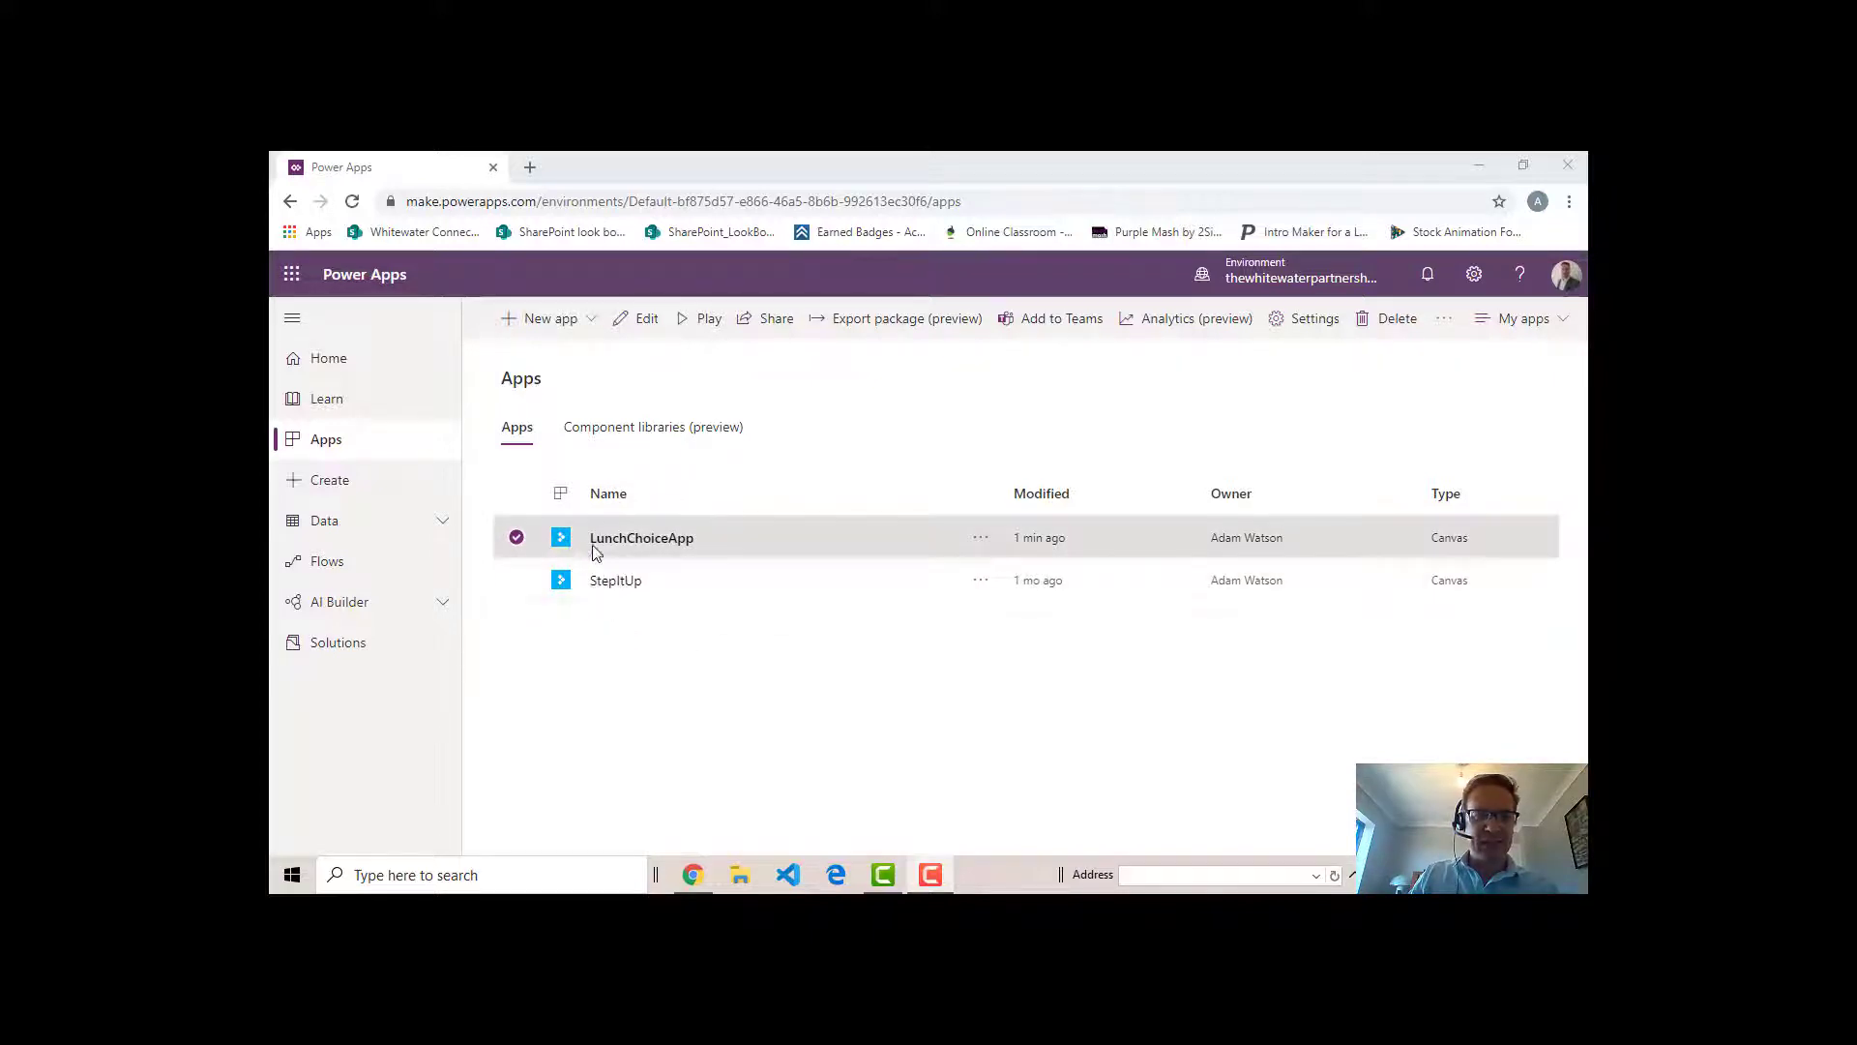
- Open LunchChoiceApp for editing and collapse the Home screen's list of controls
{"action": "left_click", "coordinate": [981, 539]}
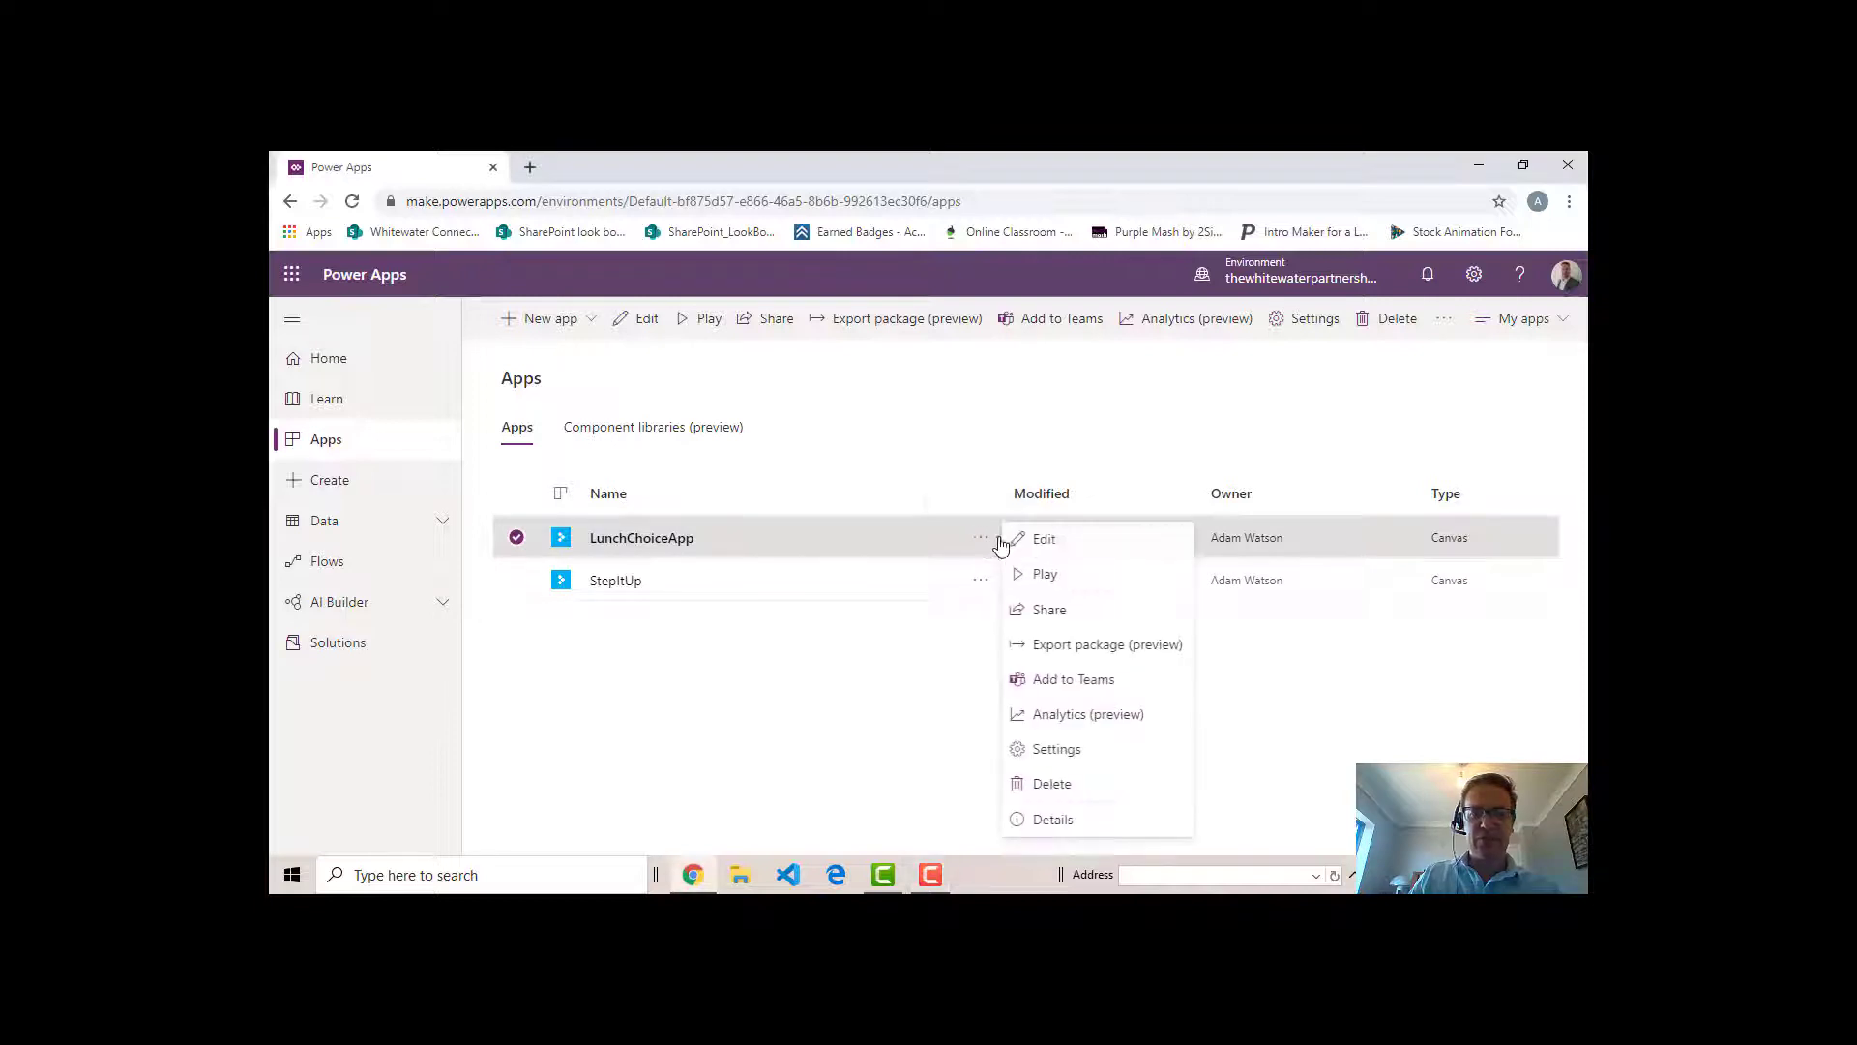
{"action": "left_click", "coordinate": [1052, 543]}
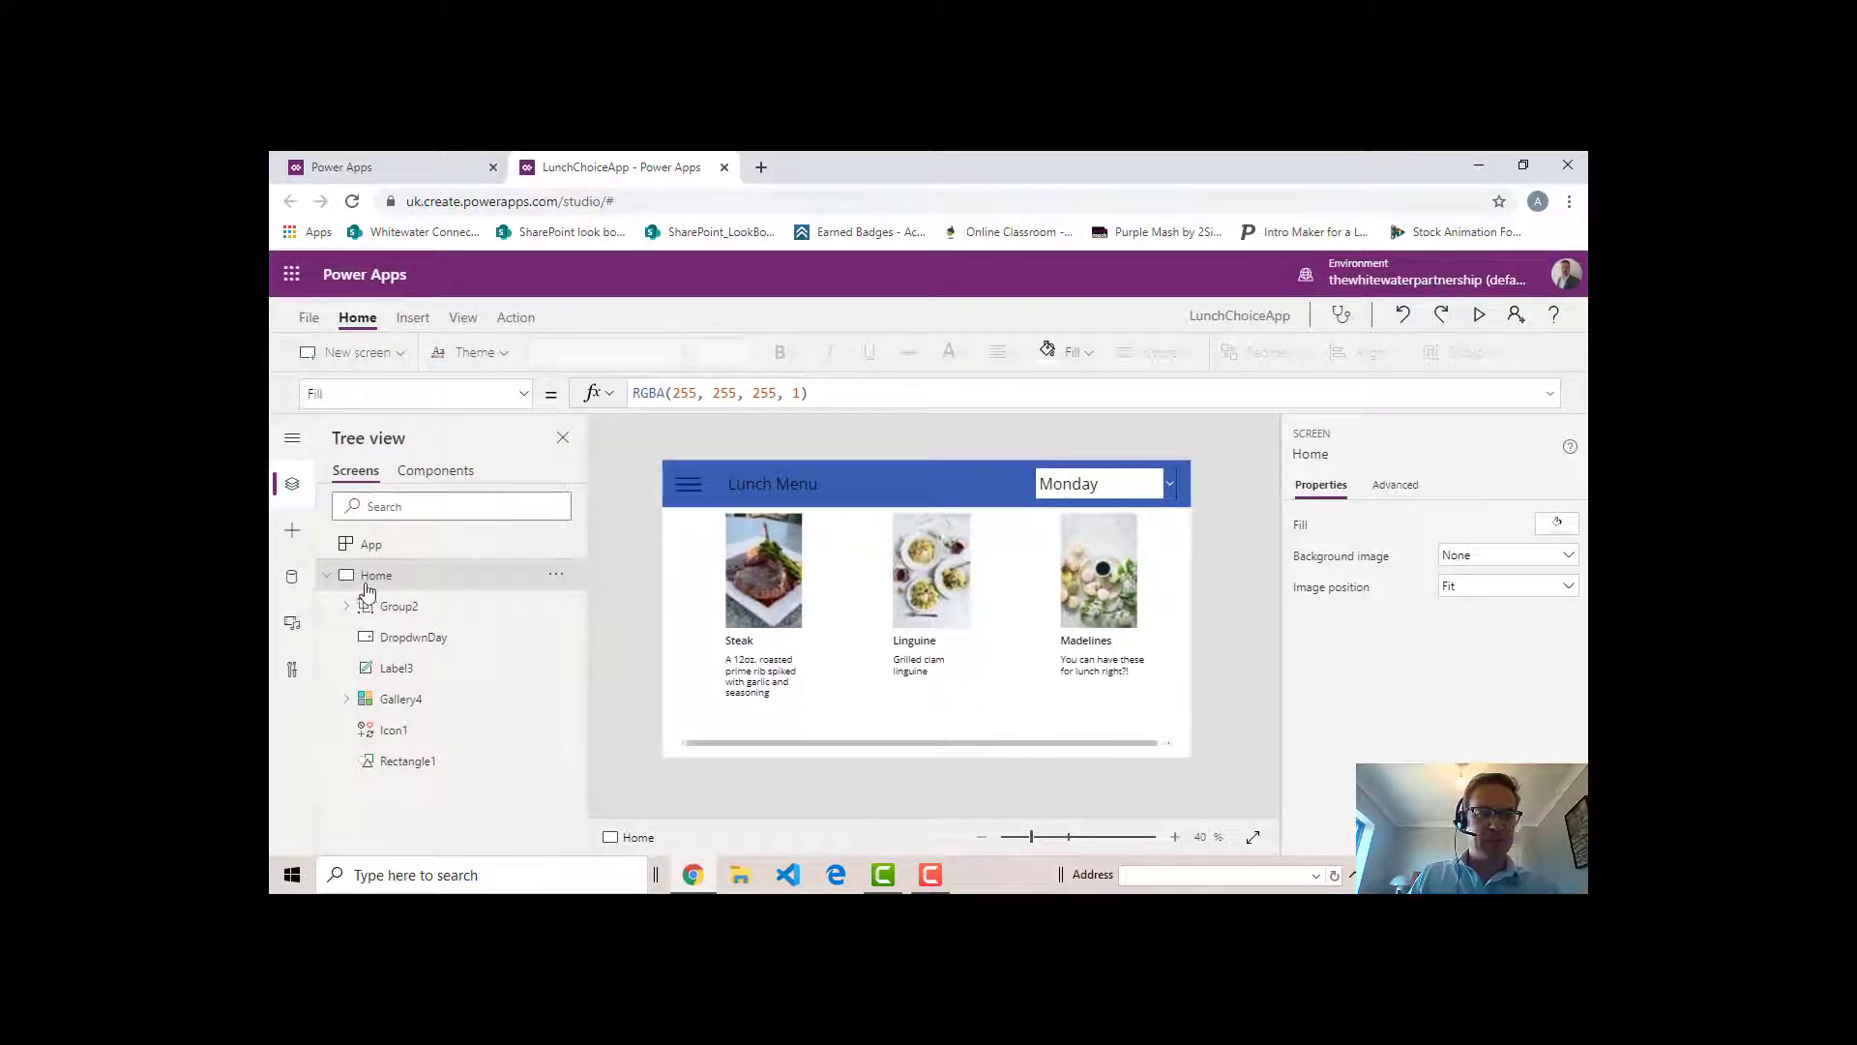
{"action": "left_click", "coordinate": [328, 577]}
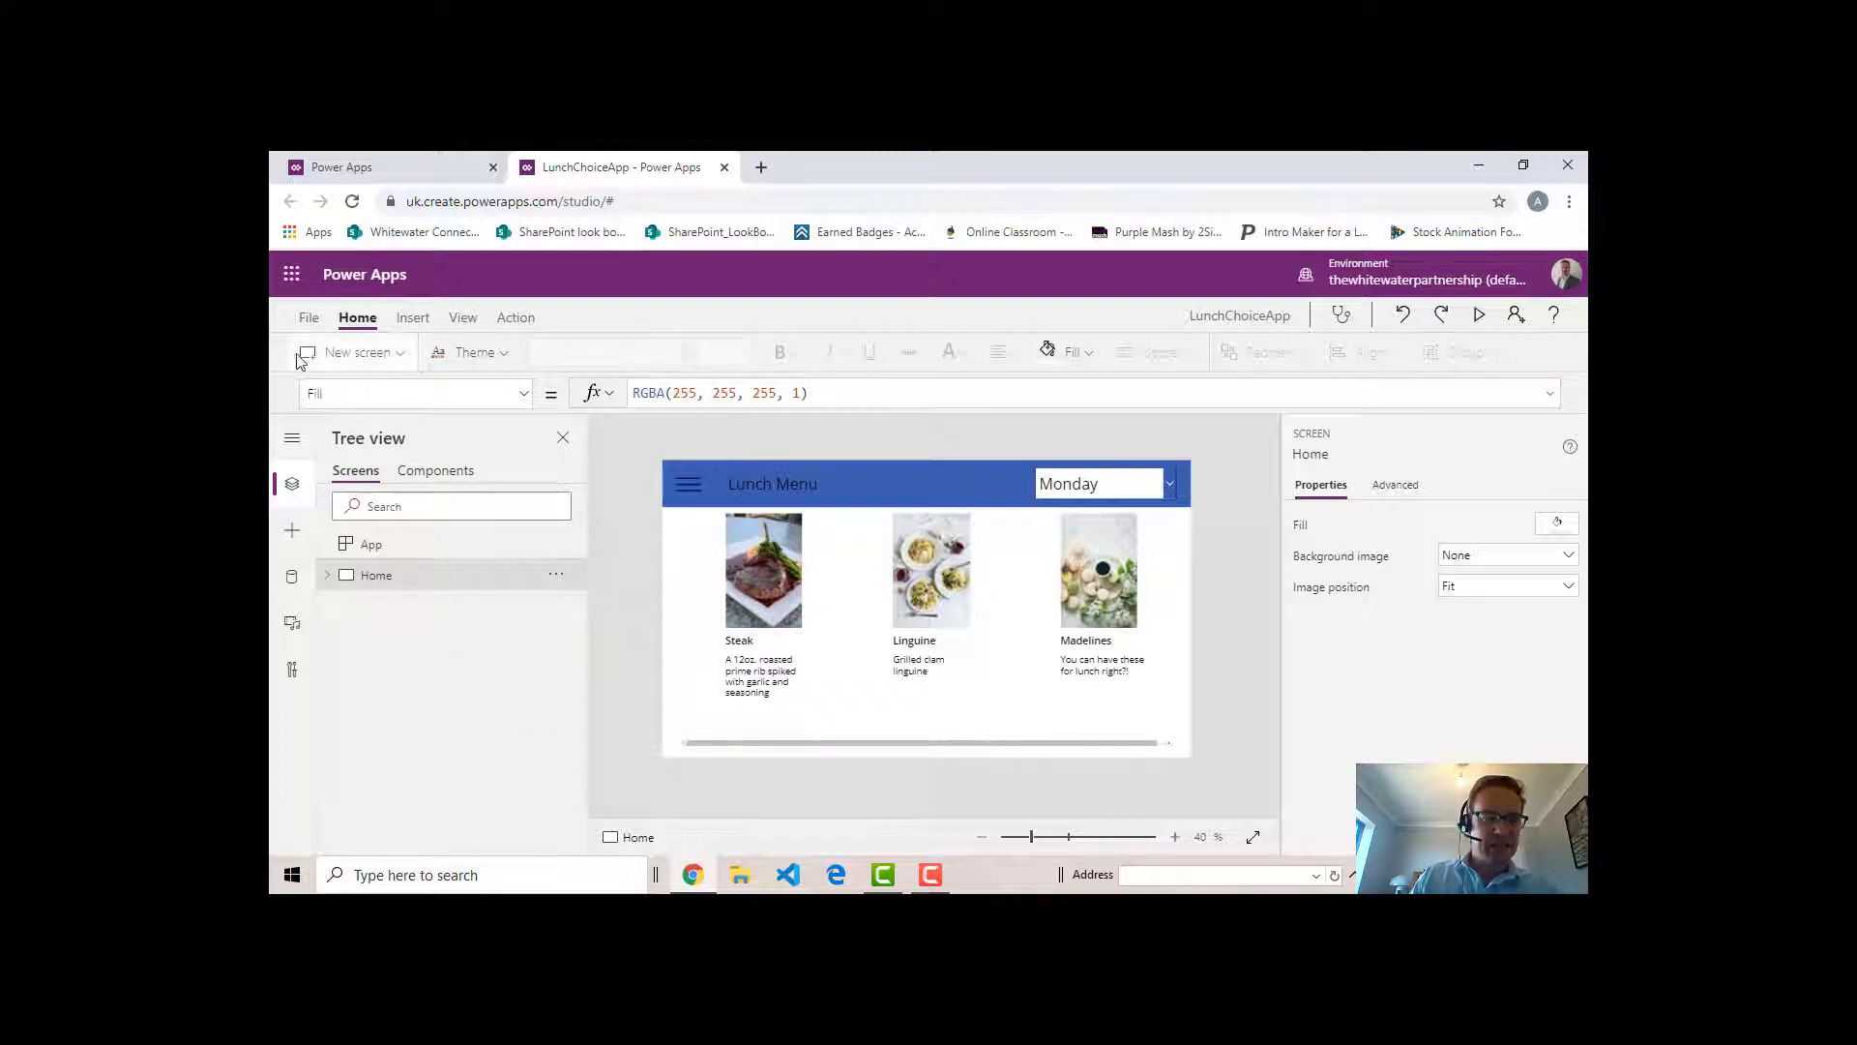
- Look over the new screen templates, and duplicate the existing Home screen instead
{"action": "left_click", "coordinate": [403, 355]}
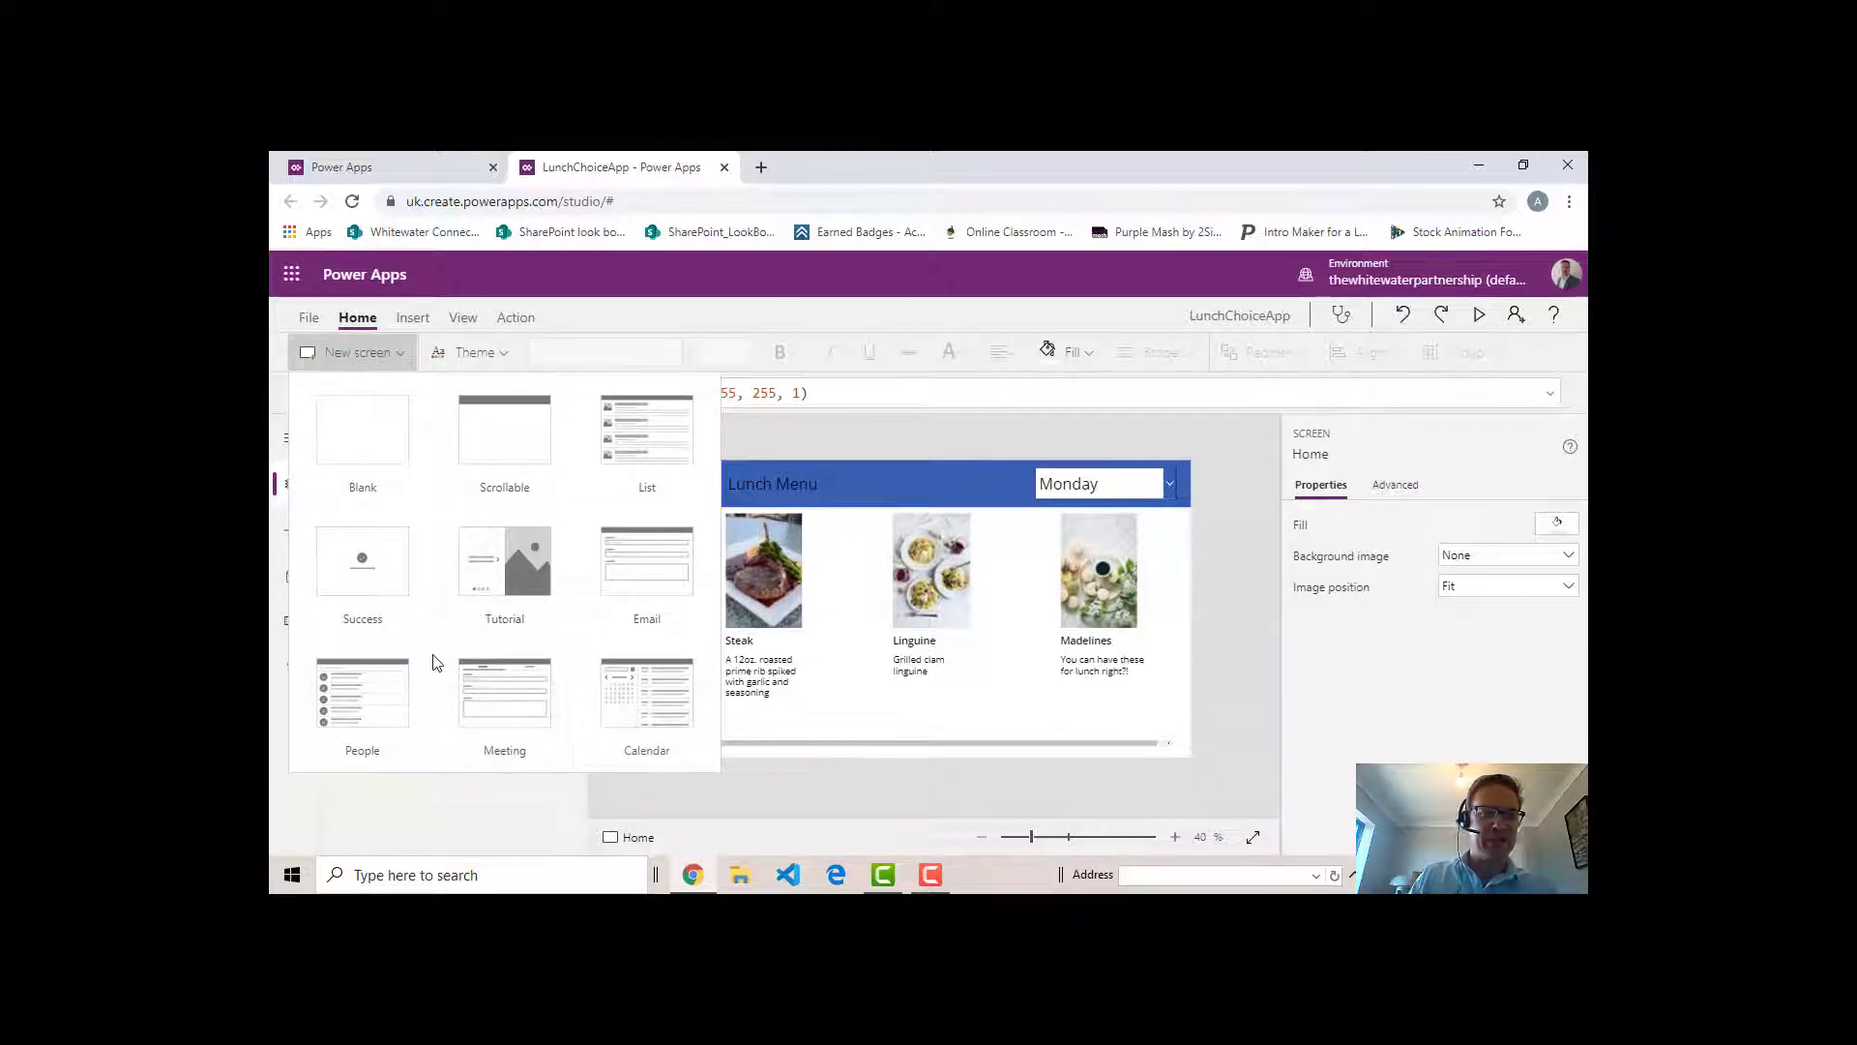
{"action": "left_click", "coordinate": [403, 354]}
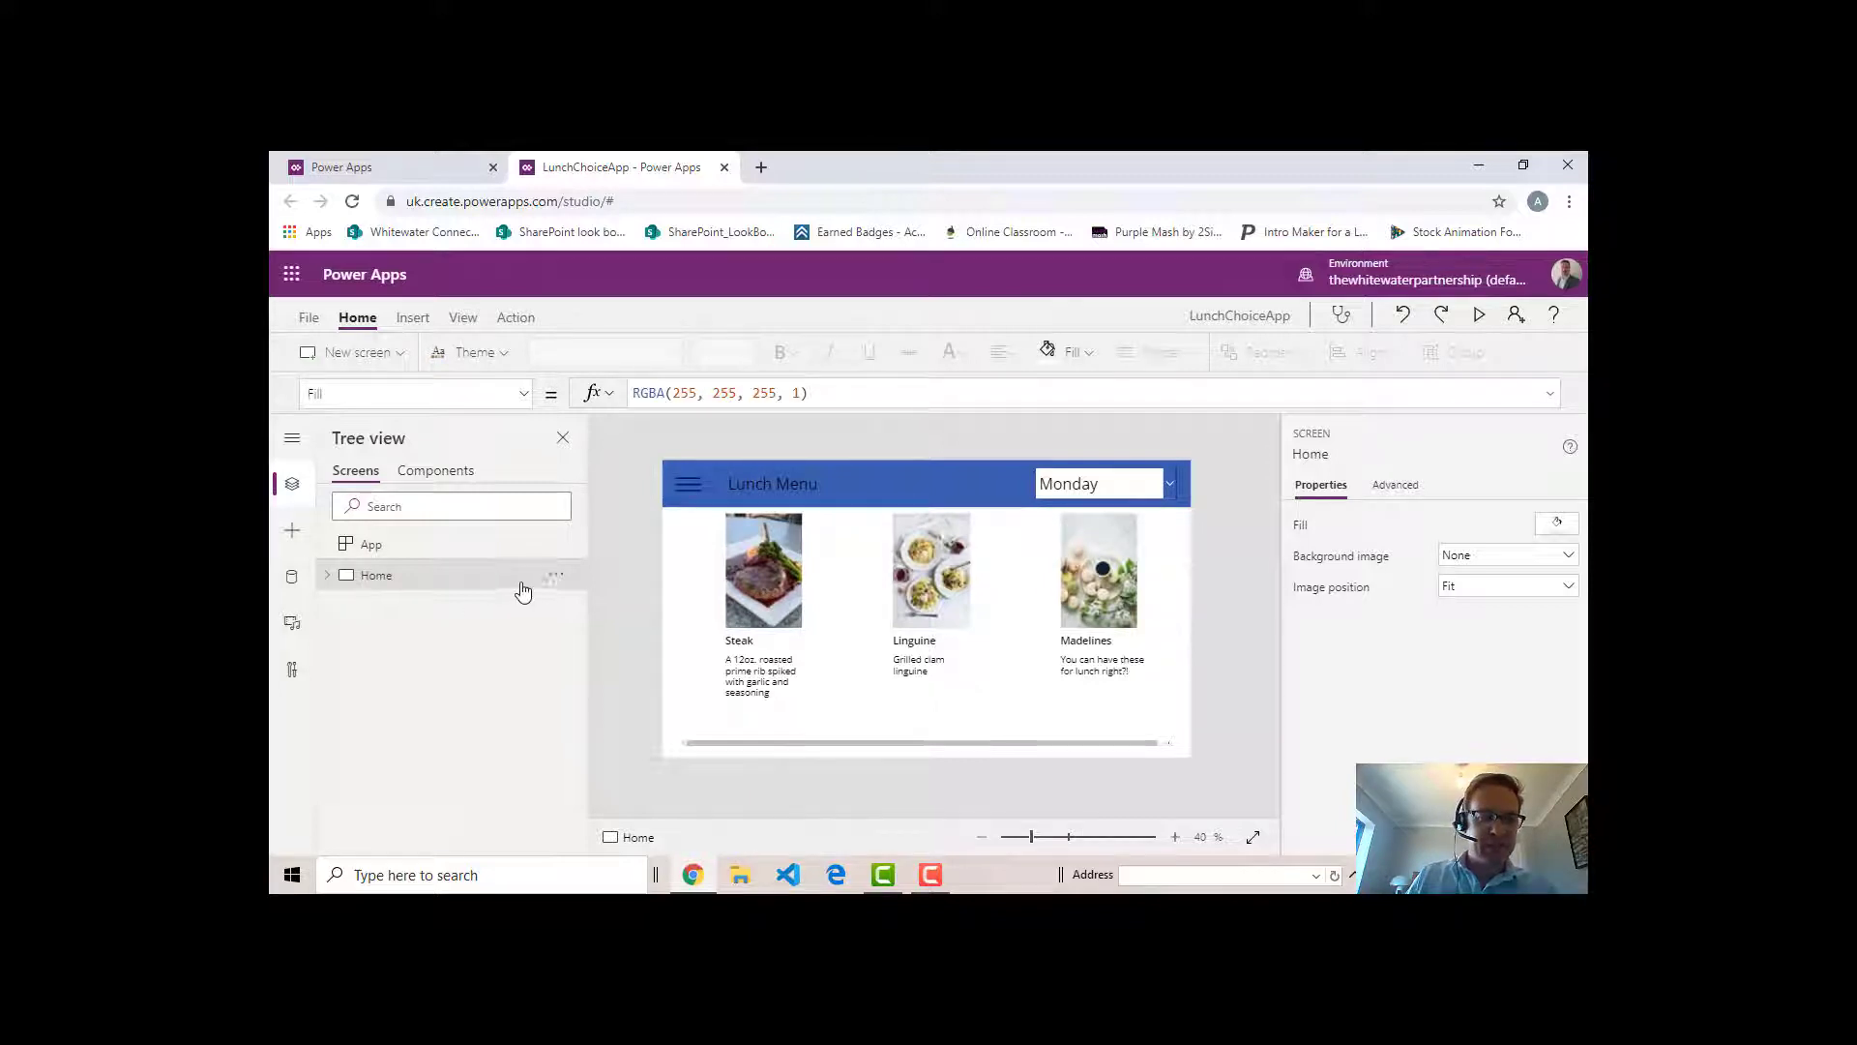
{"action": "left_click", "coordinate": [557, 576]}
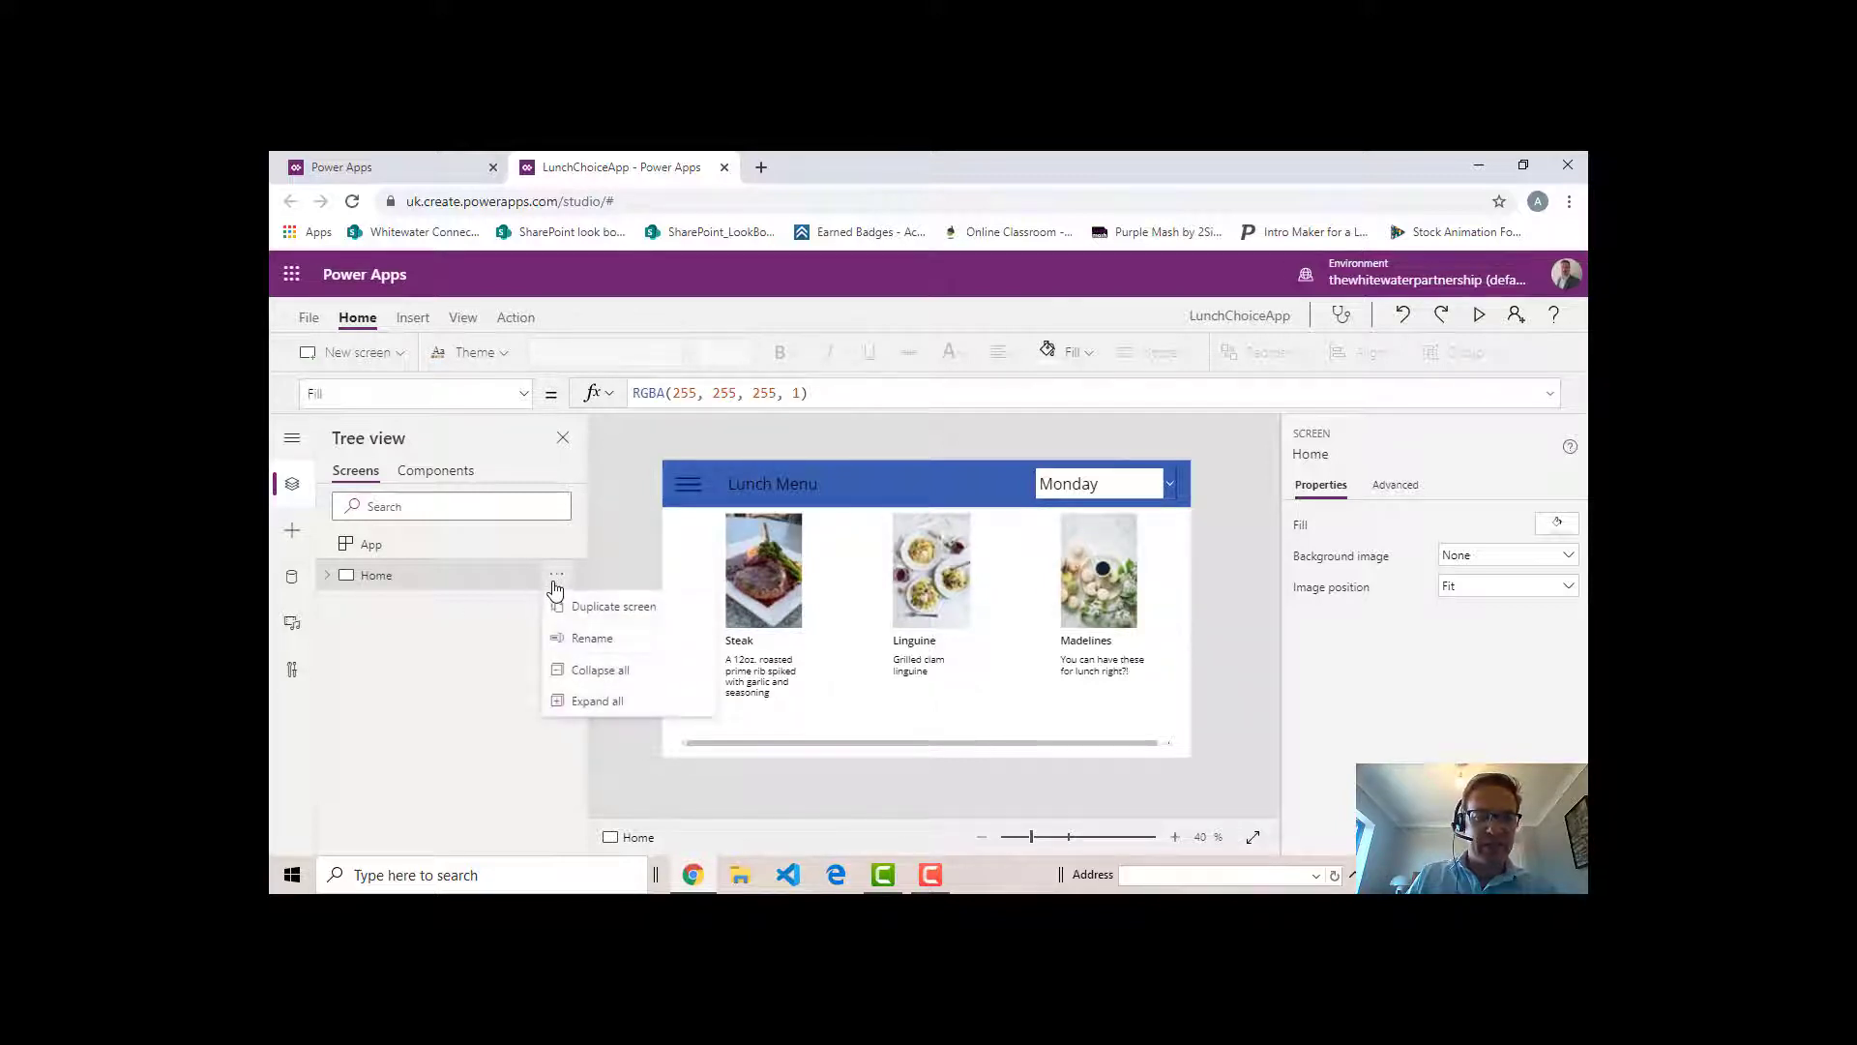
{"action": "left_click", "coordinate": [627, 615]}
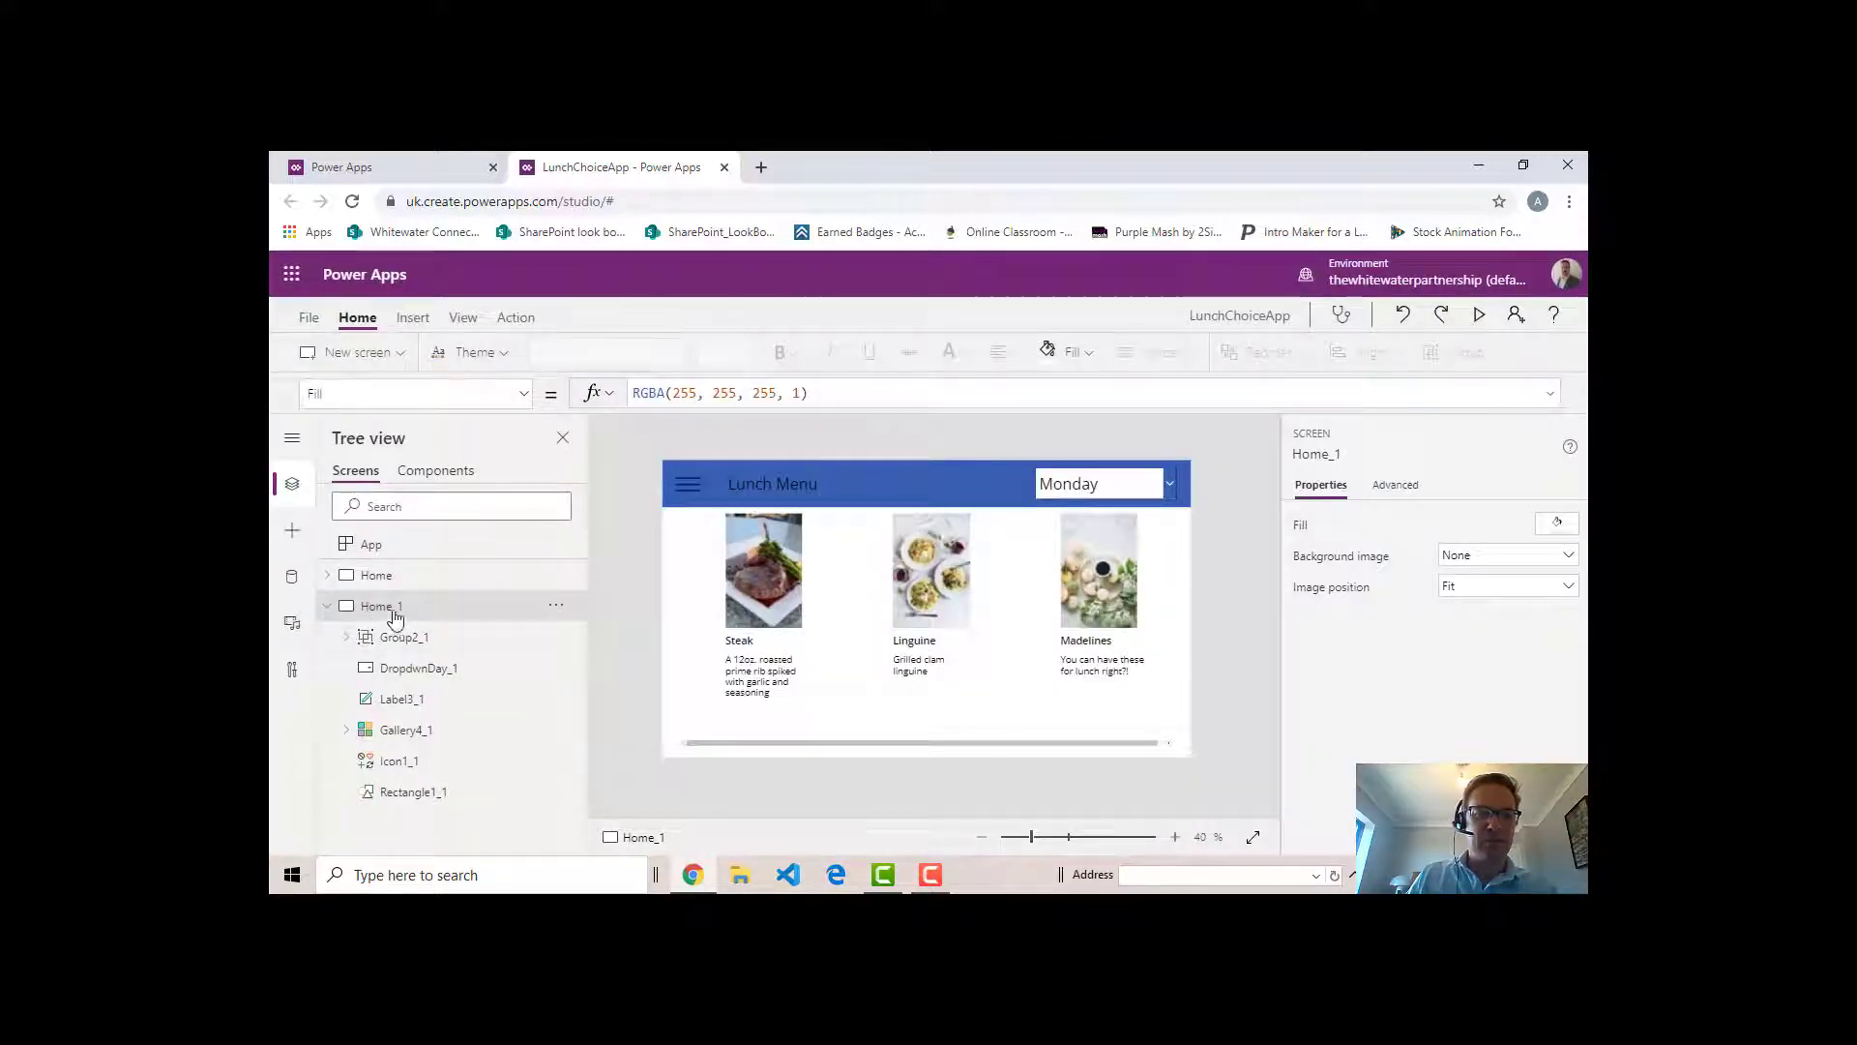
- Rename the duplicated screen as Orders
{"action": "left_click", "coordinate": [557, 612]}
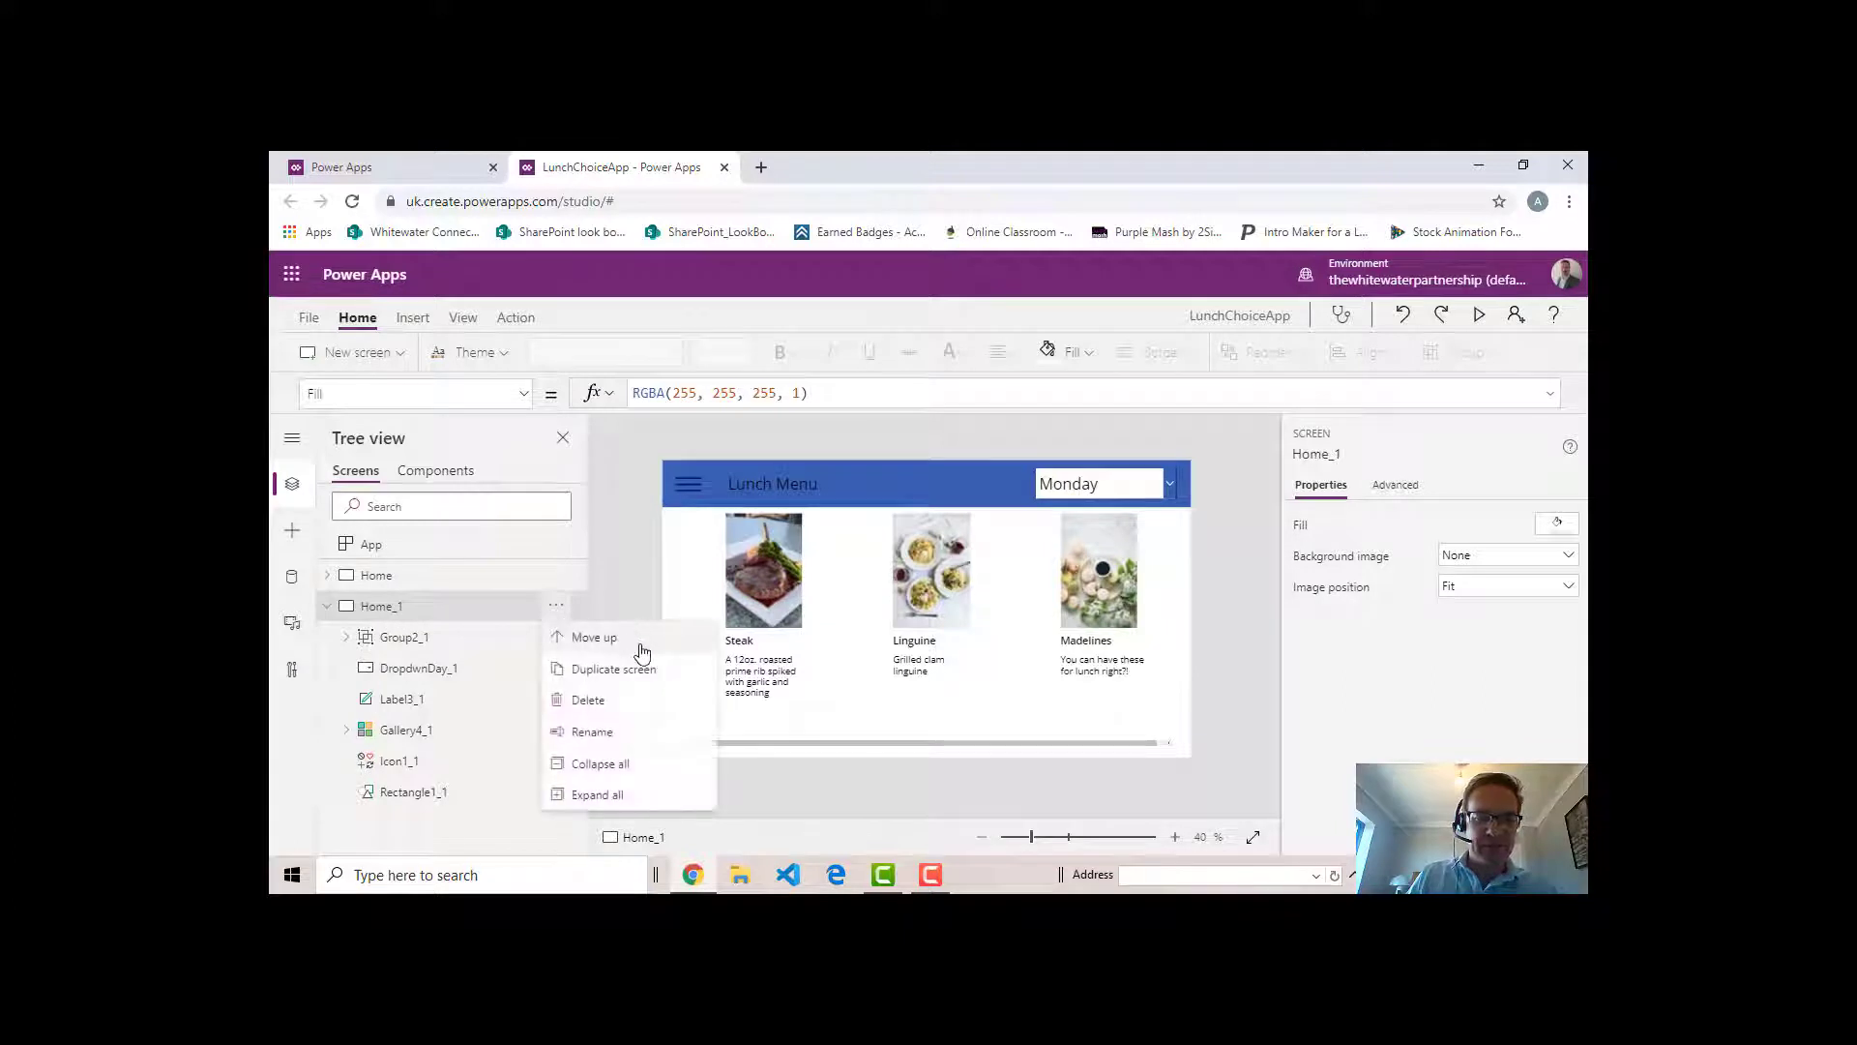
{"action": "left_click", "coordinate": [606, 733]}
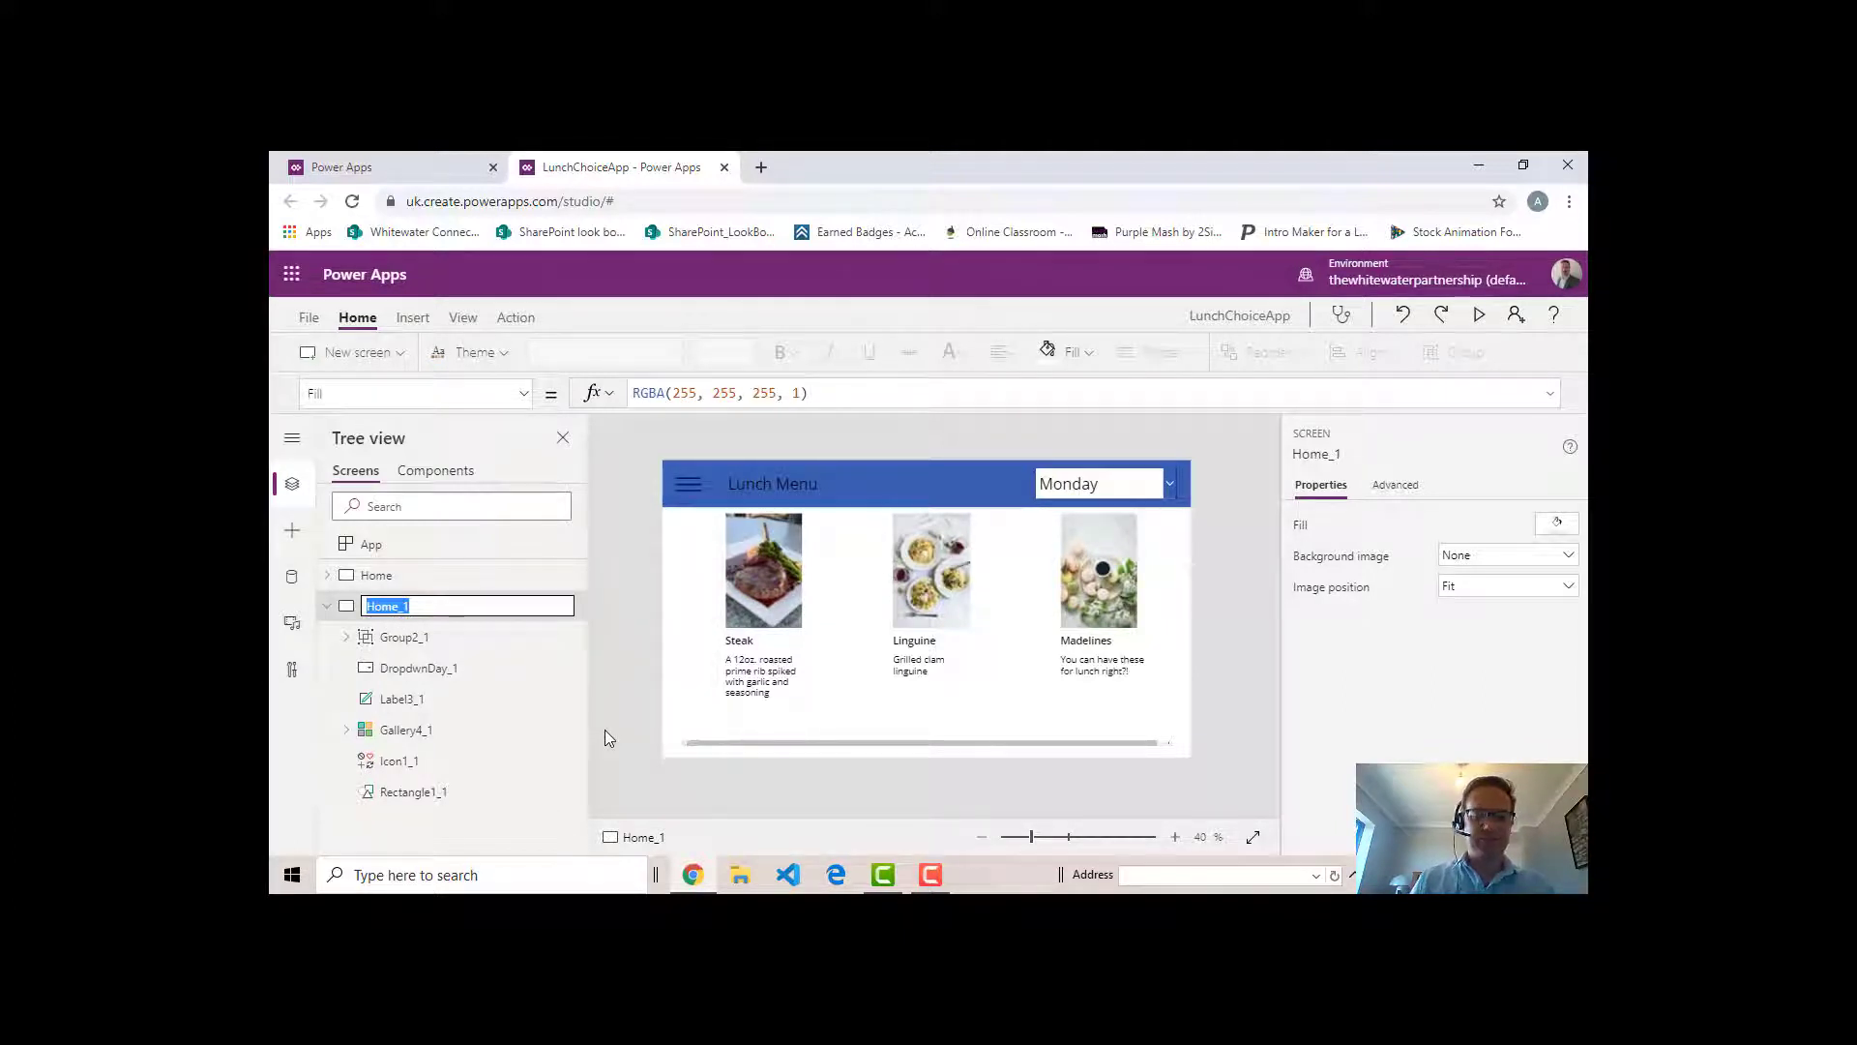
{"action": "type", "text": "Orders"}
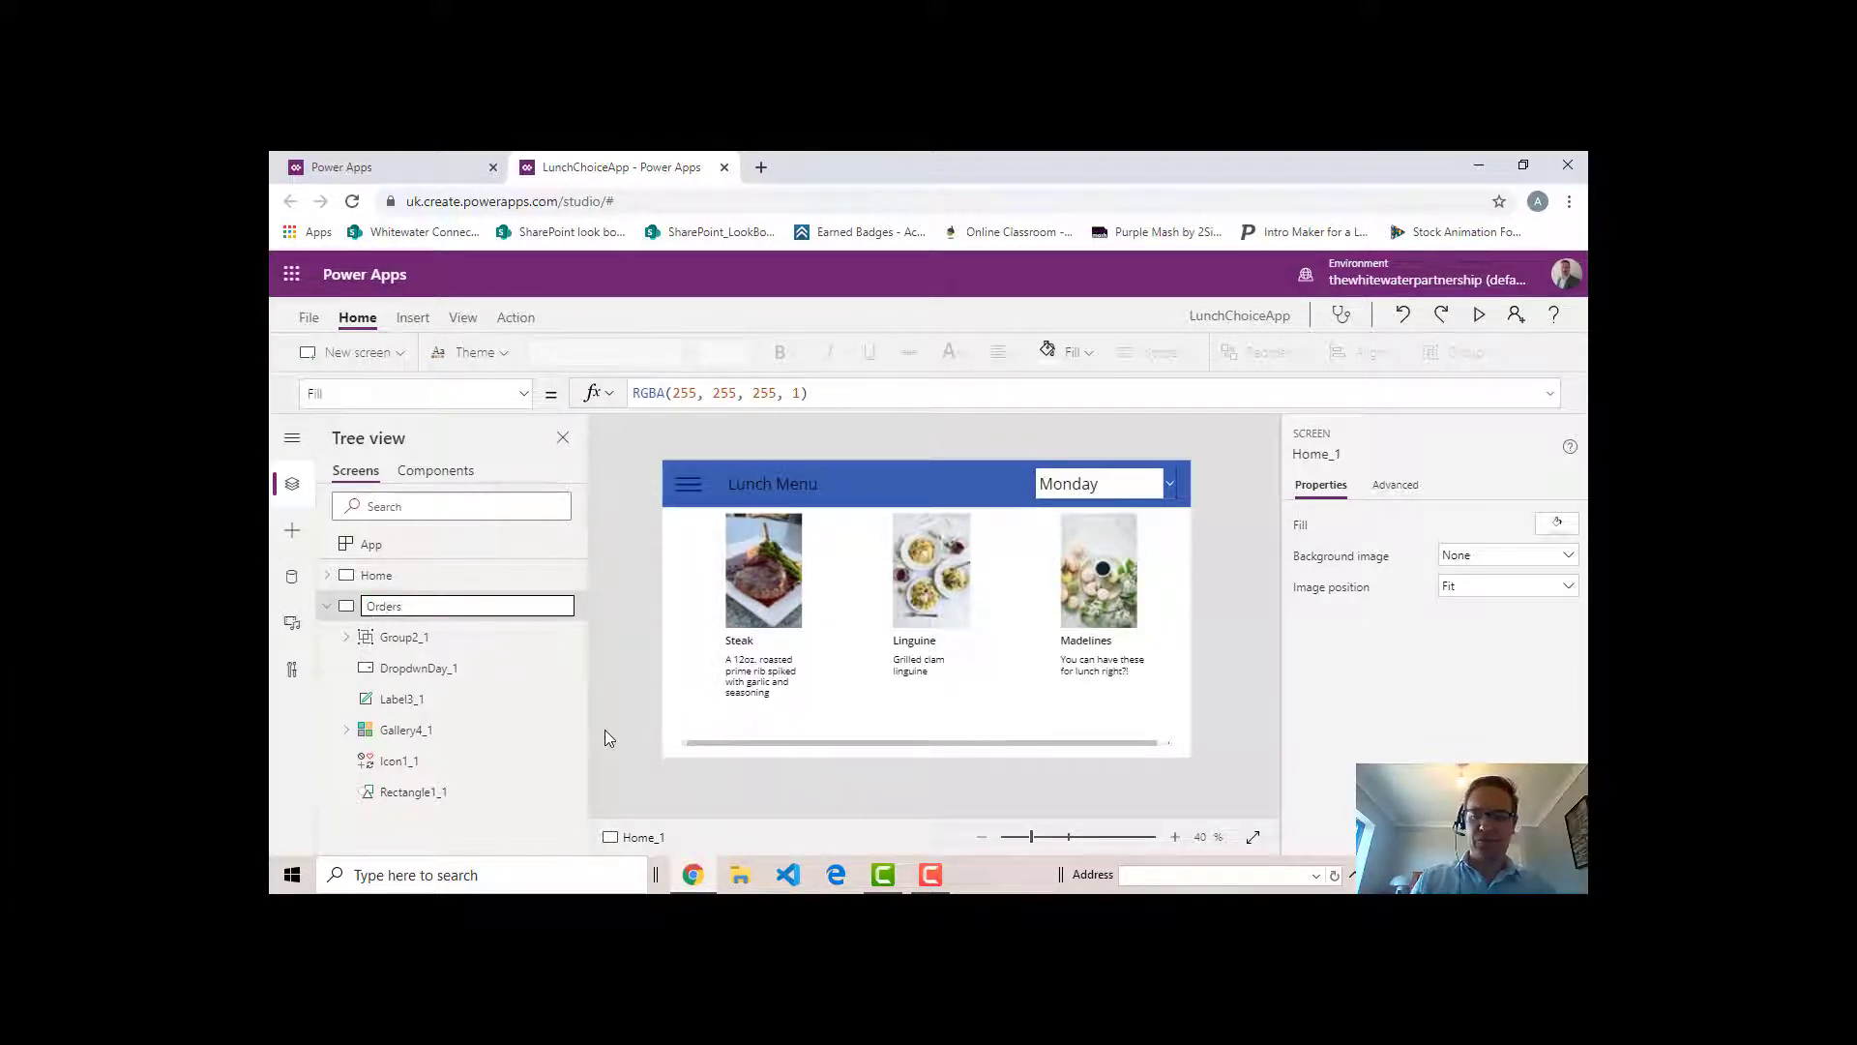
{"action": "key", "text": "Return"}
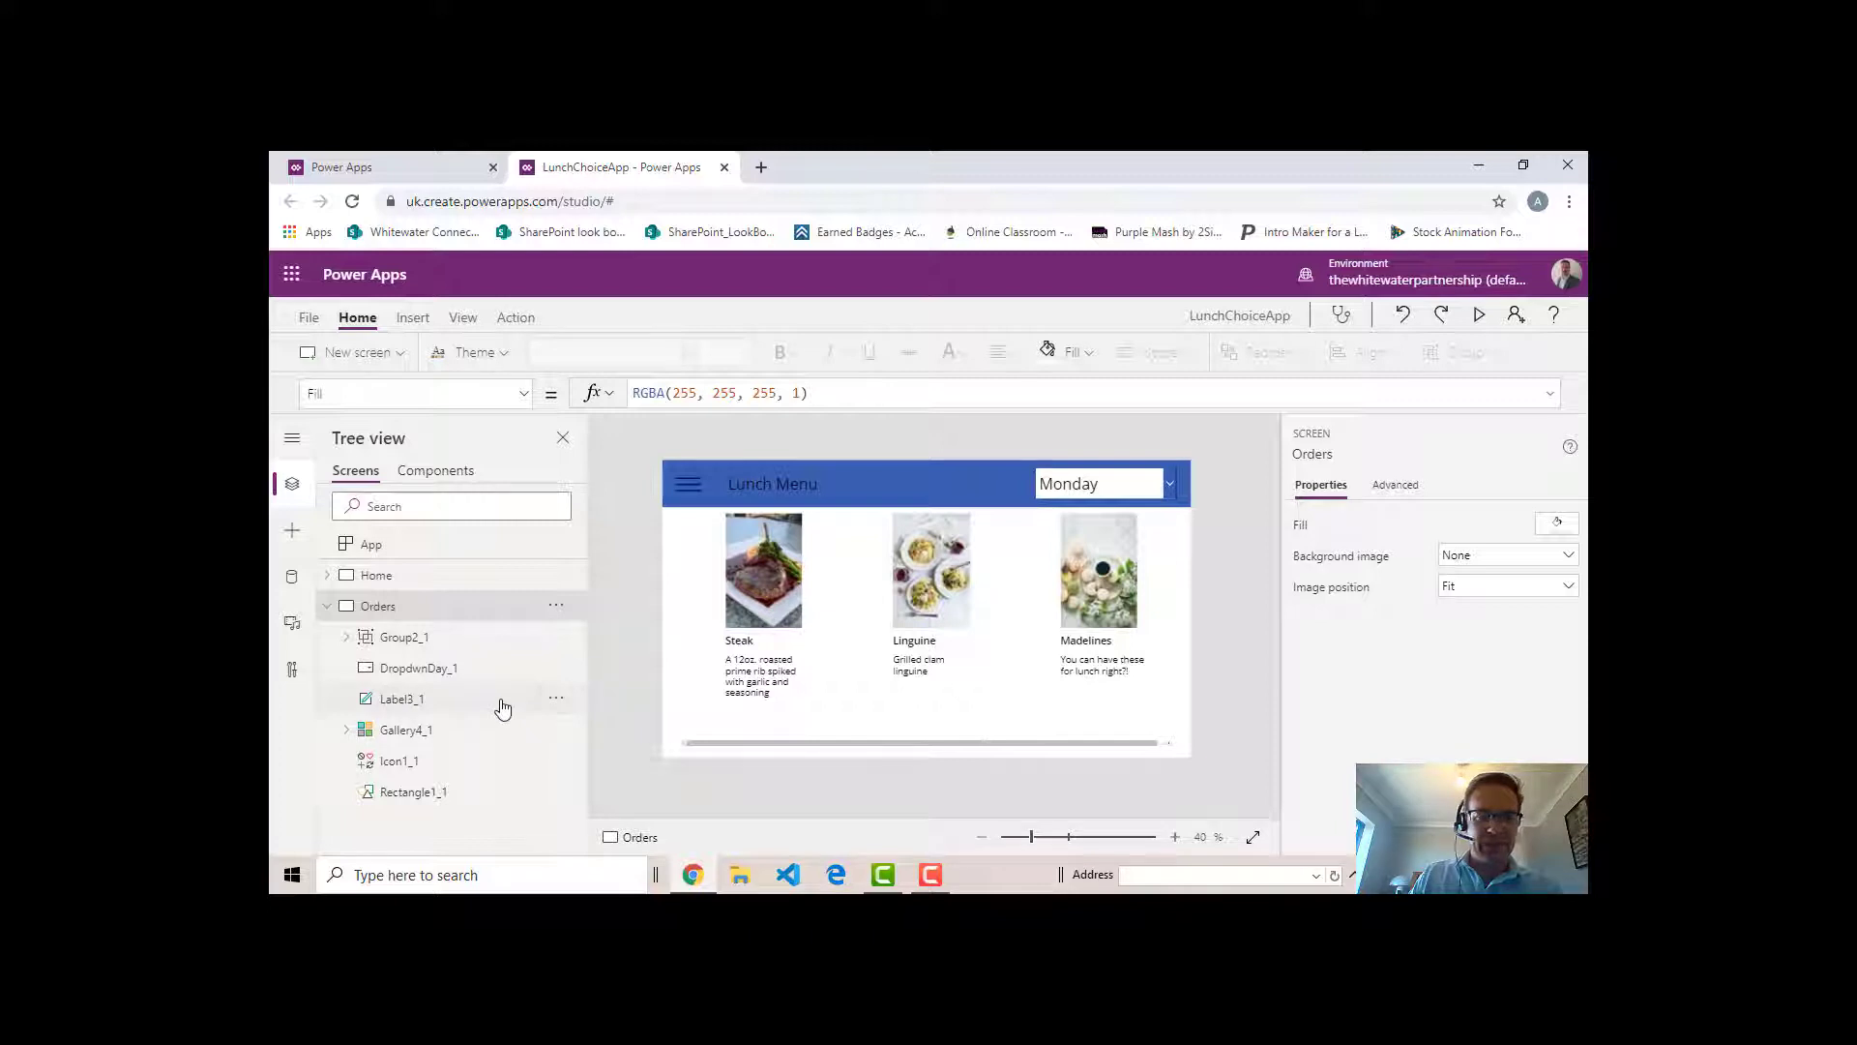
- Delete the day dropdown and the menu choices gallery from the Orders screen
{"action": "left_click", "coordinate": [449, 646]}
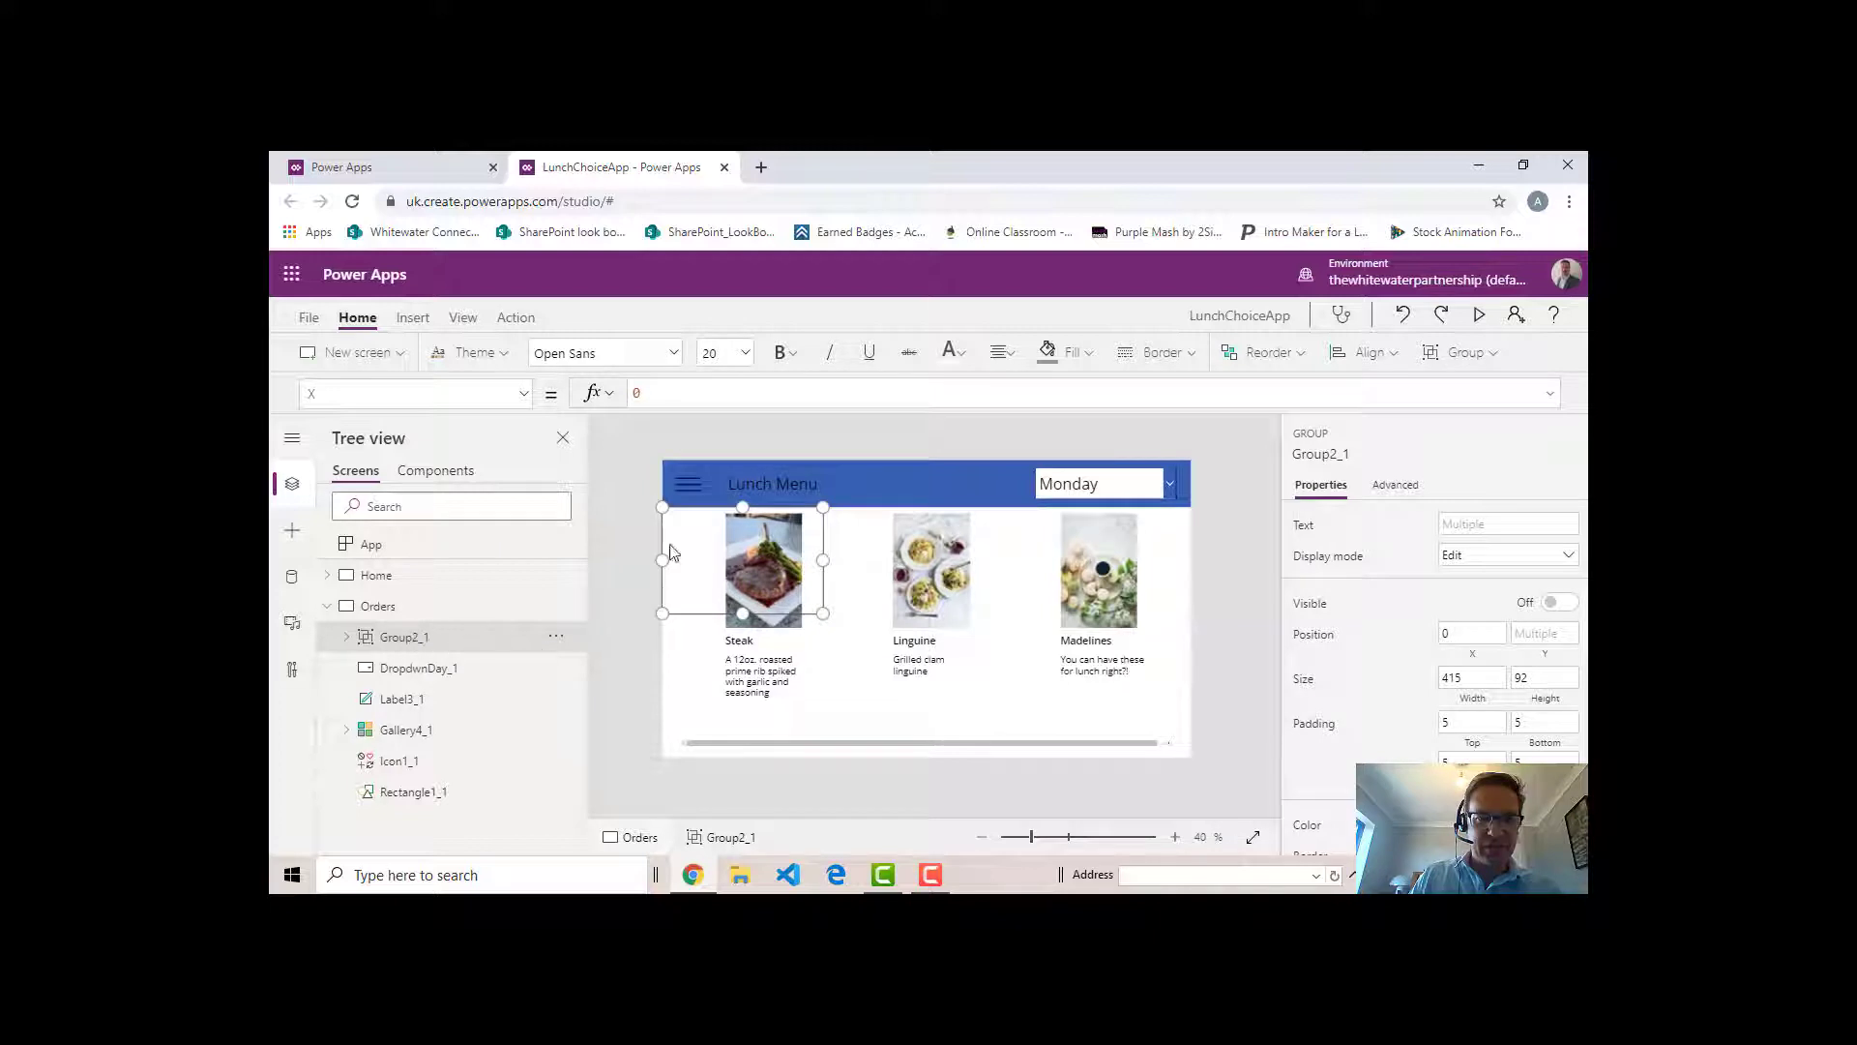
{"action": "left_click", "coordinate": [426, 675]}
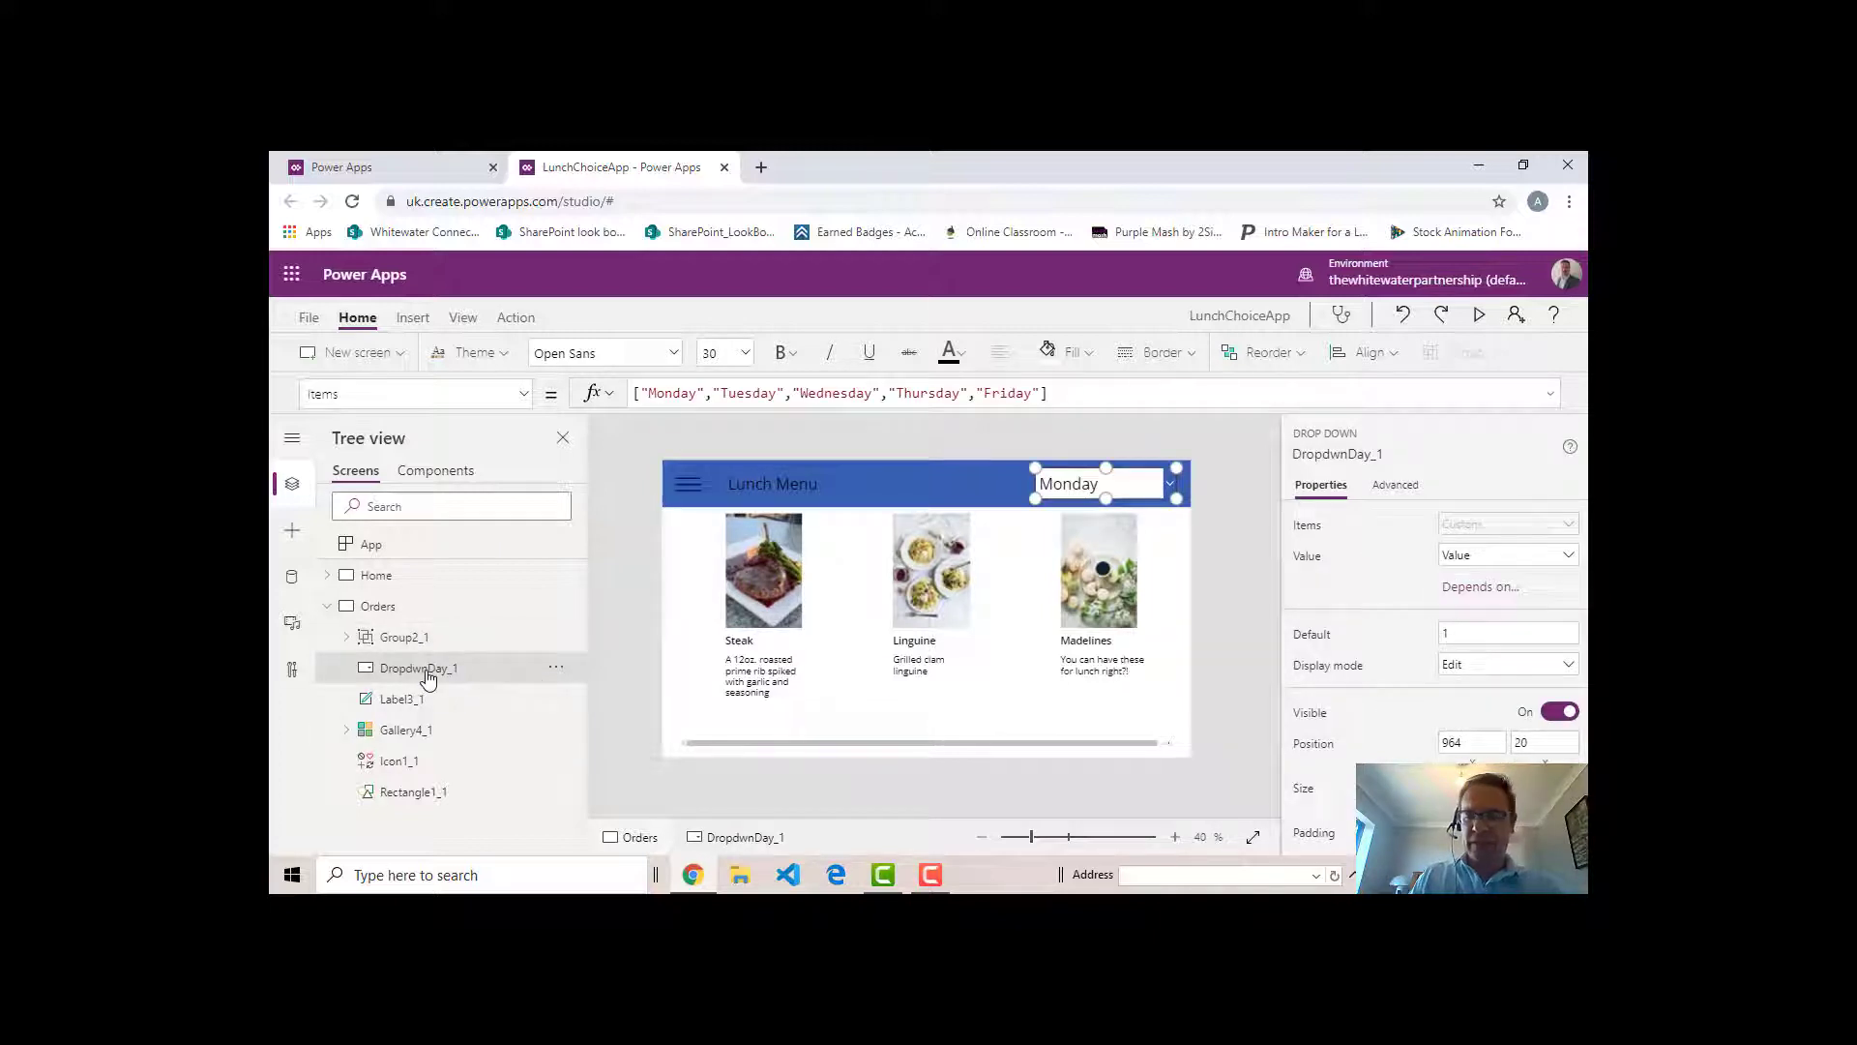
{"action": "key", "text": "Delete"}
{"action": "left_click", "coordinate": [416, 672]}
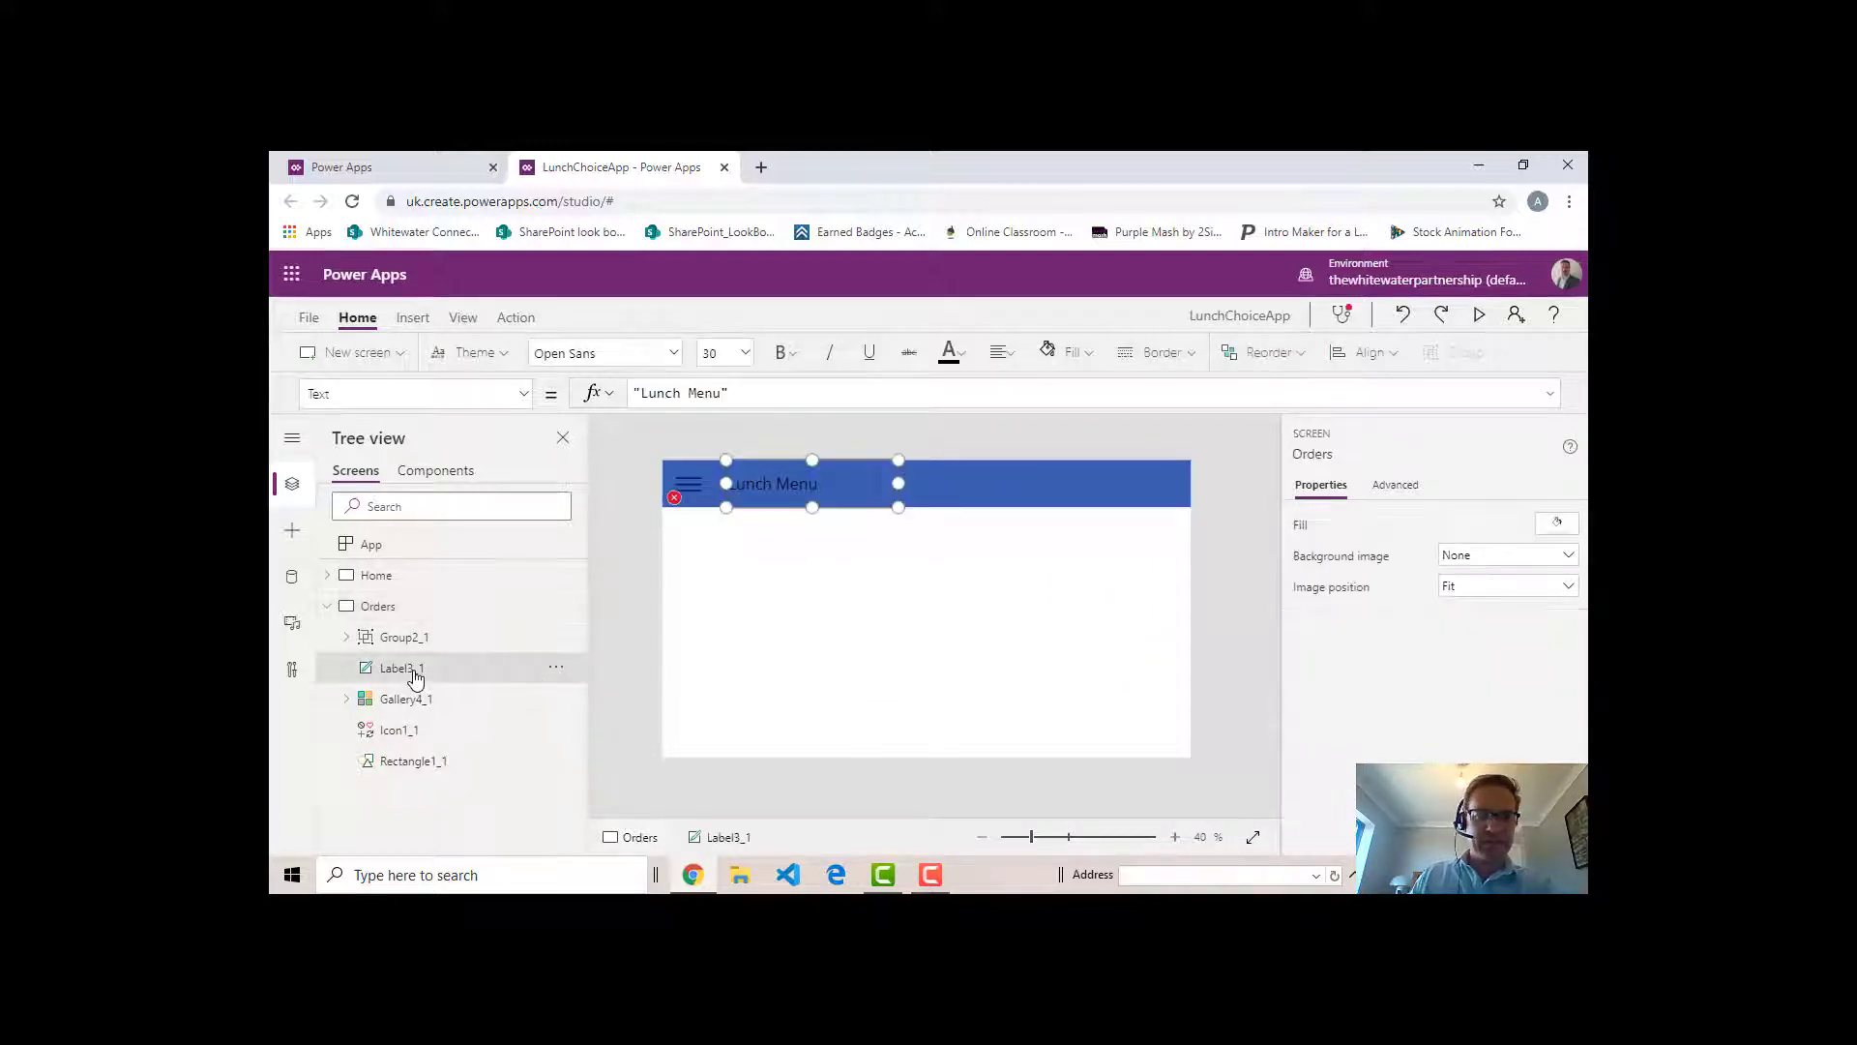
{"action": "left_click", "coordinate": [407, 701]}
{"action": "key", "text": "Delete"}
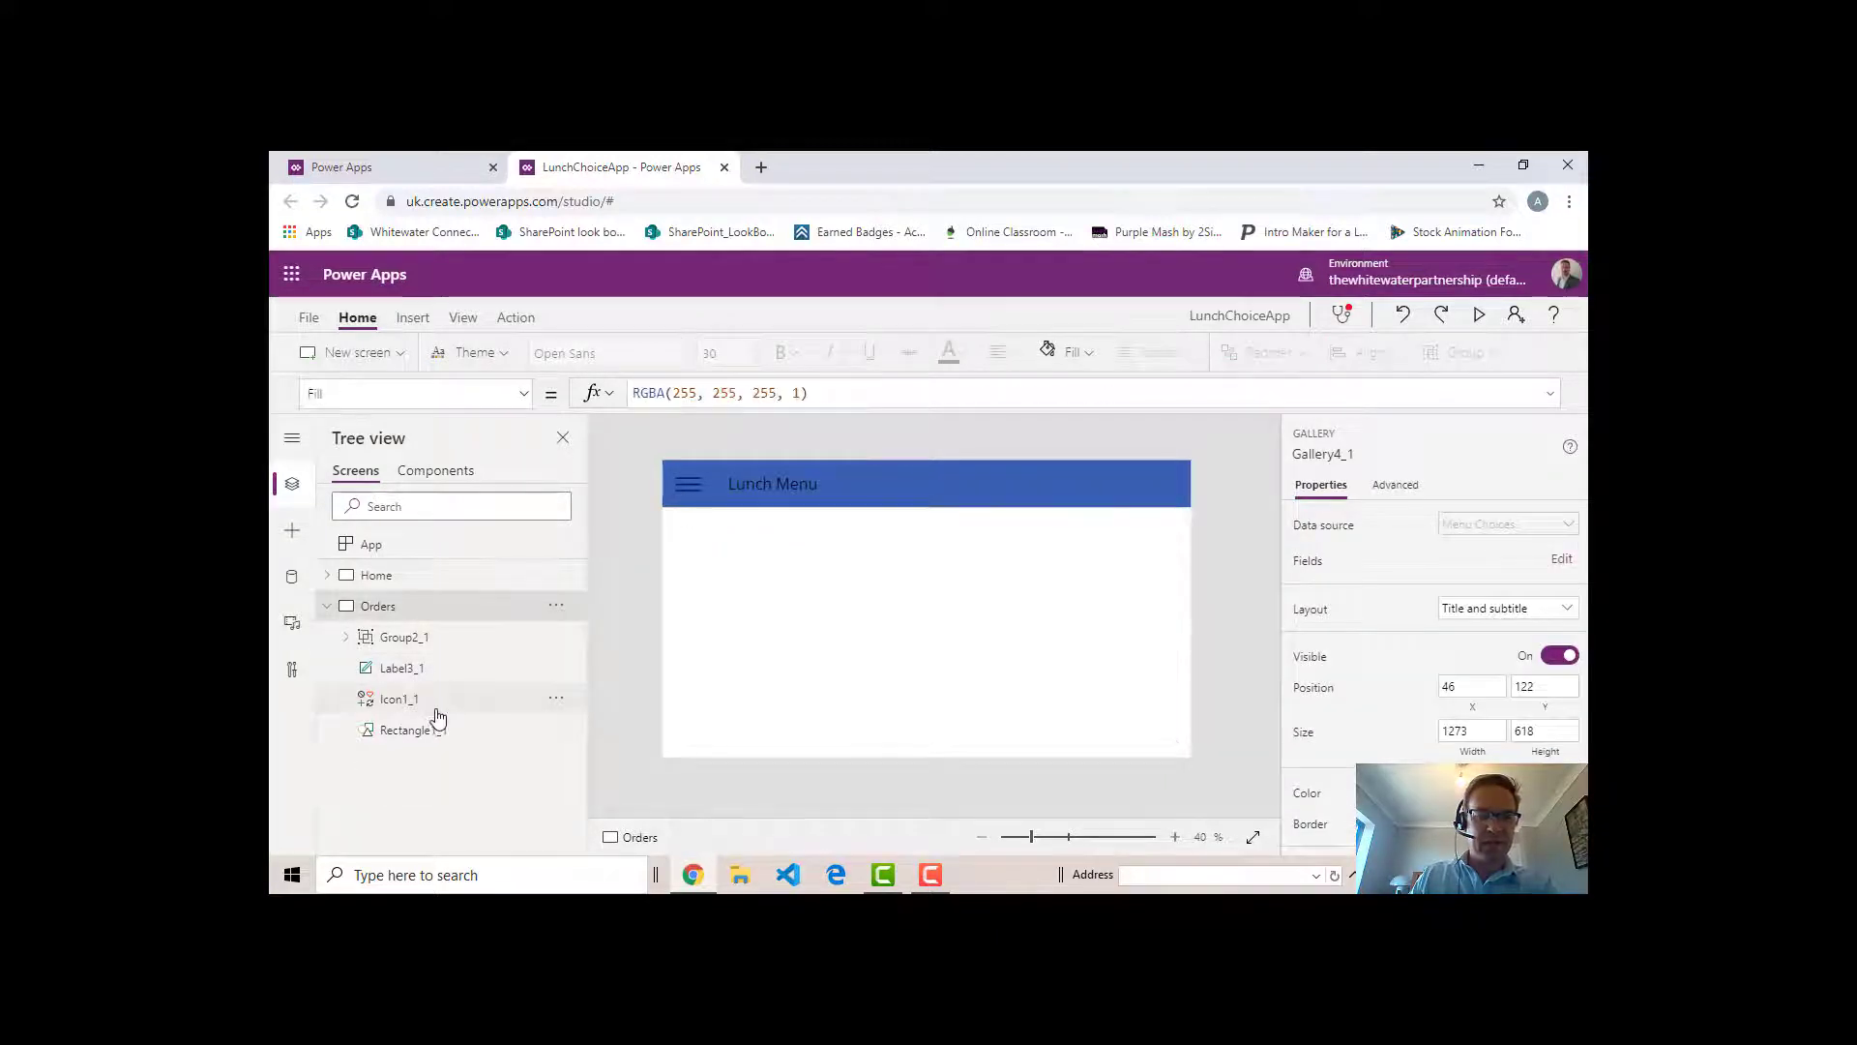
- Change the header label text on the Orders screen to "Orders"
{"action": "left_click", "coordinate": [410, 707]}
{"action": "left_click", "coordinate": [411, 730]}
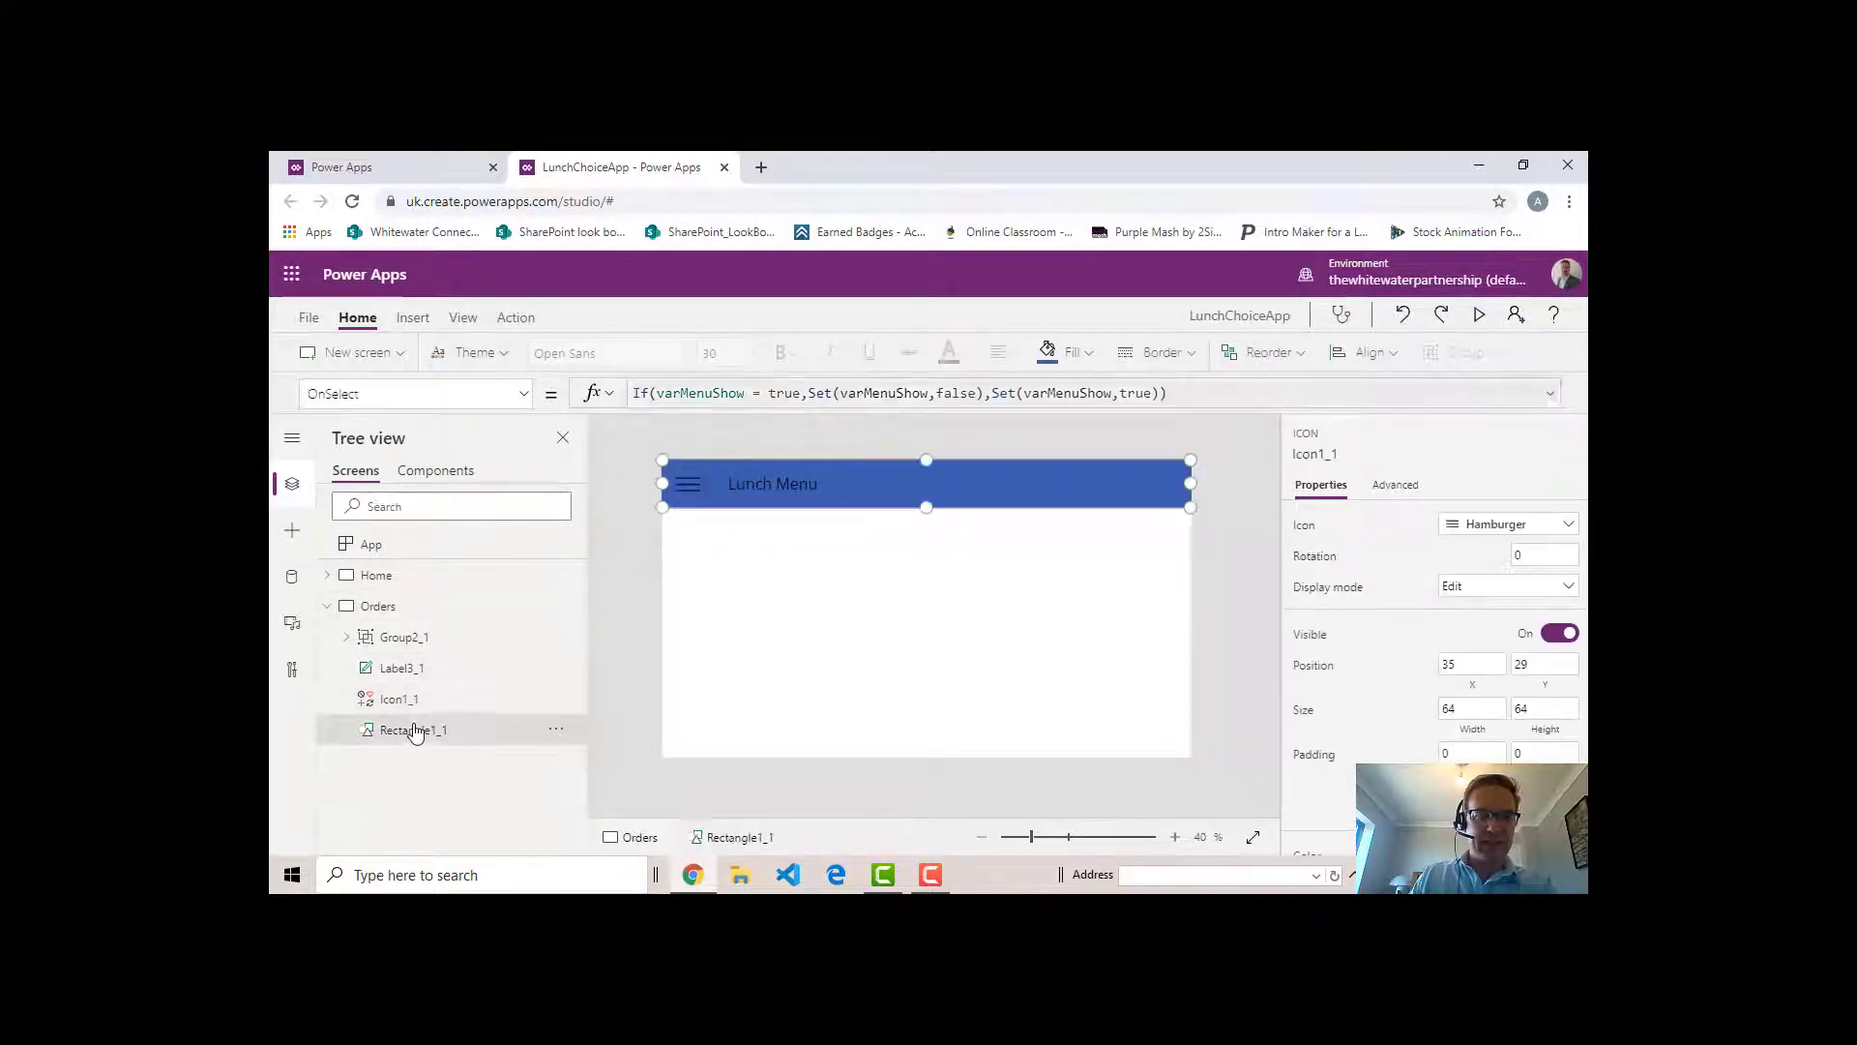
{"action": "left_click", "coordinate": [402, 668]}
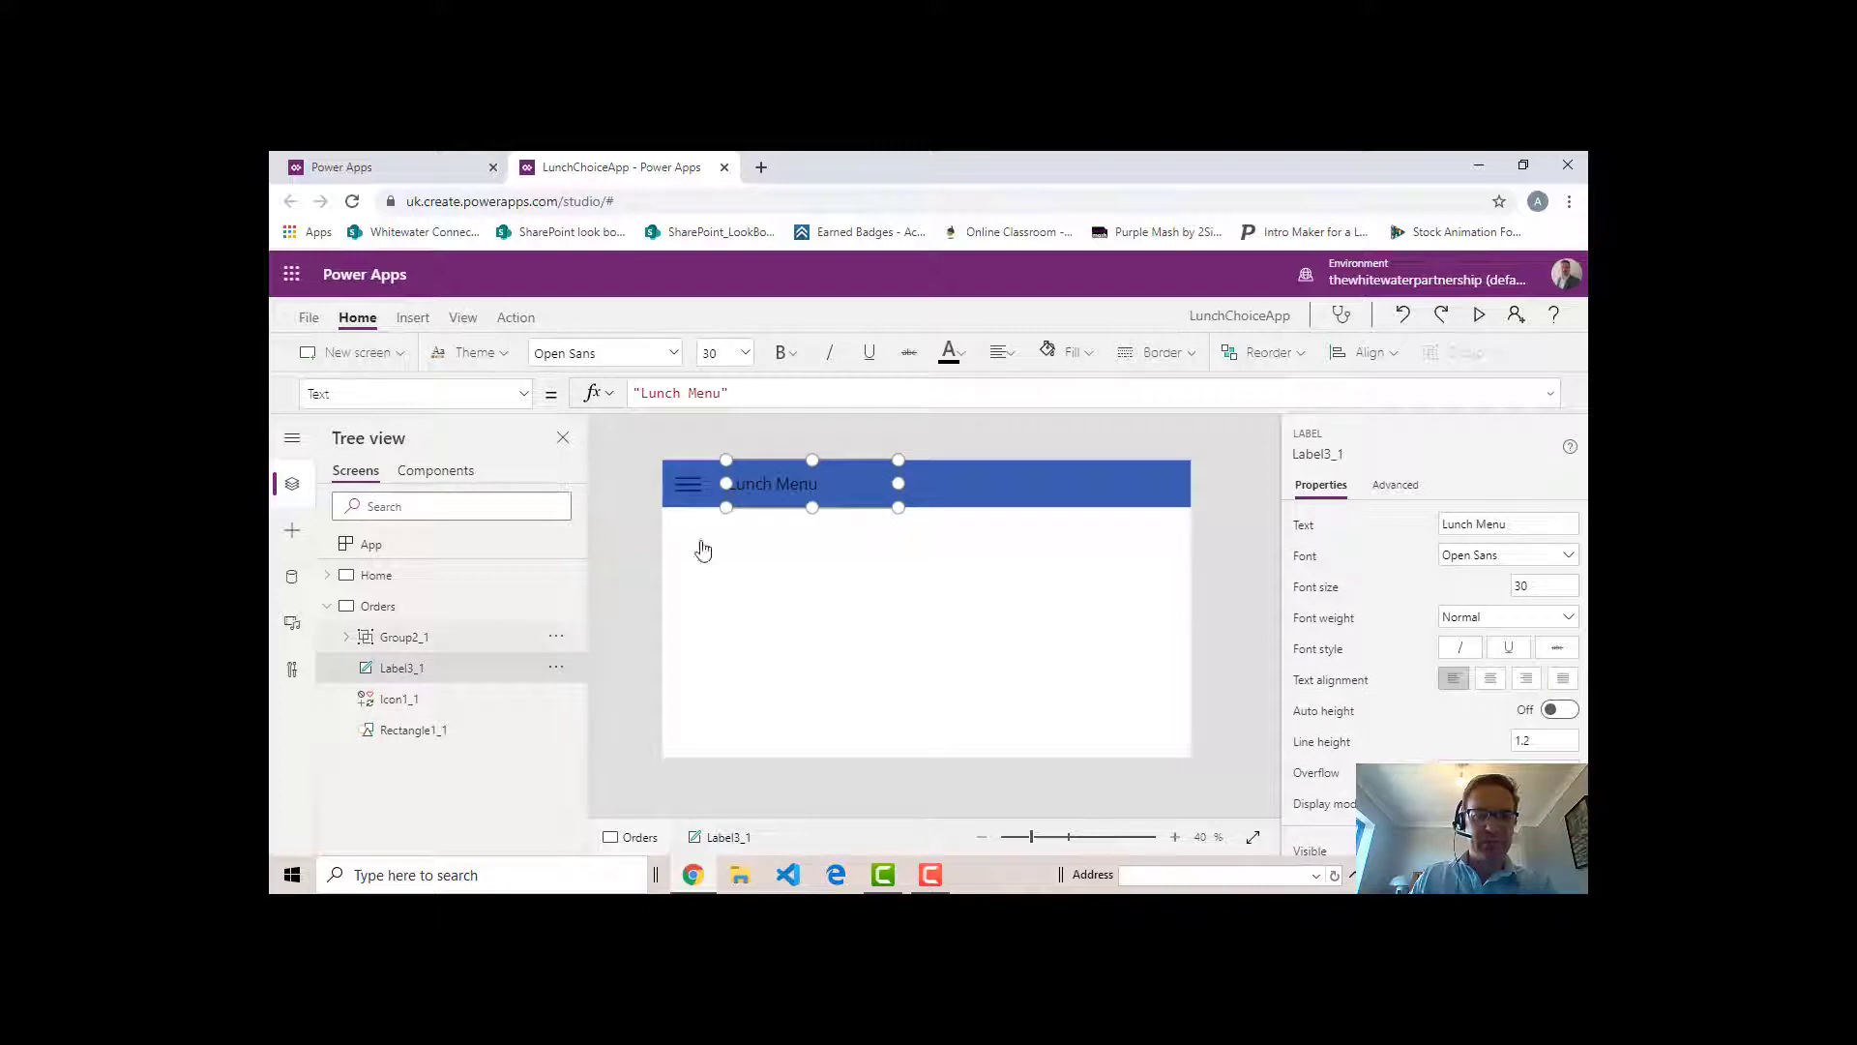
{"action": "double_click", "coordinate": [801, 490]}
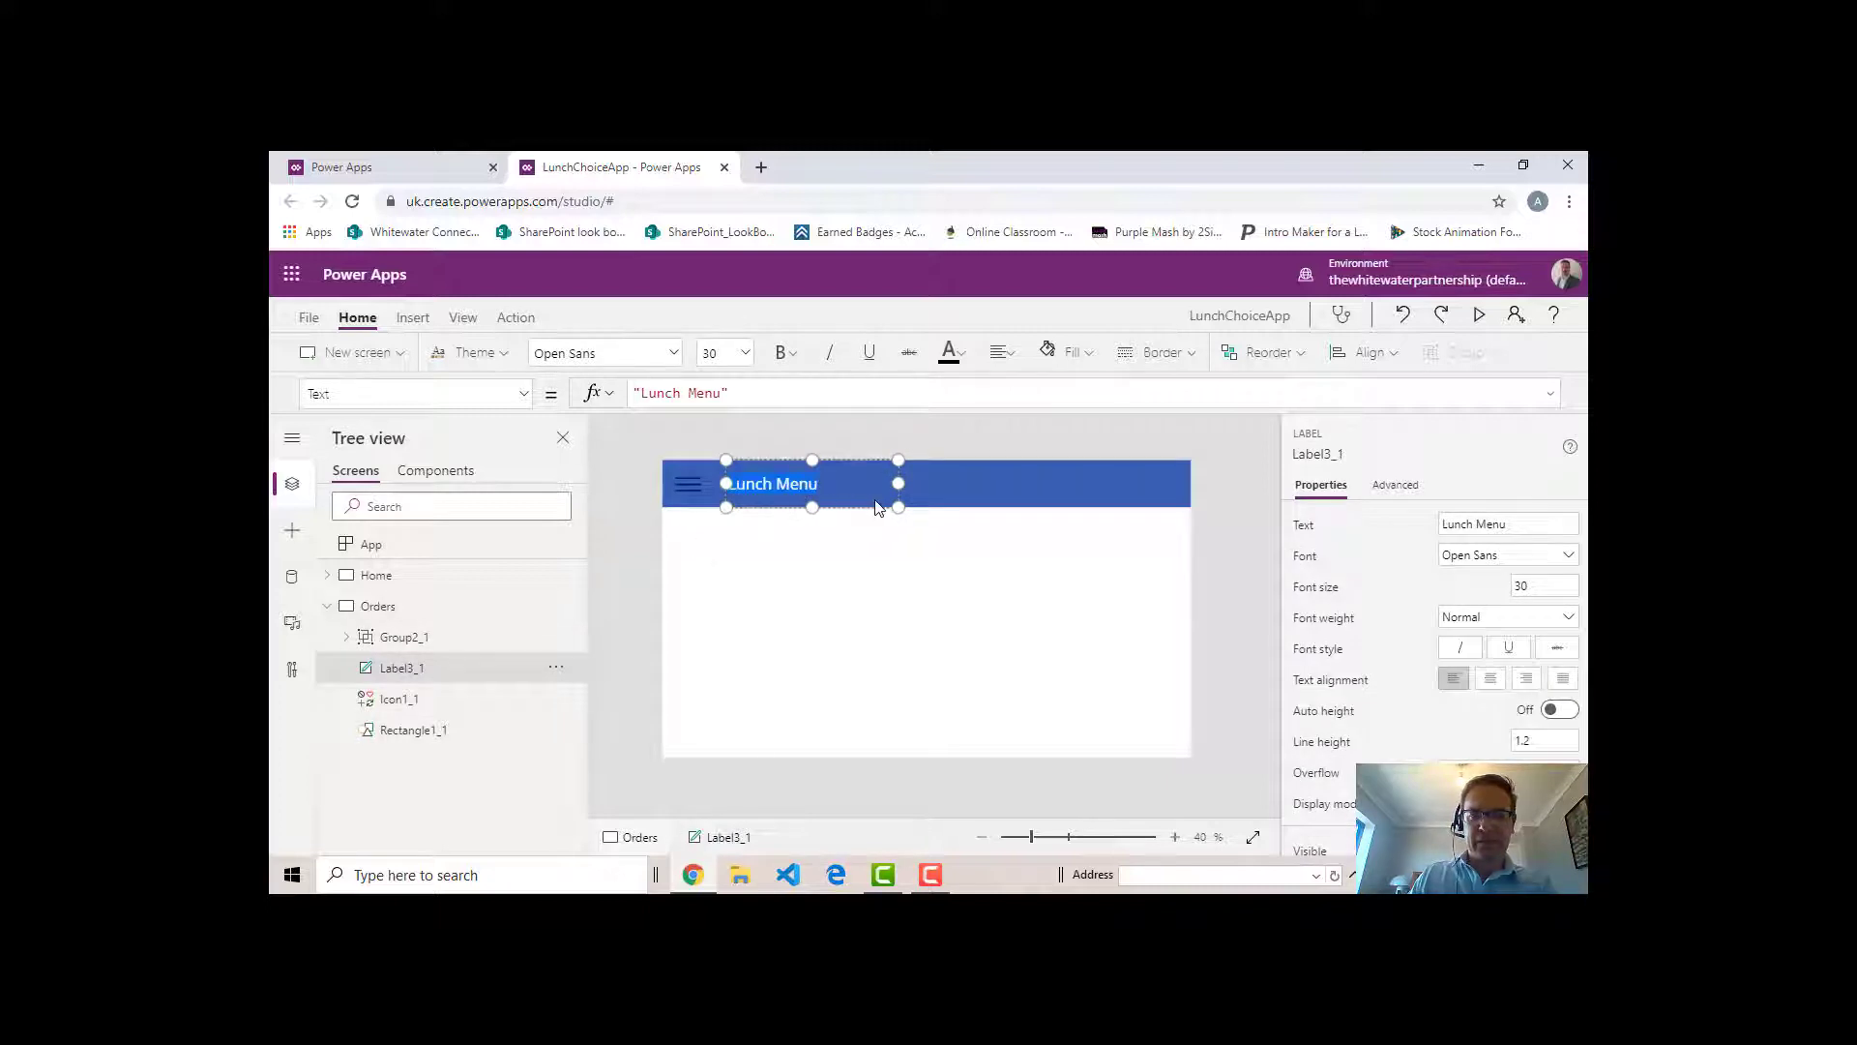
{"action": "type", "text": "Orders"}
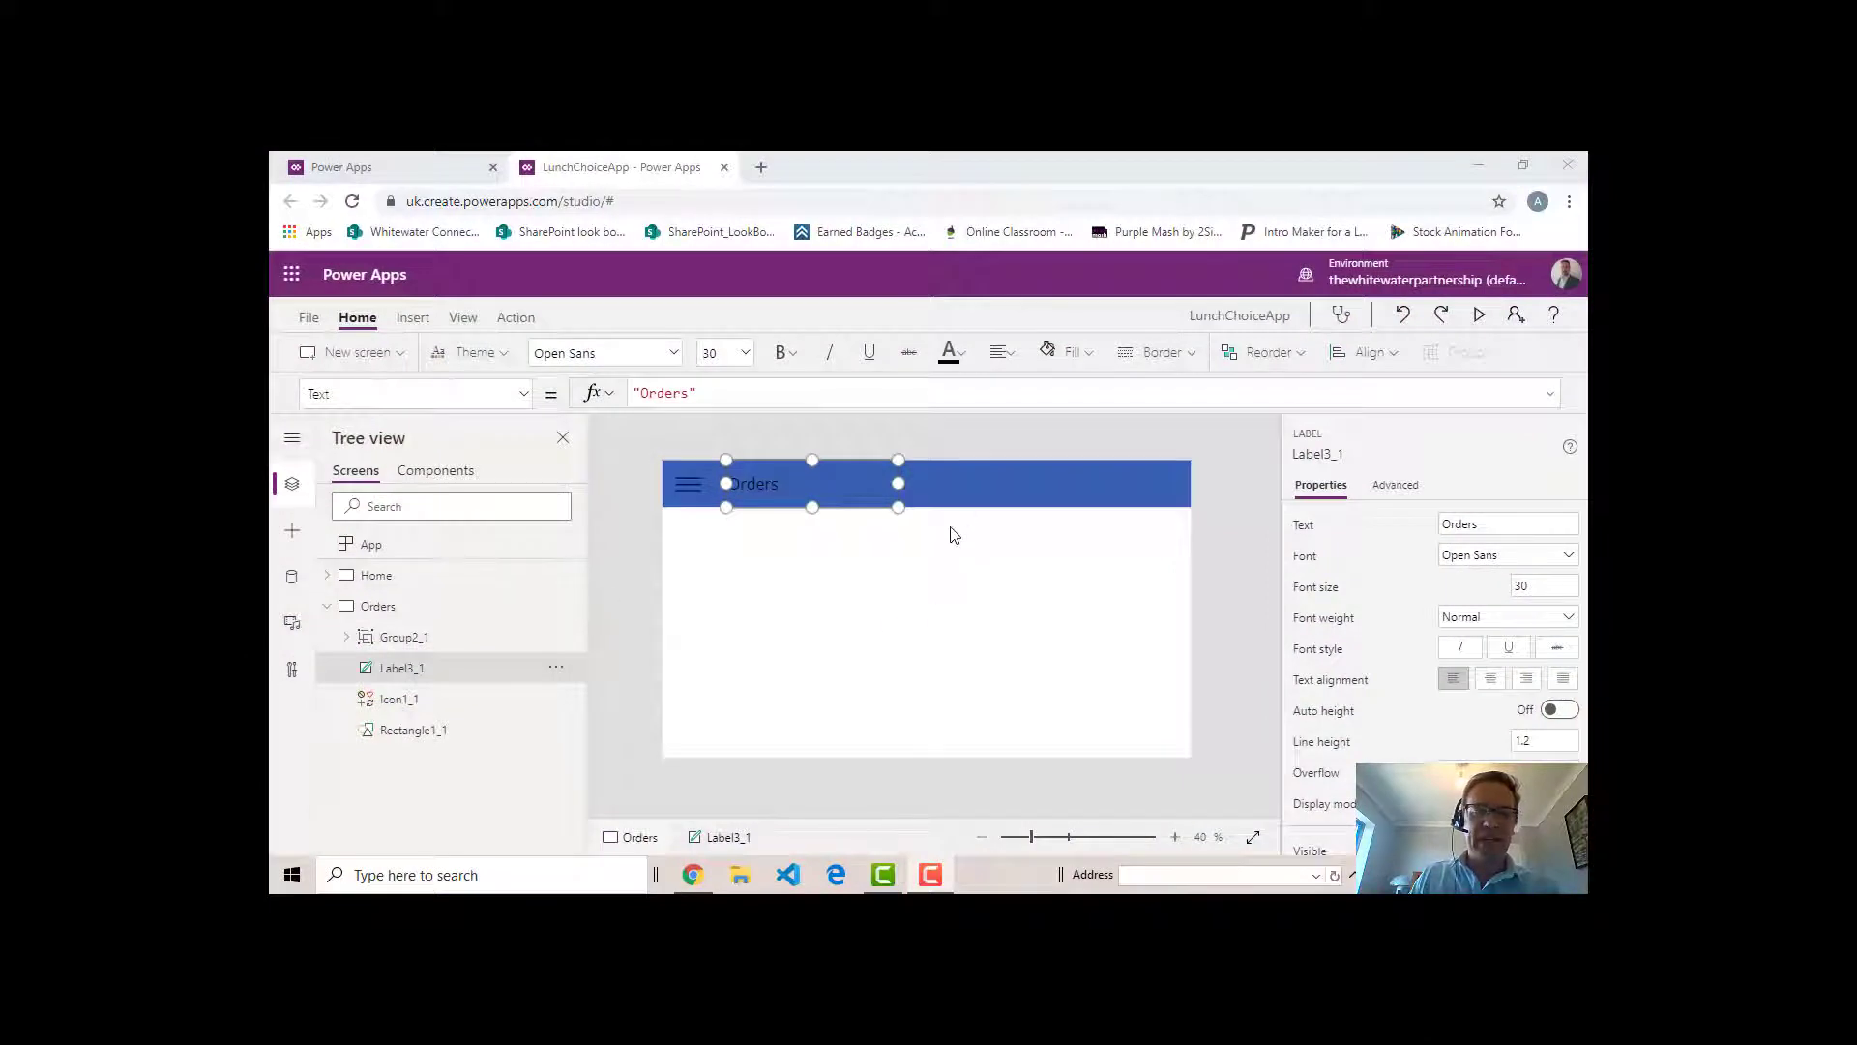
- Expand the hamburger menu on the Orders screen and set its Menu button's OnSelect to Navigate(Home,ScreenTransition.Cover)
{"action": "left_click", "coordinate": [690, 482]}
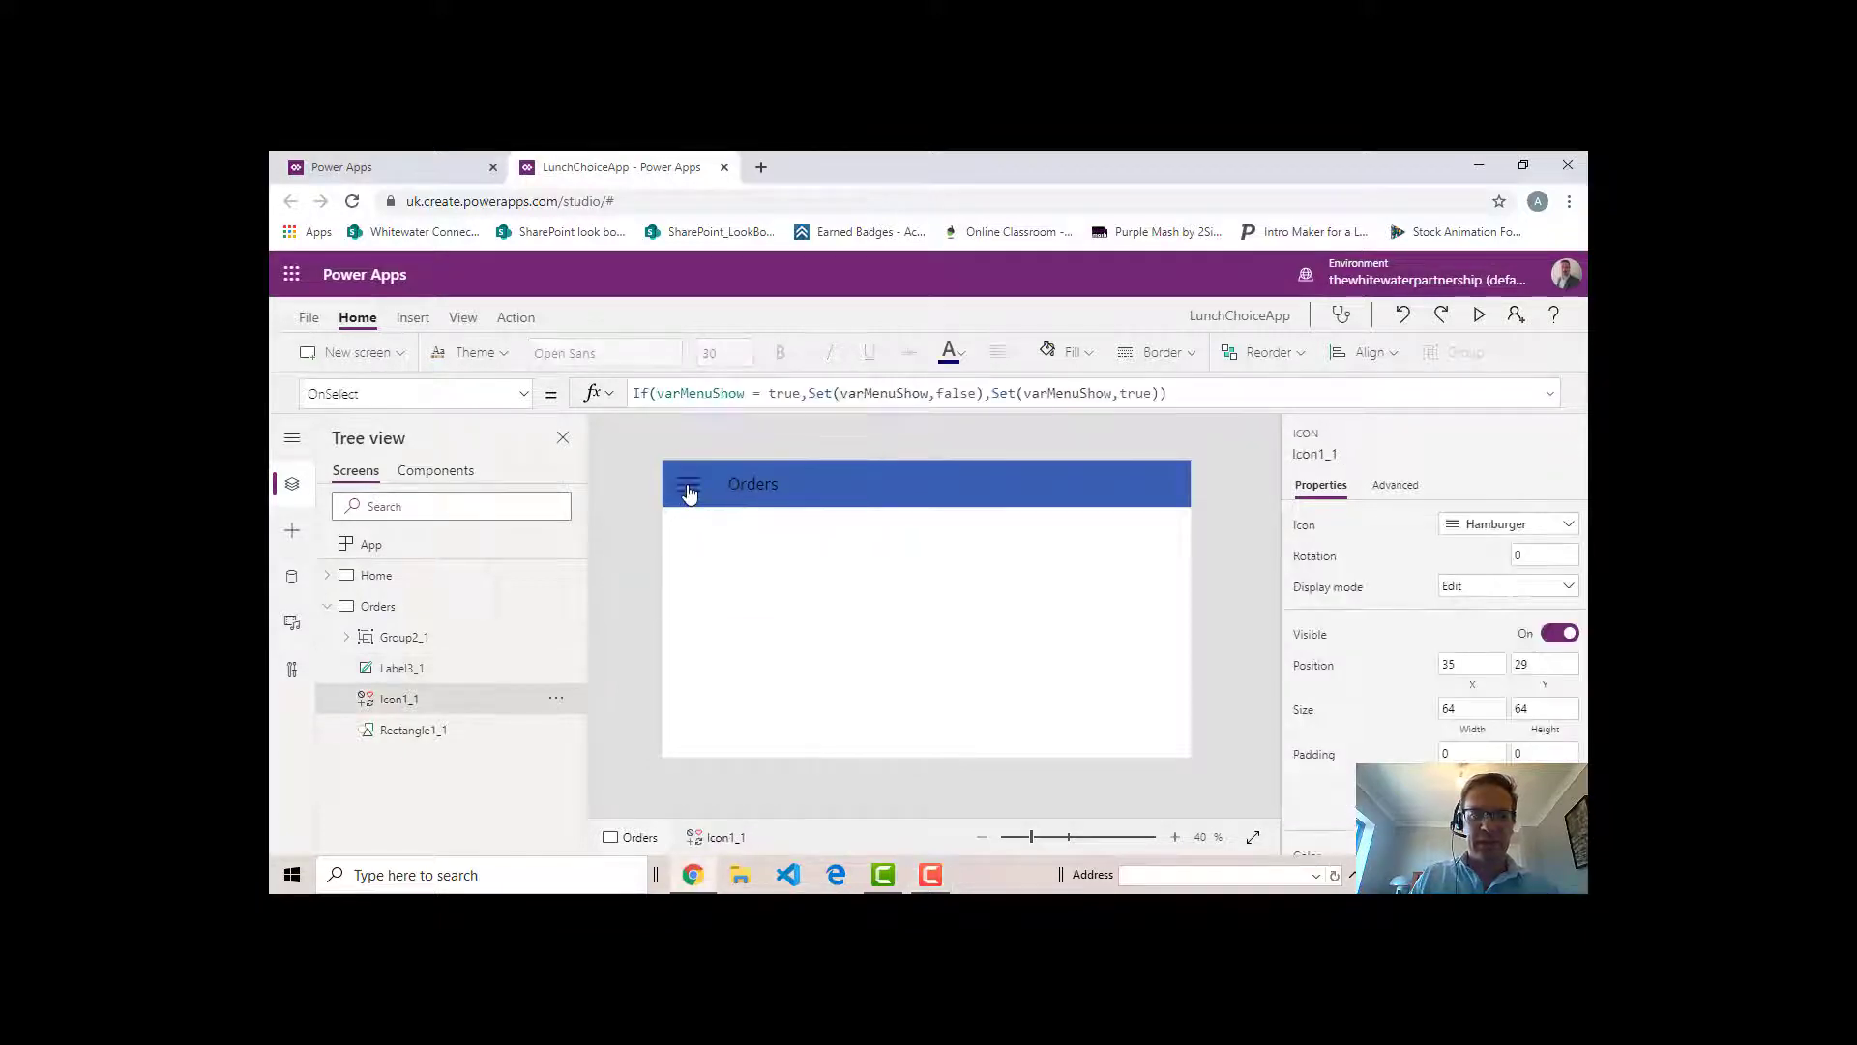
{"action": "left_click", "coordinate": [689, 493], "text": "alt"}
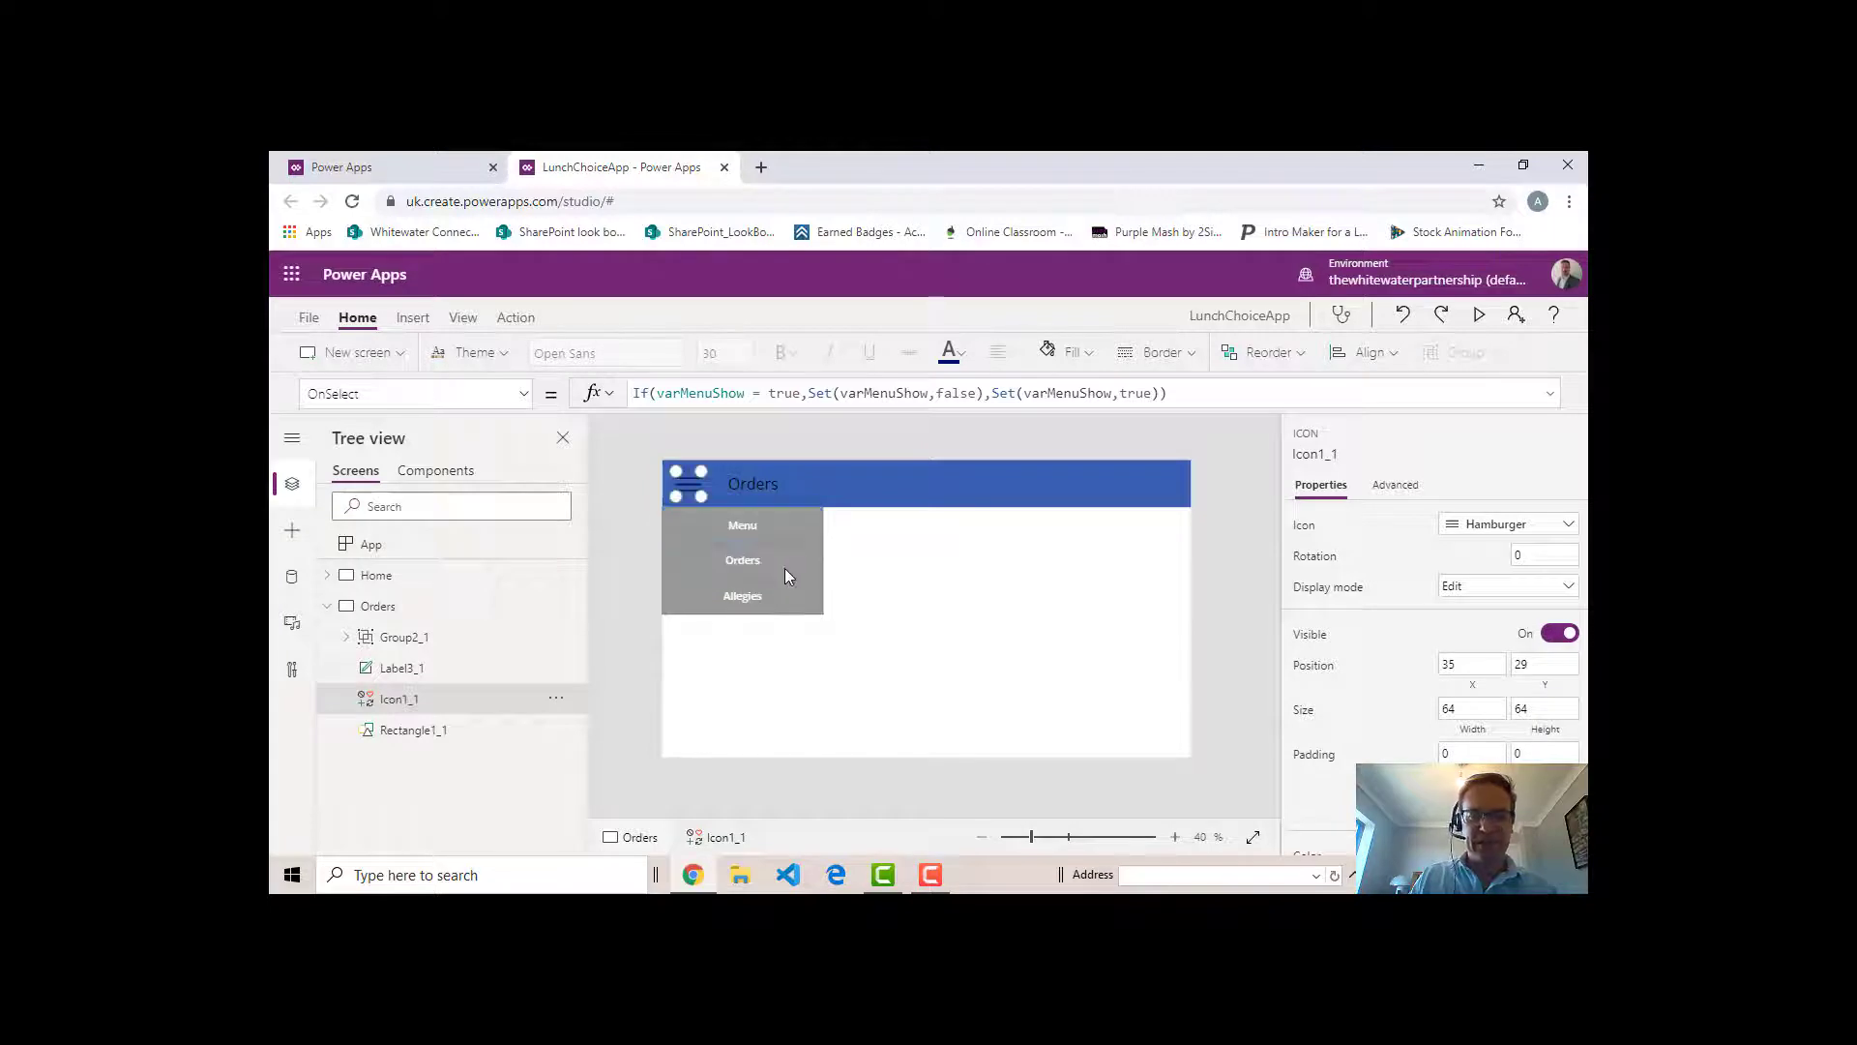
{"action": "left_click", "coordinate": [772, 529]}
{"action": "left_click", "coordinate": [768, 528]}
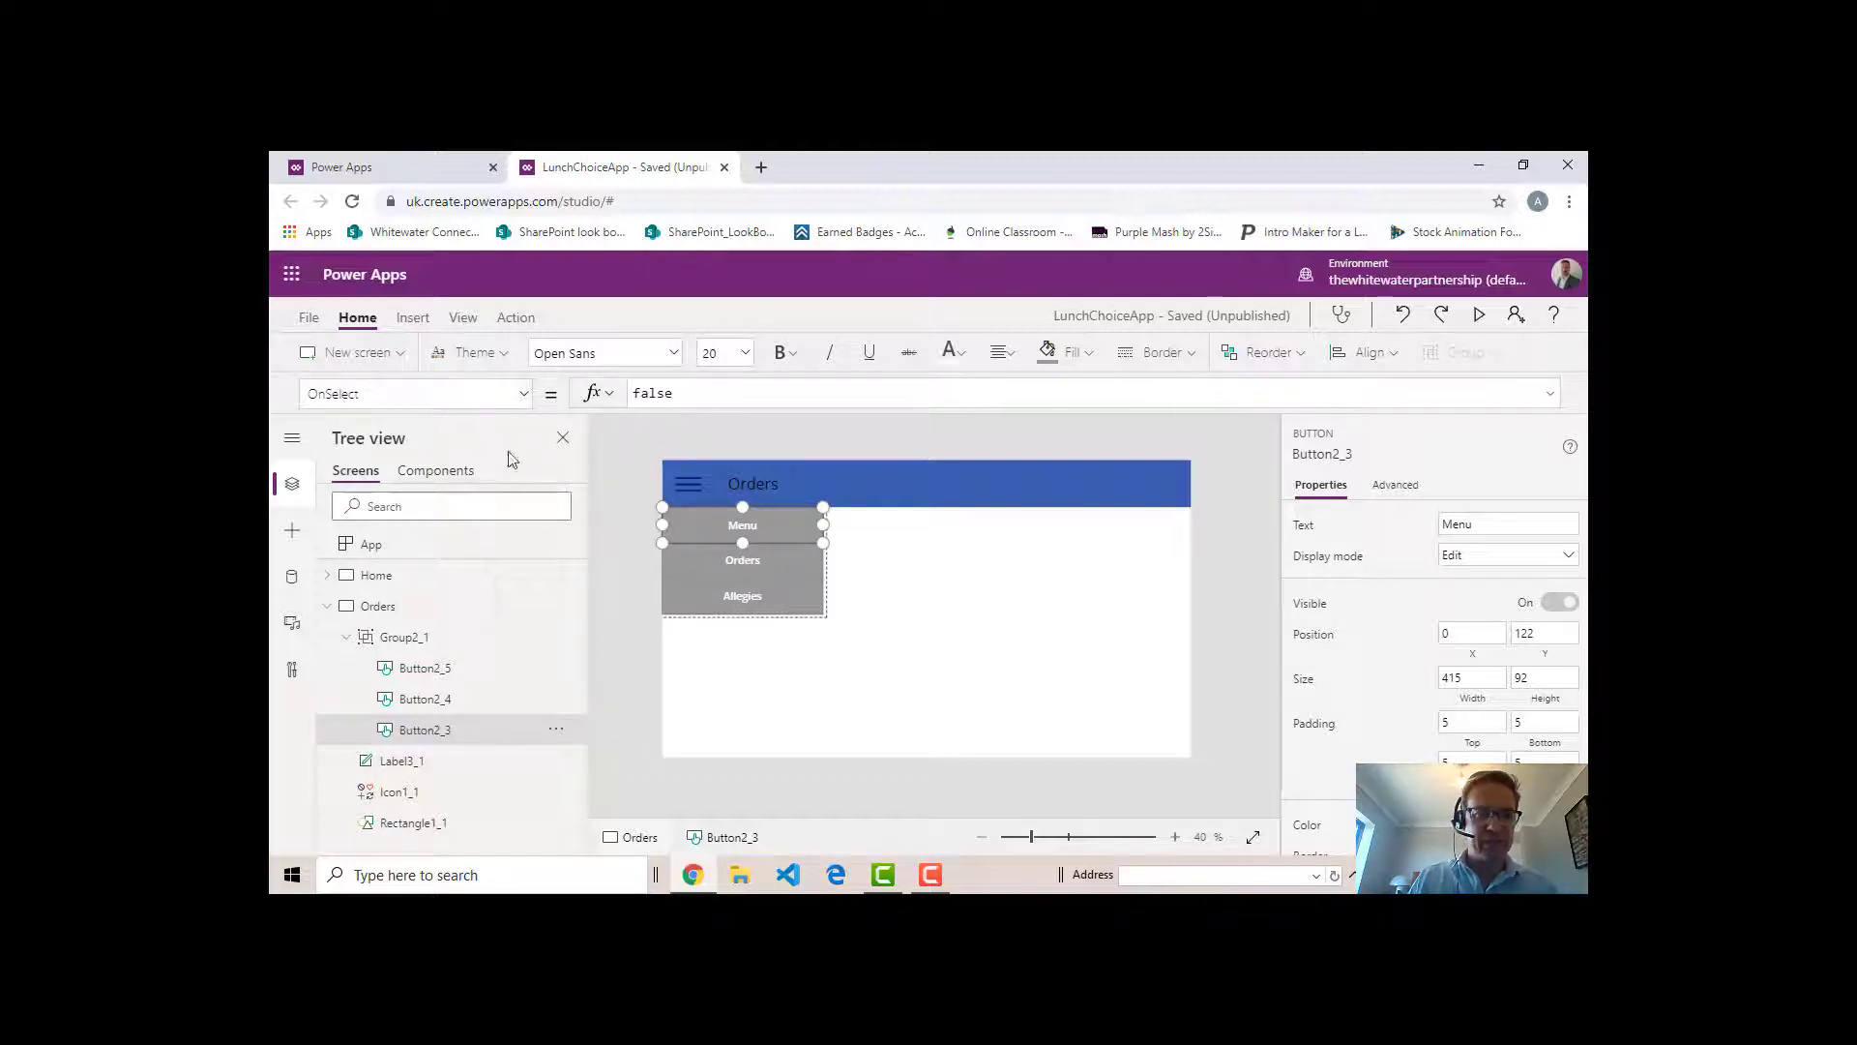
{"action": "left_click", "coordinate": [739, 397]}
{"action": "key", "text": "BackSpace"}
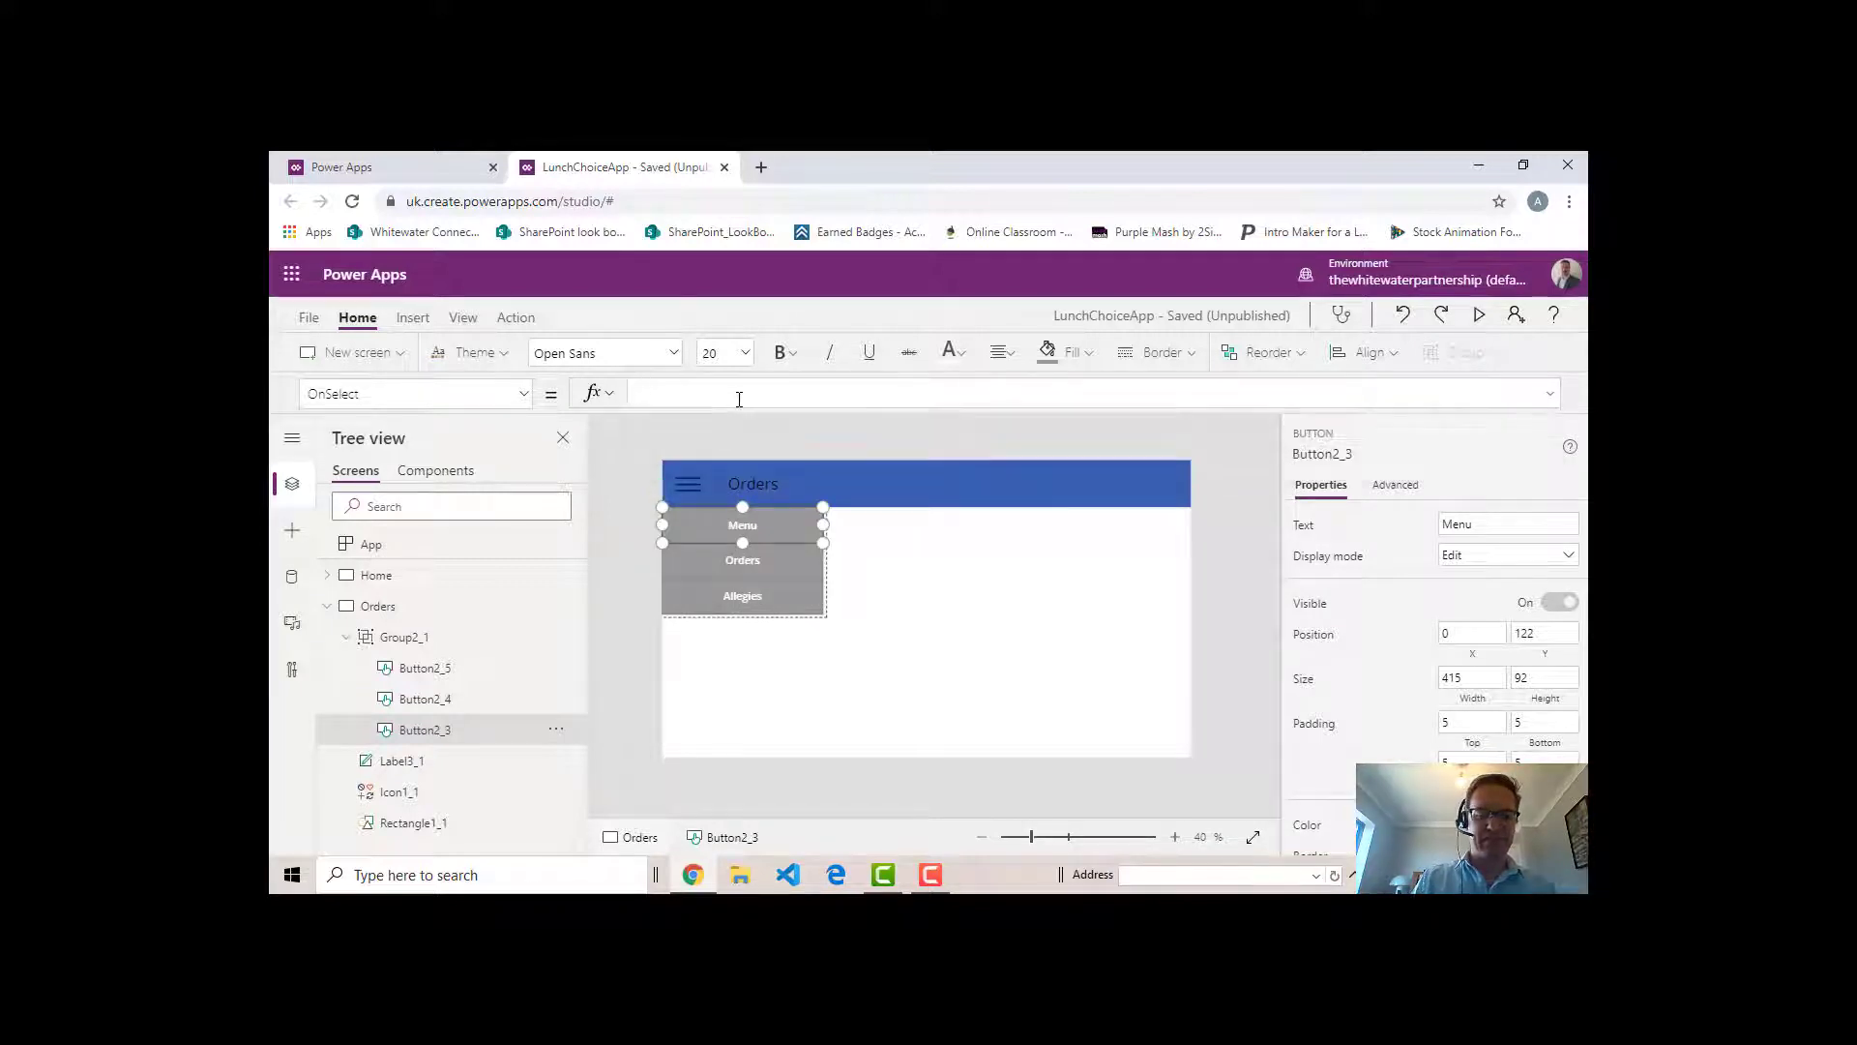
{"action": "type", "text": "Navi"}
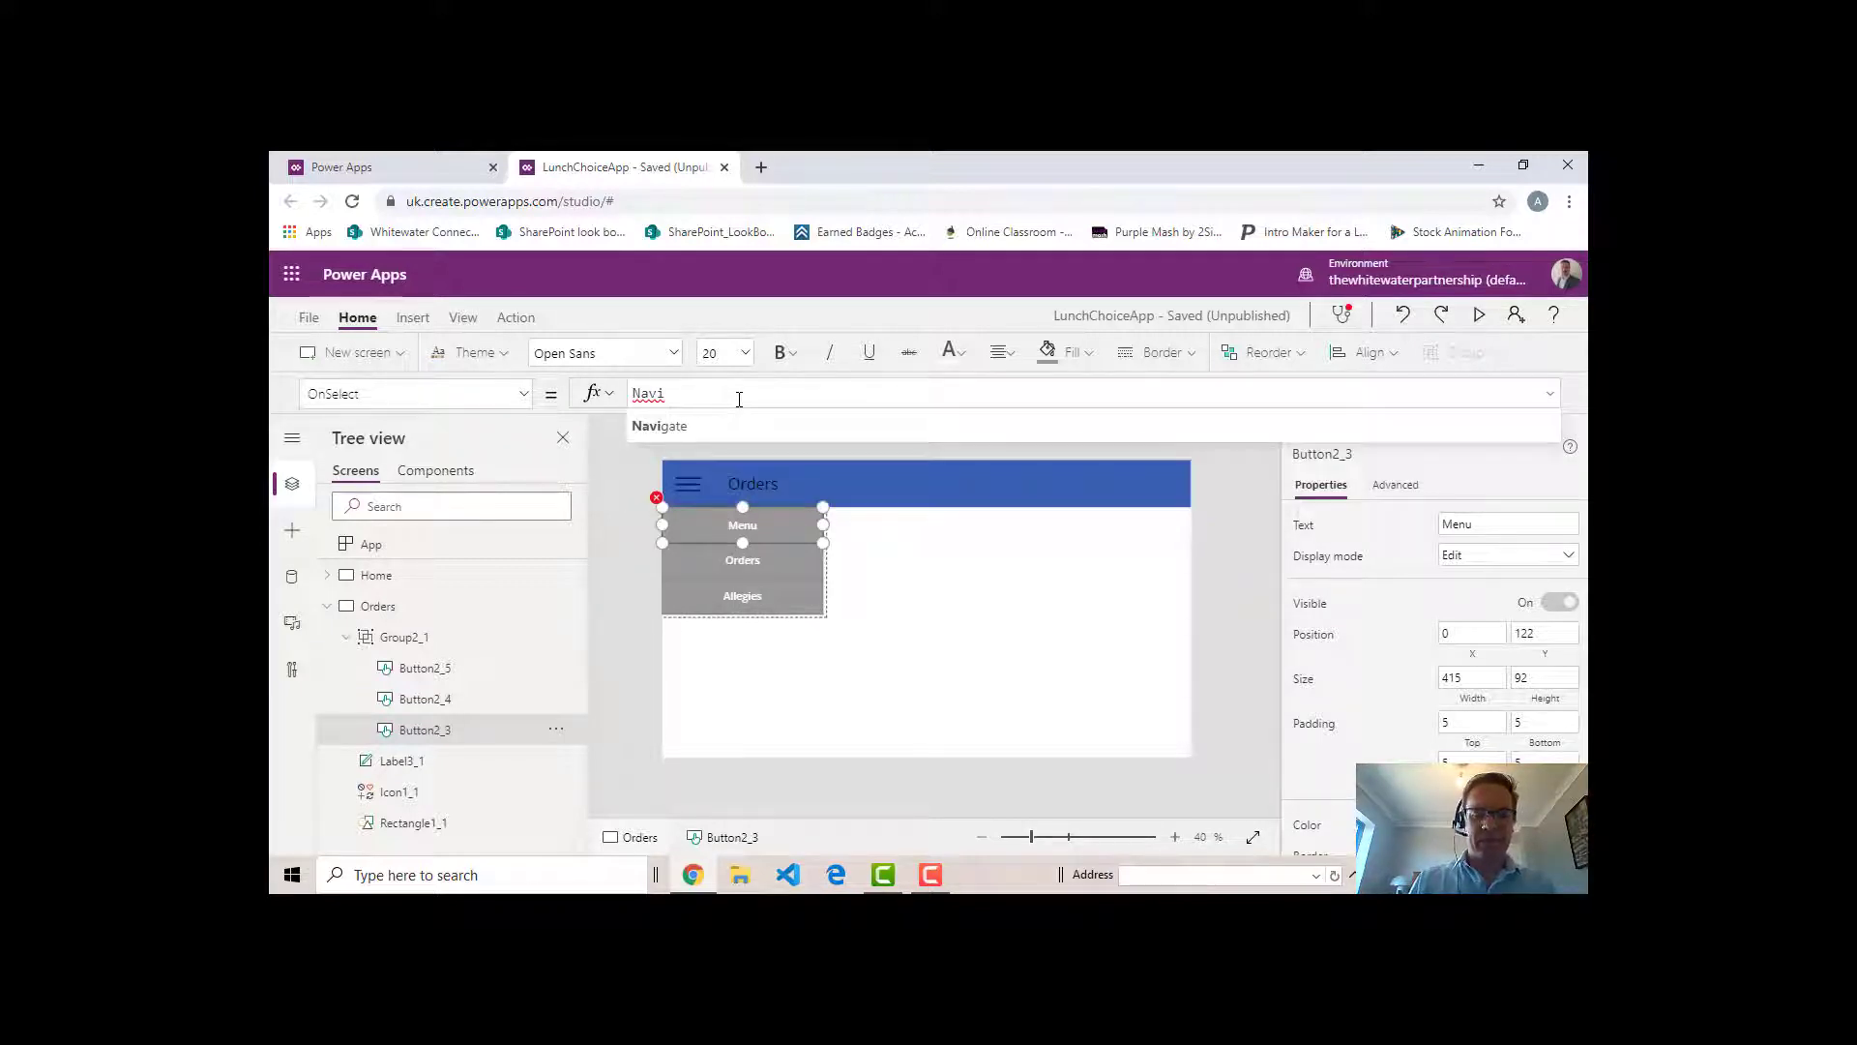
{"action": "key", "text": "Down"}
{"action": "key", "text": "Return"}
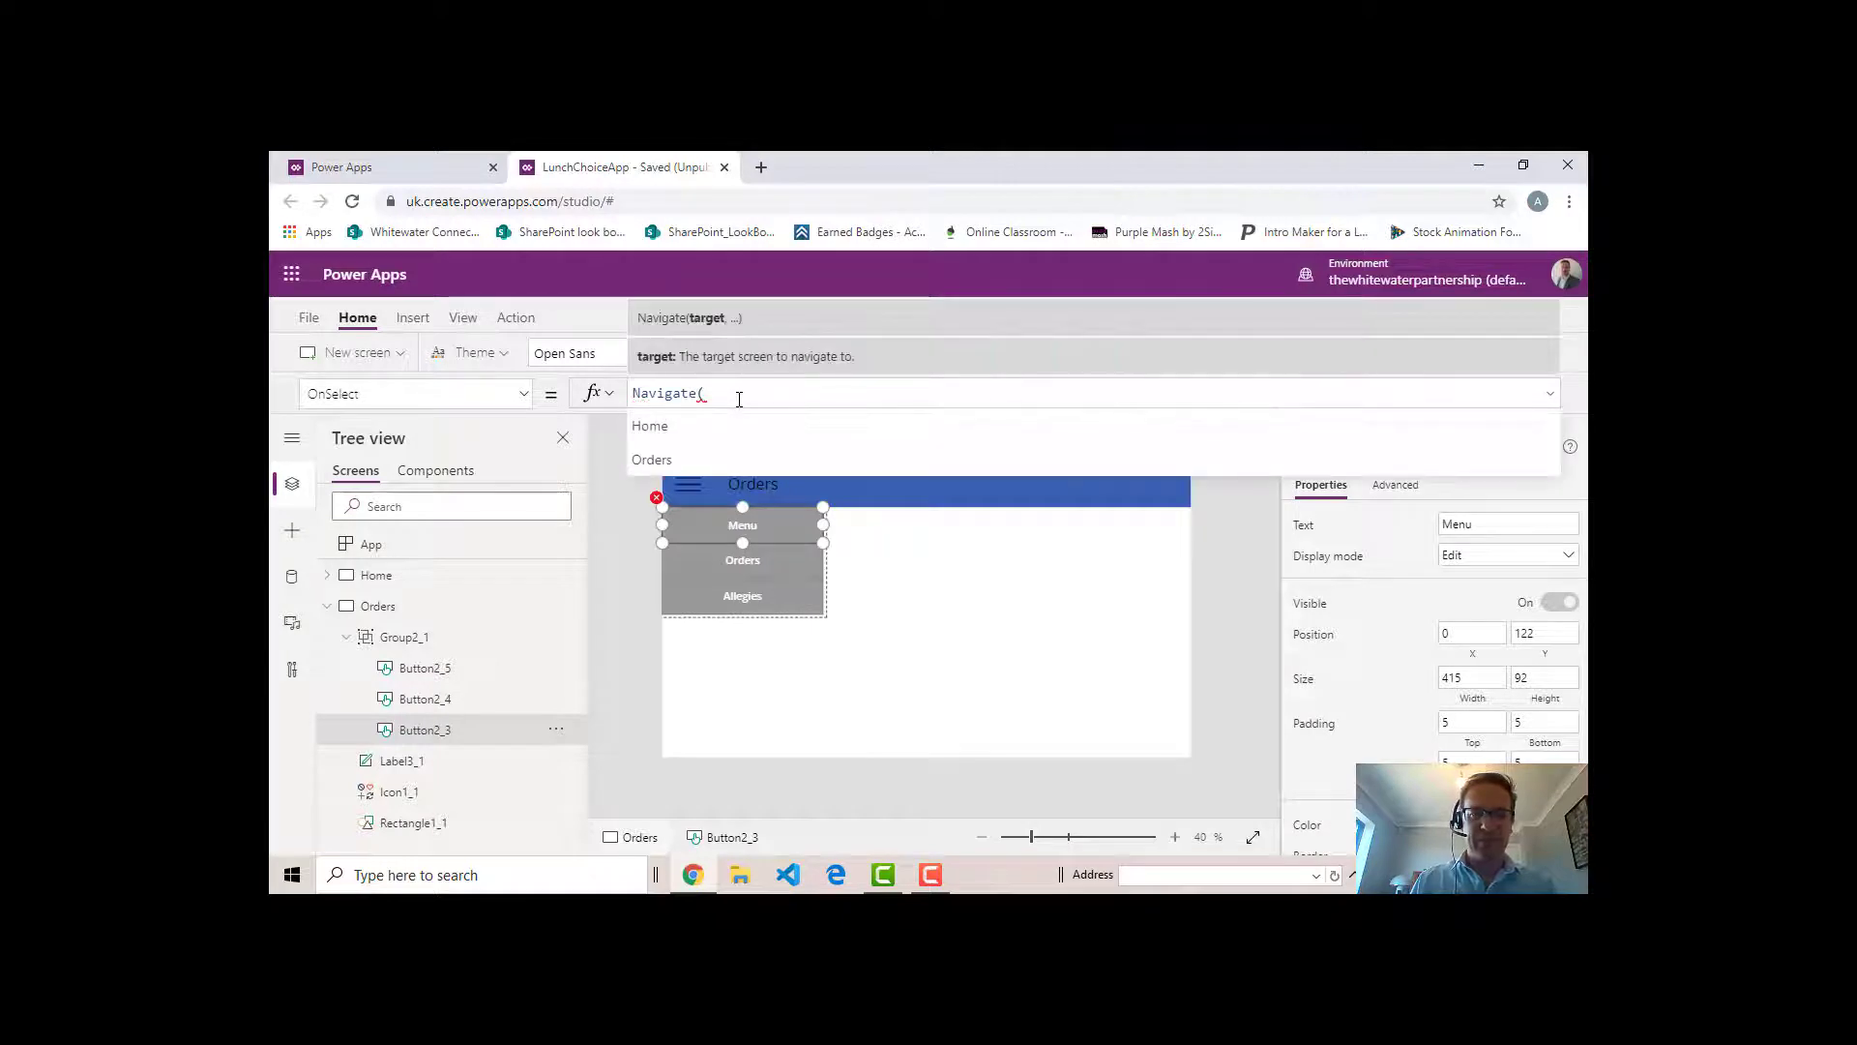
{"action": "left_click", "coordinate": [679, 426]}
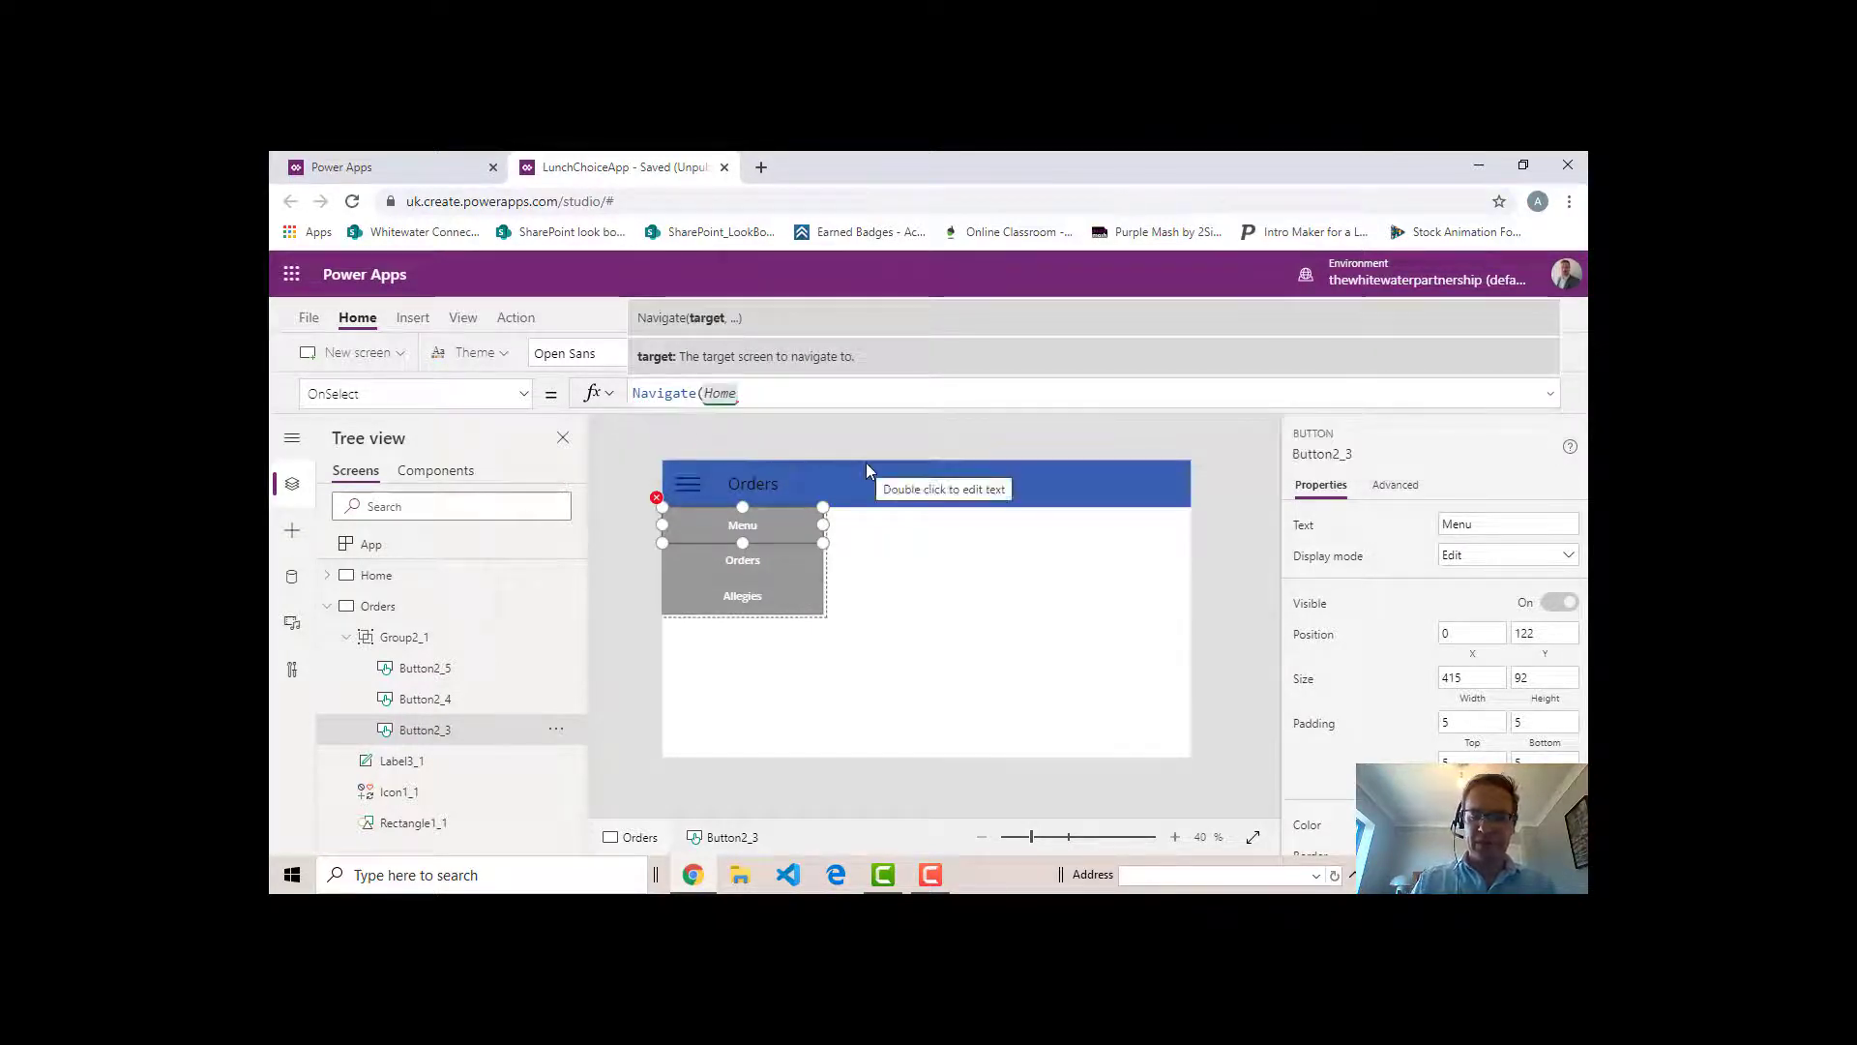
{"action": "type", "text": ","}
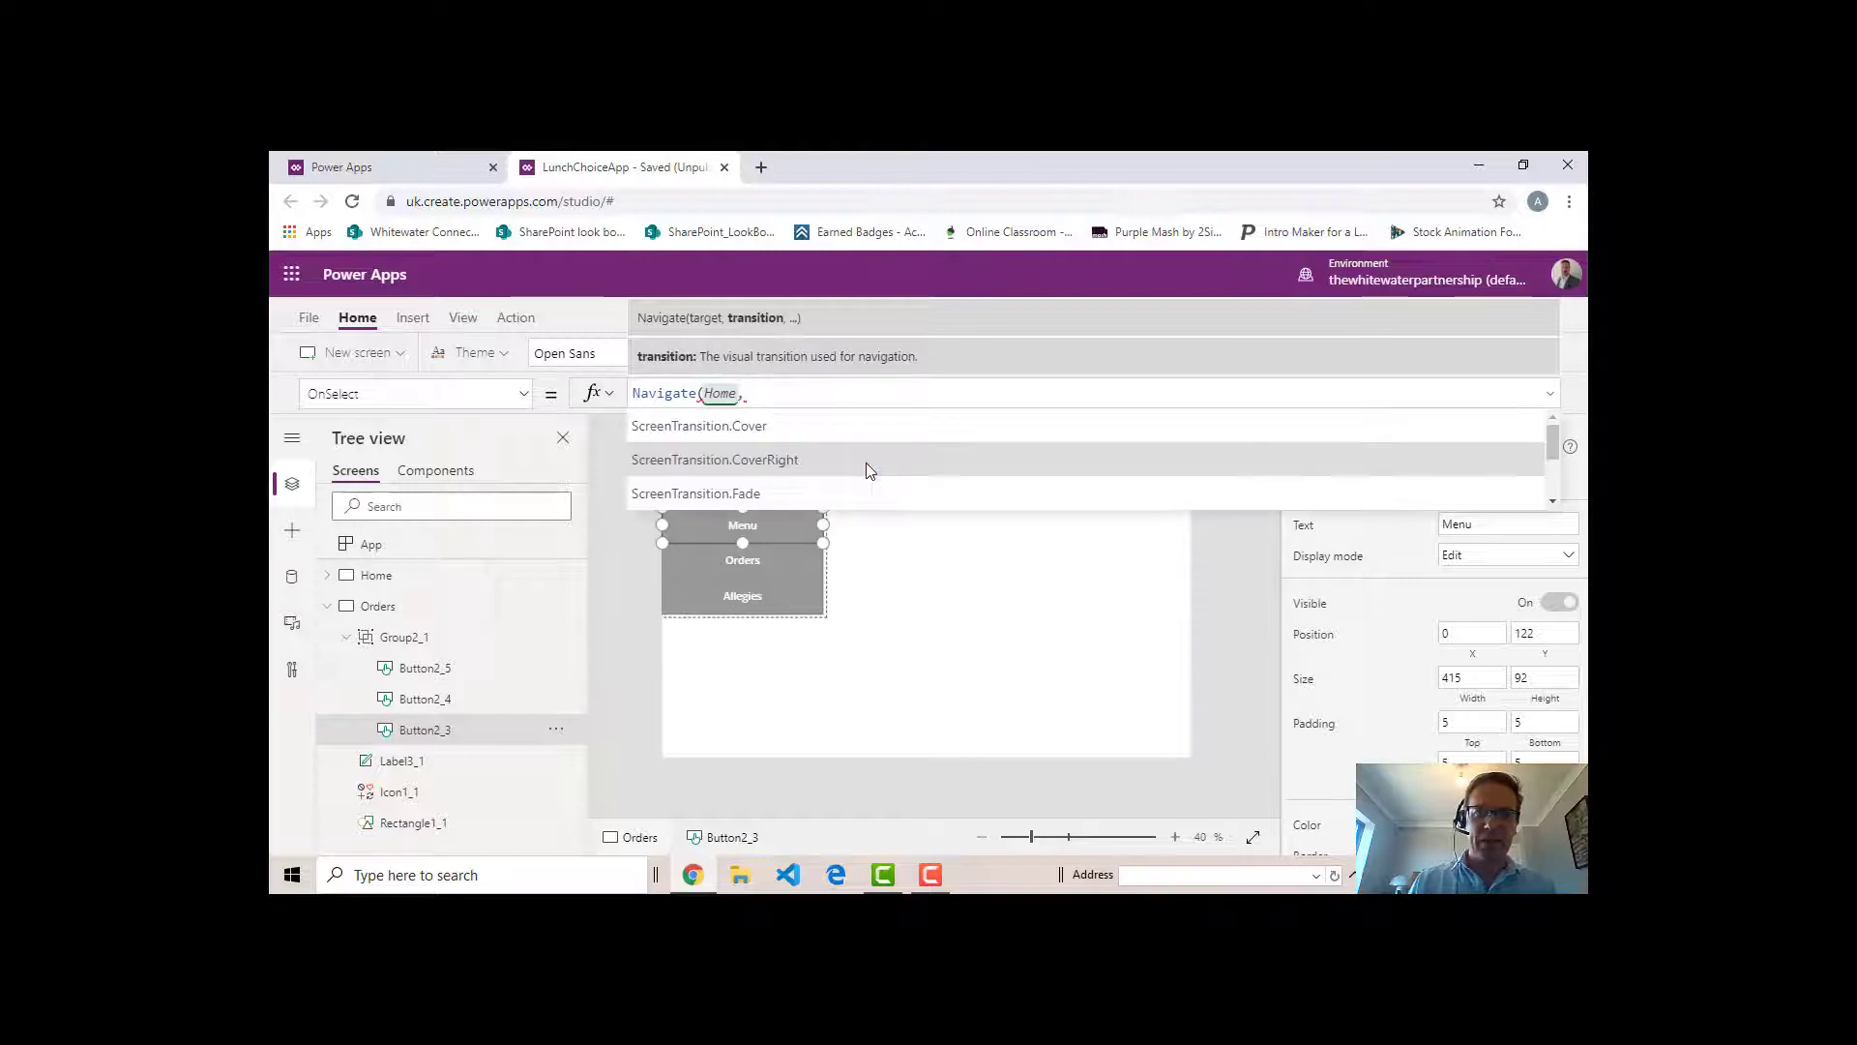
{"action": "left_click", "coordinate": [774, 432]}
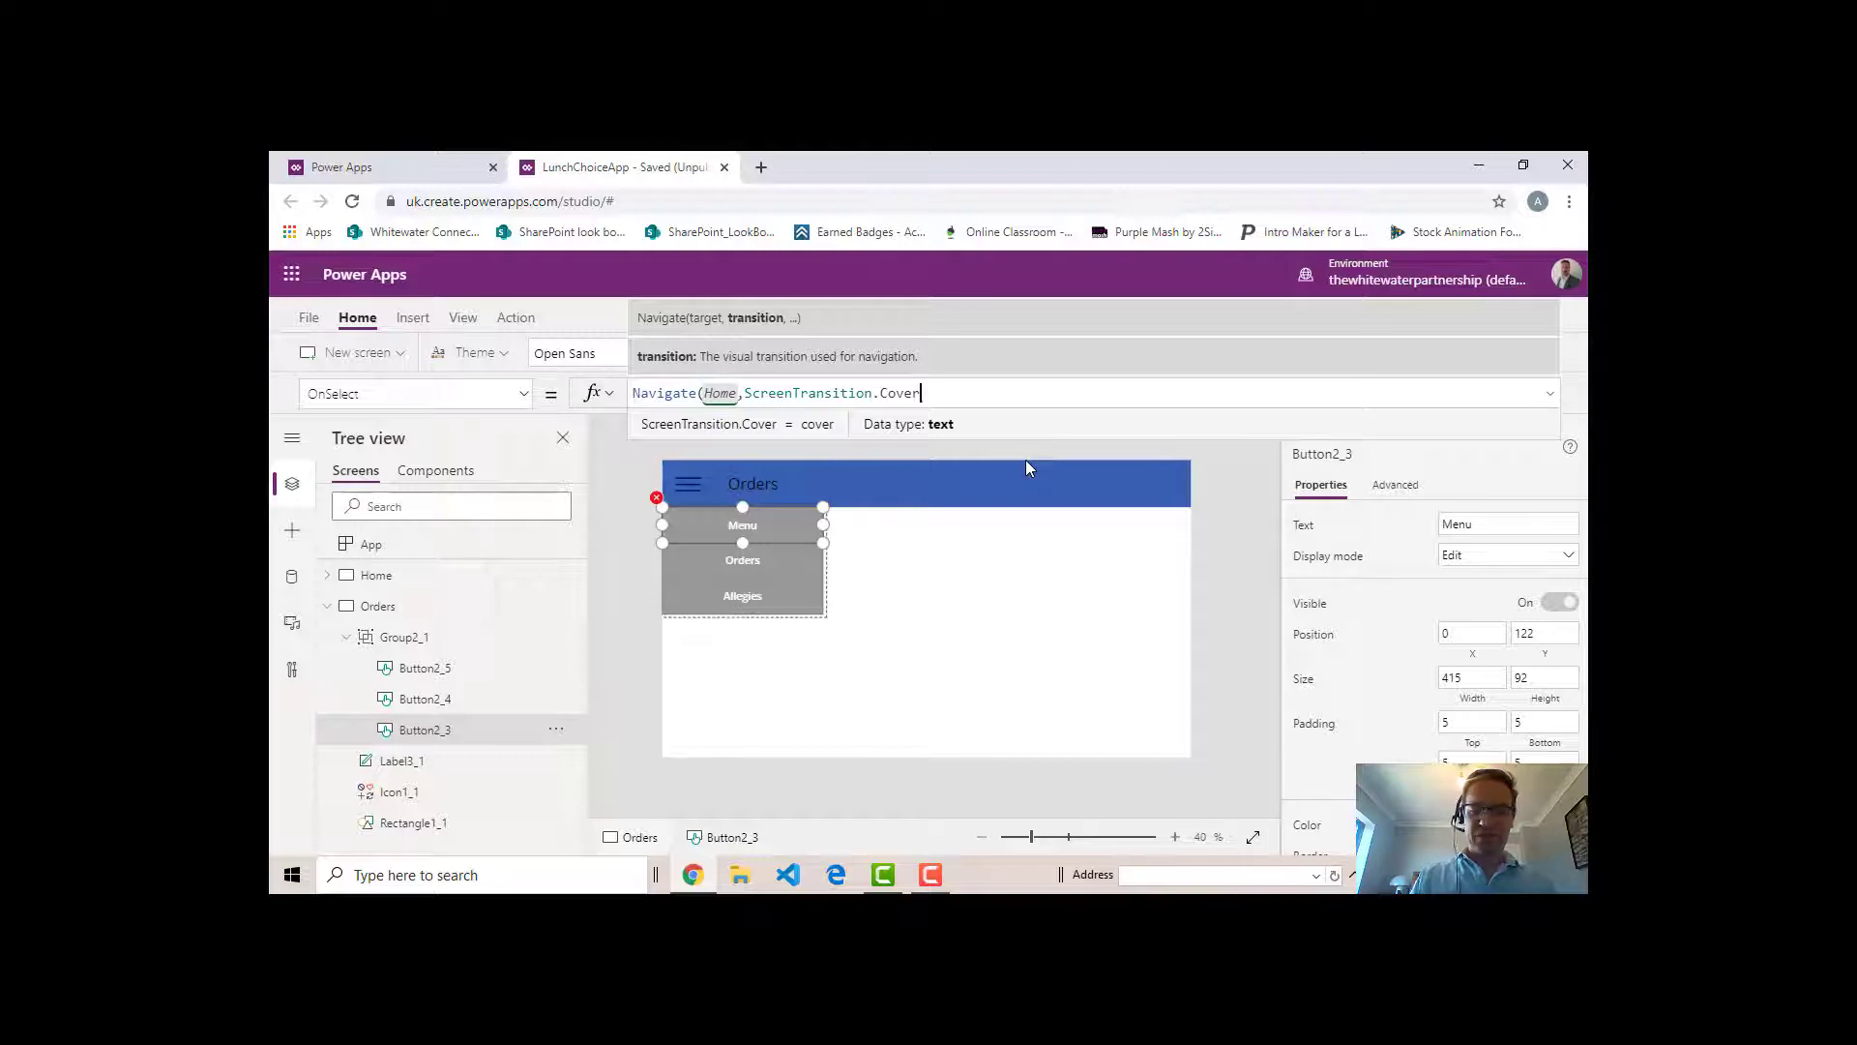
{"action": "type", "text": ")"}
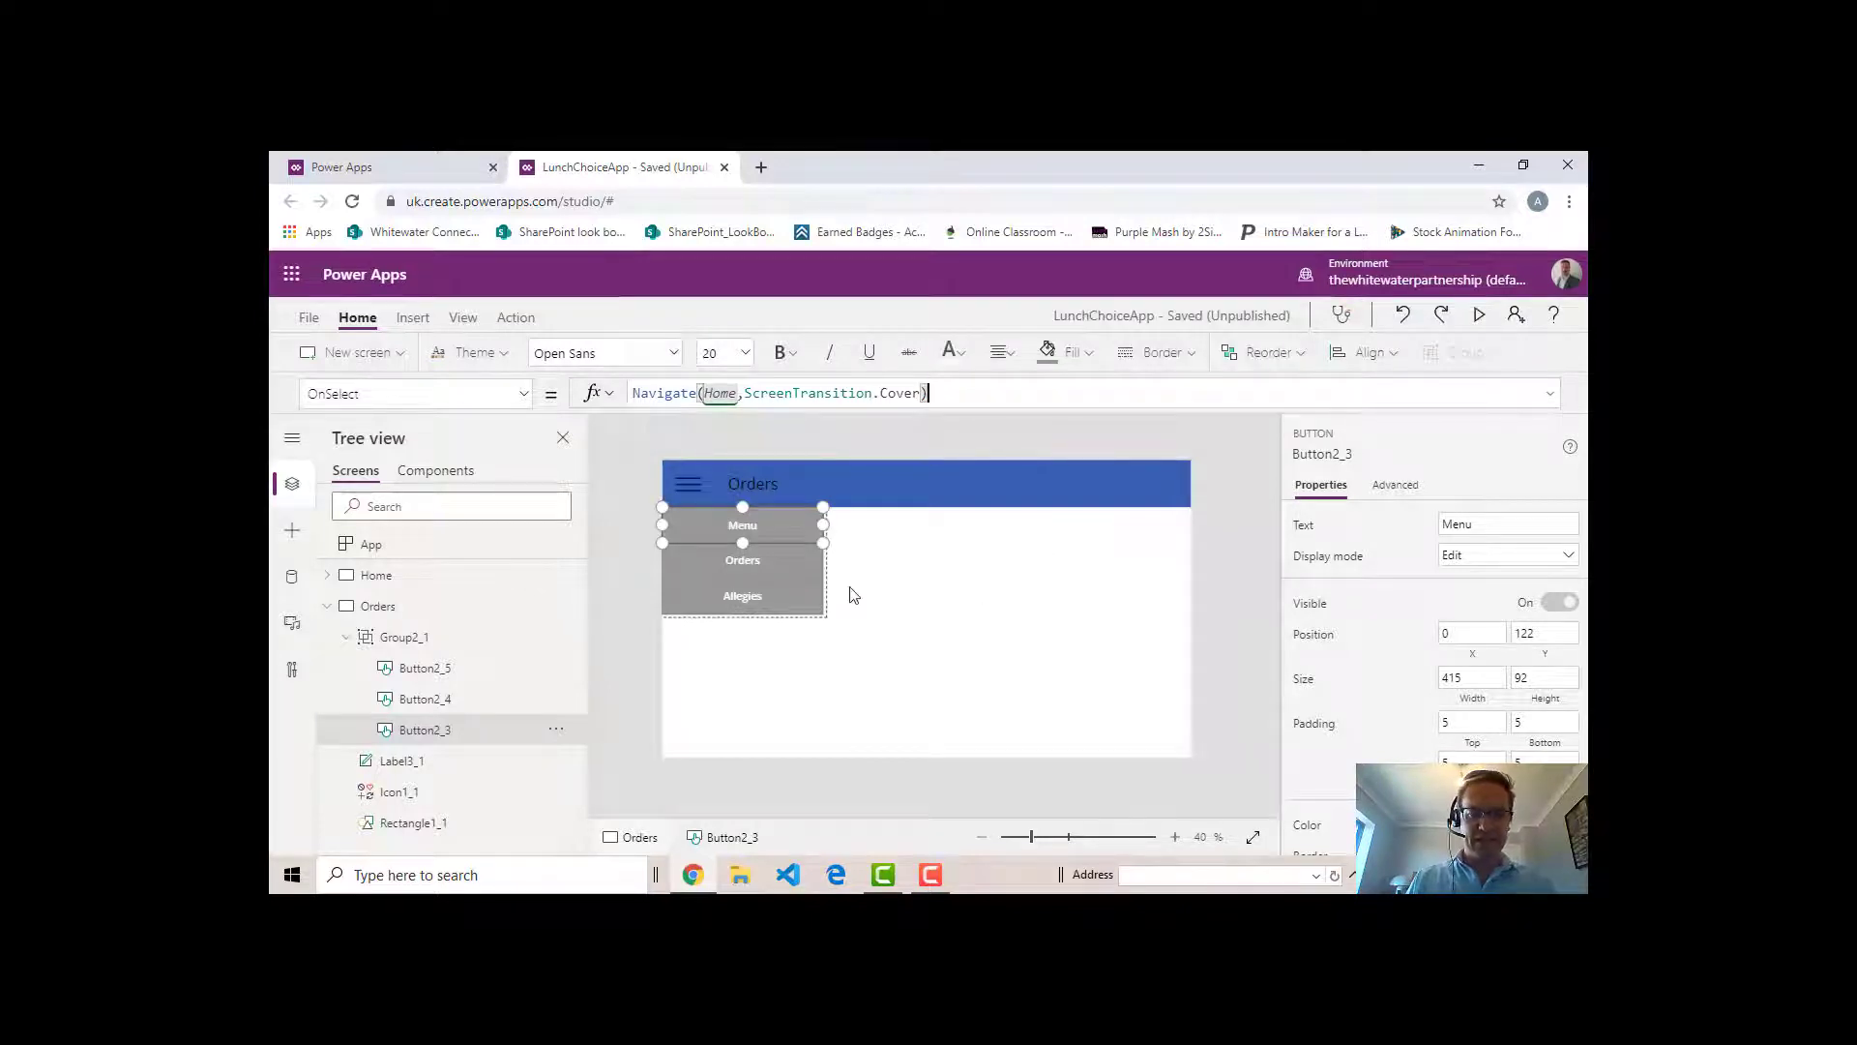
- Check the OnSelect formulas of the Orders and Allegies buttons, and test the Menu button's navigation to the Home screen
{"action": "left_click", "coordinate": [772, 571]}
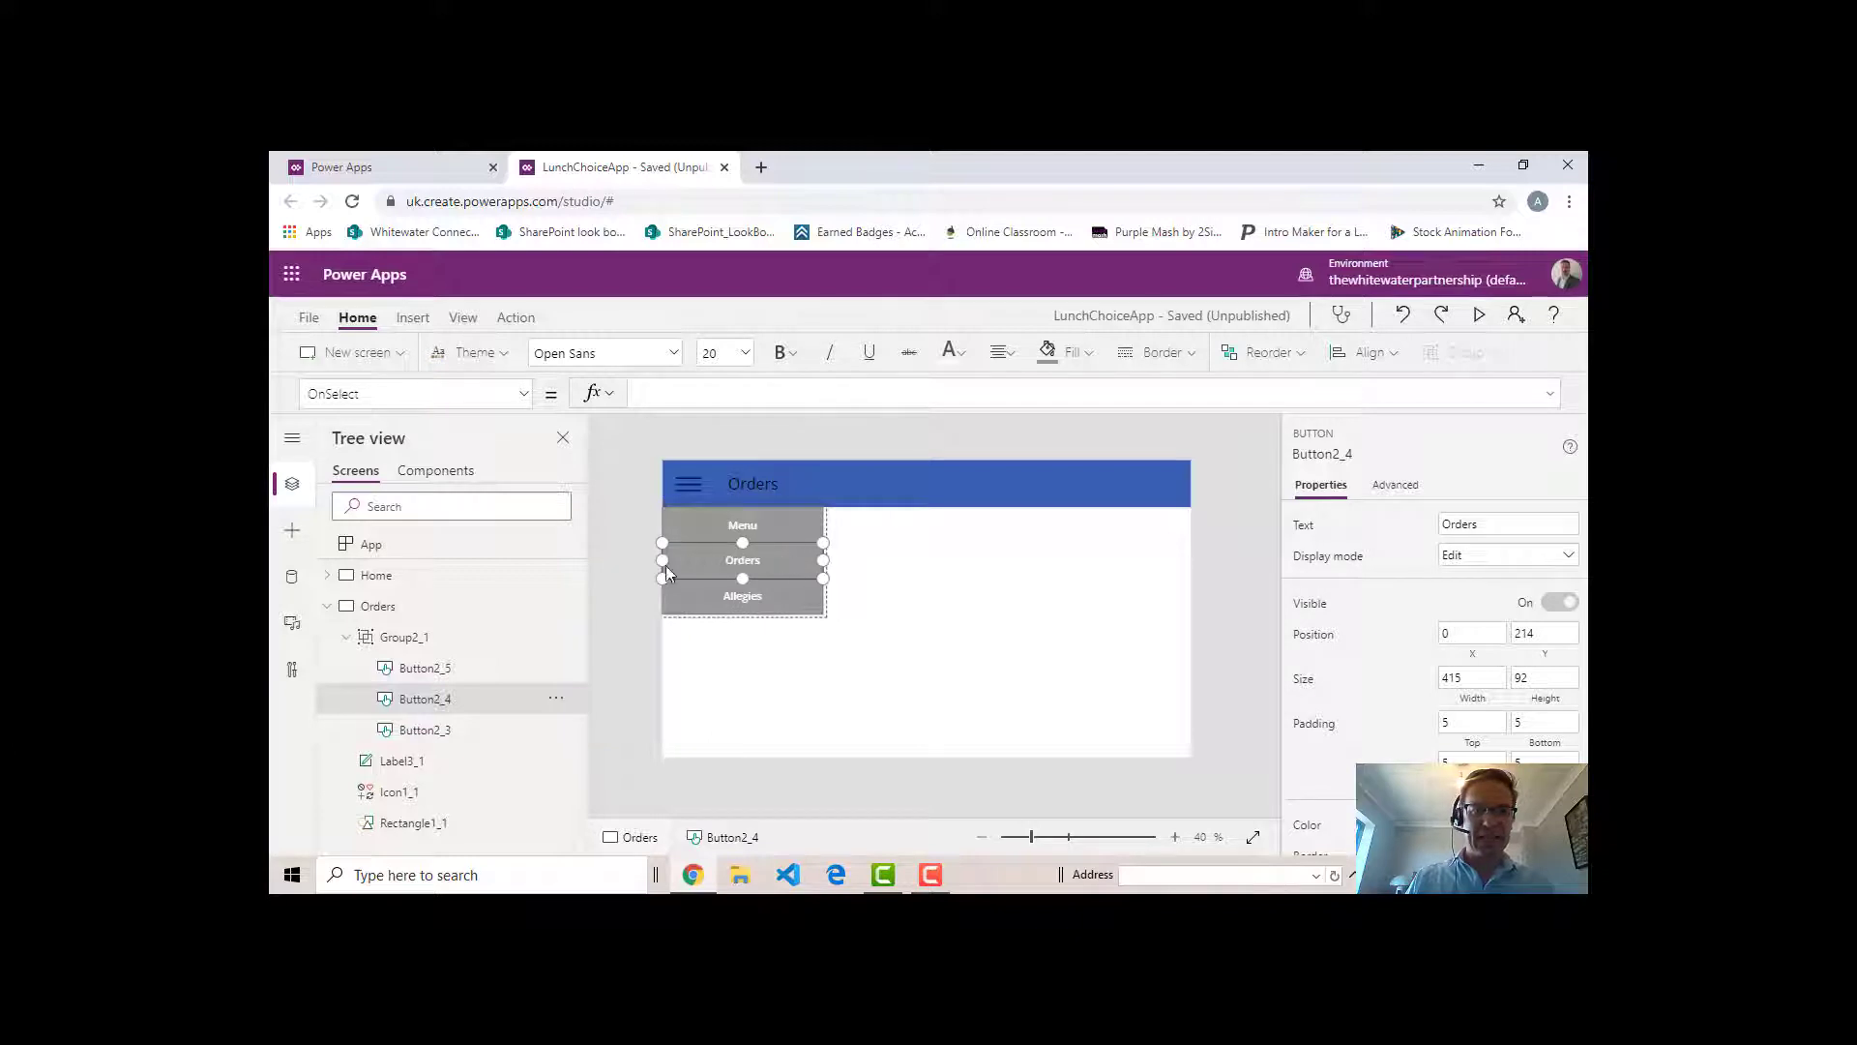
{"action": "left_click", "coordinate": [788, 597]}
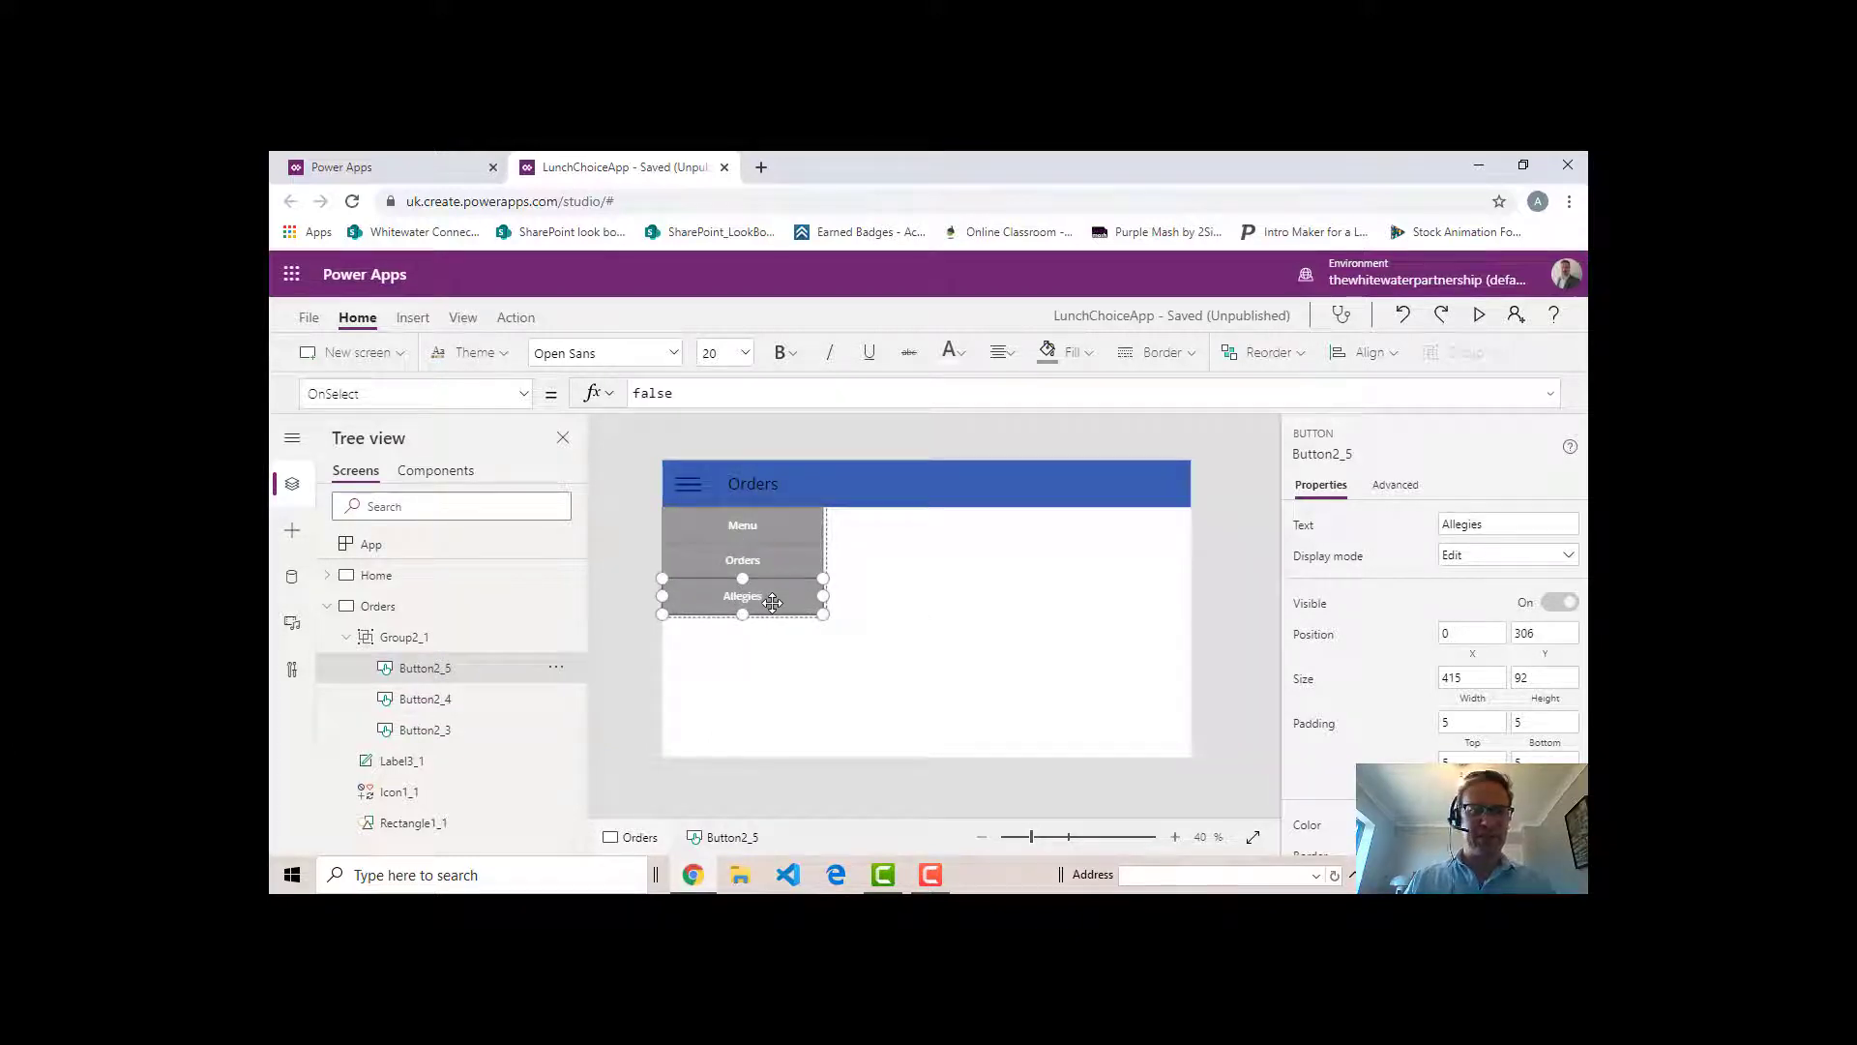
{"action": "left_click", "coordinate": [761, 532], "text": "alt"}
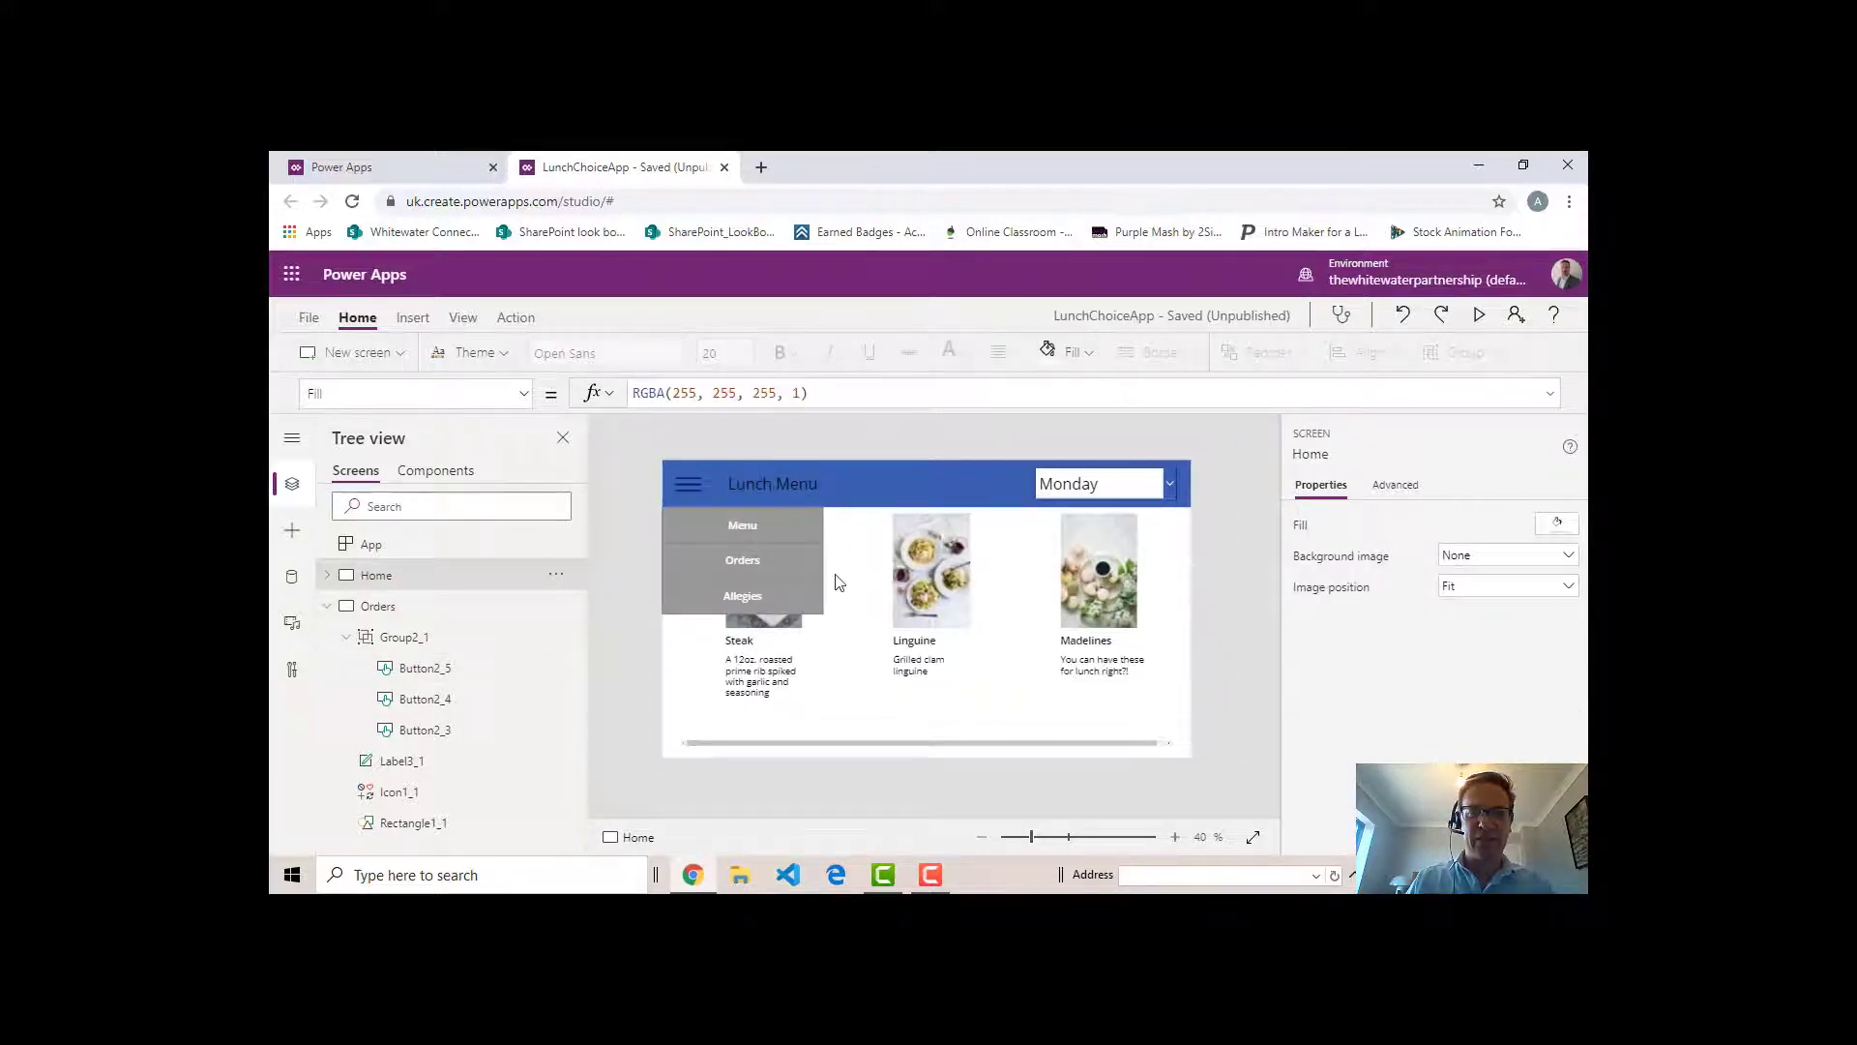
- Set the OnSelect formula of the Home screen's Orders menu button to Navigate(Orders,ScreenTransition.Cover)
{"action": "left_click", "coordinate": [745, 563]}
{"action": "left_click", "coordinate": [762, 561]}
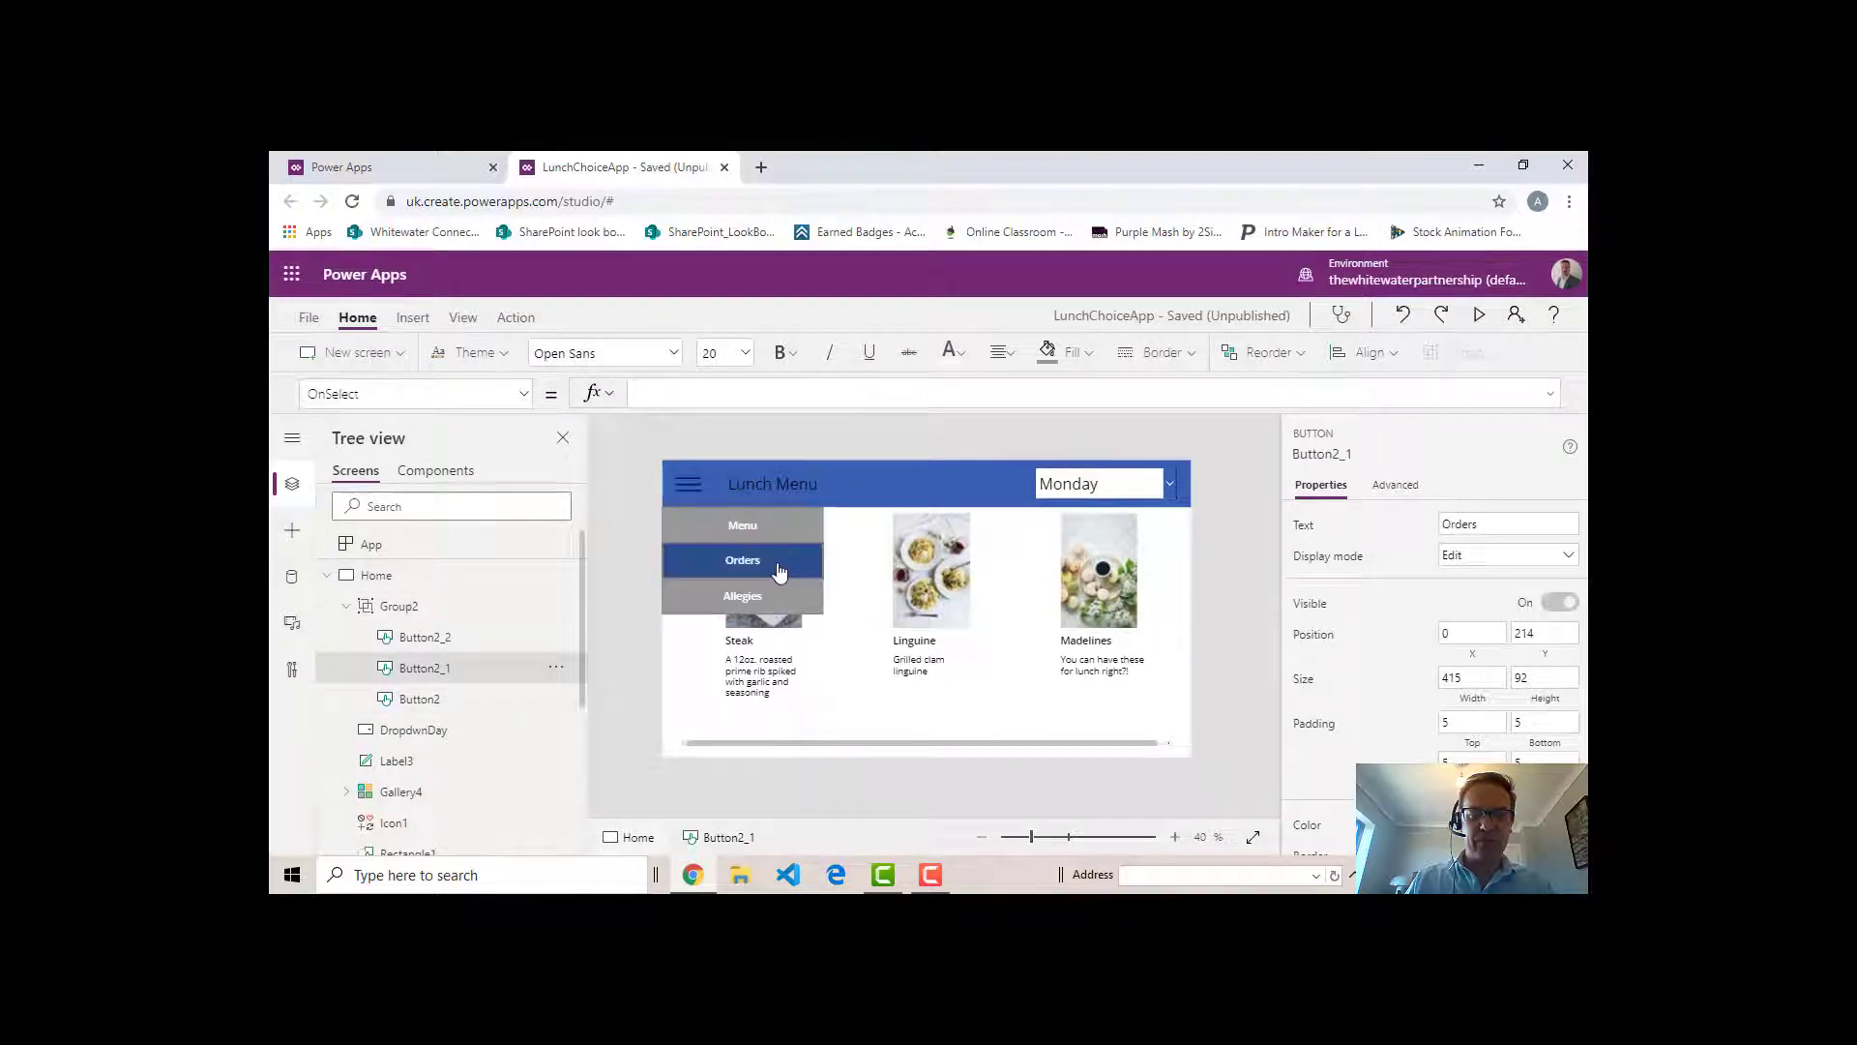
{"action": "left_click", "coordinate": [779, 571], "text": "alt"}
{"action": "left_click", "coordinate": [780, 572], "text": "alt"}
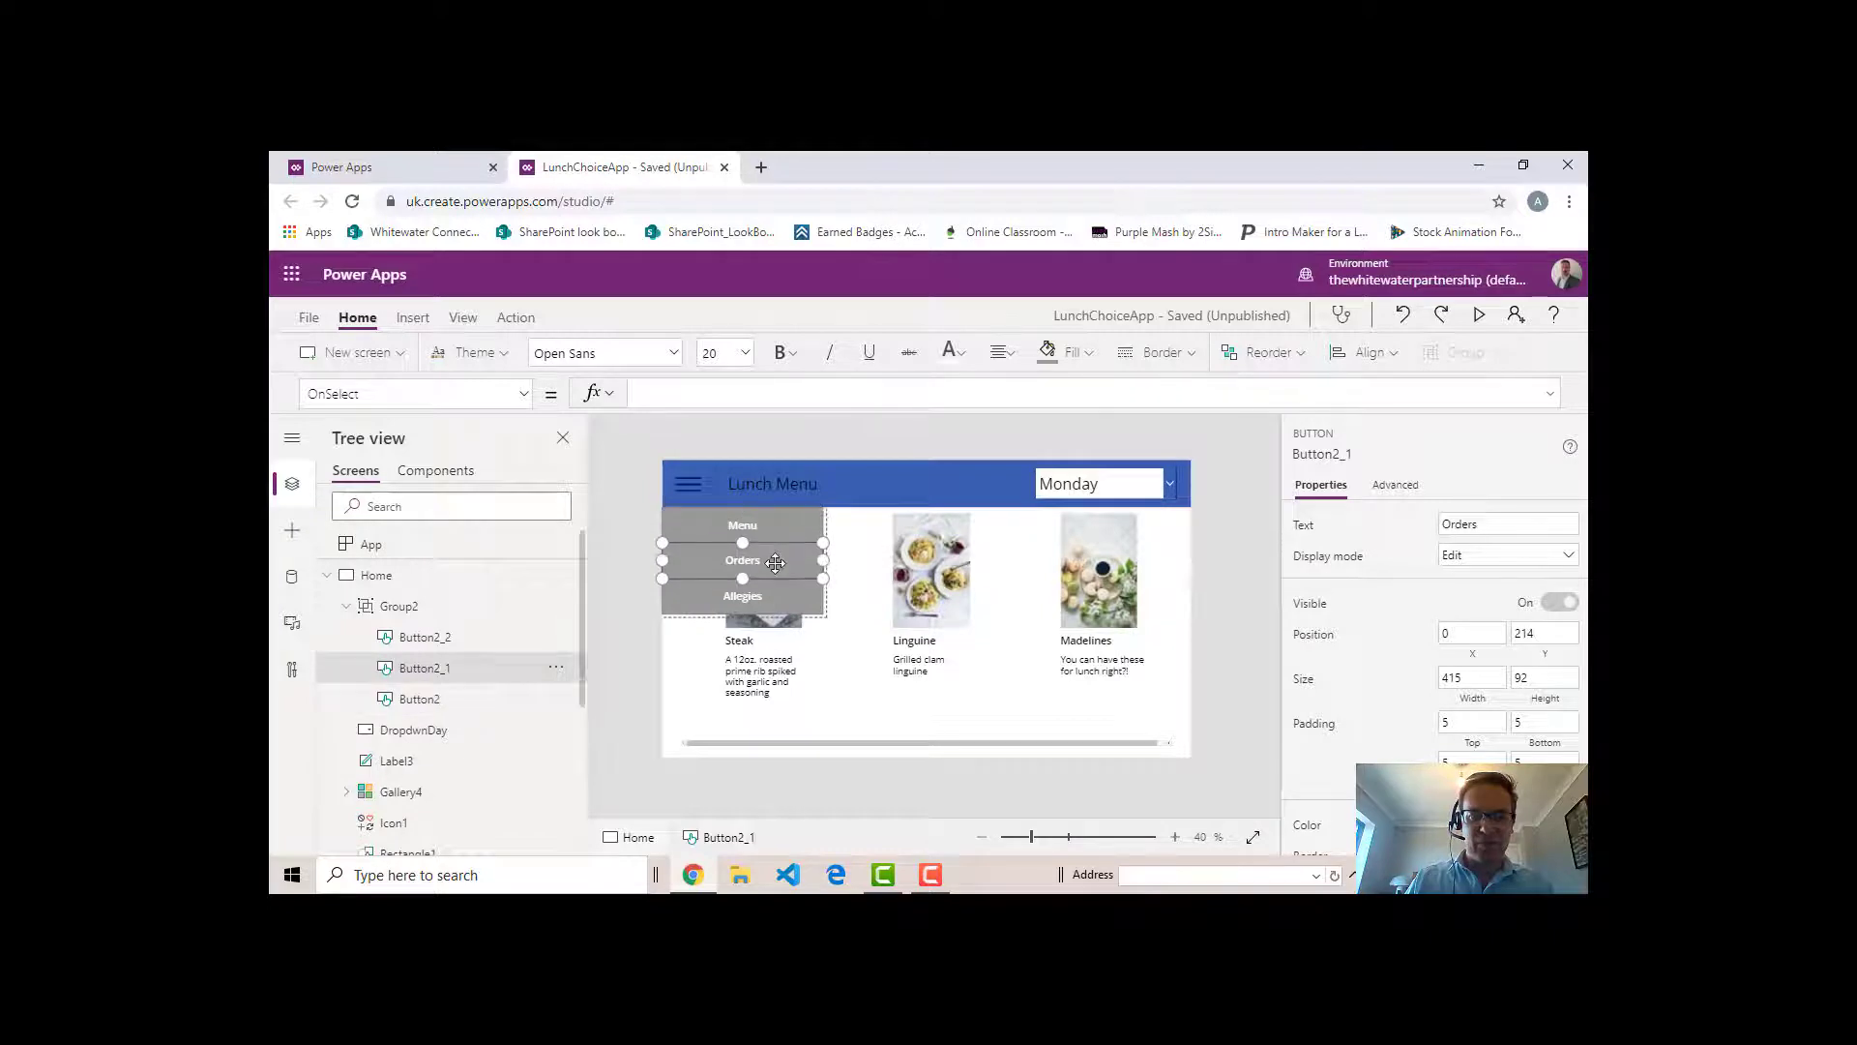
{"action": "left_click", "coordinate": [700, 399]}
{"action": "type", "text": "Navigate"}
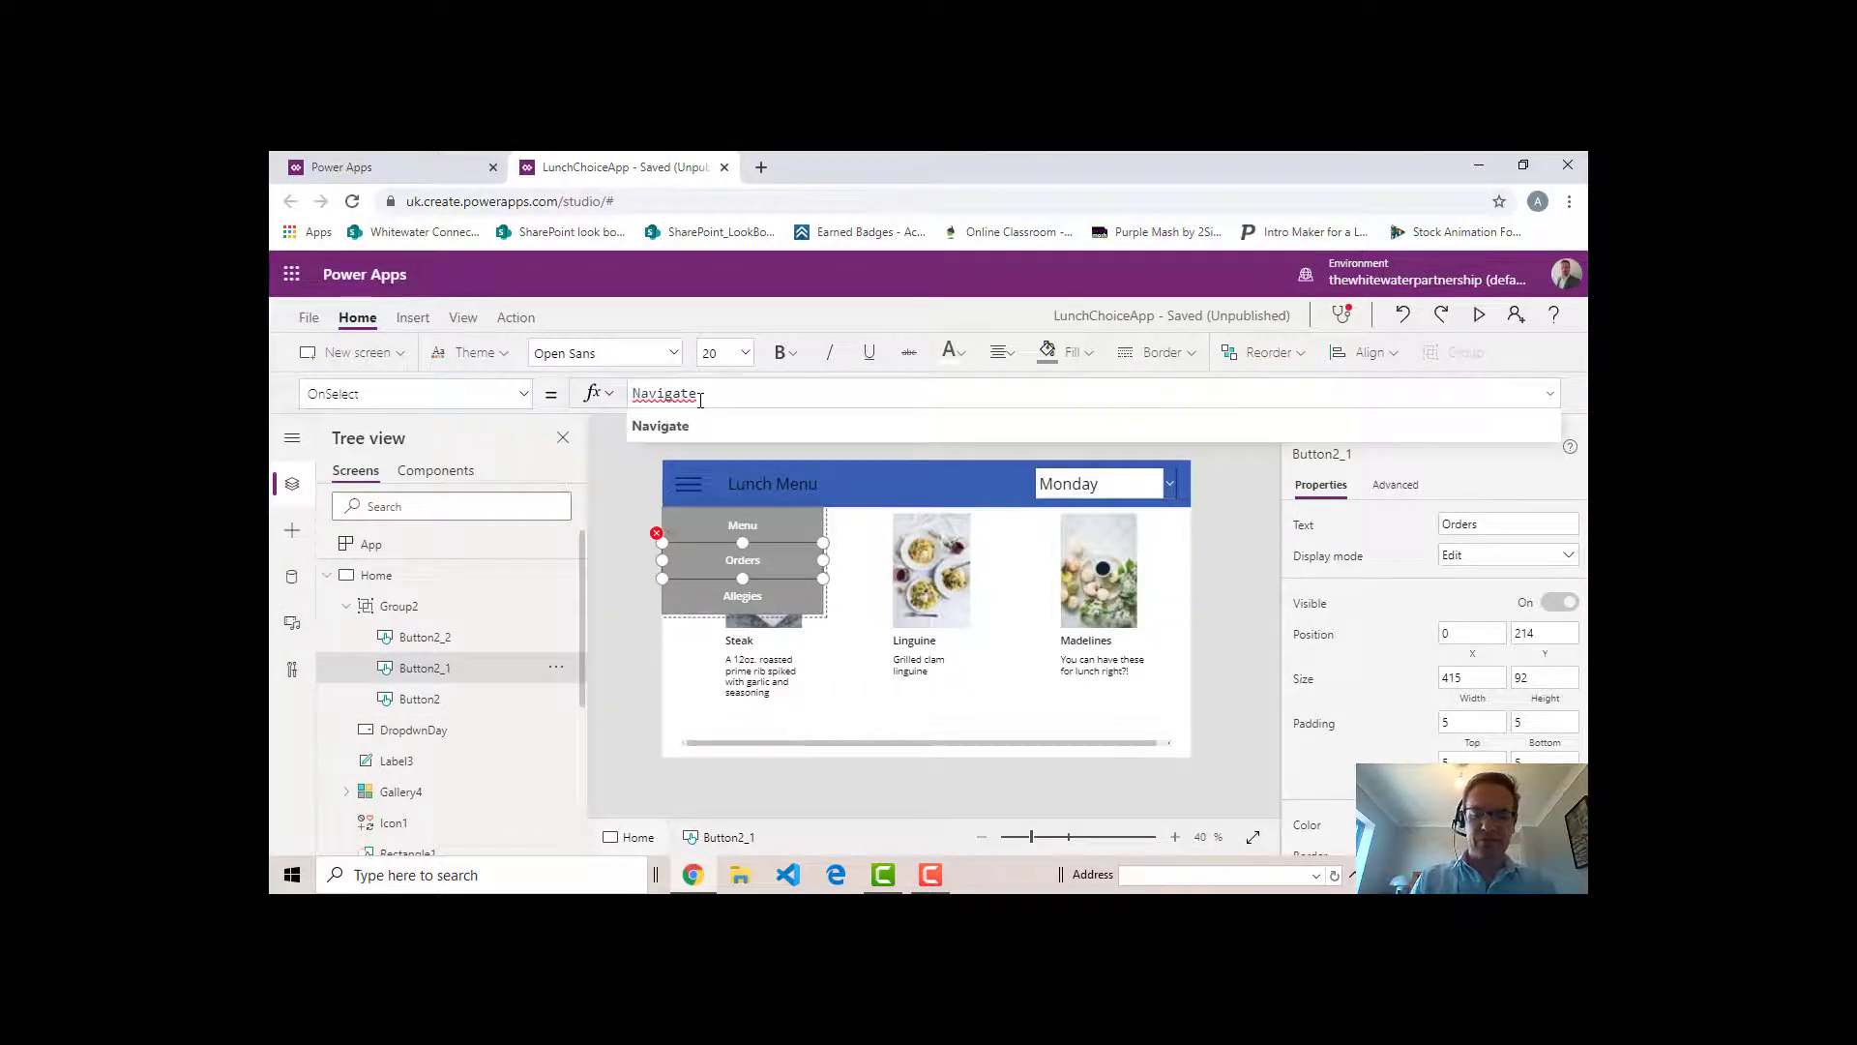
{"action": "type", "text": "("}
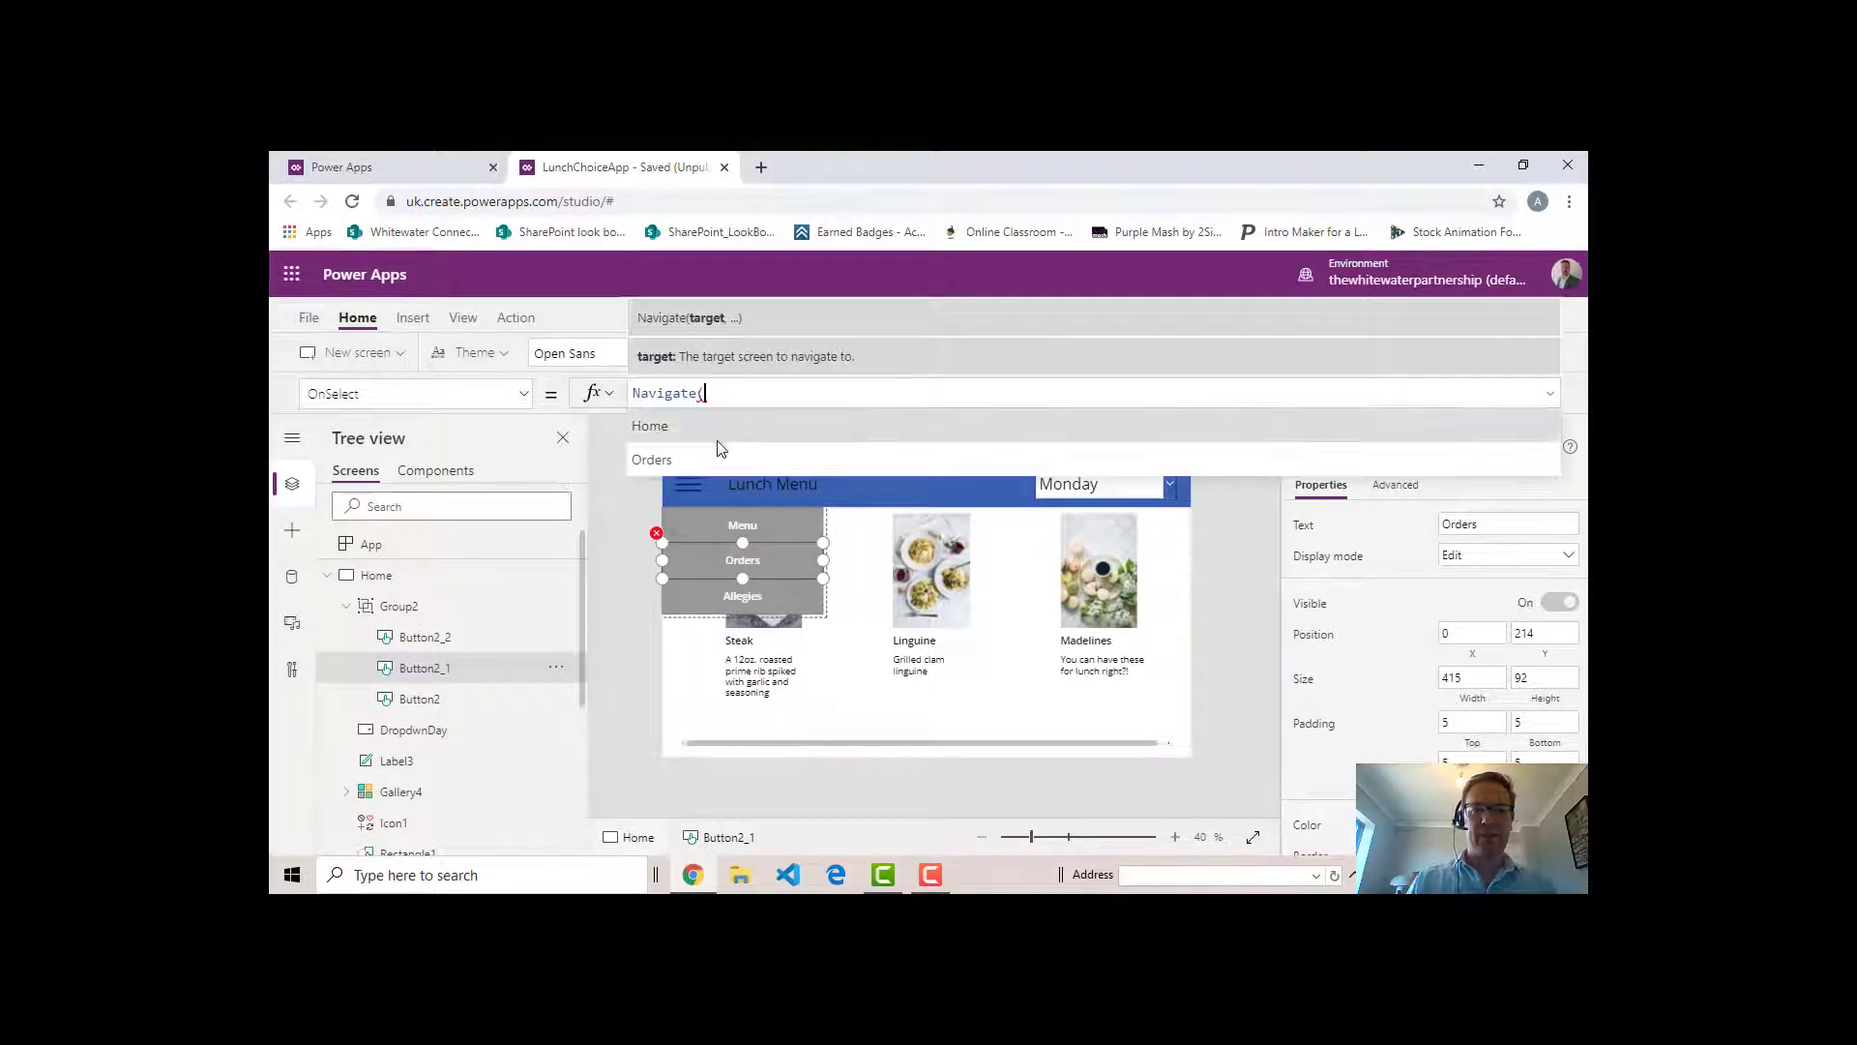
{"action": "left_click", "coordinate": [683, 459]}
{"action": "type", "text": ",ScreenTransition.Cover"}
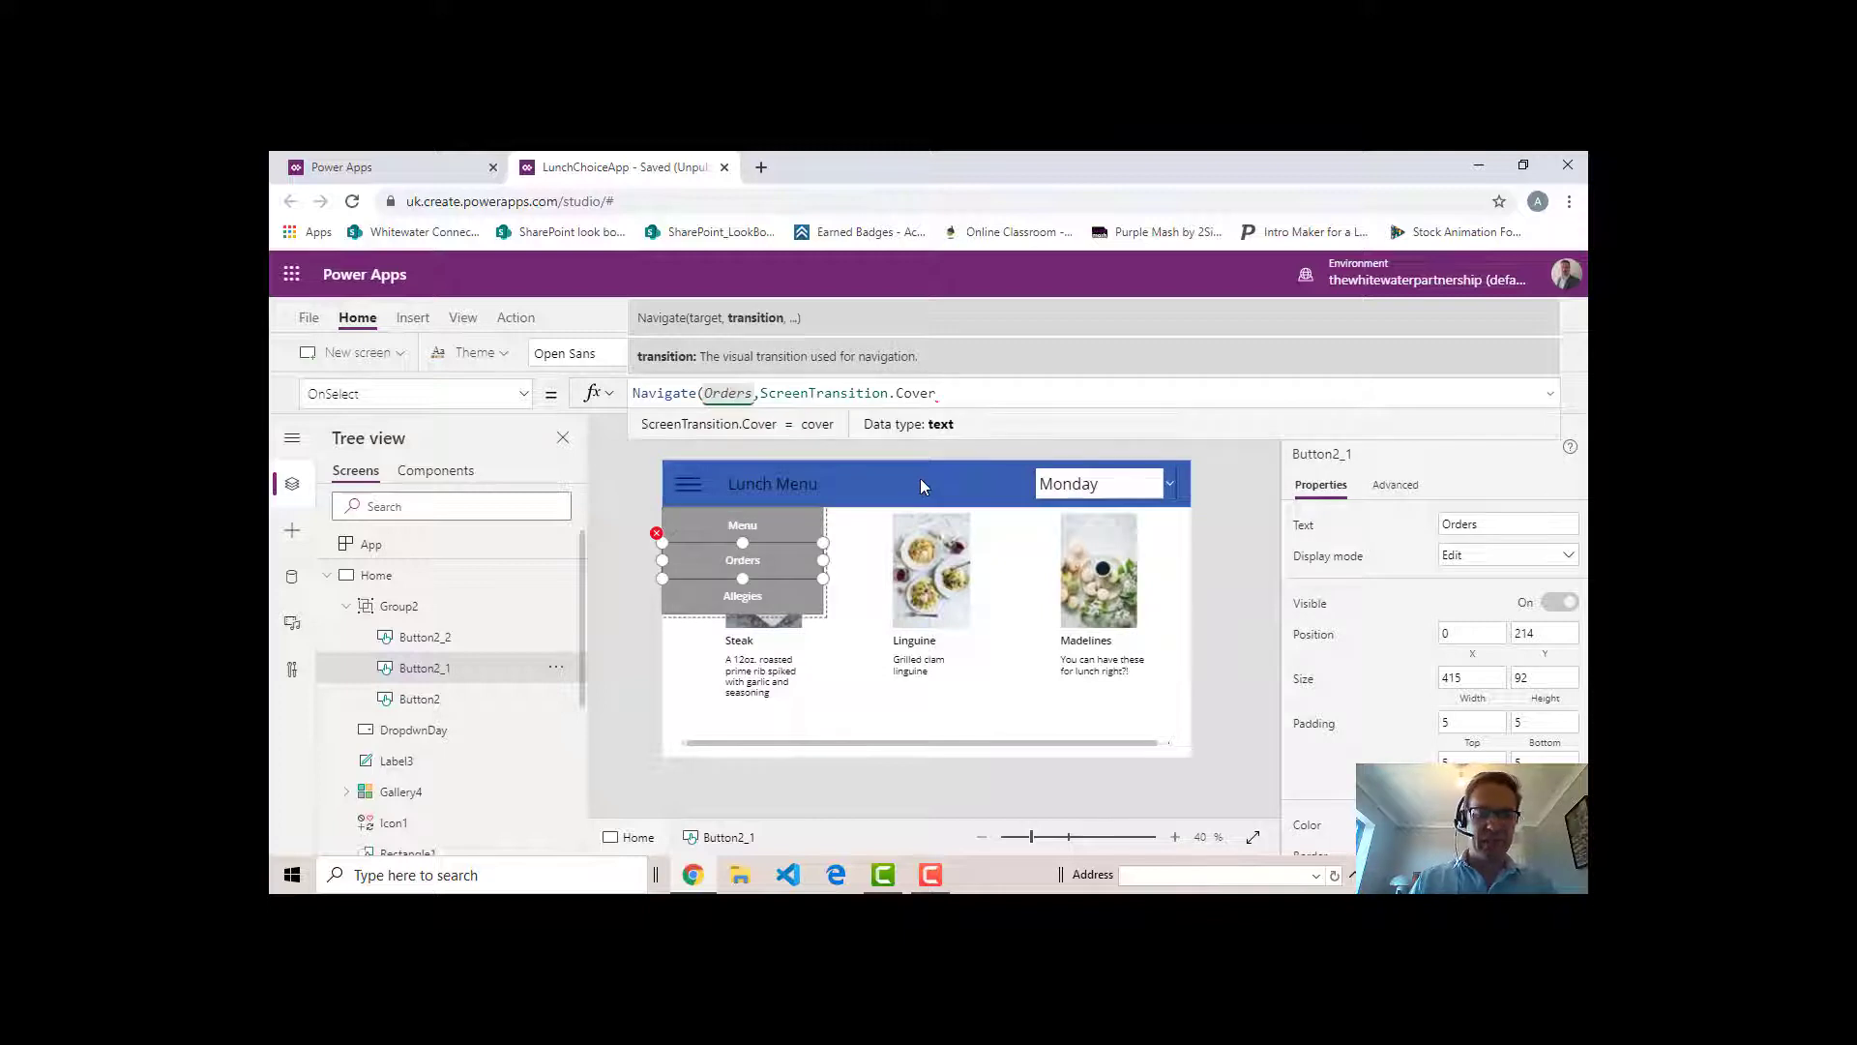
{"action": "type", "text": ")"}
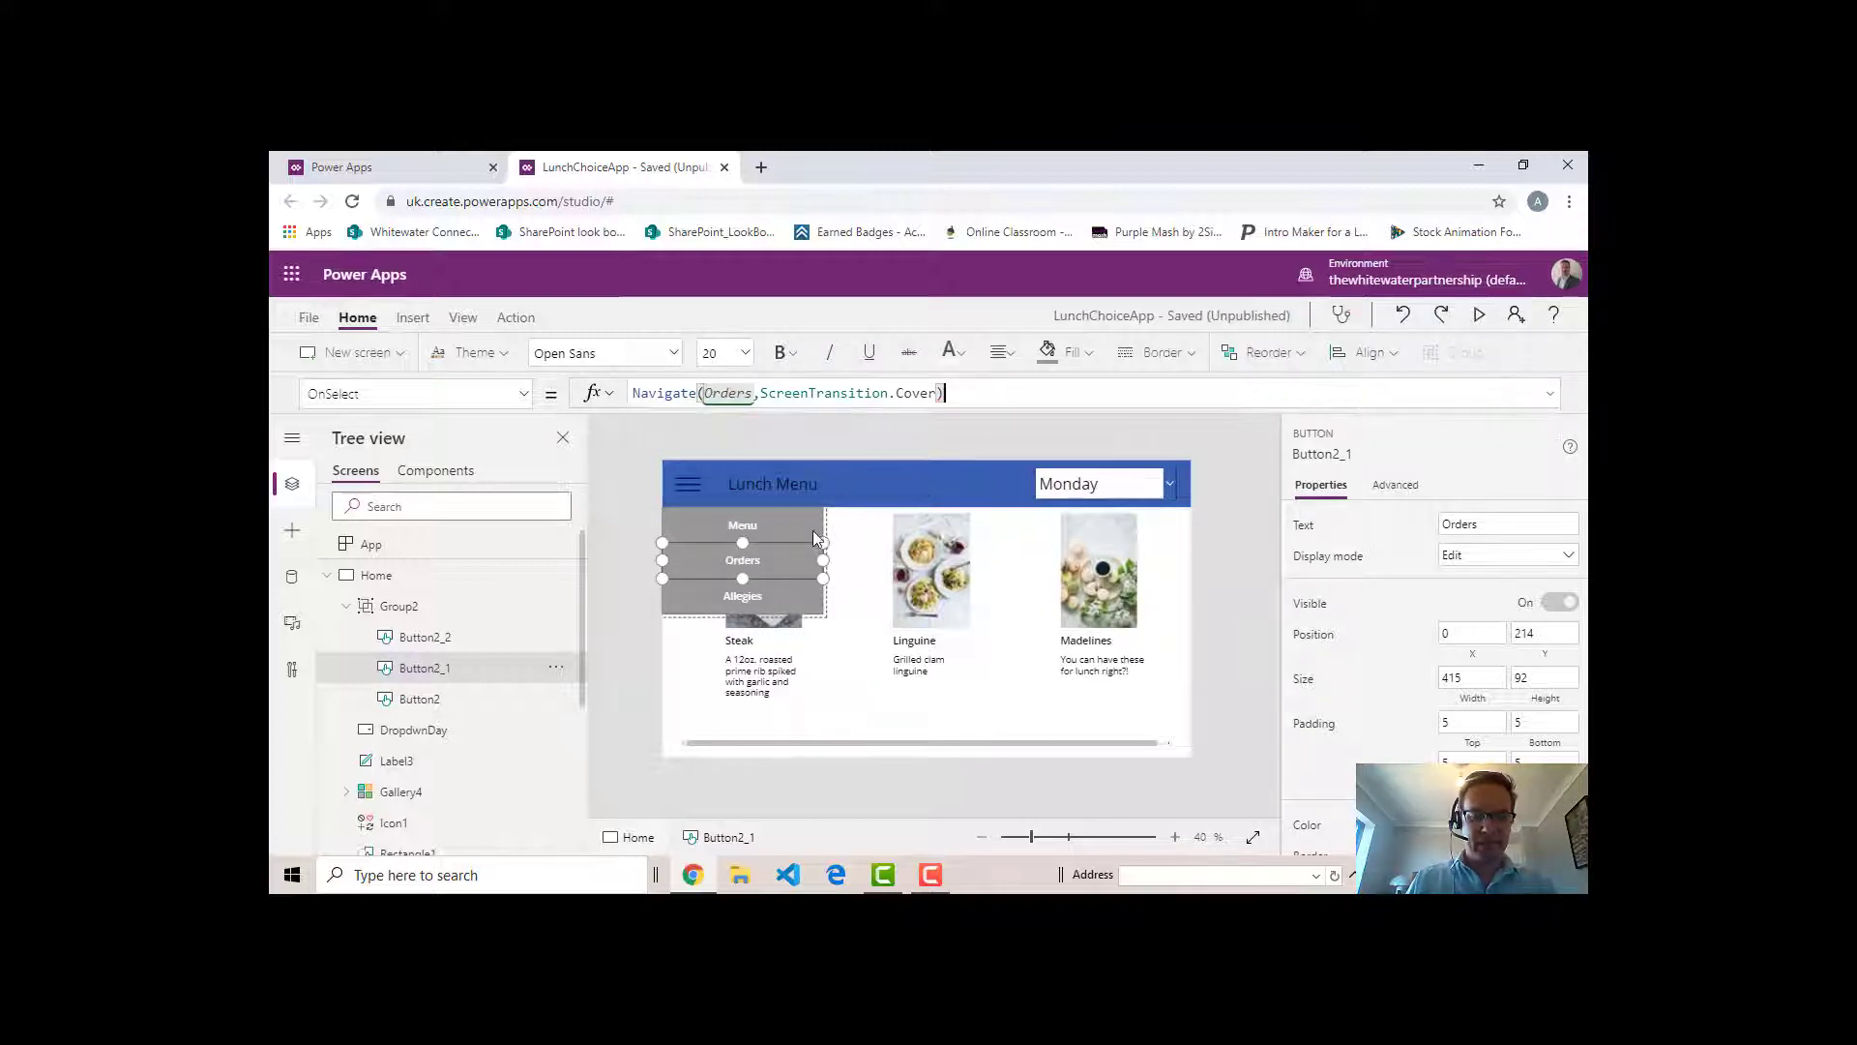
- Test the menu navigation from the Home screen to Orders and back through the Menu button
{"action": "key", "text": "alt"}
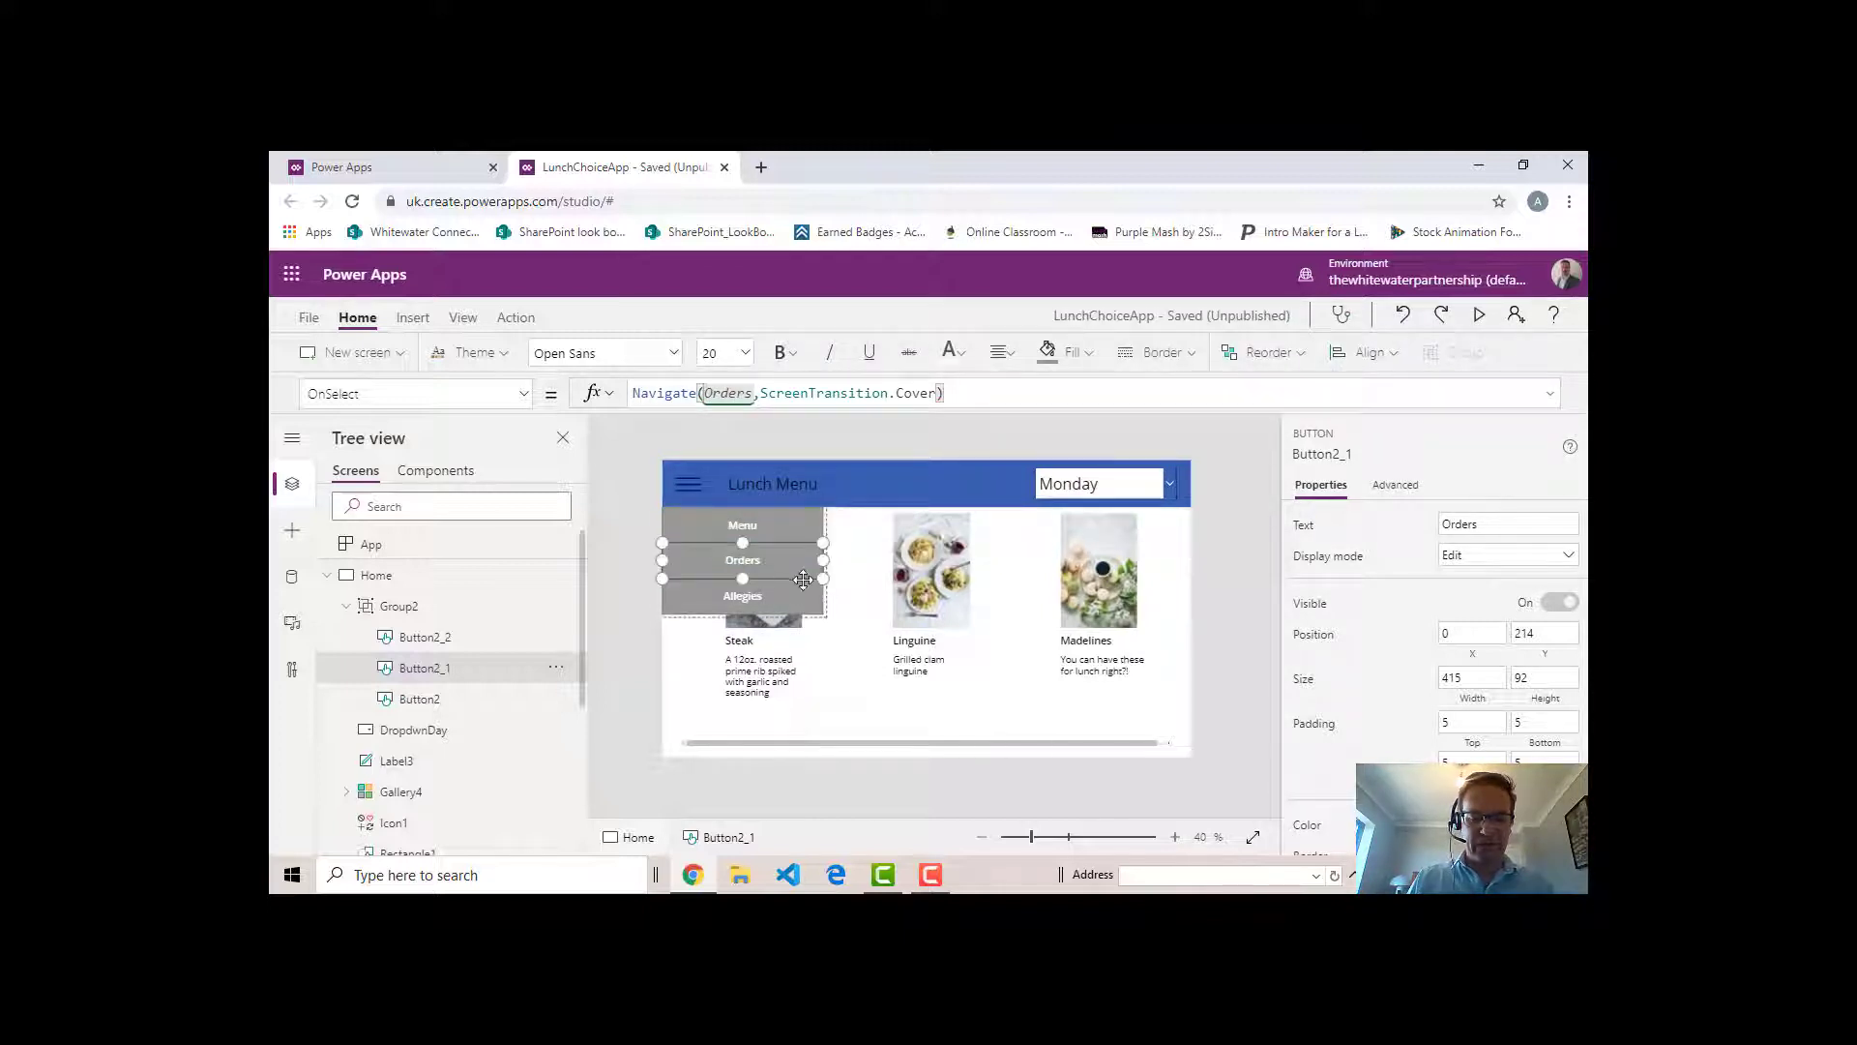
{"action": "left_click", "coordinate": [782, 563], "text": "alt"}
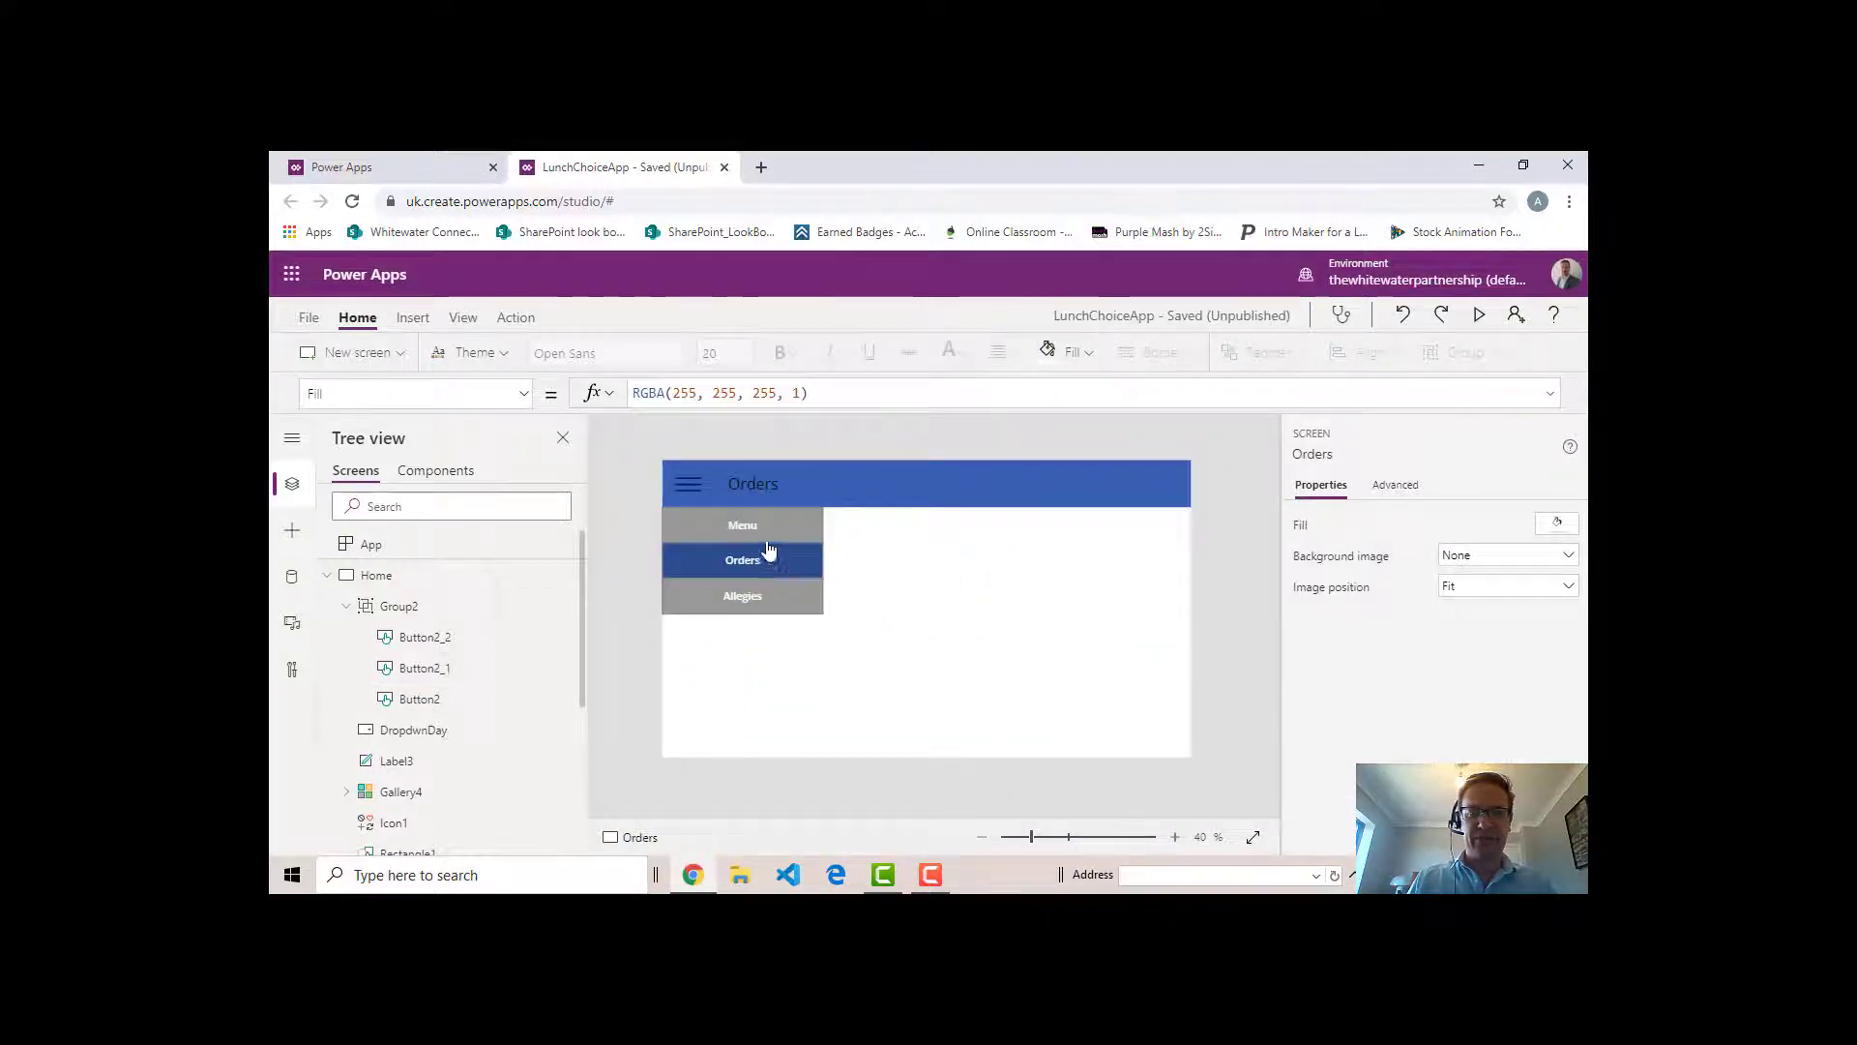
{"action": "left_click", "coordinate": [769, 529], "text": "alt"}
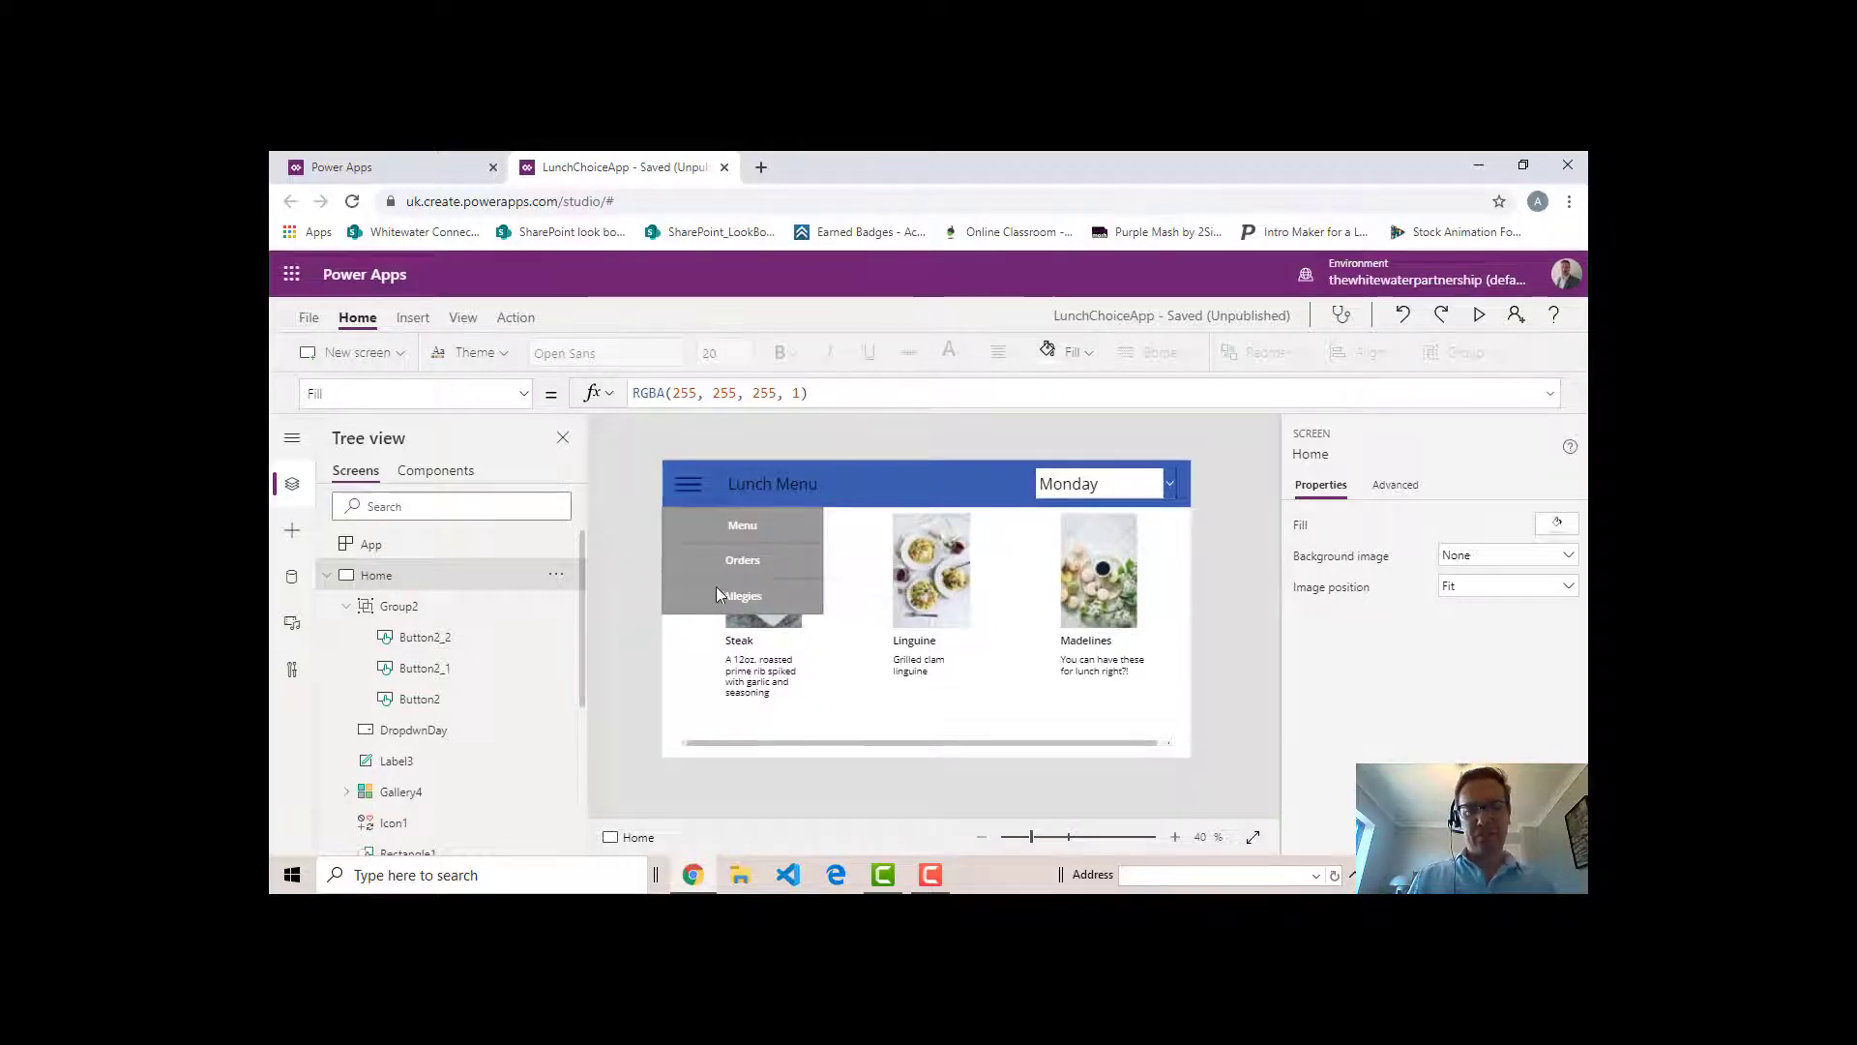
- Check the Visible formula of the hamburger menu's button group on the Home screen
{"action": "left_click", "coordinate": [799, 537]}
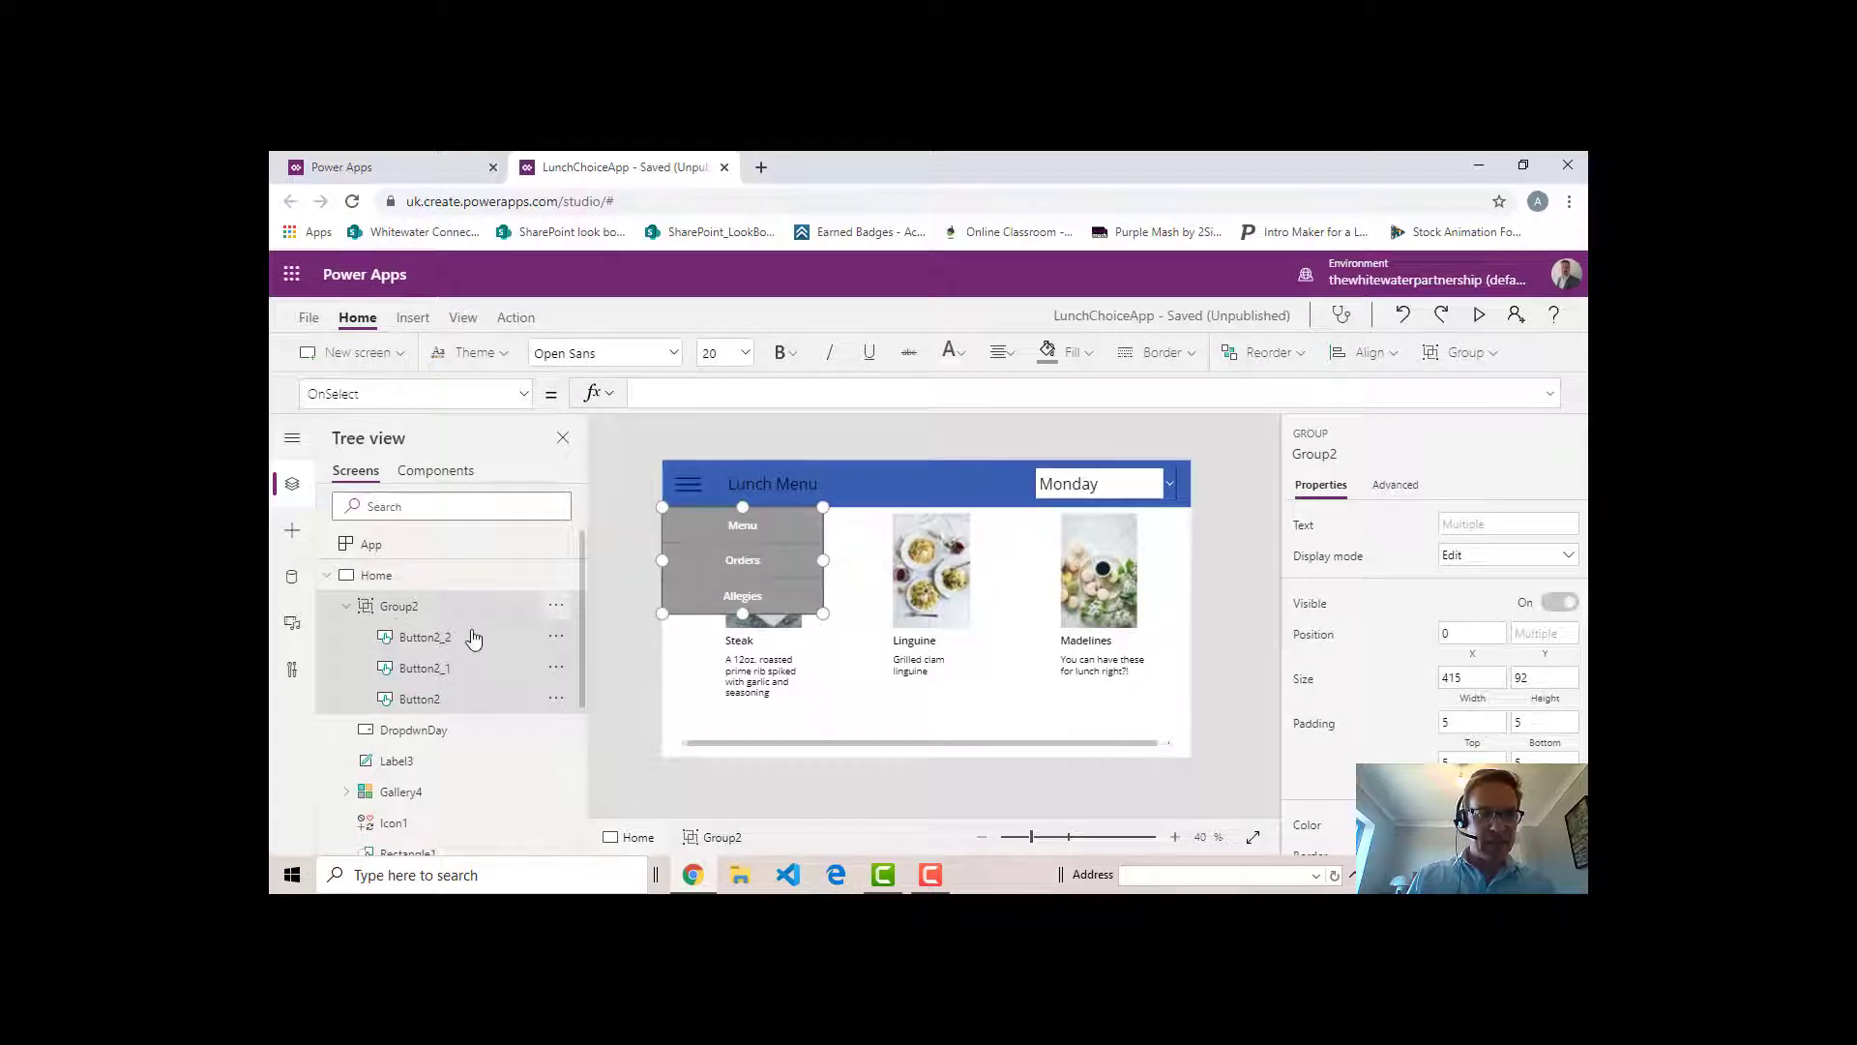
{"action": "left_click", "coordinate": [525, 403]}
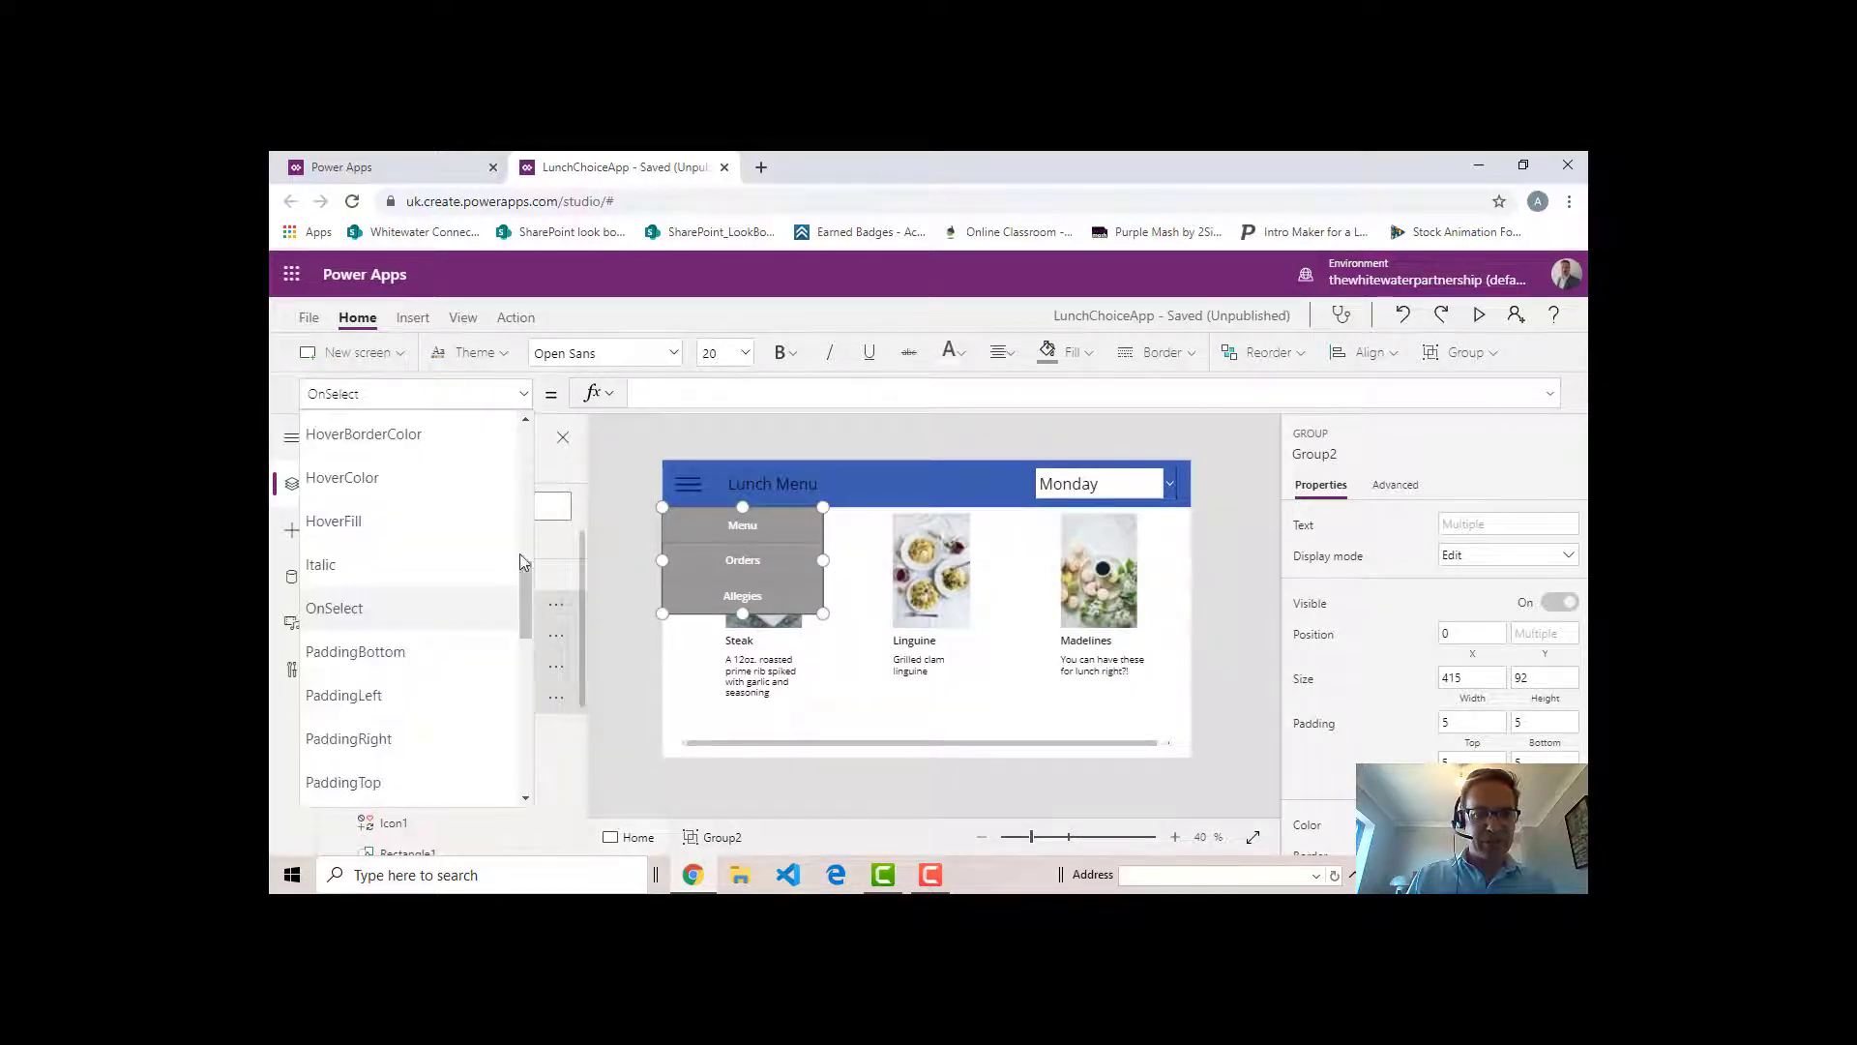
{"action": "scroll", "coordinate": [528, 599], "scroll_direction": "down", "scroll_amount": 1}
{"action": "left_click_drag", "start_coordinate": [530, 619], "coordinate": [538, 759]}
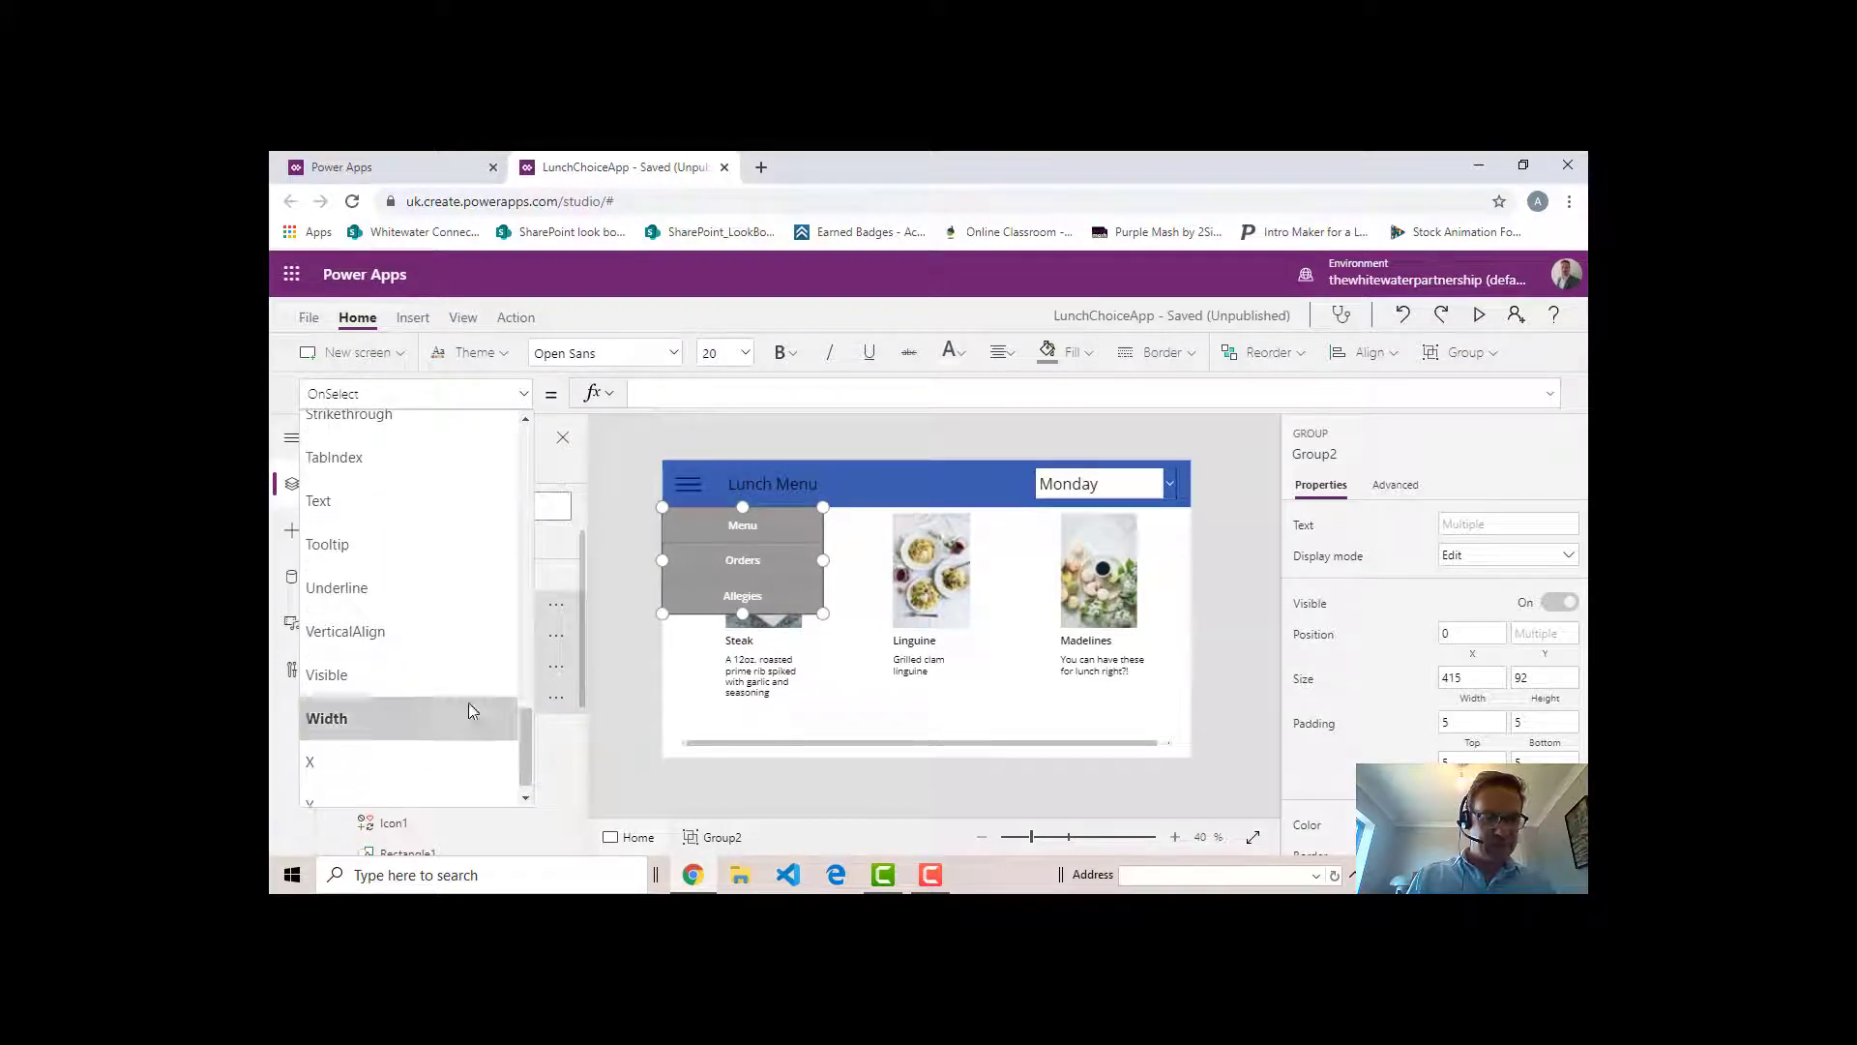
{"action": "left_click", "coordinate": [374, 669]}
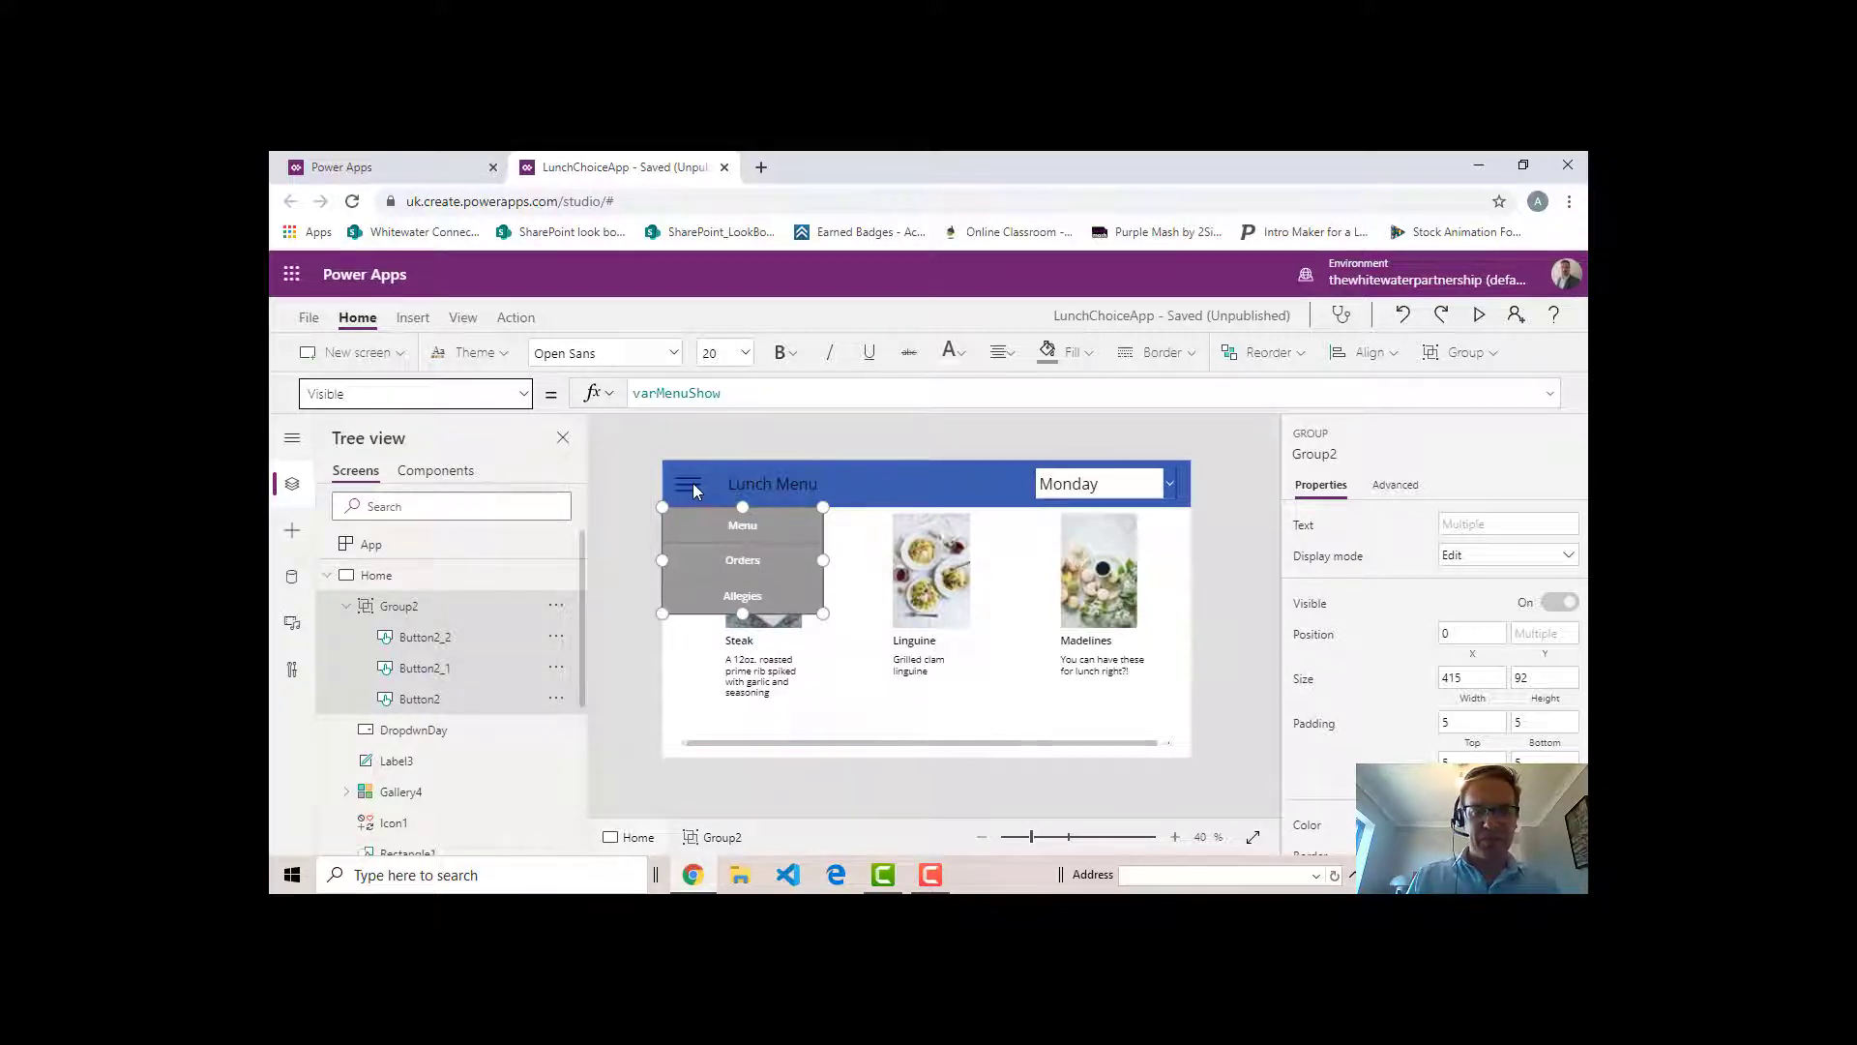
- Set the Home screen's OnVisible formula to Set(varMenuShow,false)
{"action": "left_click", "coordinate": [358, 580]}
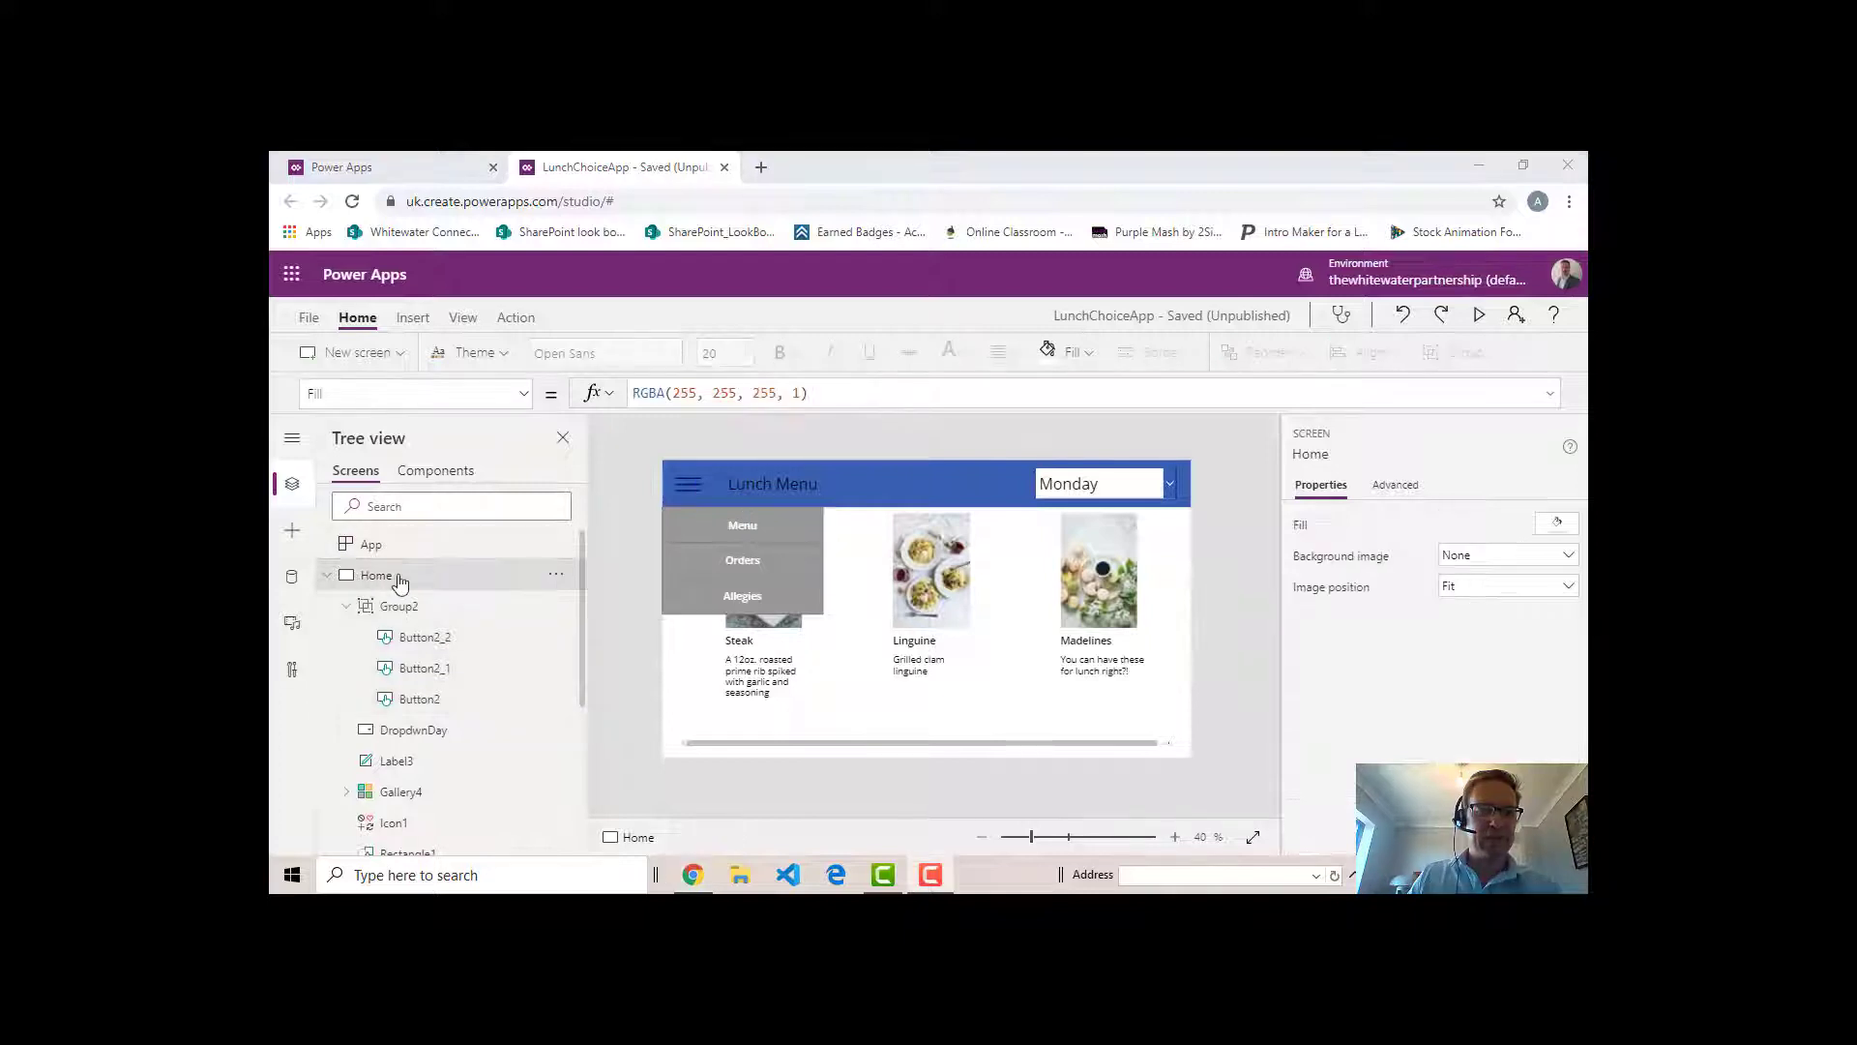
{"action": "left_click", "coordinate": [525, 396]}
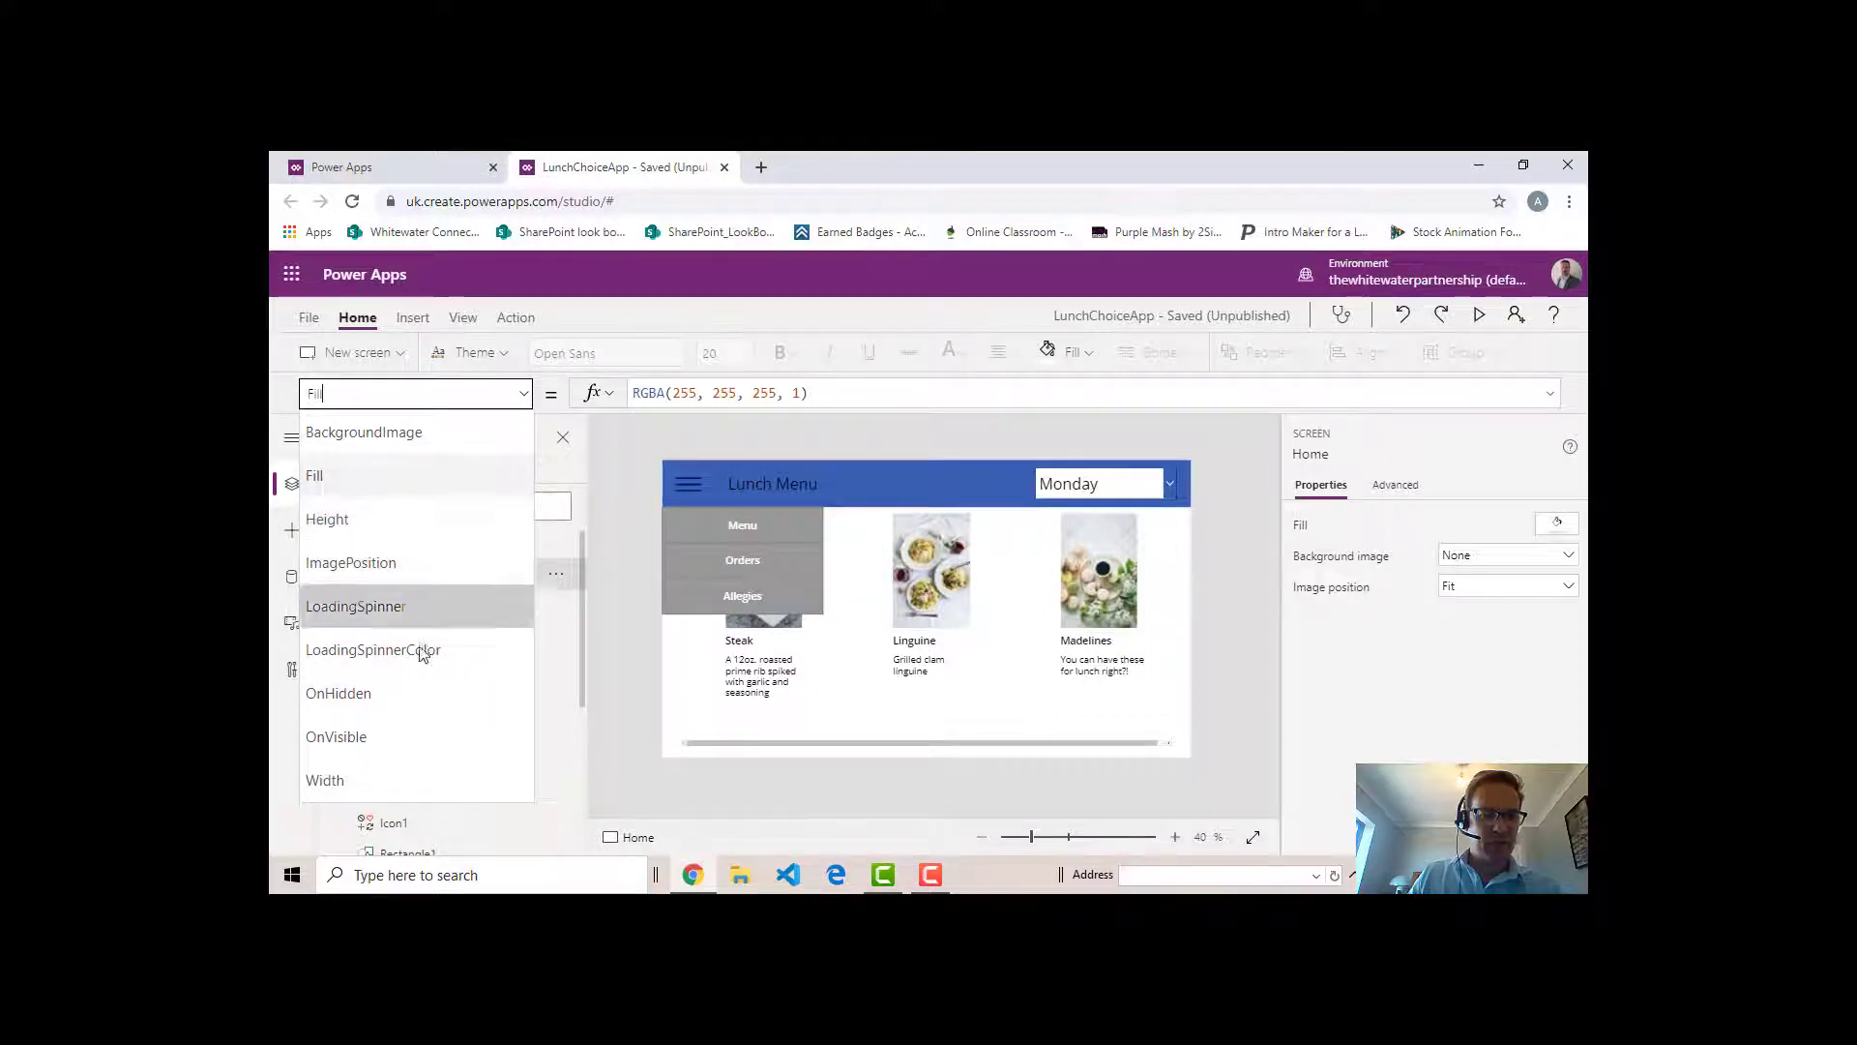
{"action": "left_click", "coordinate": [366, 740]}
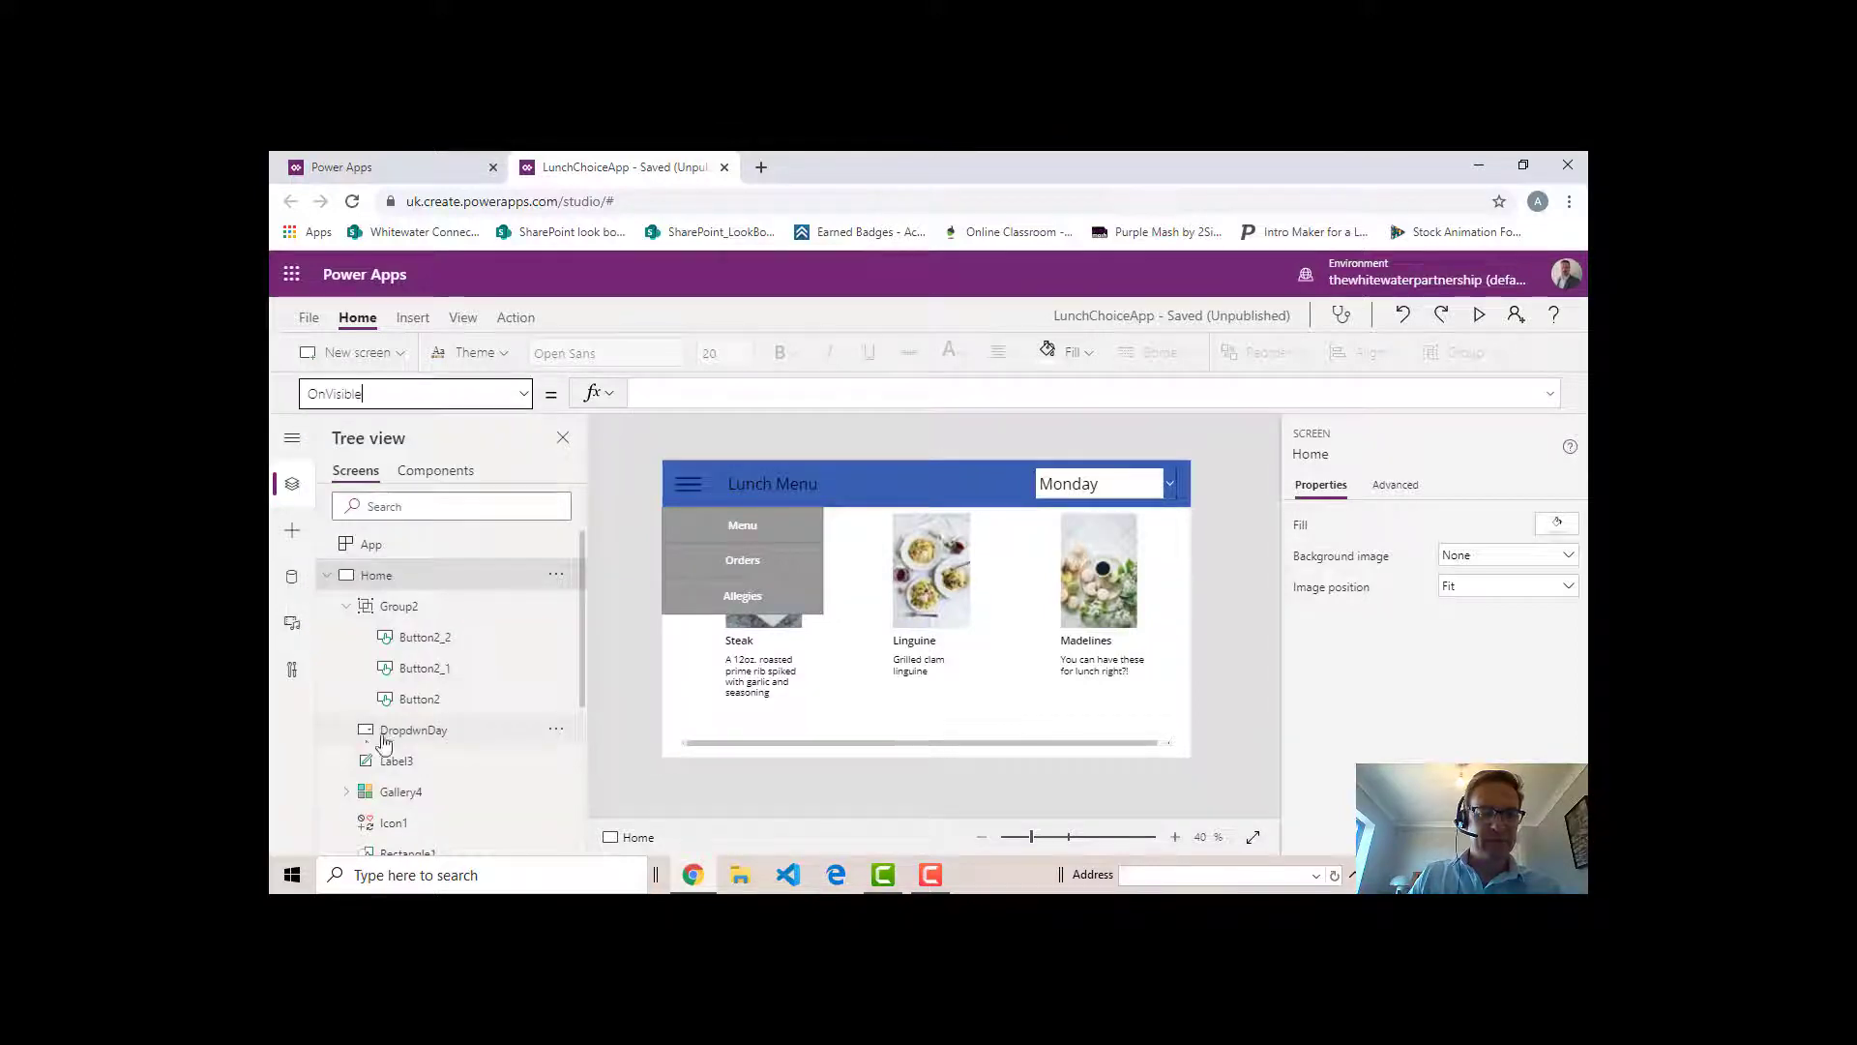
{"action": "left_click", "coordinate": [773, 394]}
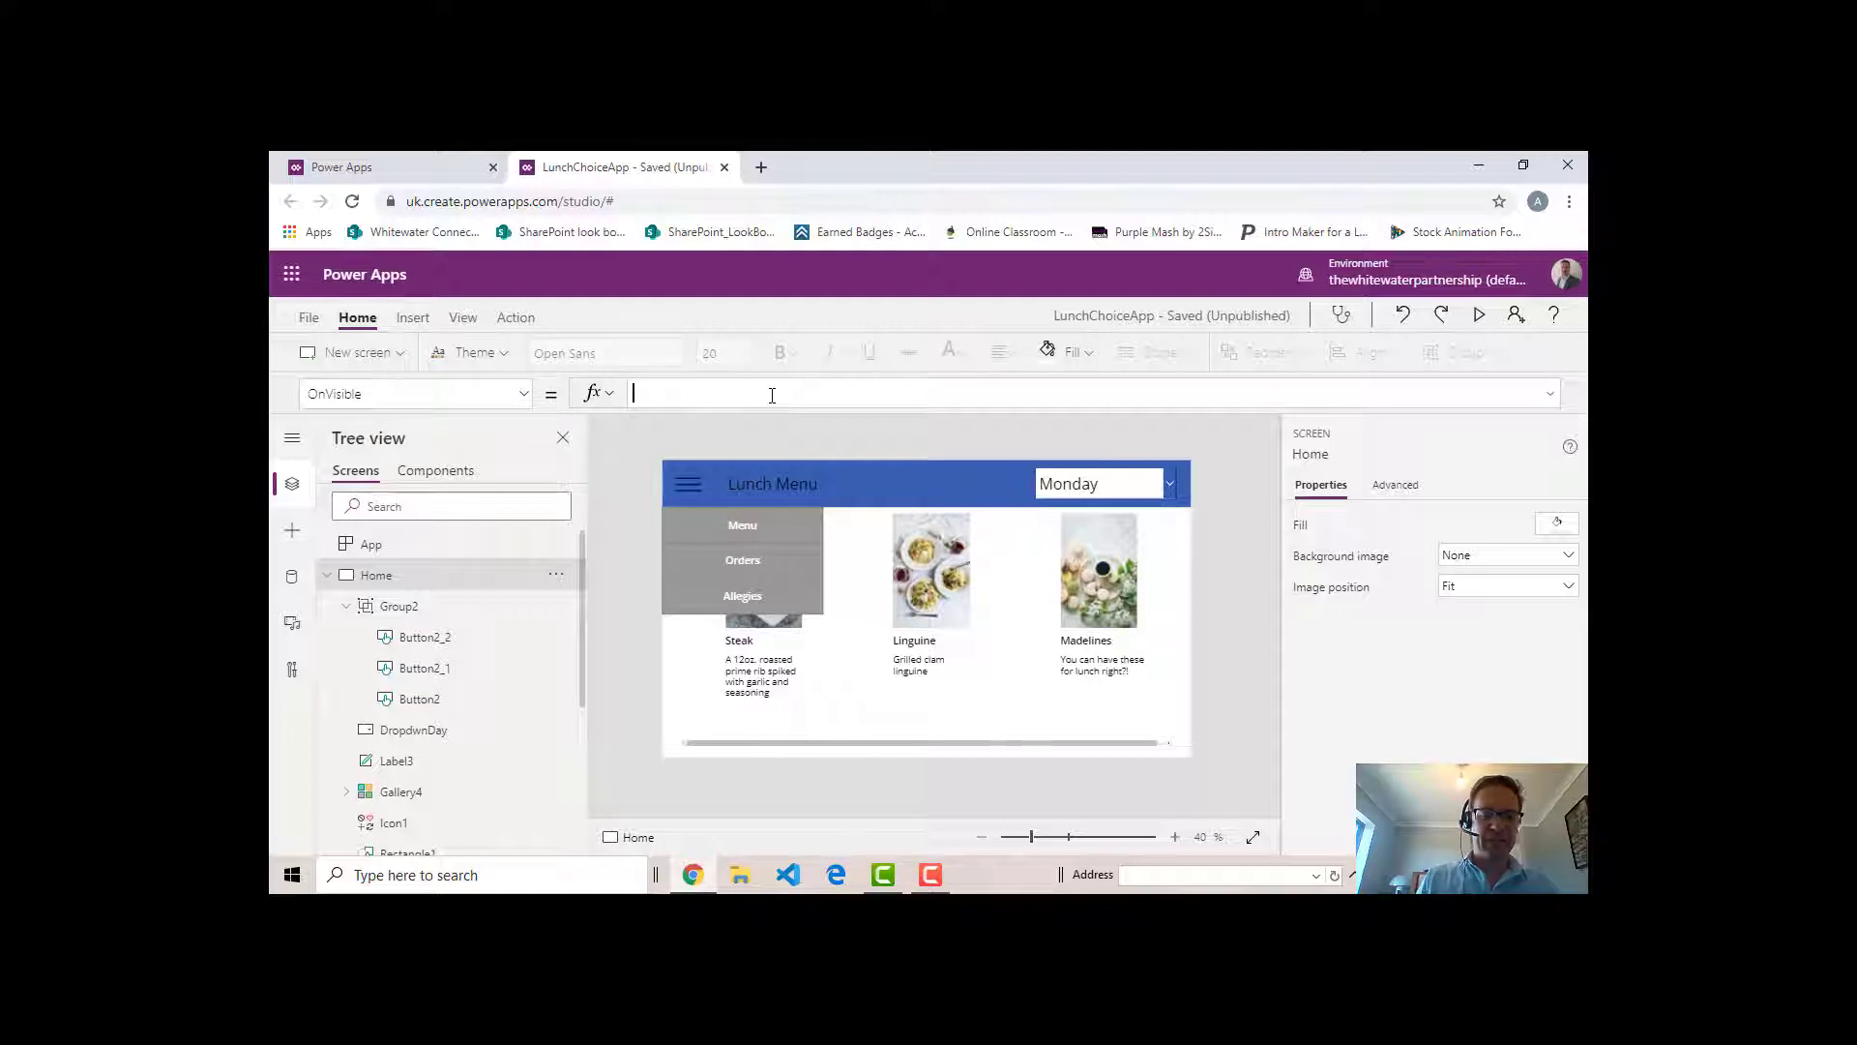
{"action": "type", "text": "Set(v"}
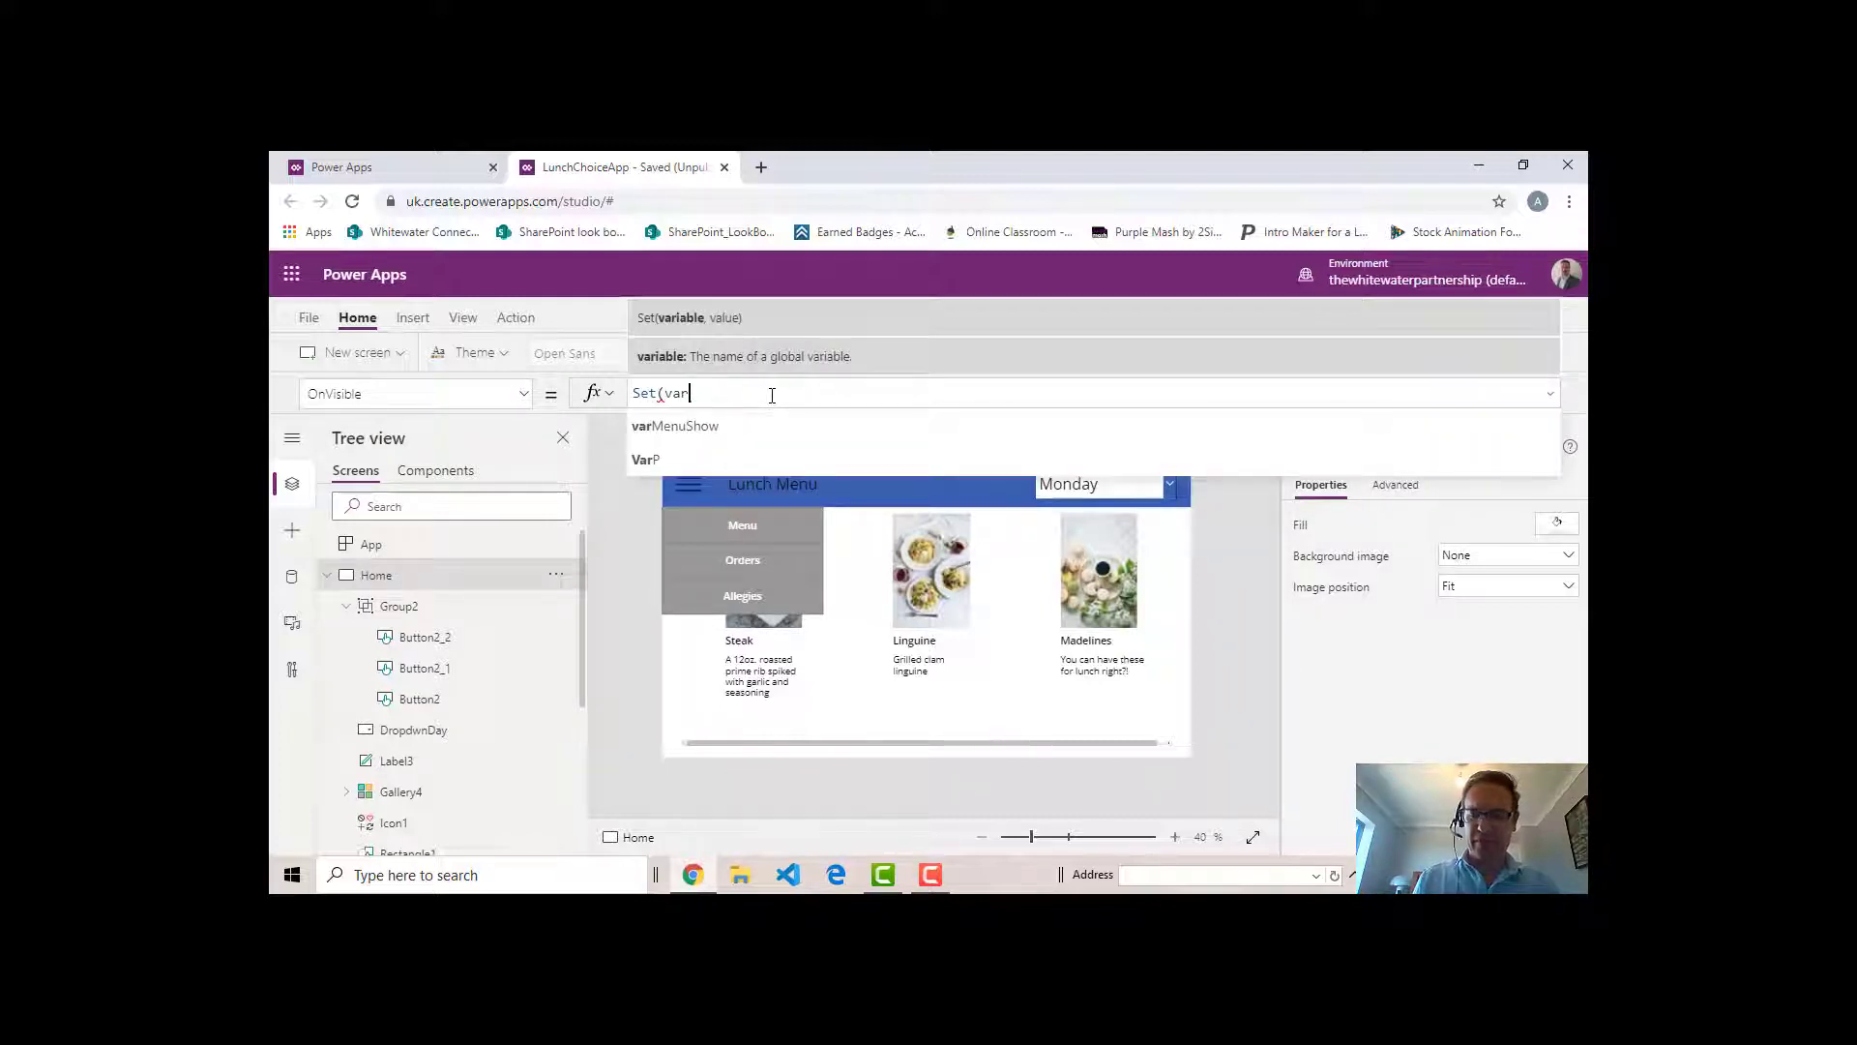
{"action": "type", "text": "ar"}
{"action": "key", "text": "Tab"}
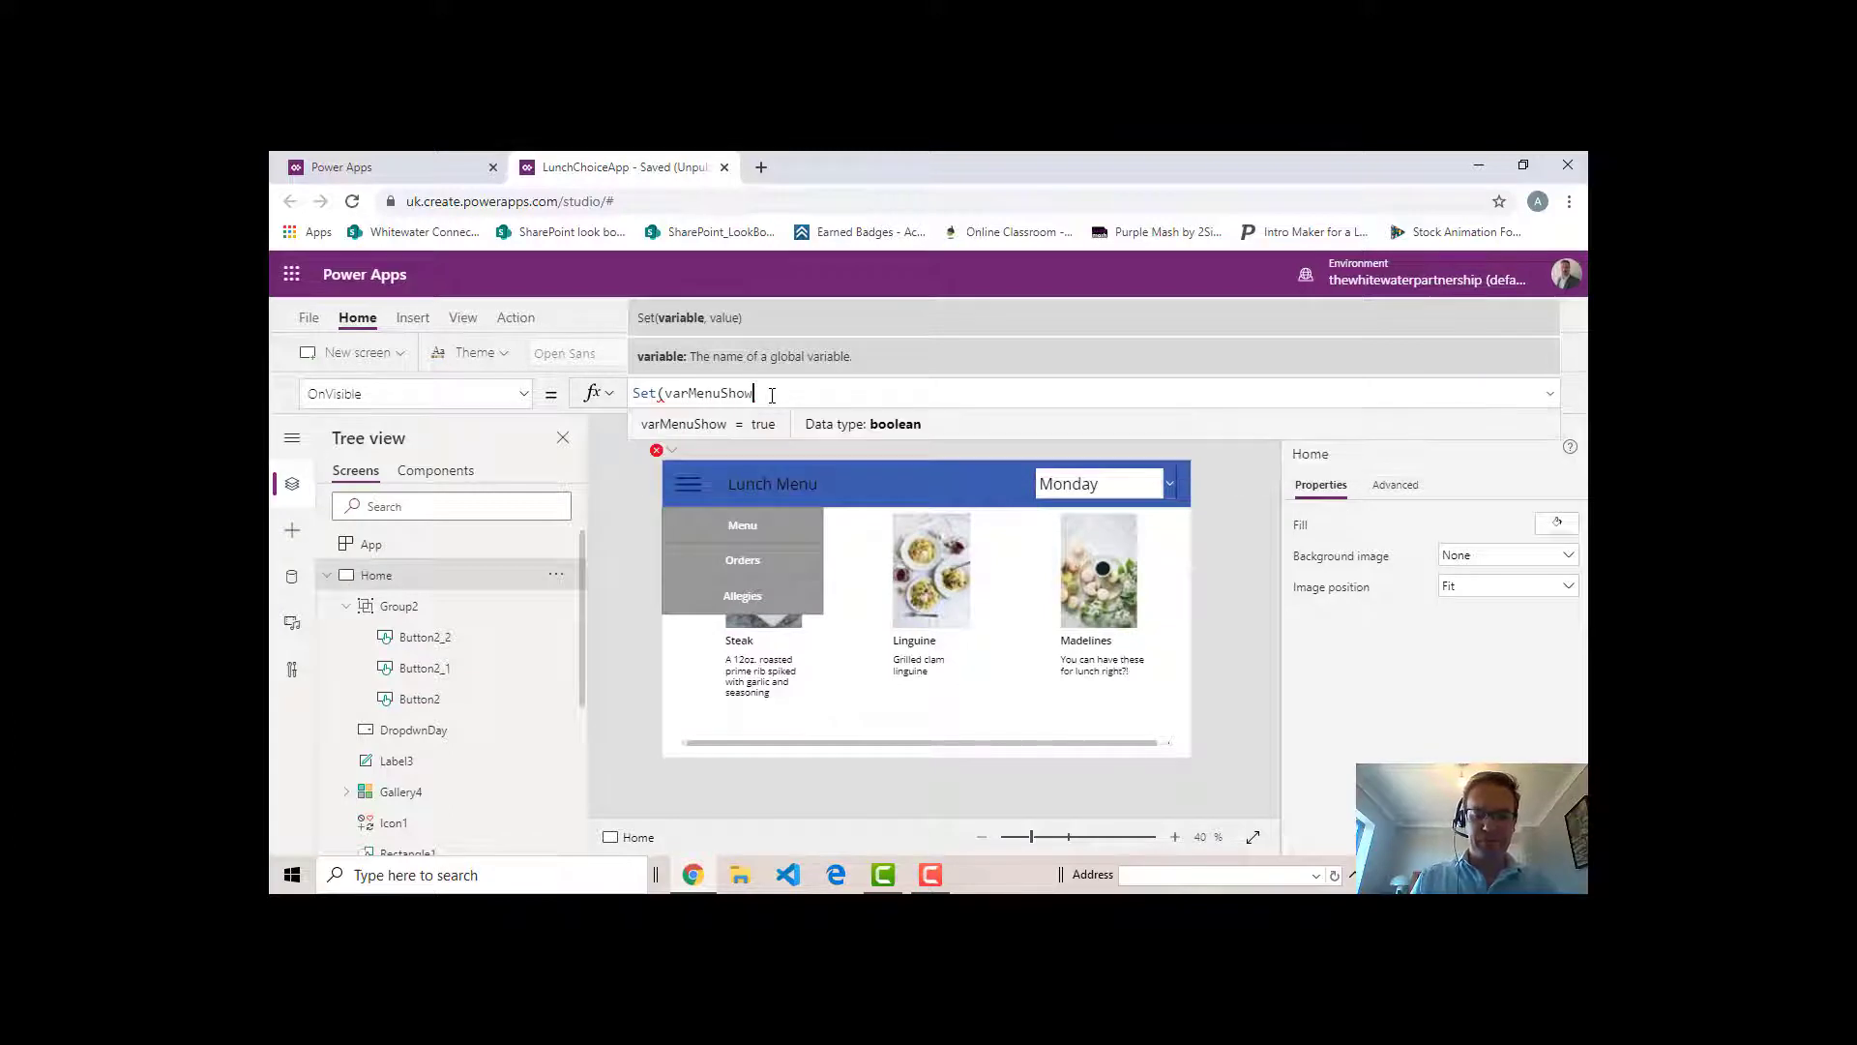
{"action": "type", "text": ",false)"}
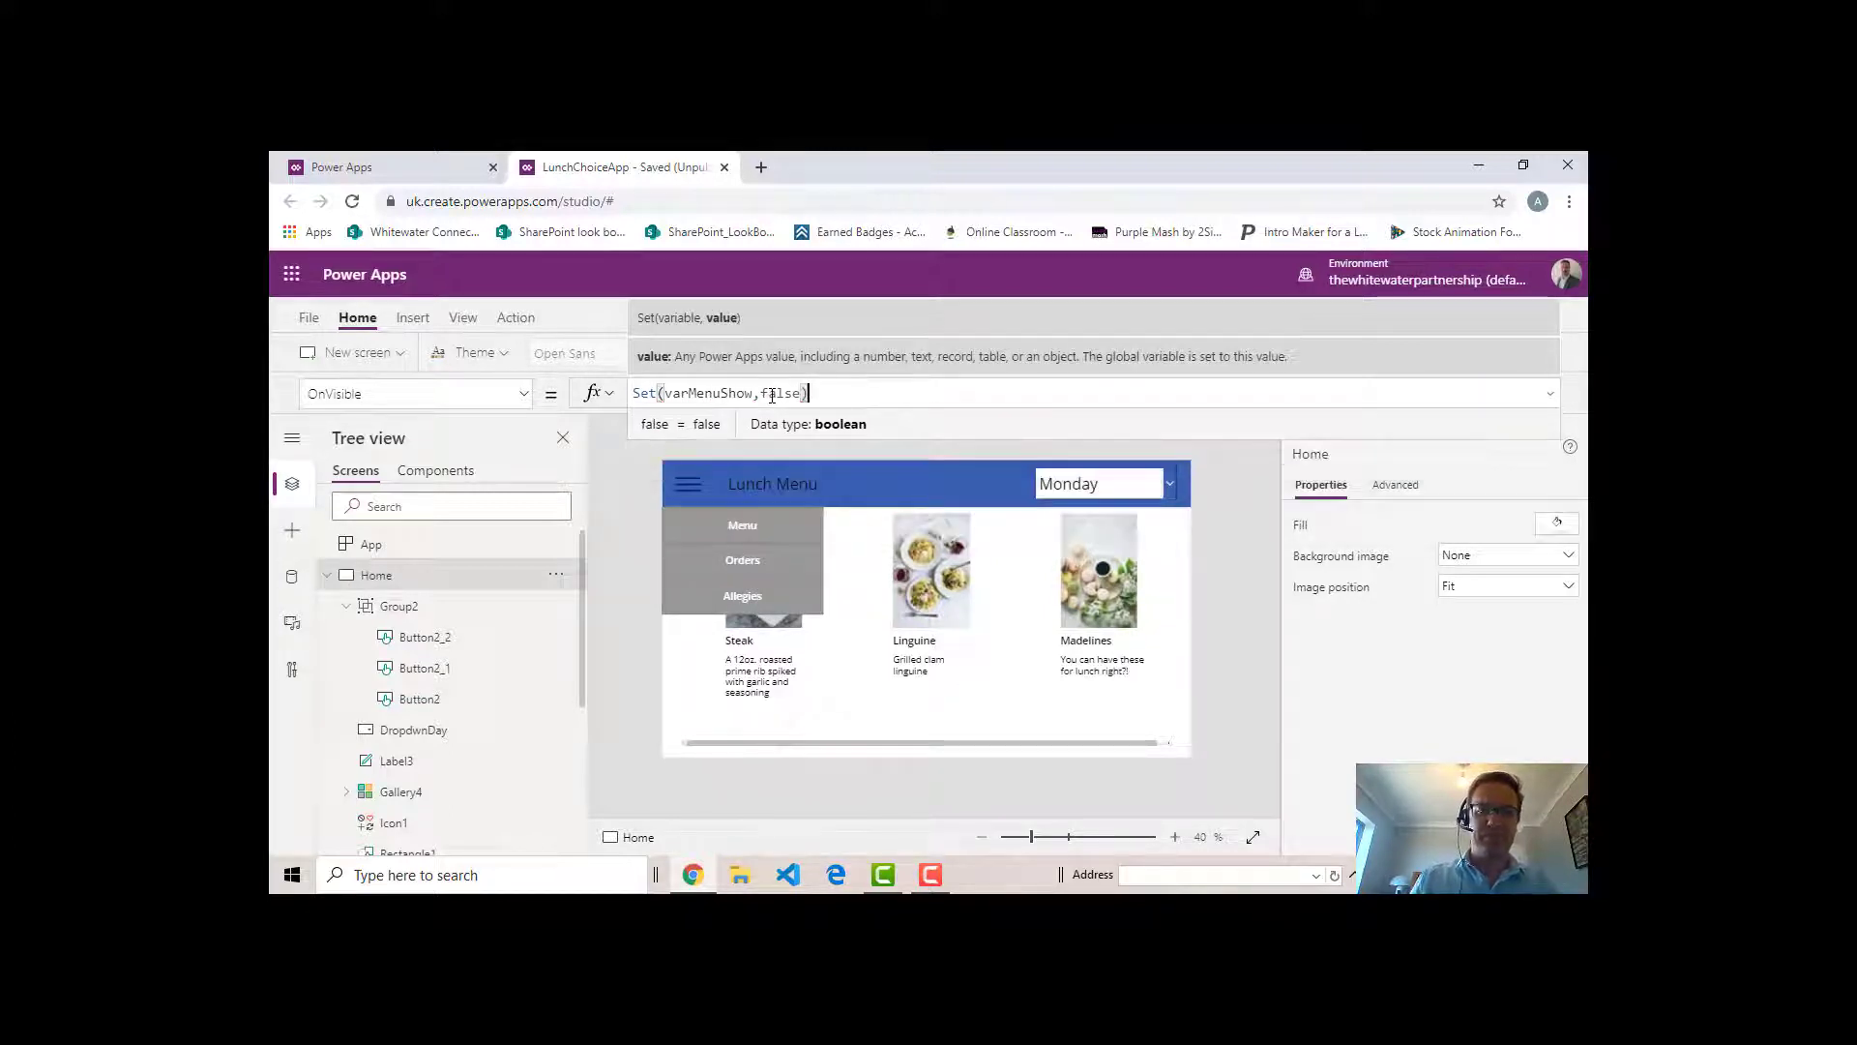
- Copy the Set(varMenuShow,false) formula from the Home screen into the Orders screen's OnVisible property
{"action": "left_click_drag", "start_coordinate": [854, 393], "coordinate": [552, 396]}
{"action": "key", "text": "ctrl+c"}
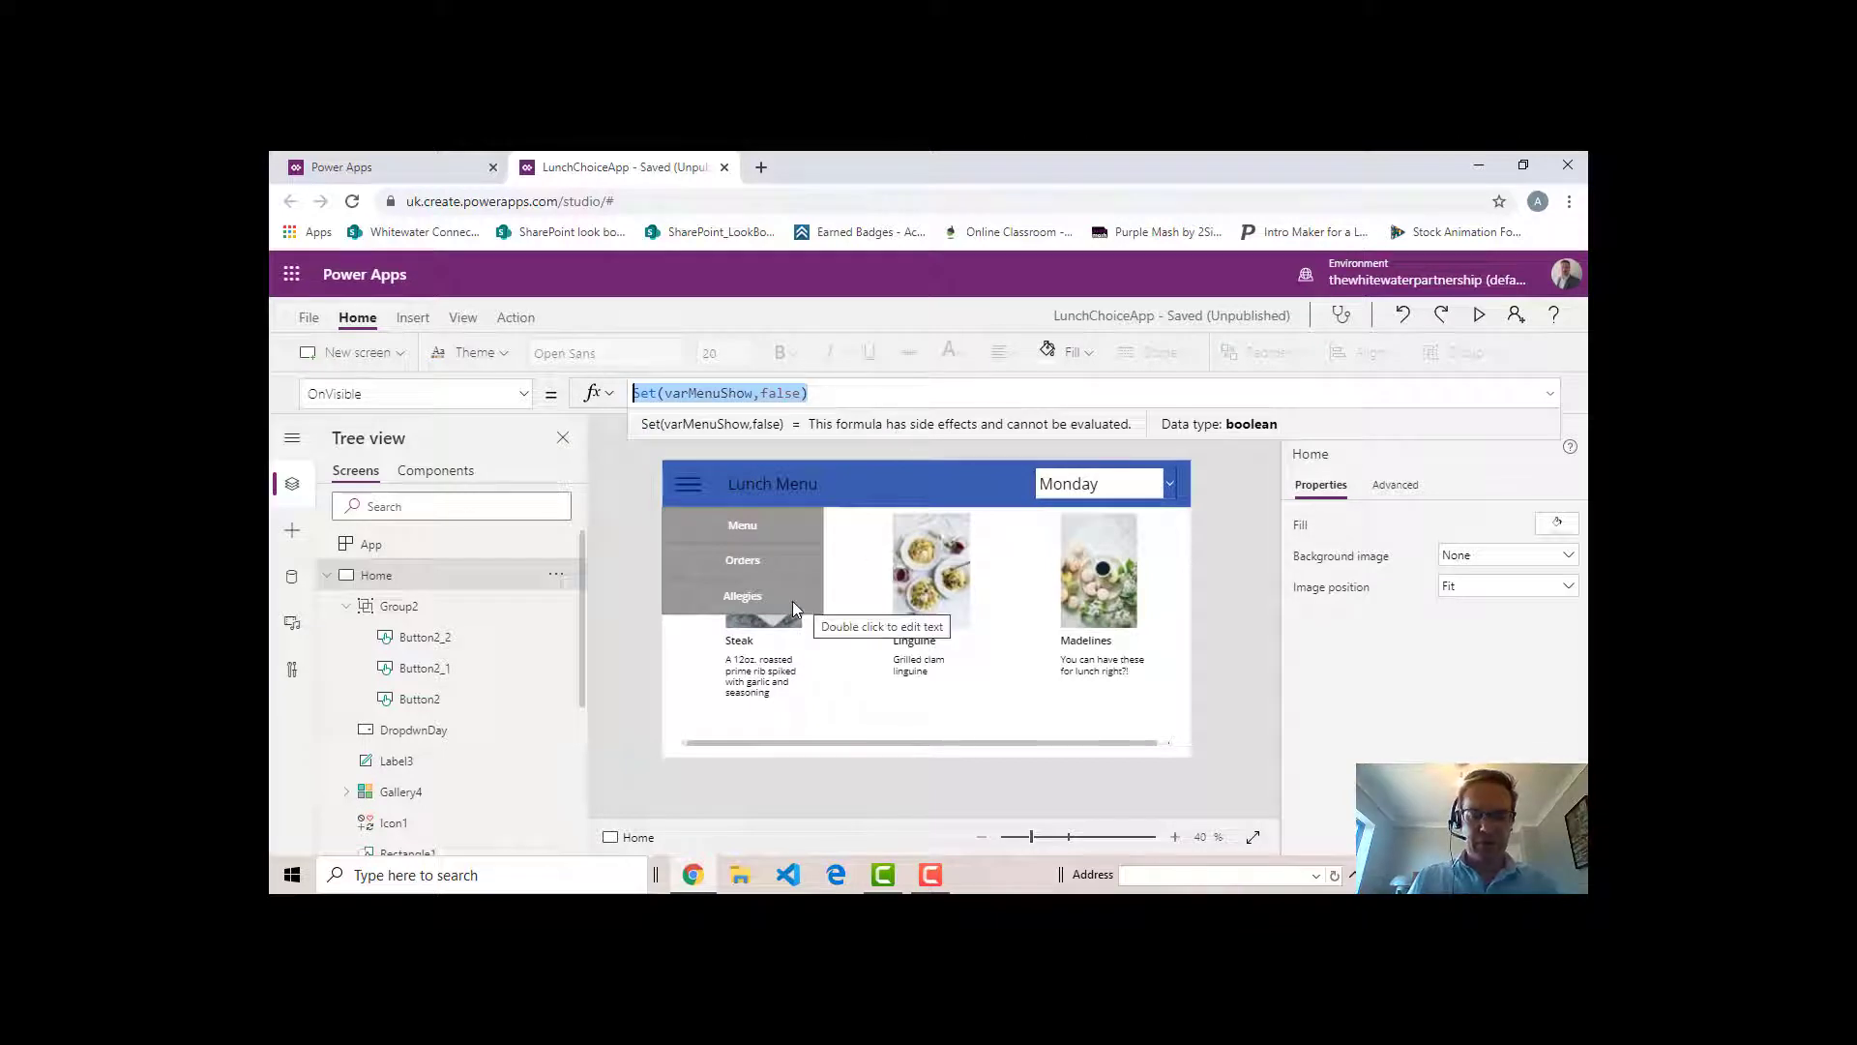
{"action": "left_click", "coordinate": [759, 559], "text": "alt"}
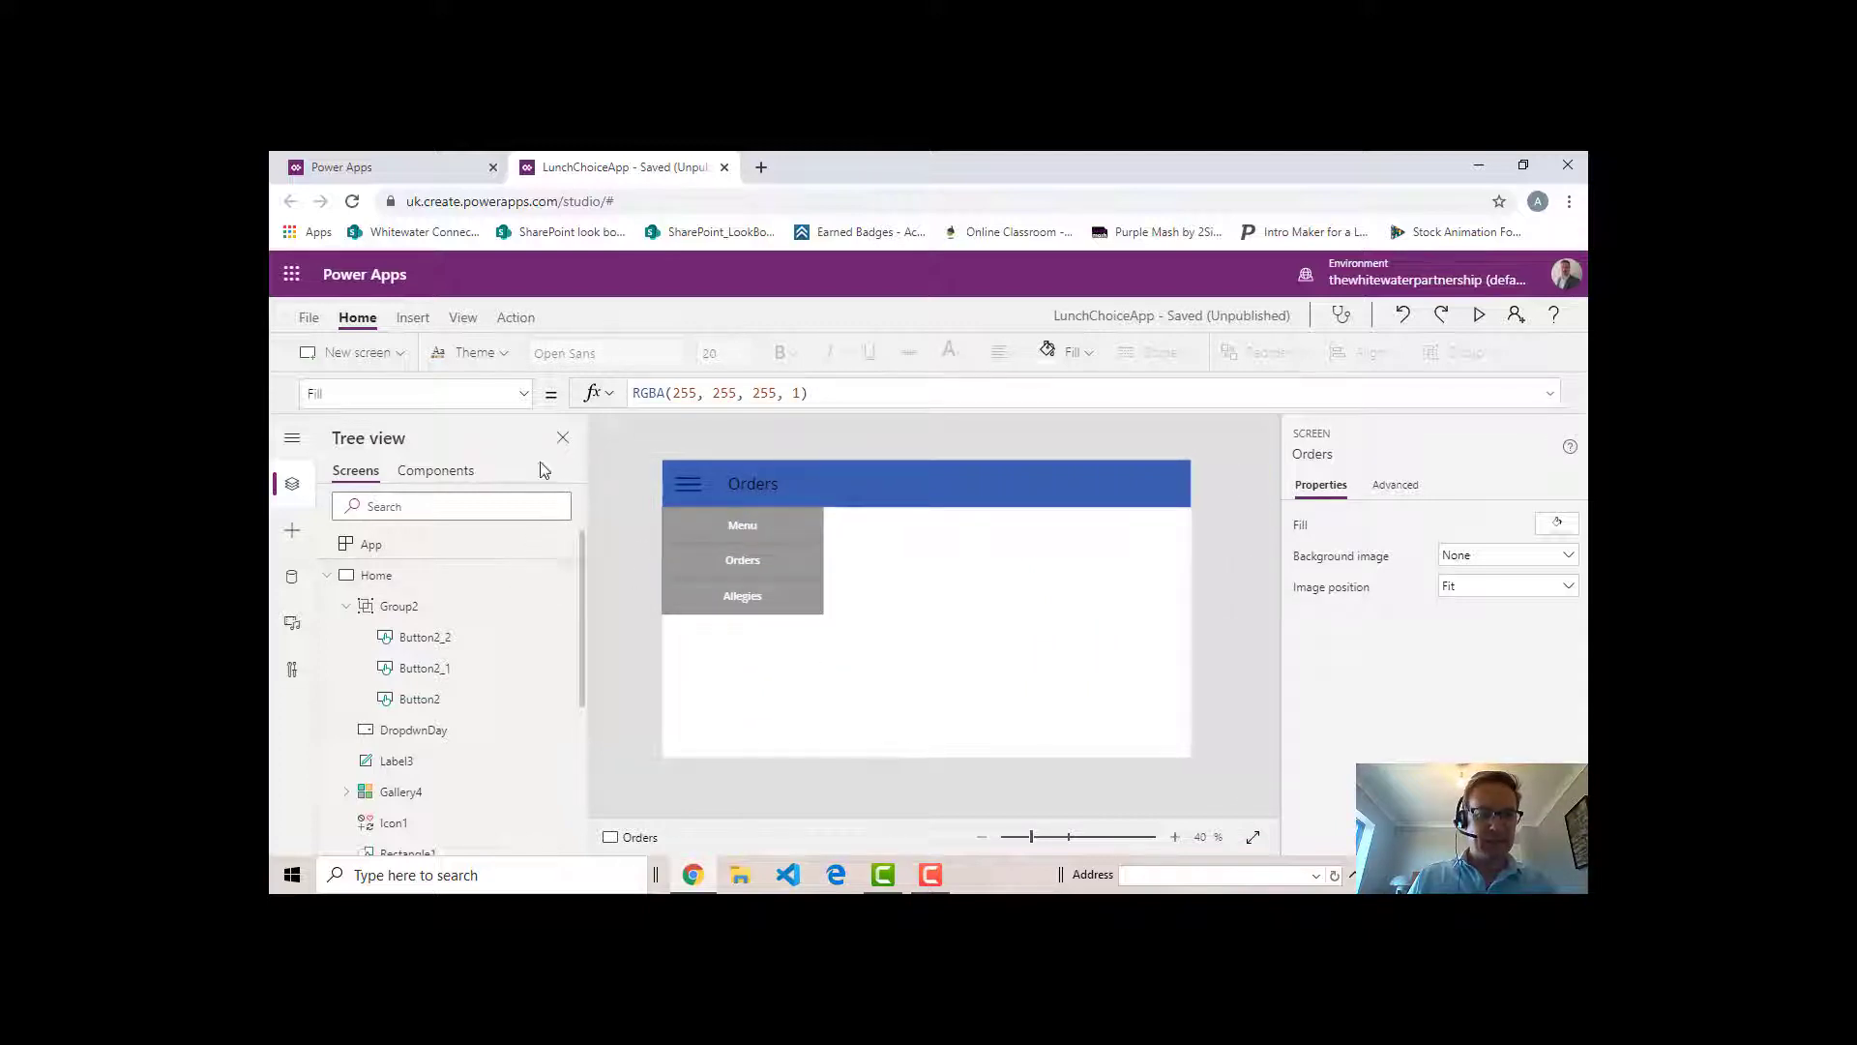
{"action": "left_click", "coordinate": [523, 393]}
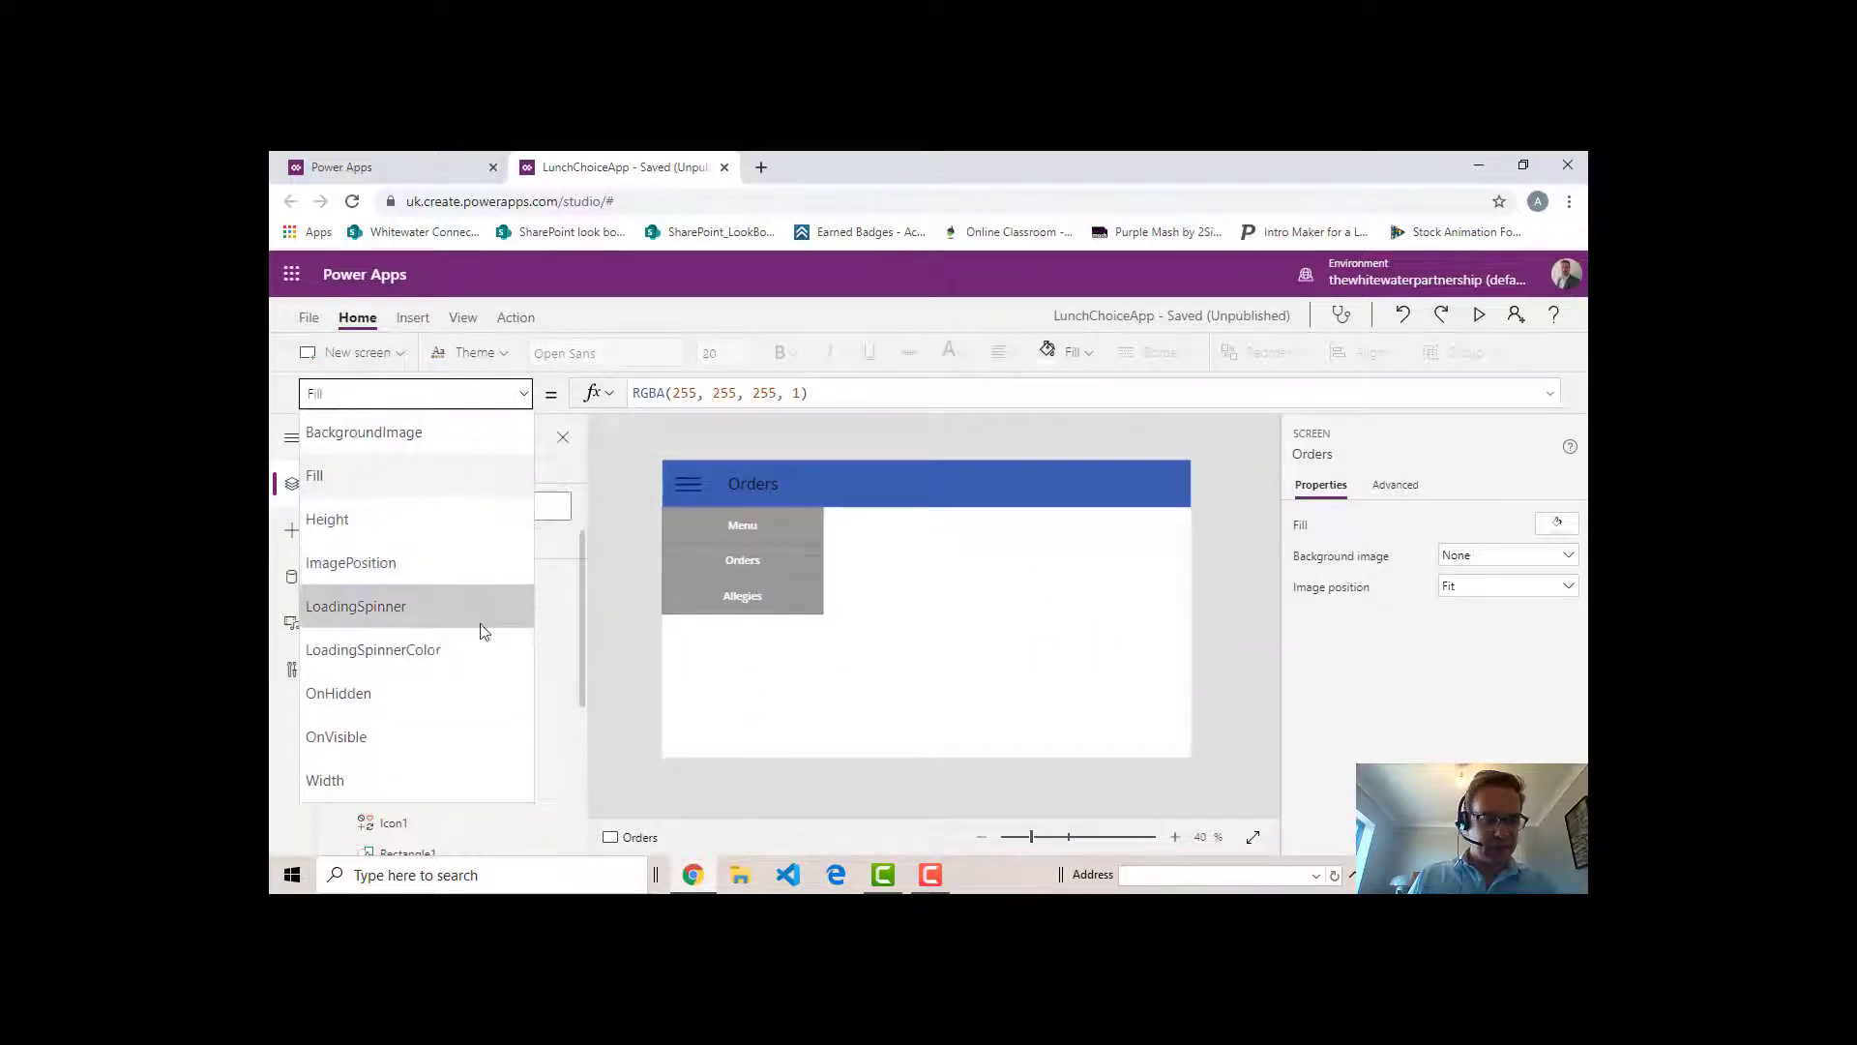
{"action": "left_click", "coordinate": [397, 735]}
{"action": "left_click", "coordinate": [774, 399]}
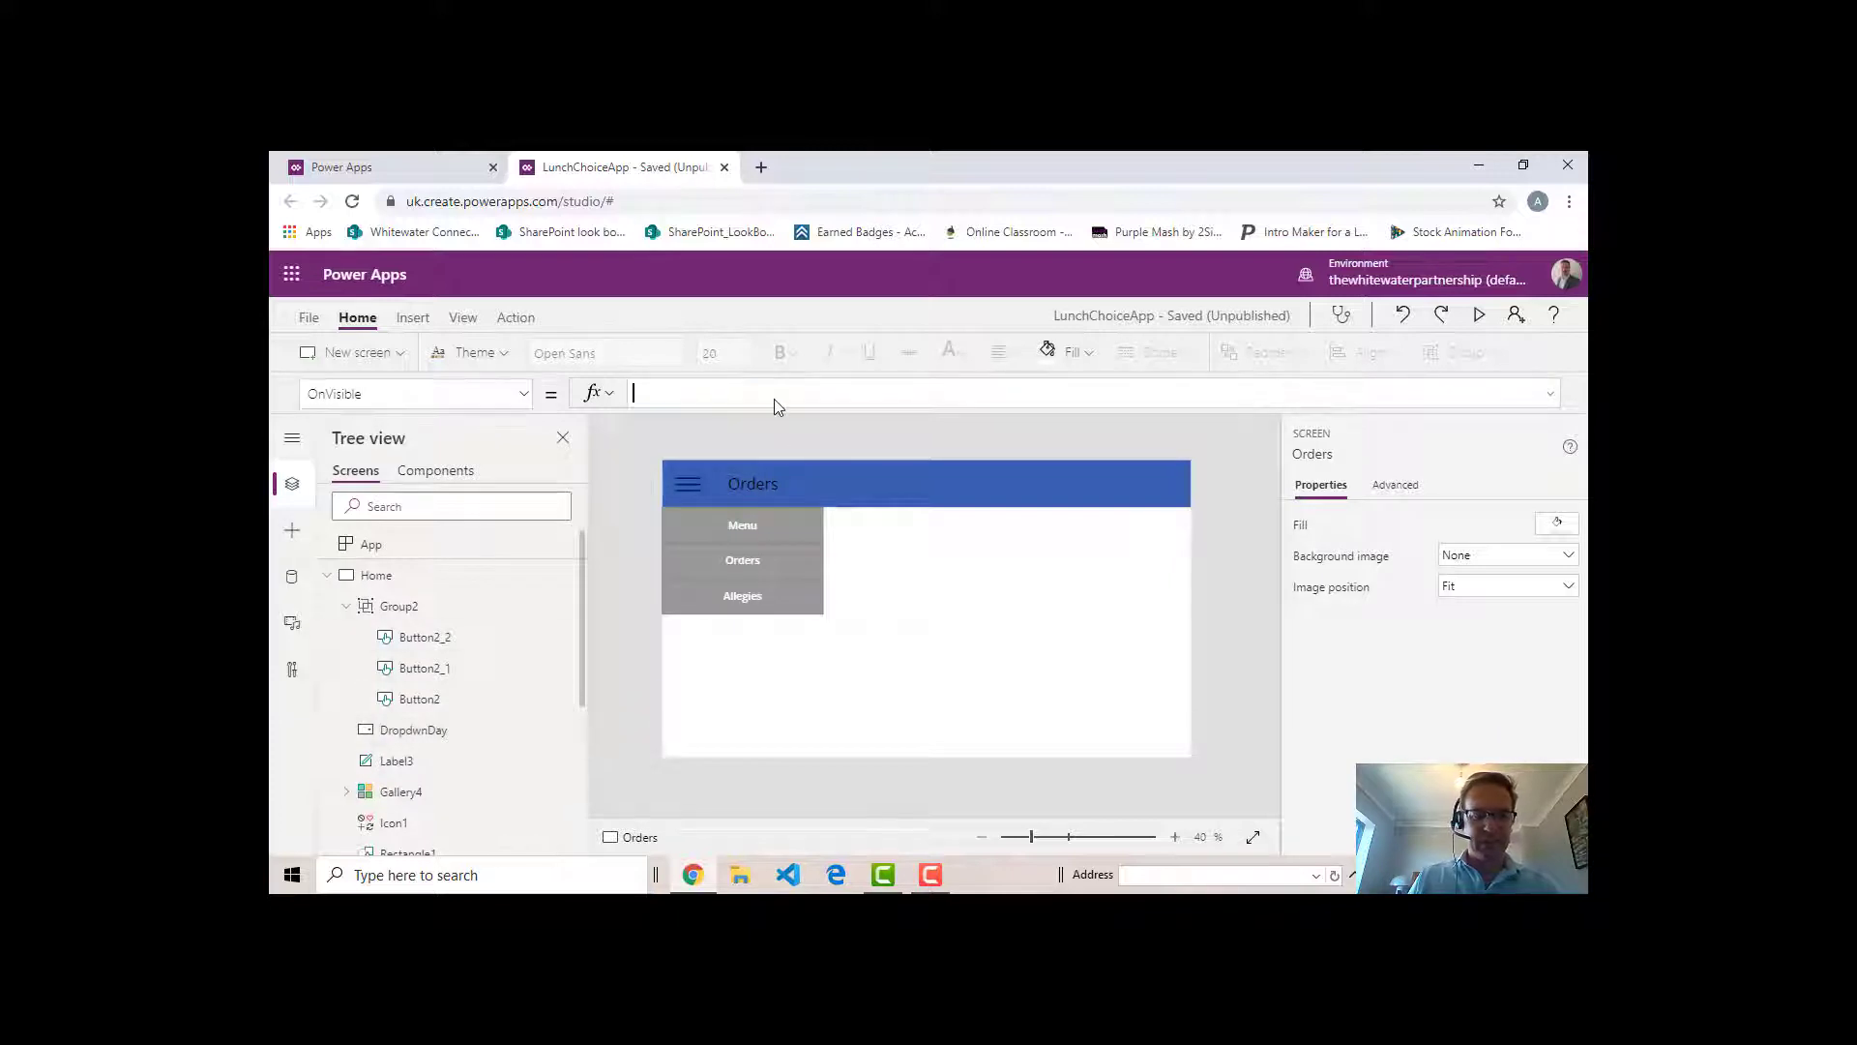
{"action": "key", "text": "ctrl+v"}
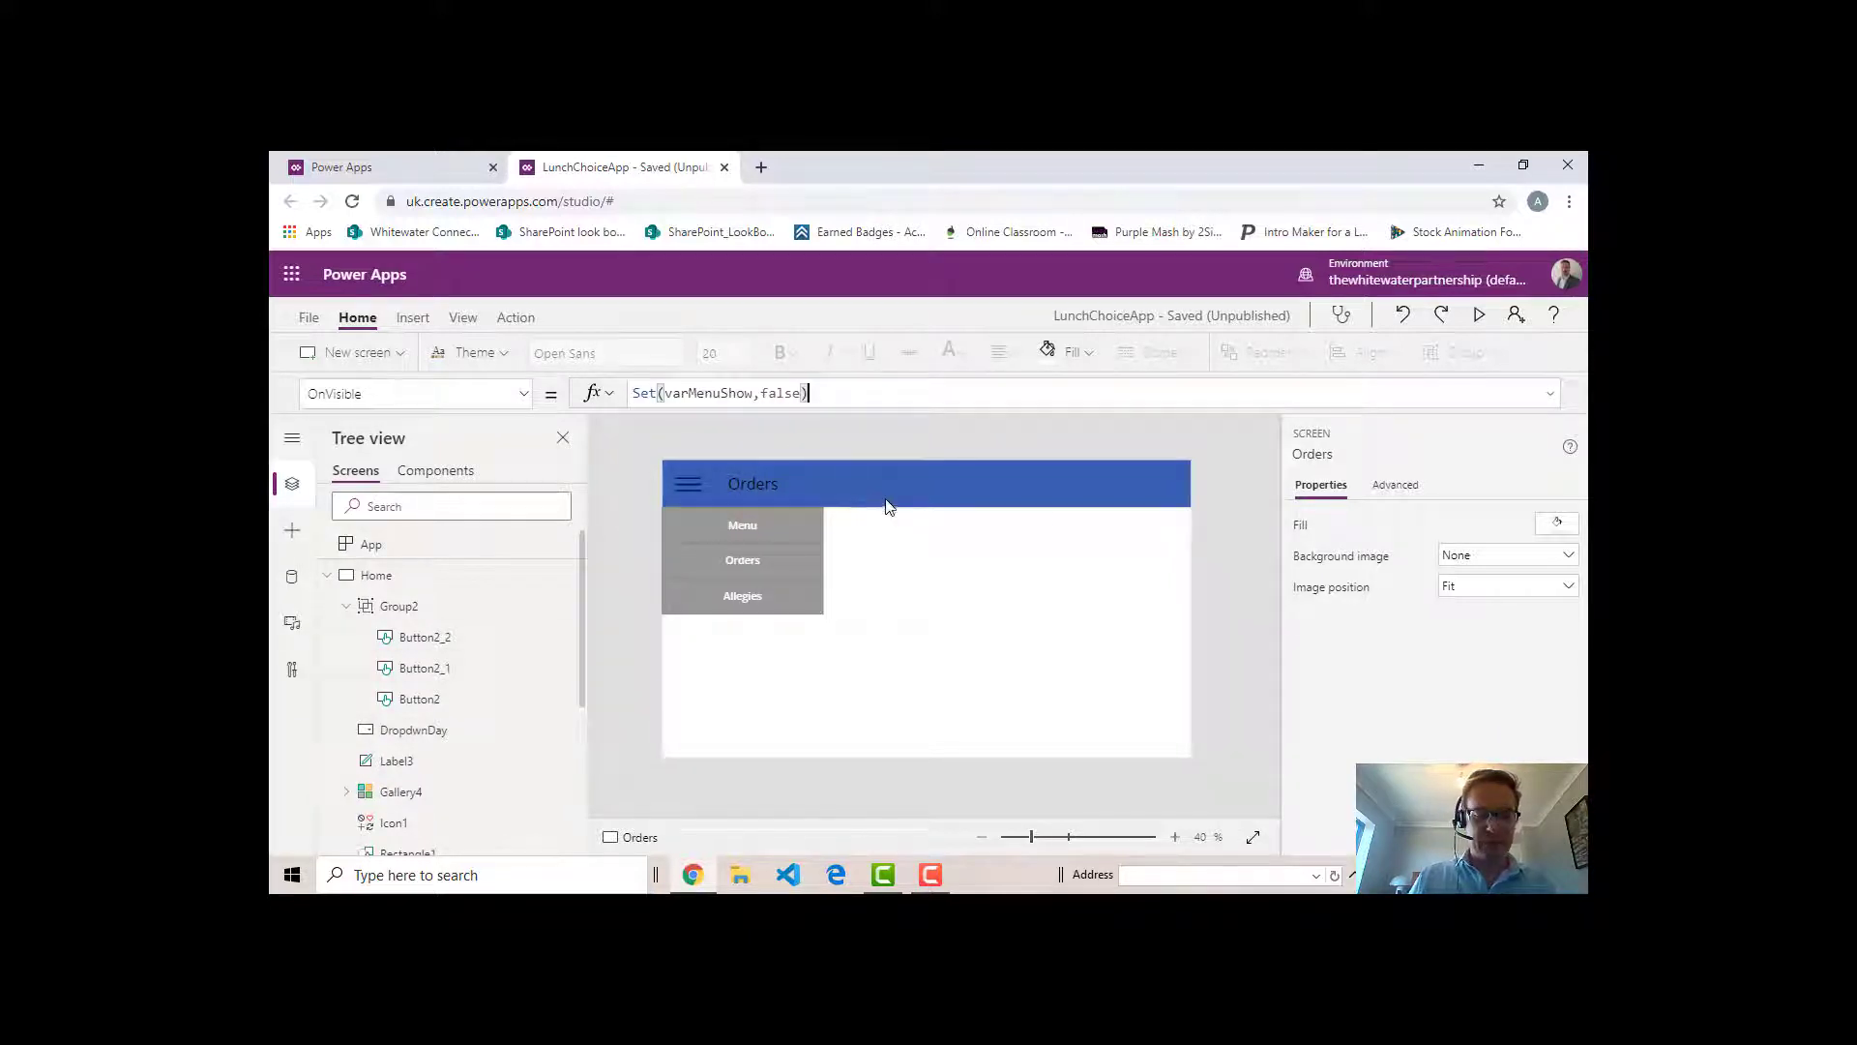
- Test navigating between Orders and Home with the menu buttons, reopening the hamburger menu on each screen
{"action": "left_click", "coordinate": [763, 532], "text": "alt"}
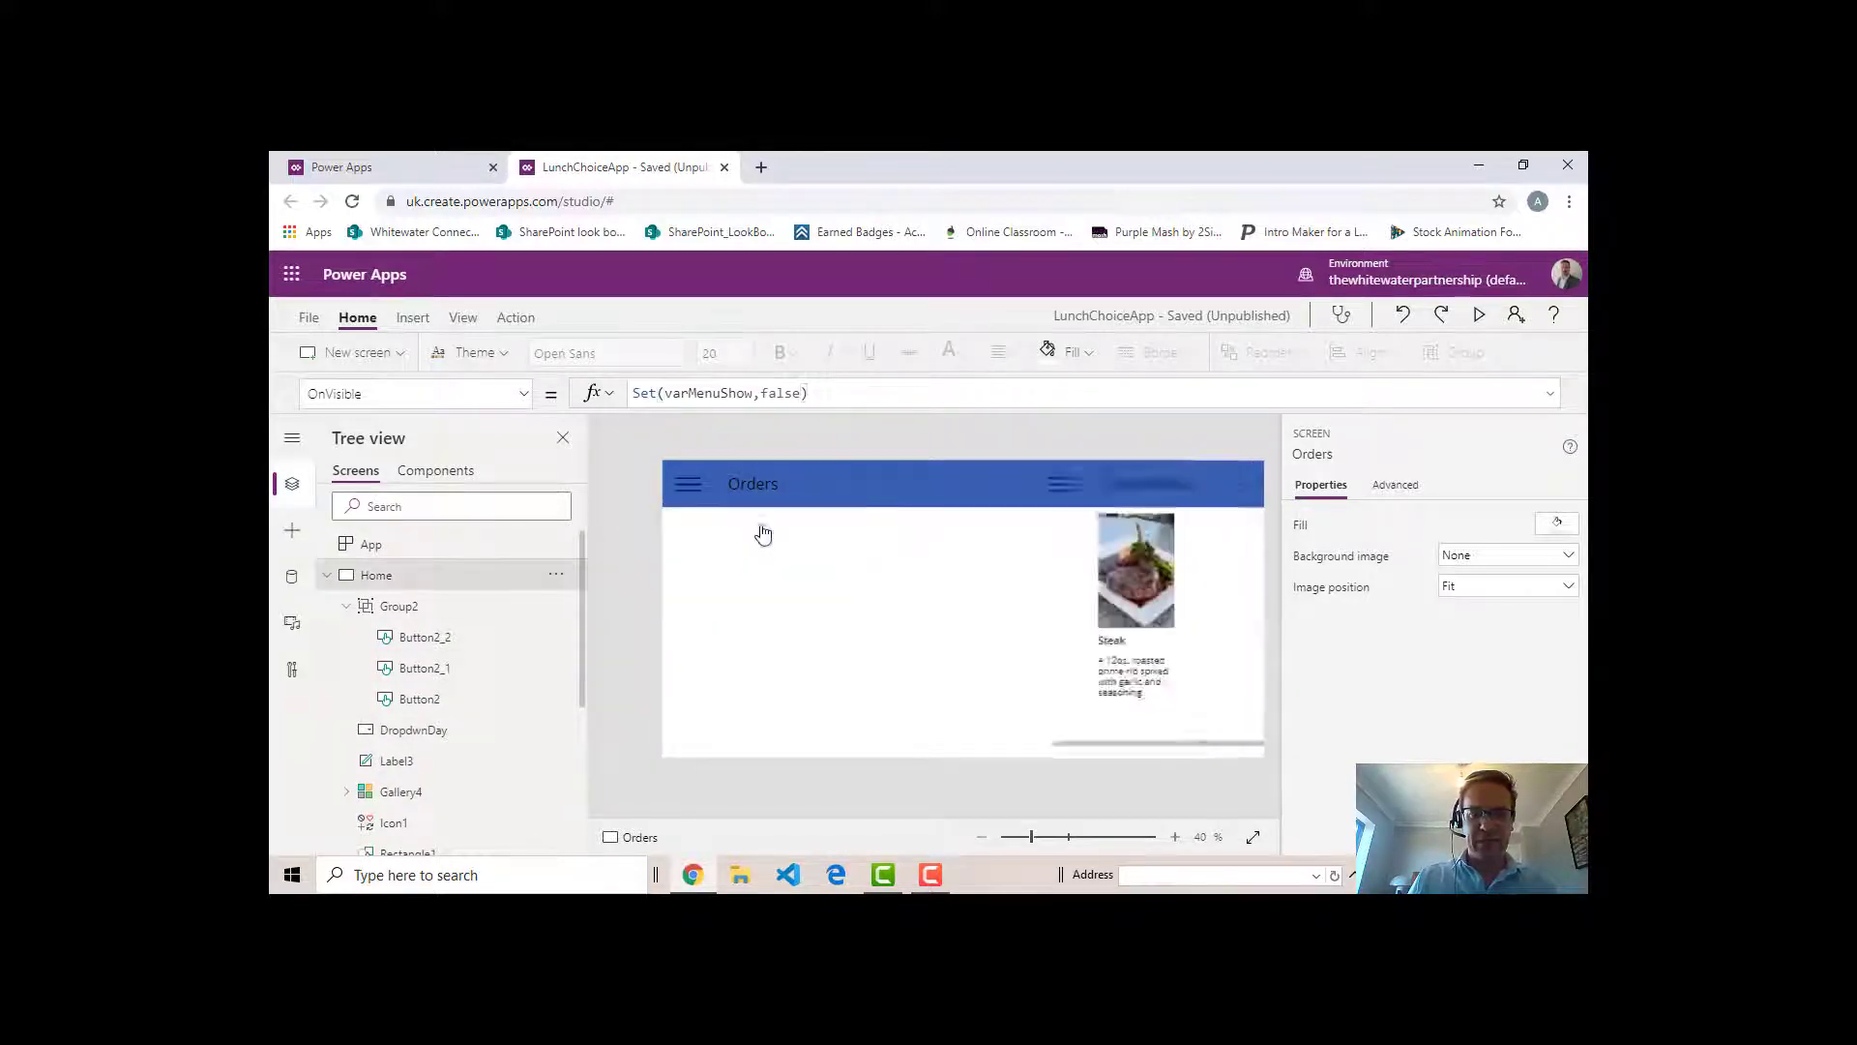
{"action": "left_click", "coordinate": [688, 487], "text": "alt"}
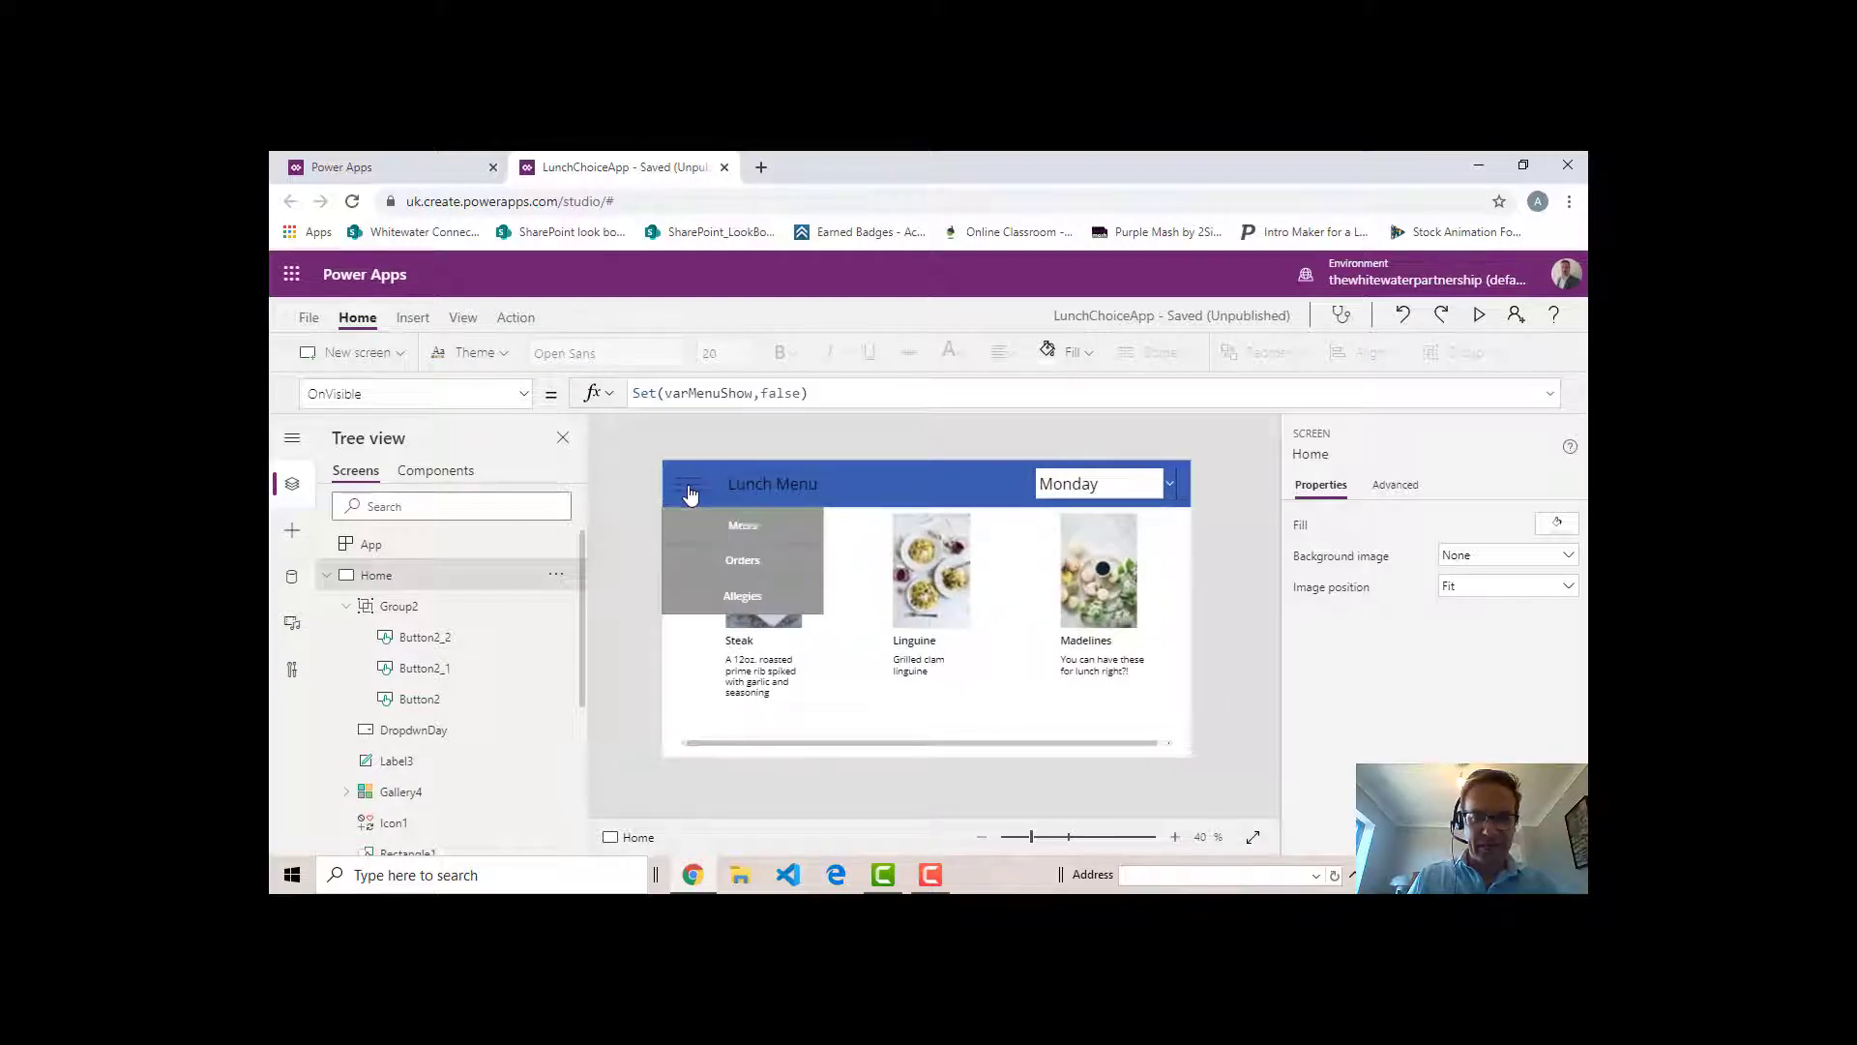
{"action": "left_click", "coordinate": [758, 559], "text": "alt"}
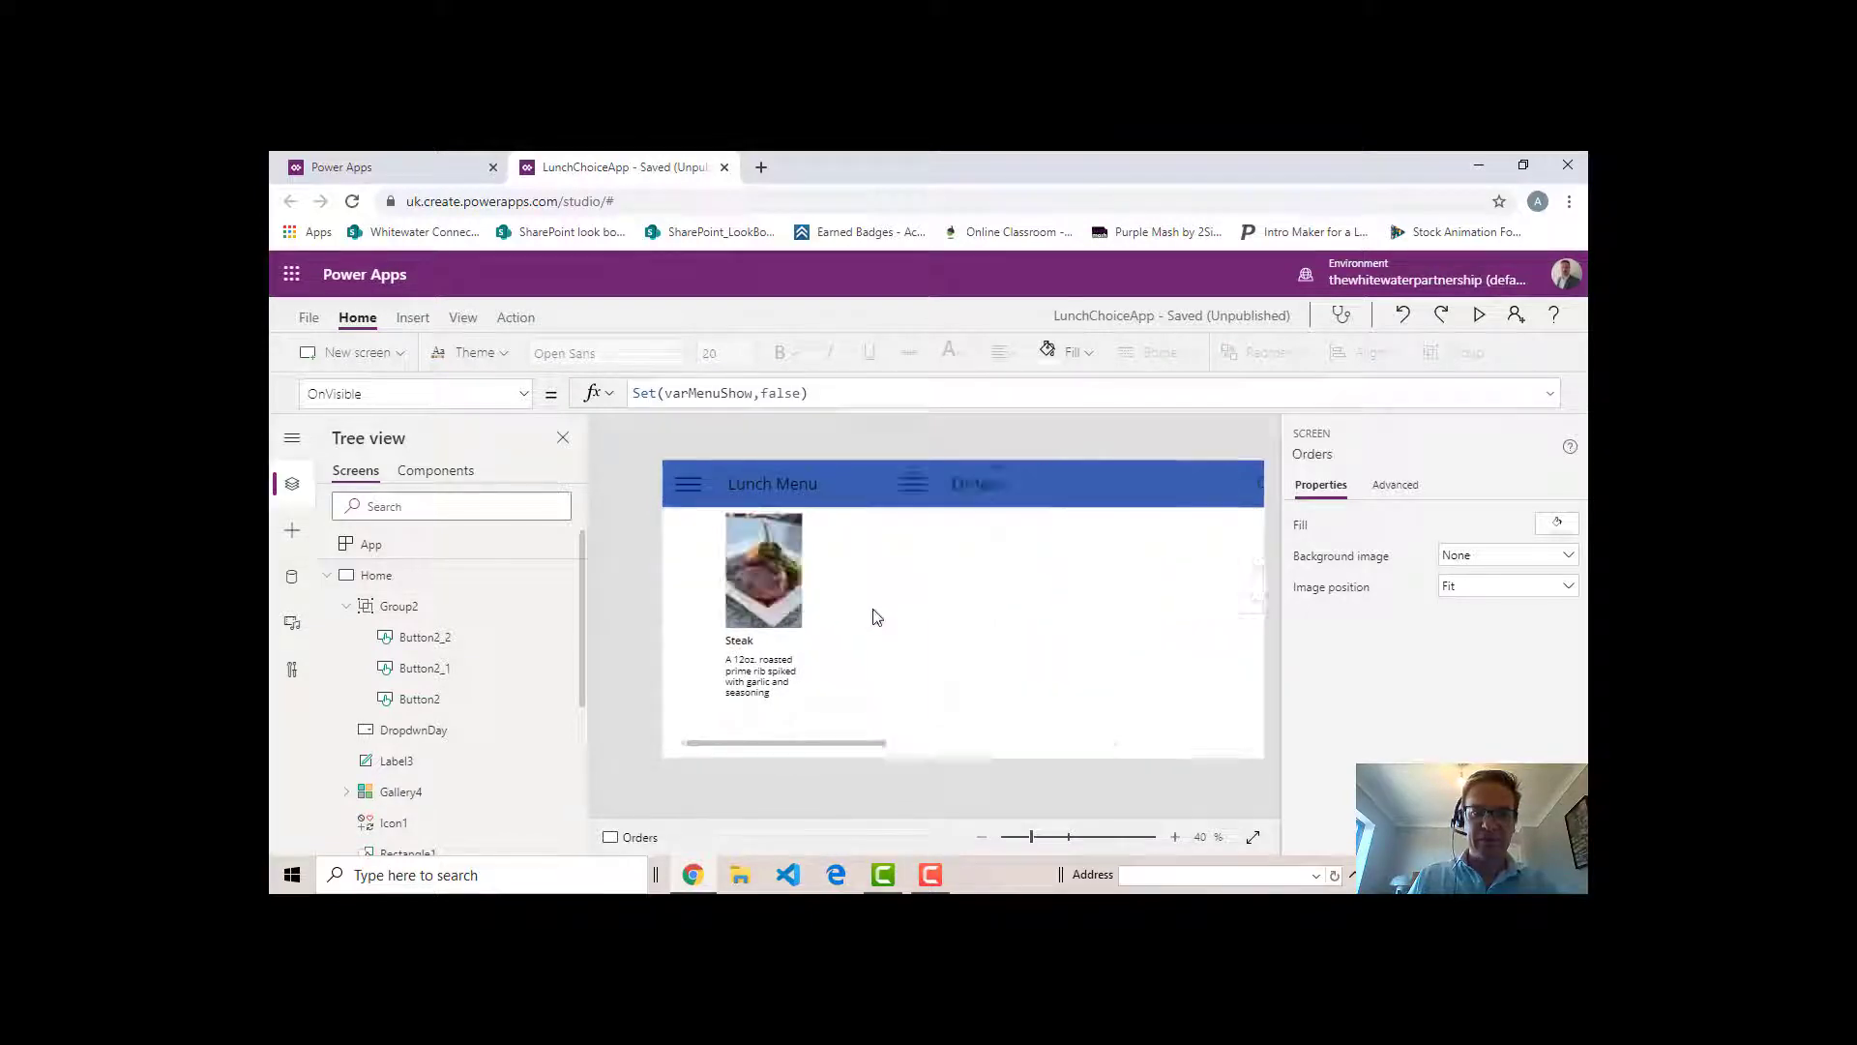
{"action": "left_click", "coordinate": [688, 487], "text": "alt"}
{"action": "left_click", "coordinate": [751, 534], "text": "alt"}
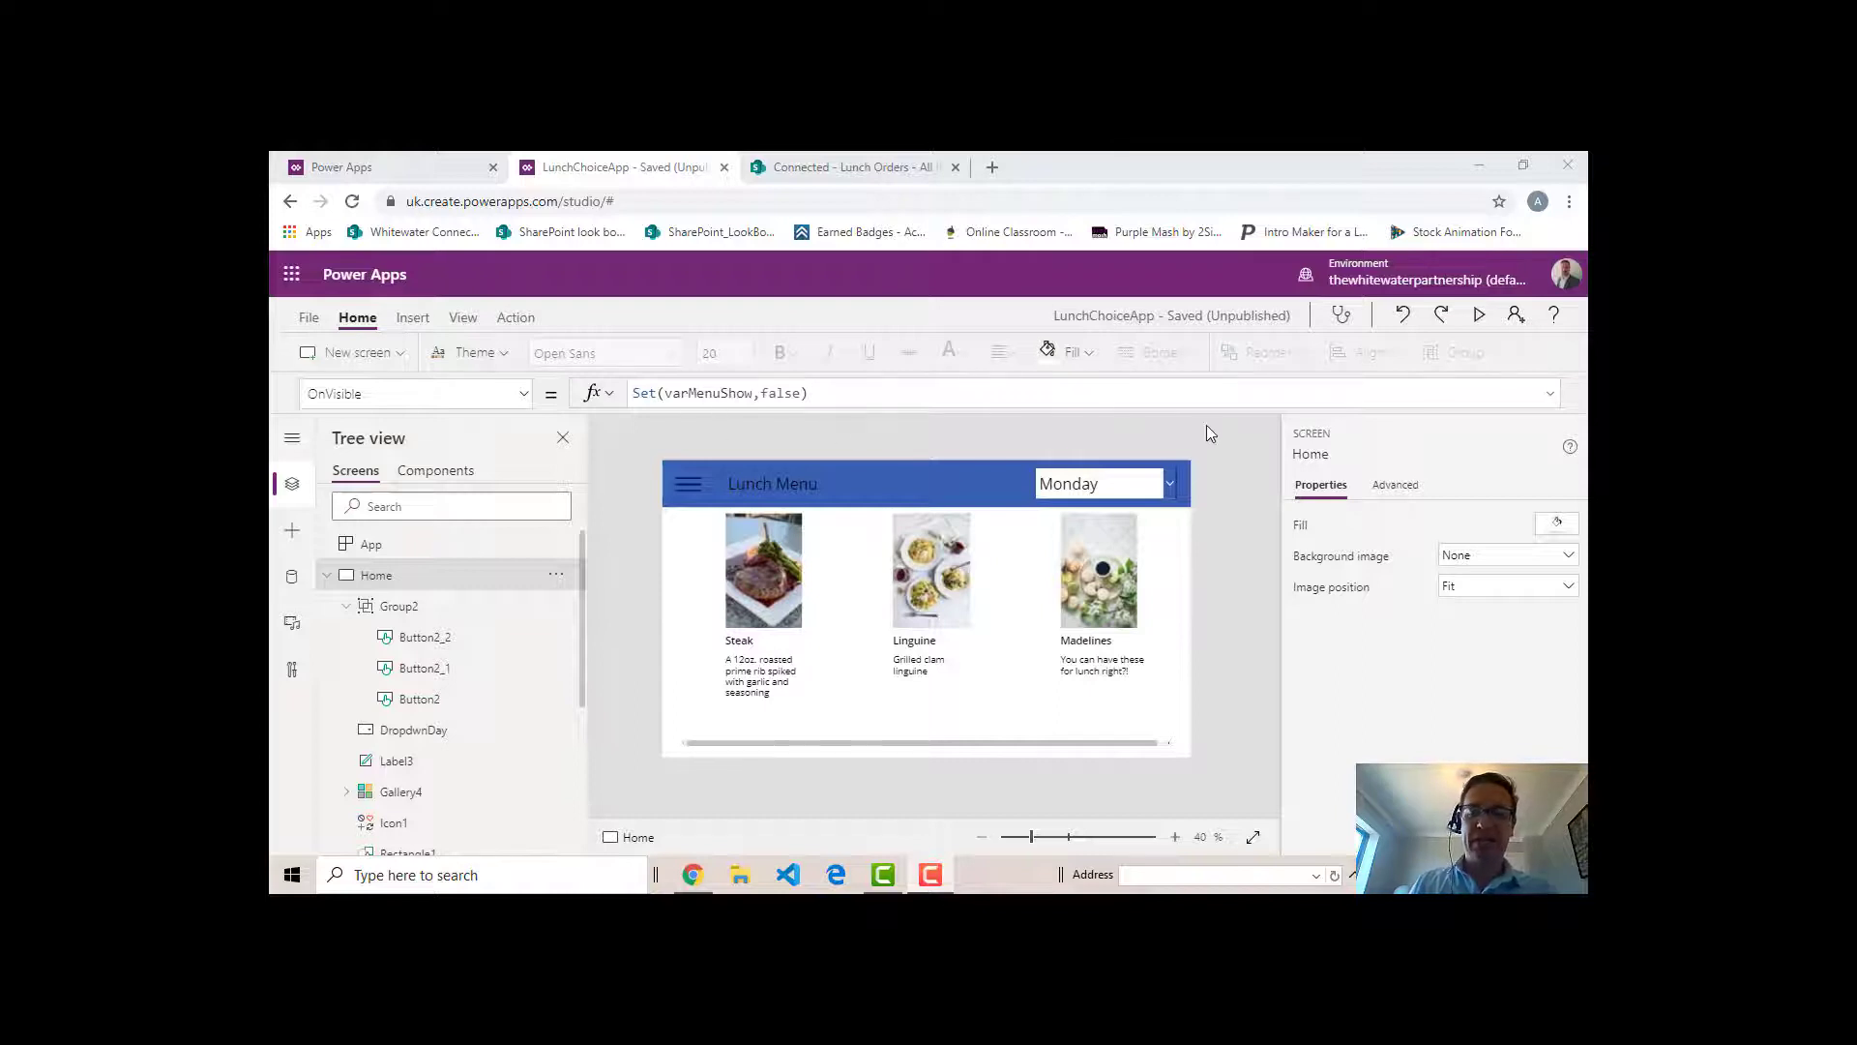
- Switch to SharePoint, view the Lunch Orders and Menu Choices lists, and examine the Menu Choices columns in its list settings
{"action": "left_click", "coordinate": [830, 168]}
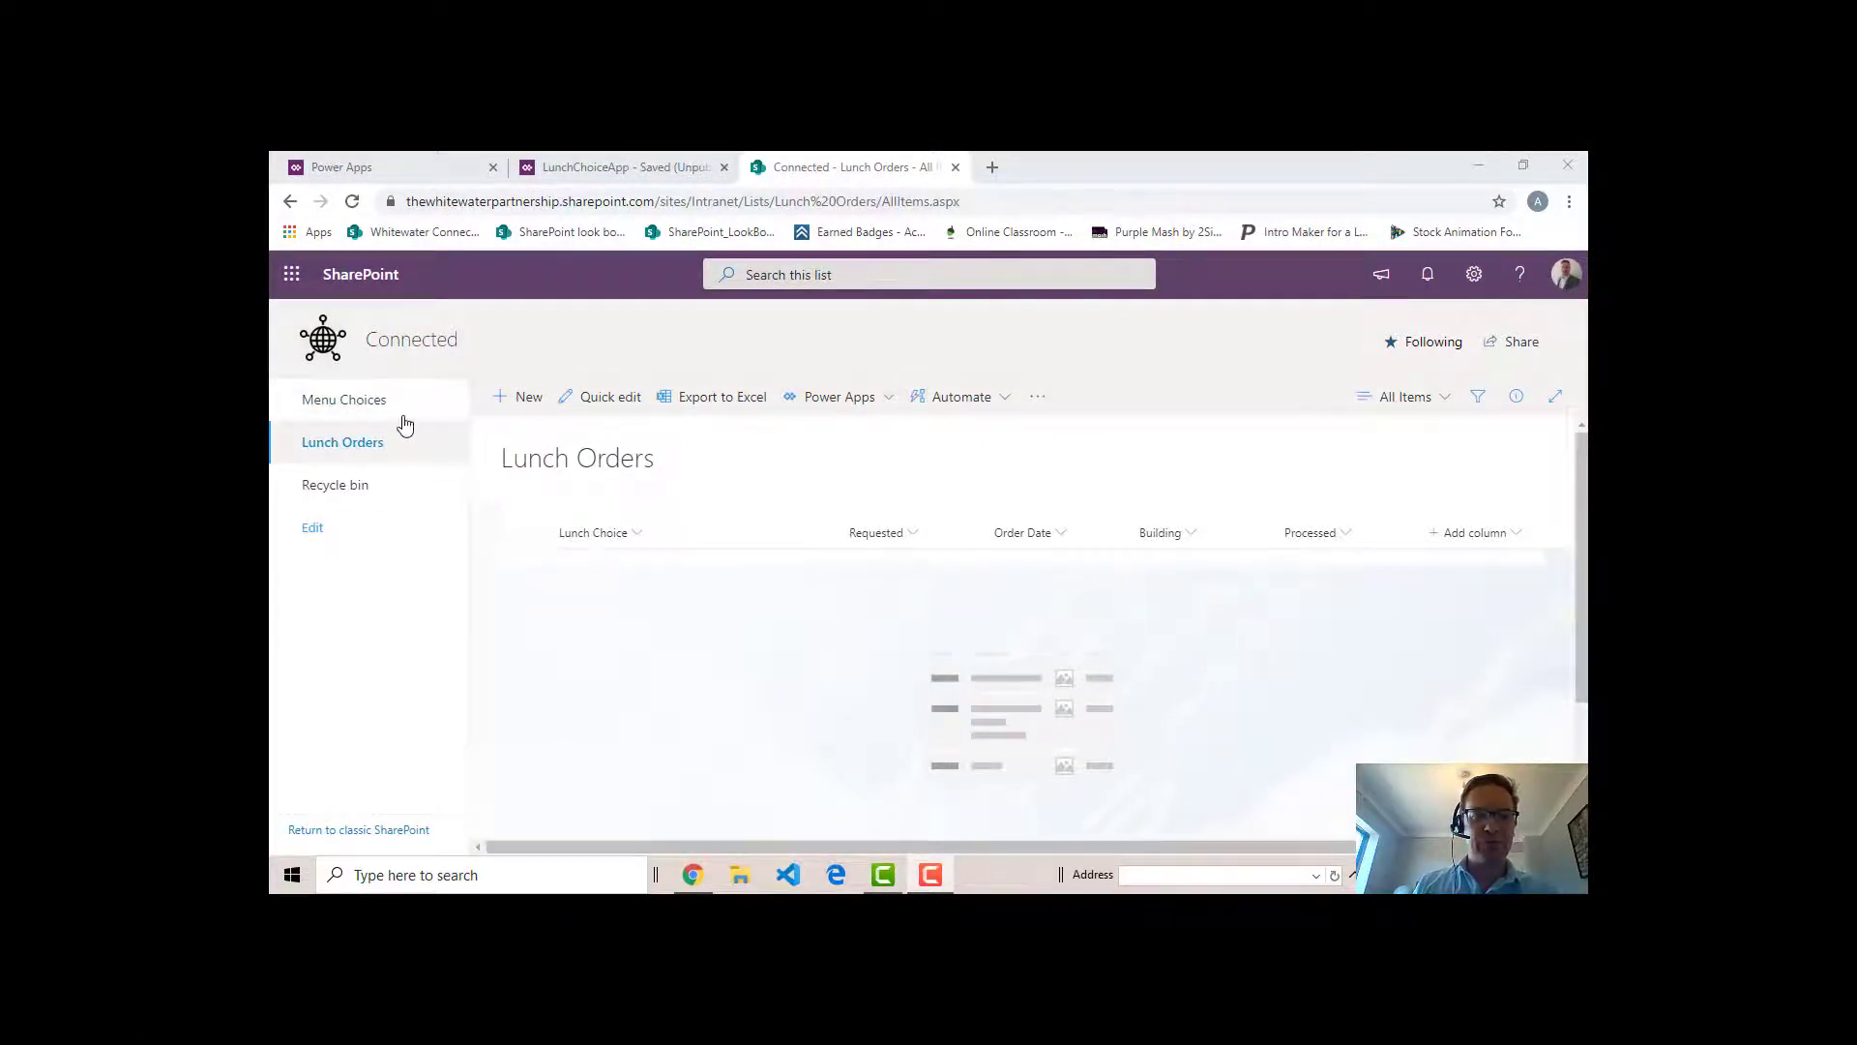
{"action": "left_click", "coordinate": [353, 404]}
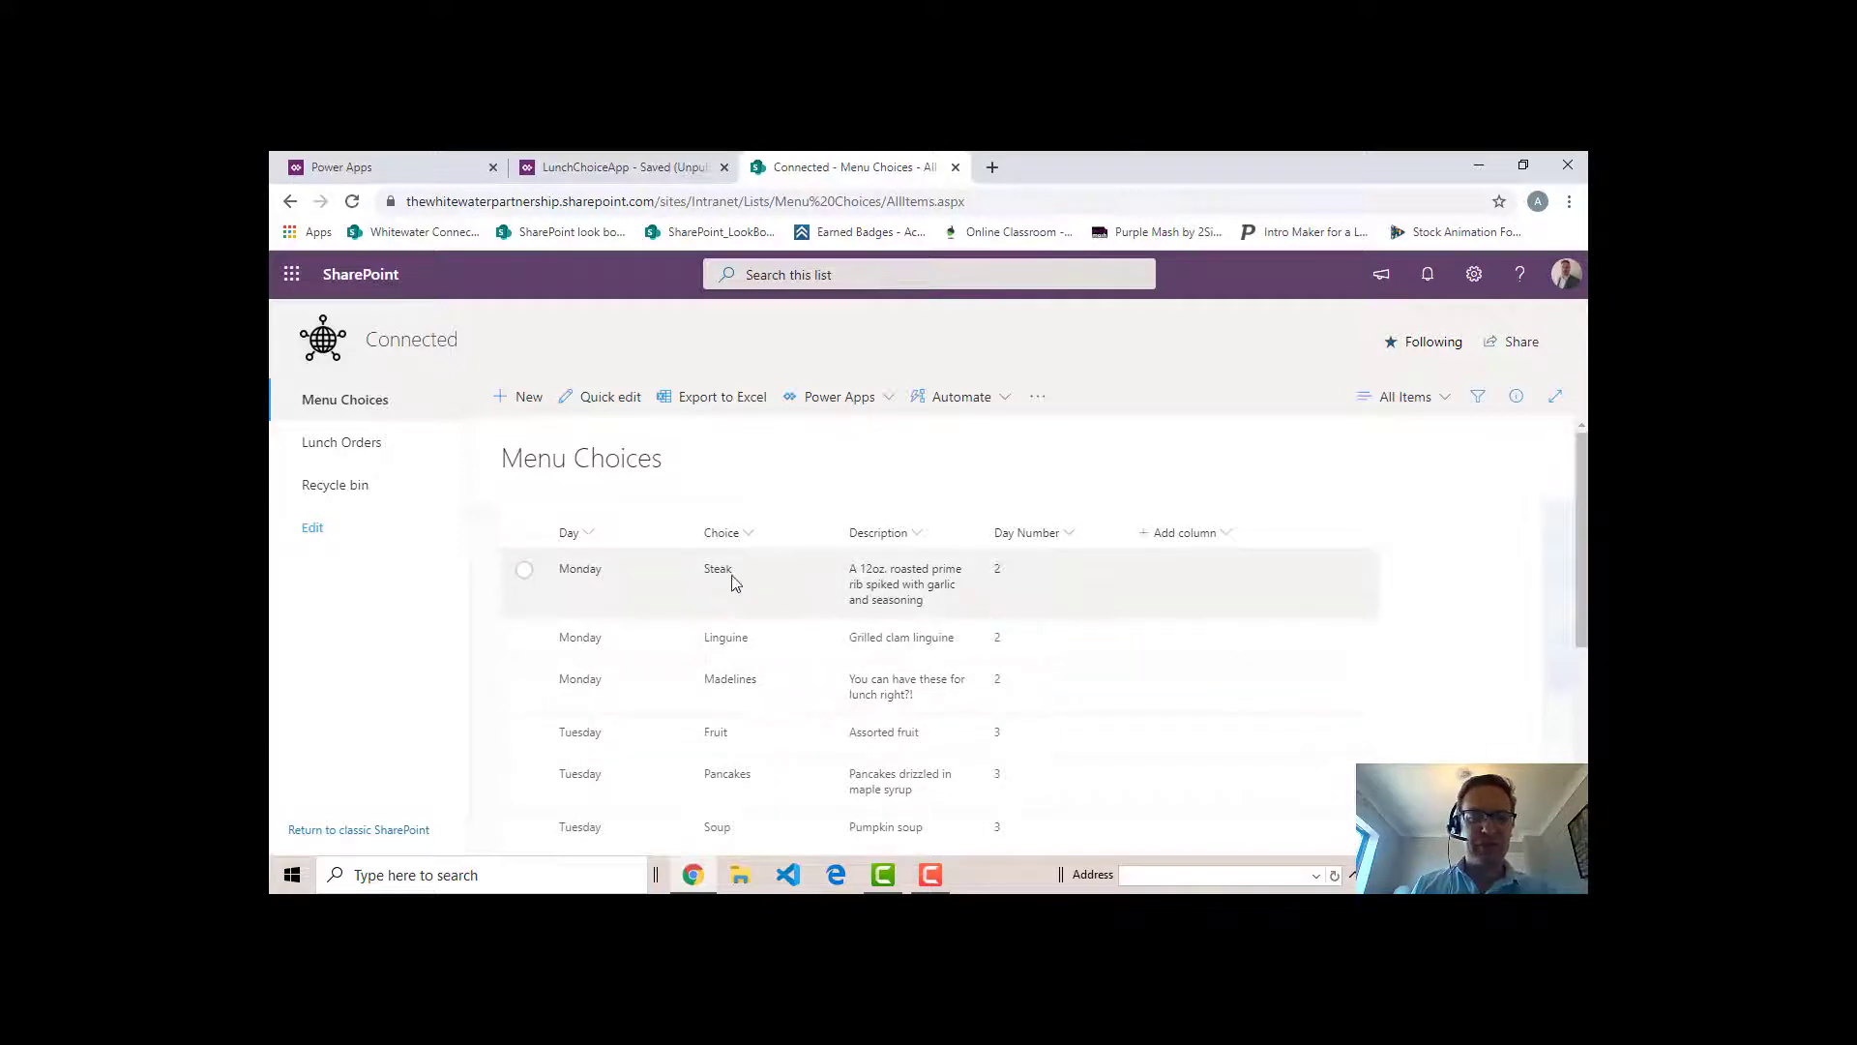
{"action": "left_click", "coordinate": [1474, 277]}
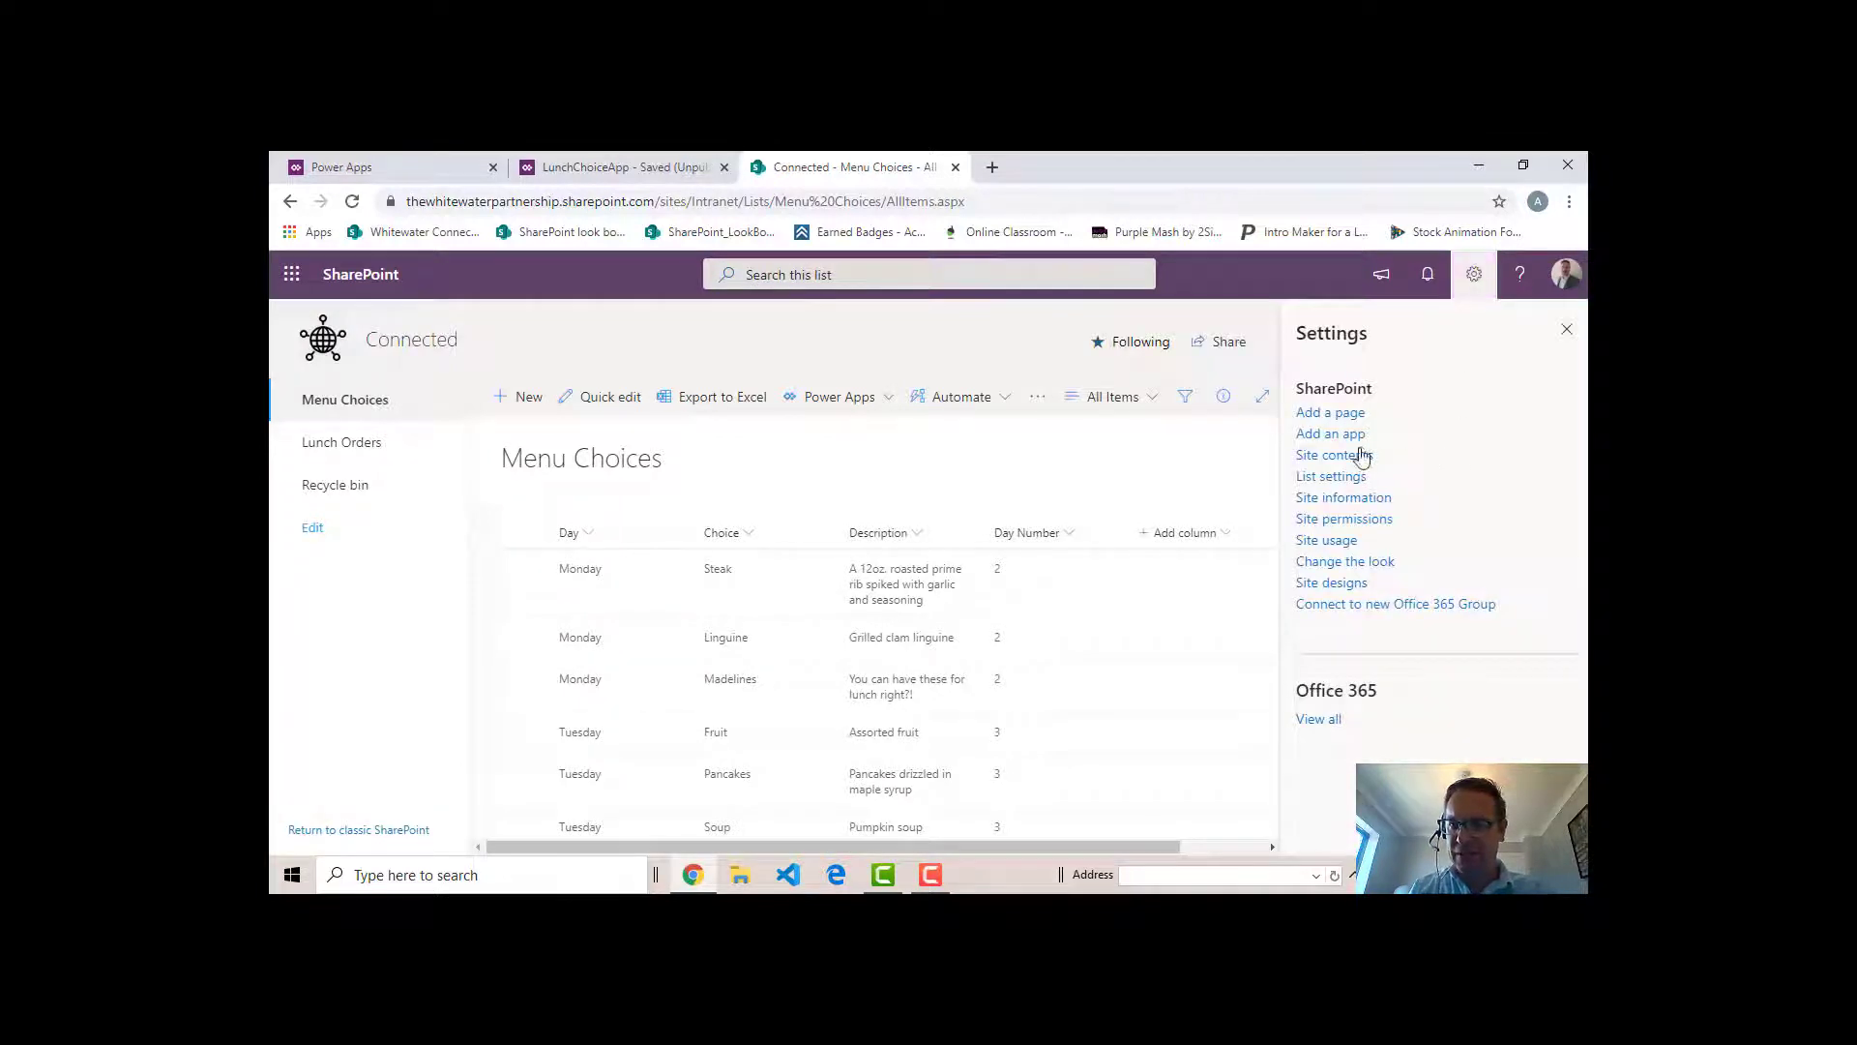
{"action": "left_click", "coordinate": [1333, 477]}
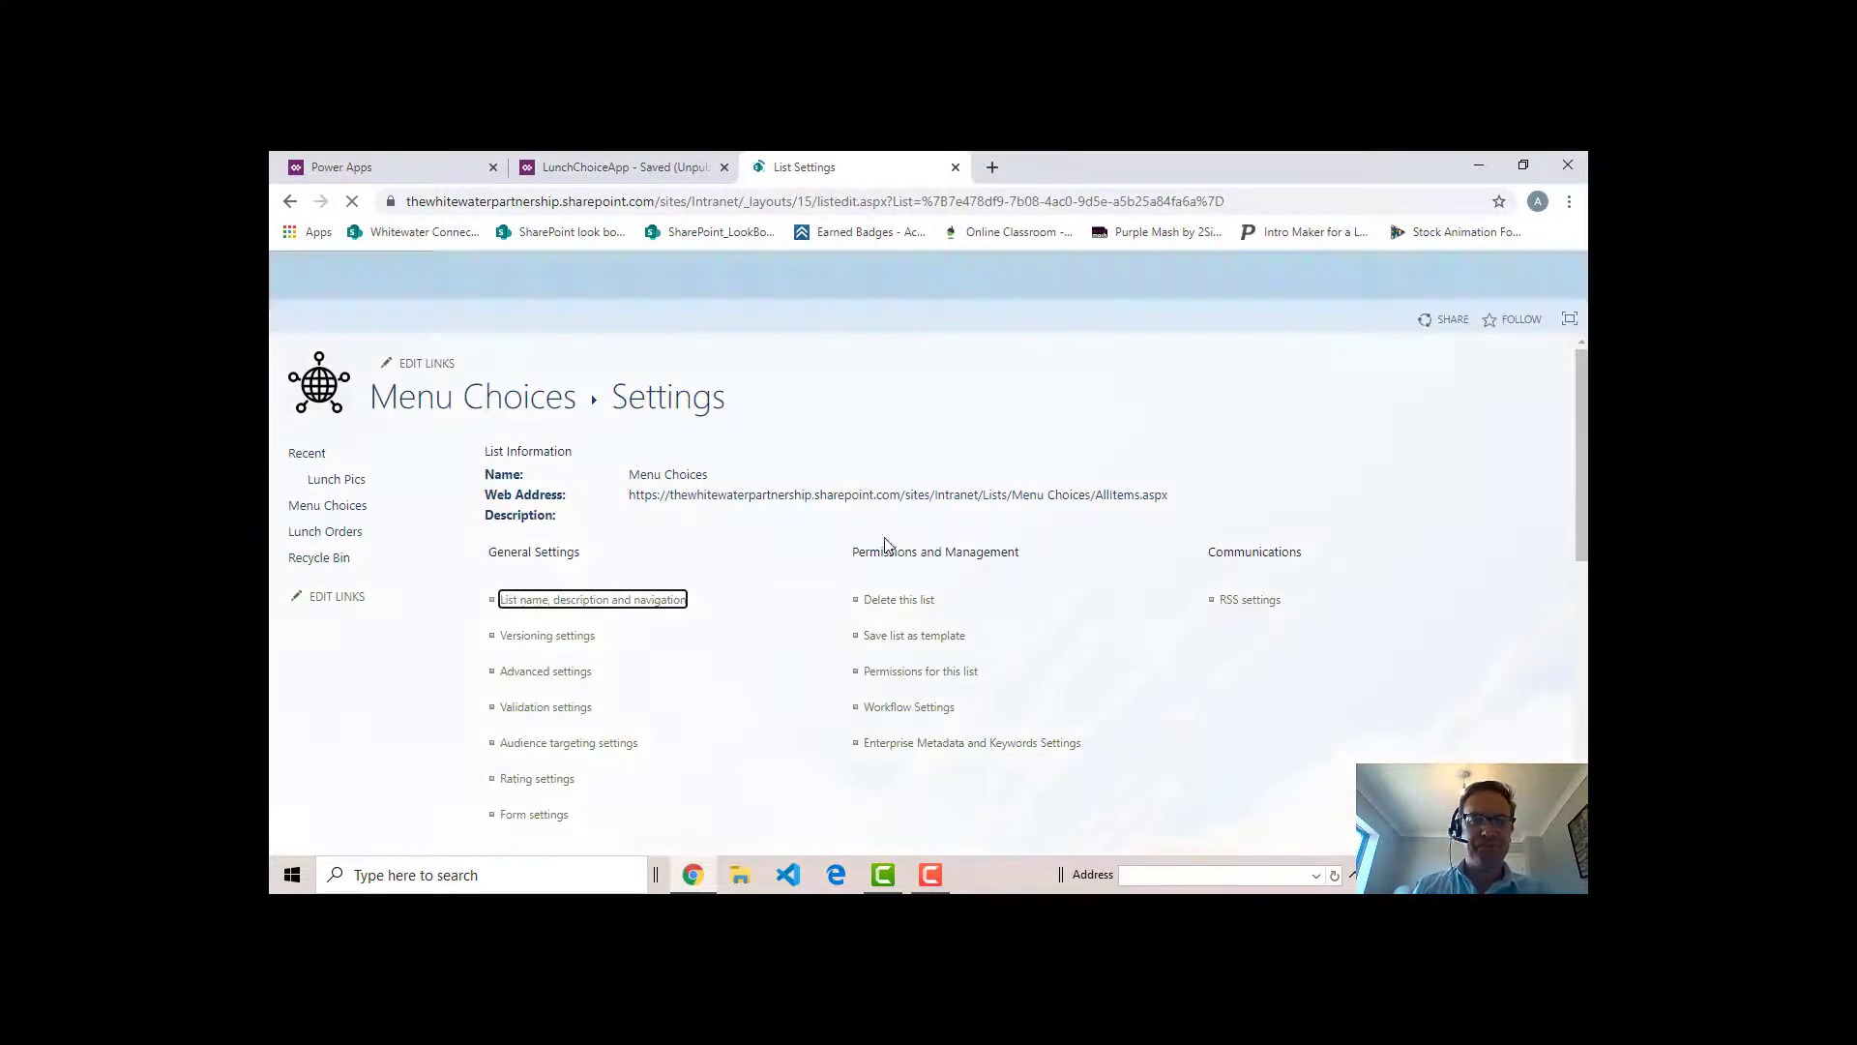
{"action": "scroll", "coordinate": [740, 626], "scroll_direction": "down", "scroll_amount": 6}
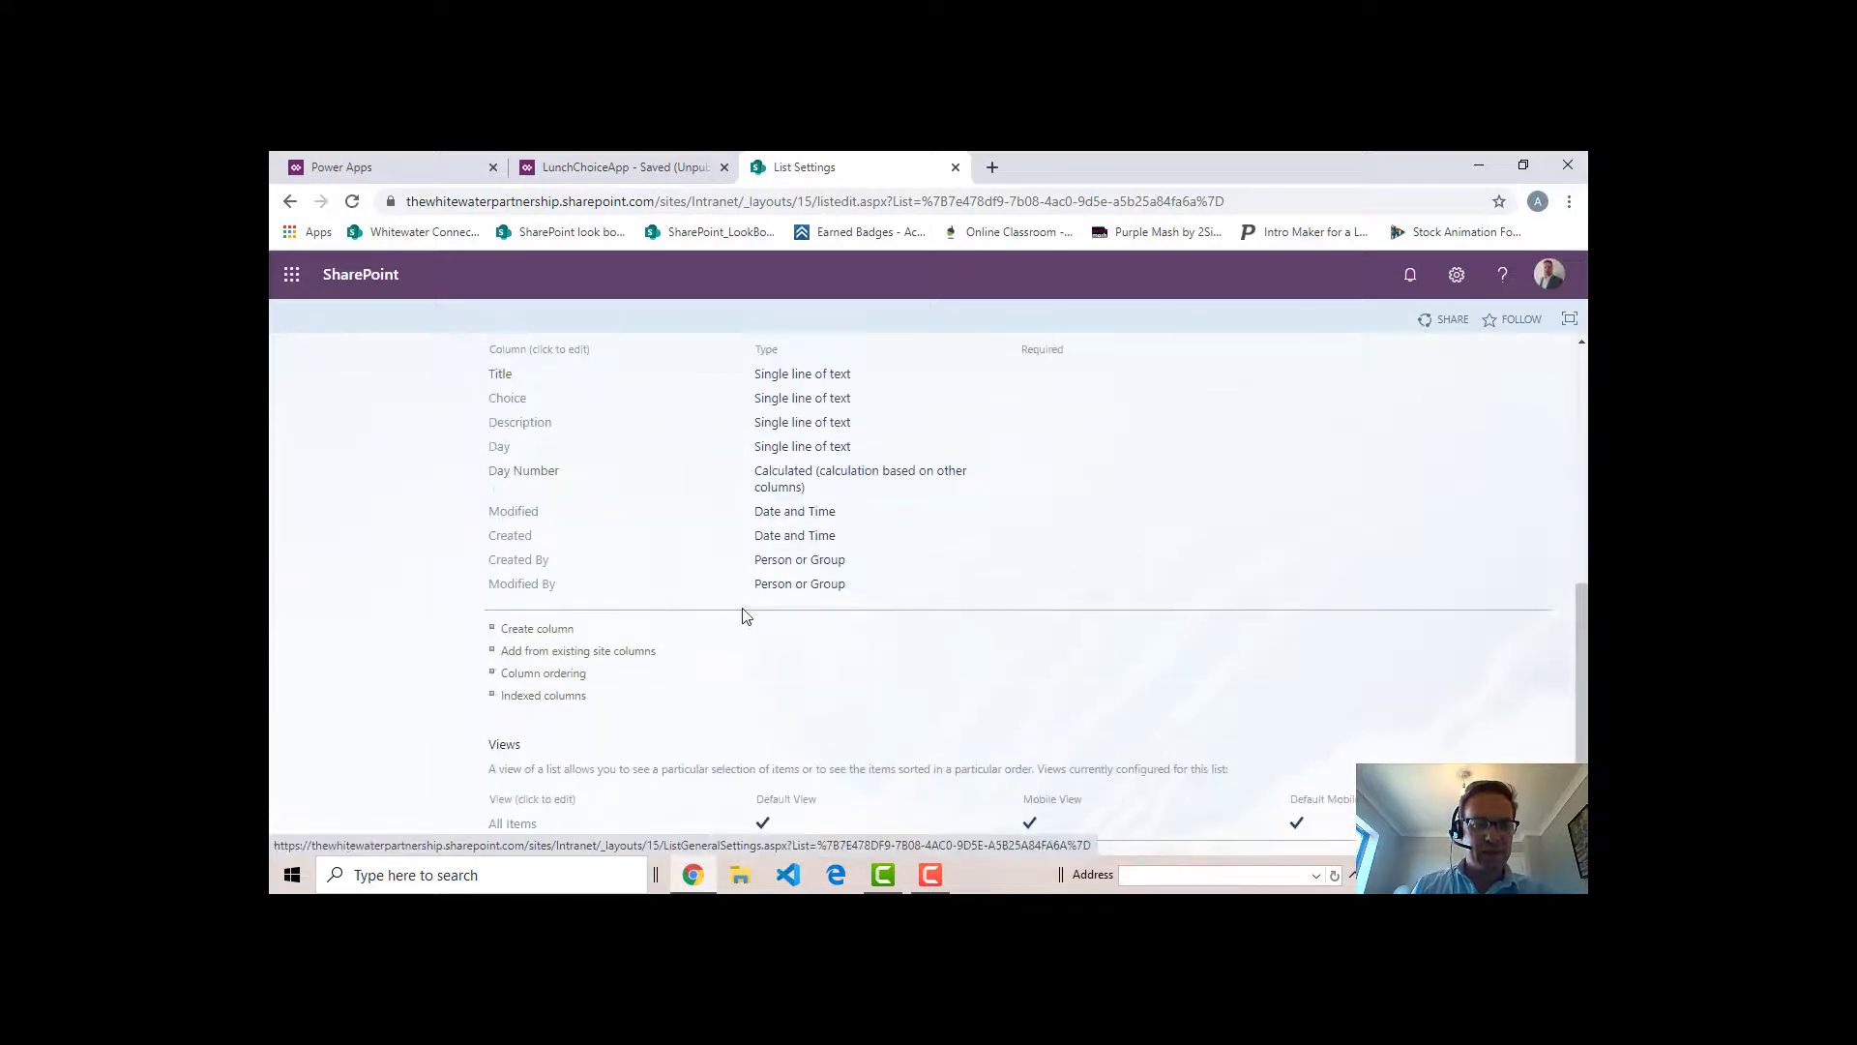
{"action": "scroll", "coordinate": [674, 571], "scroll_direction": "up", "scroll_amount": 1}
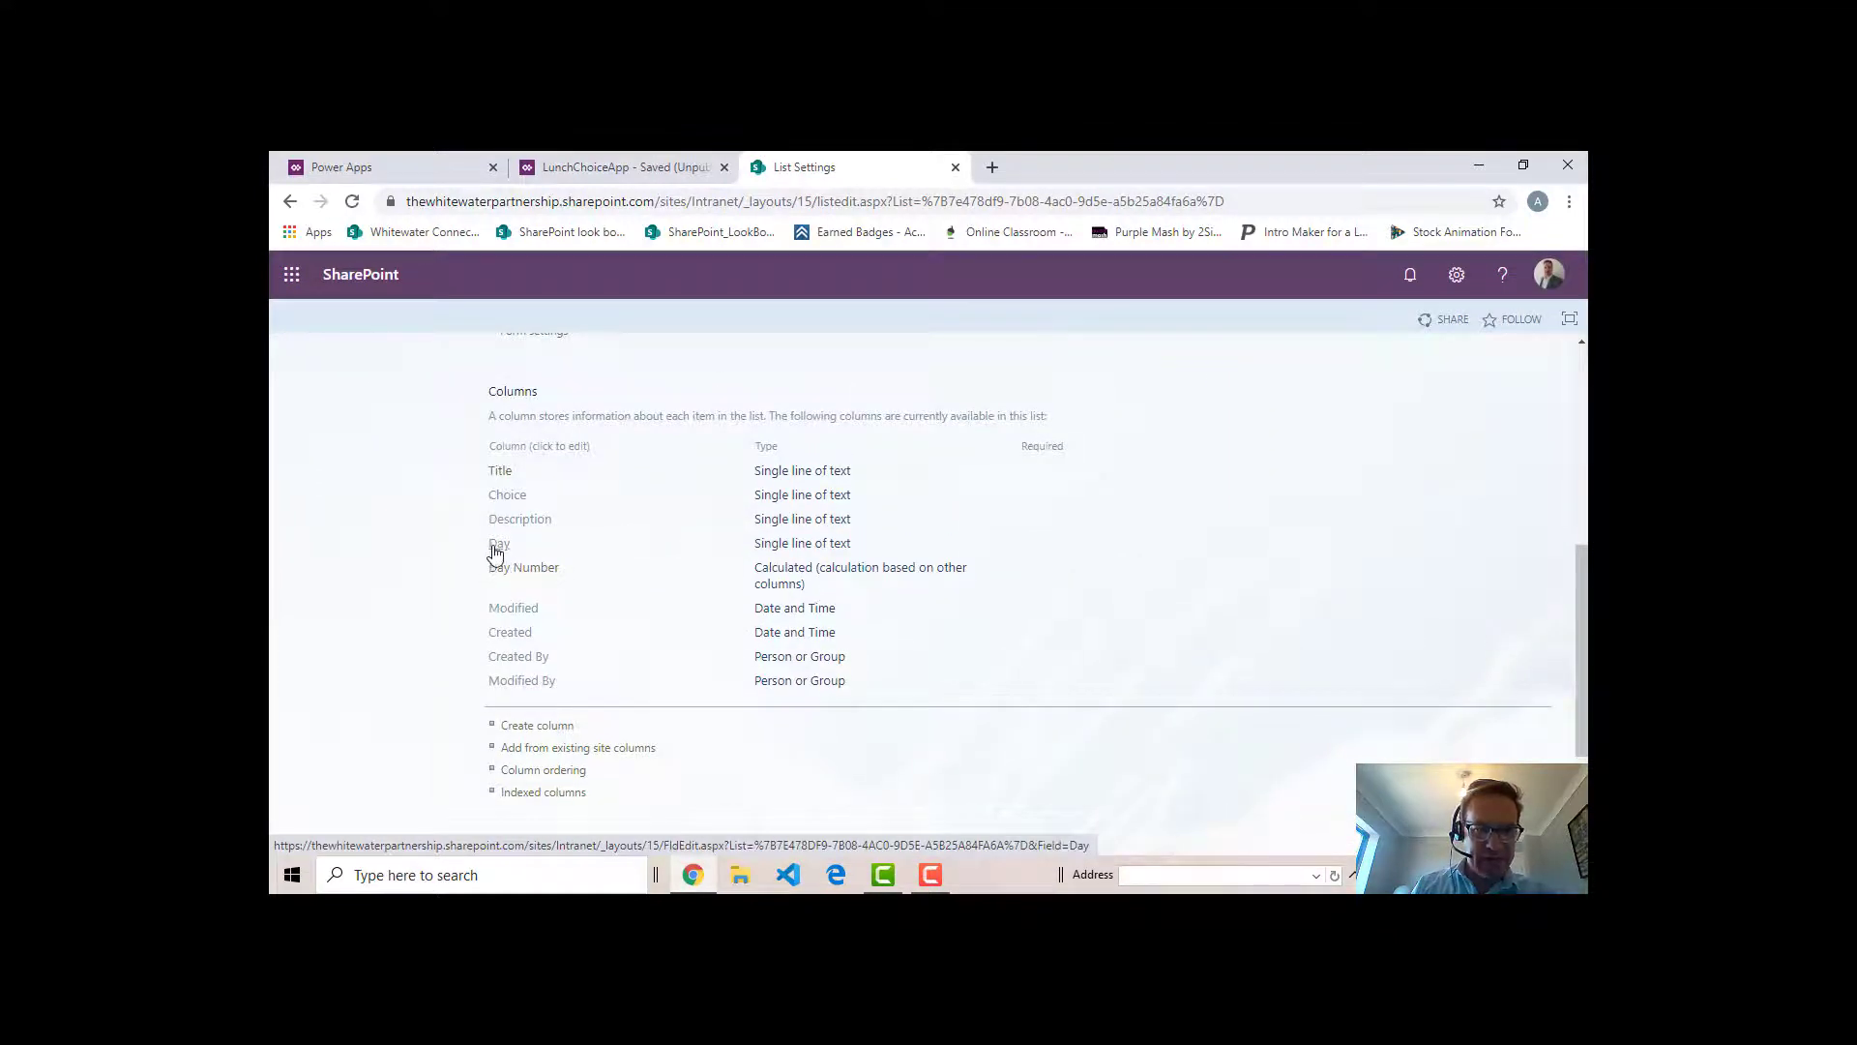
- Open the Day Number column of the Menu Choices list and examine its calculated formula and returned data type
{"action": "left_click", "coordinate": [529, 578]}
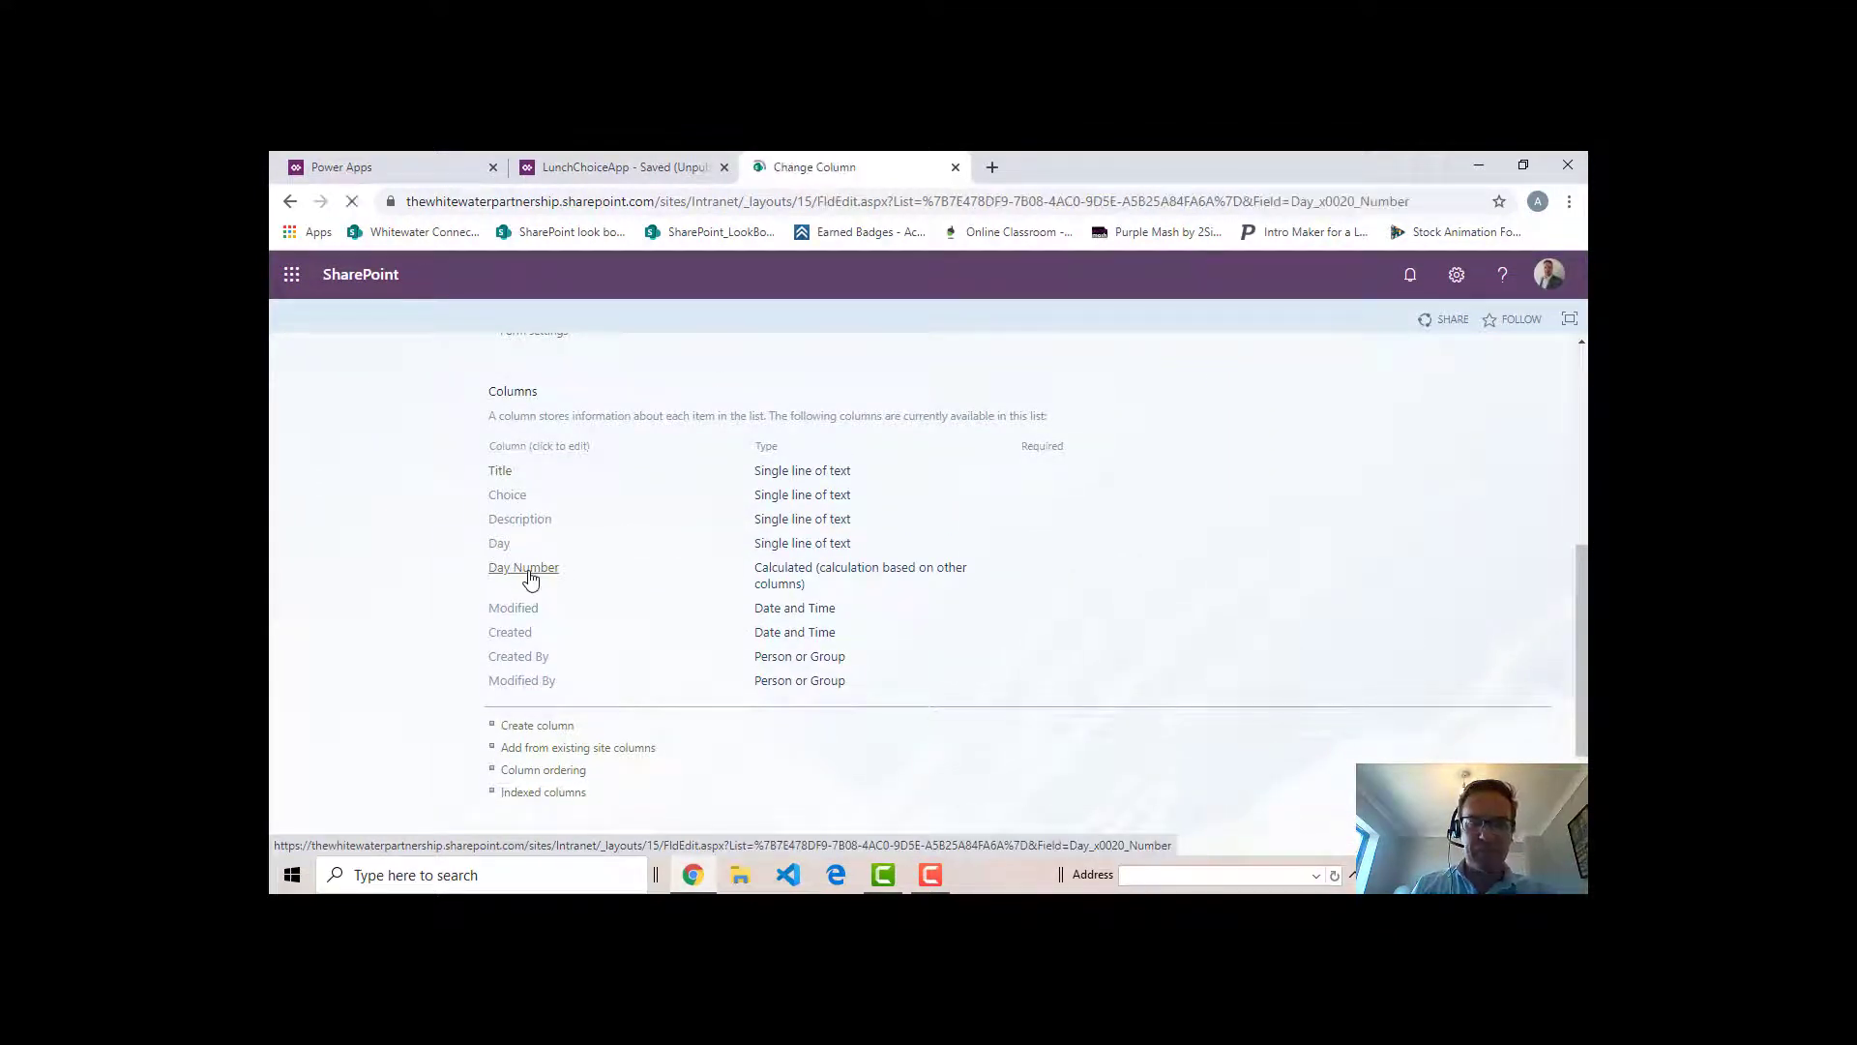
{"action": "scroll", "coordinate": [1027, 569], "scroll_direction": "down", "scroll_amount": 2}
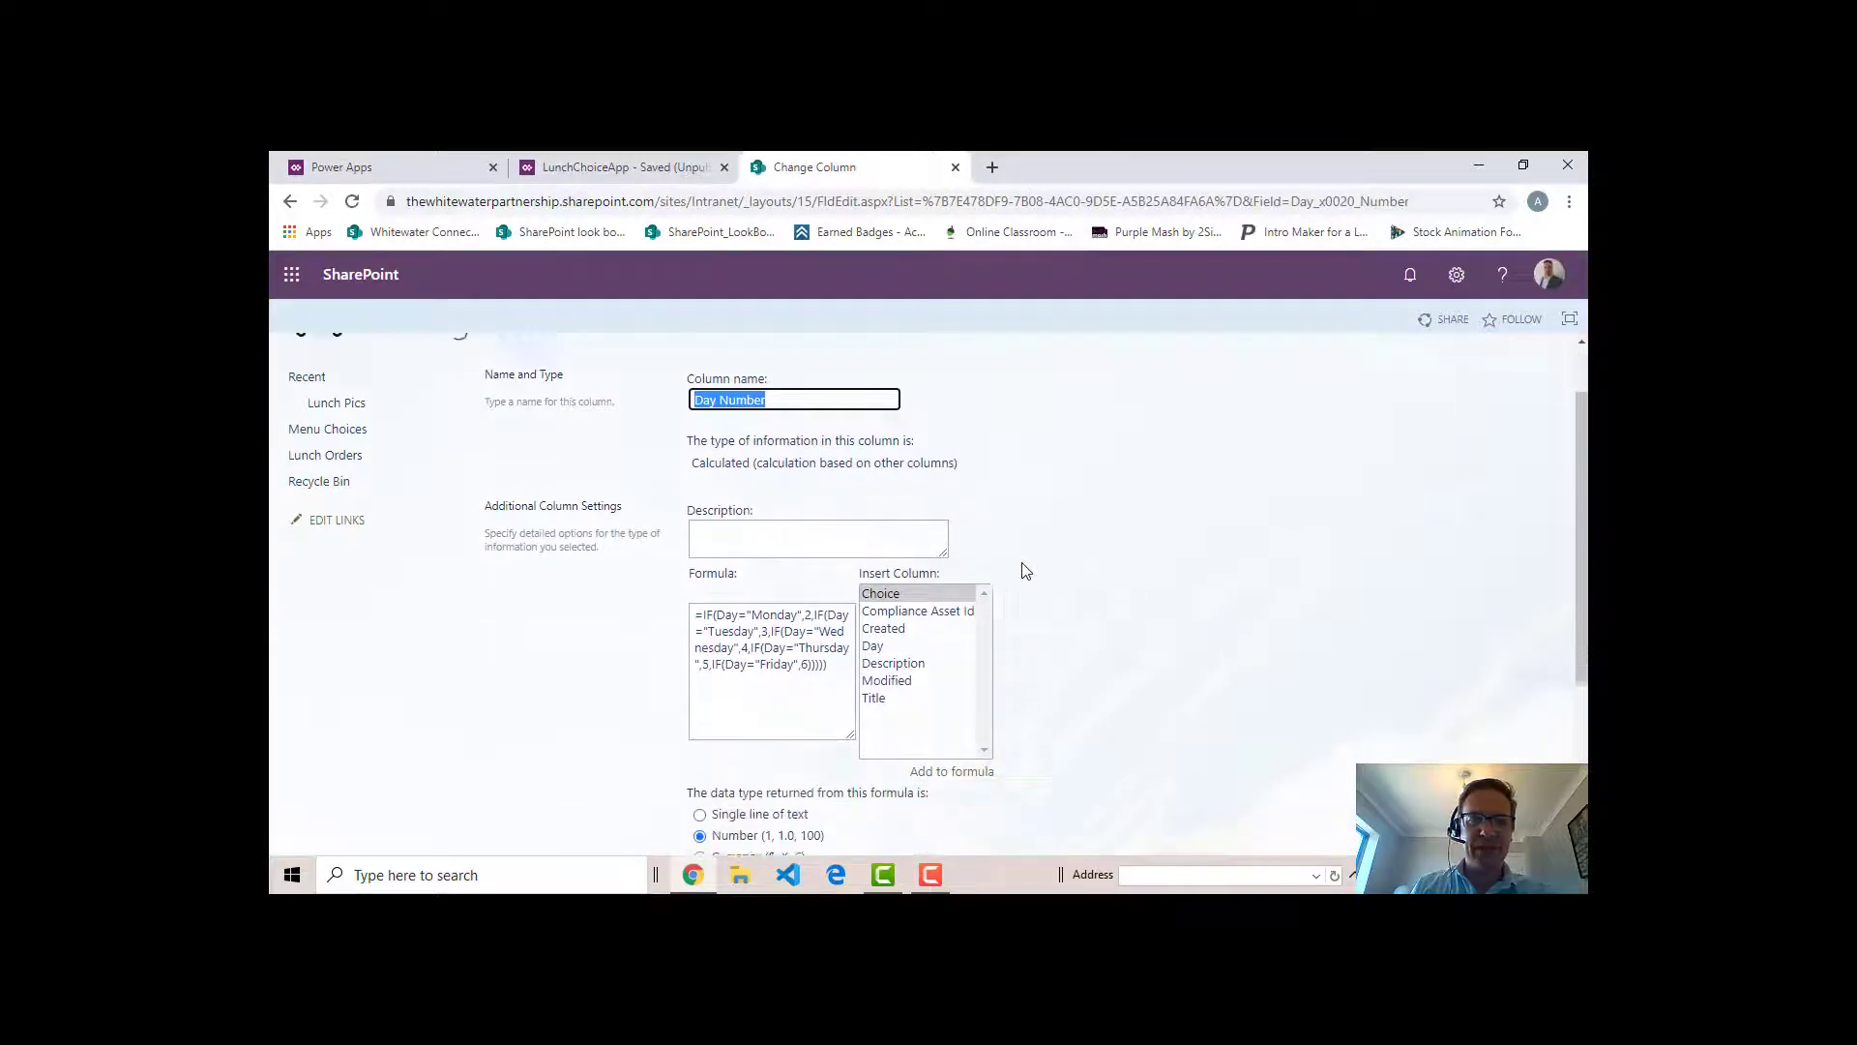
{"action": "scroll", "coordinate": [1037, 560], "scroll_direction": "up", "scroll_amount": 1}
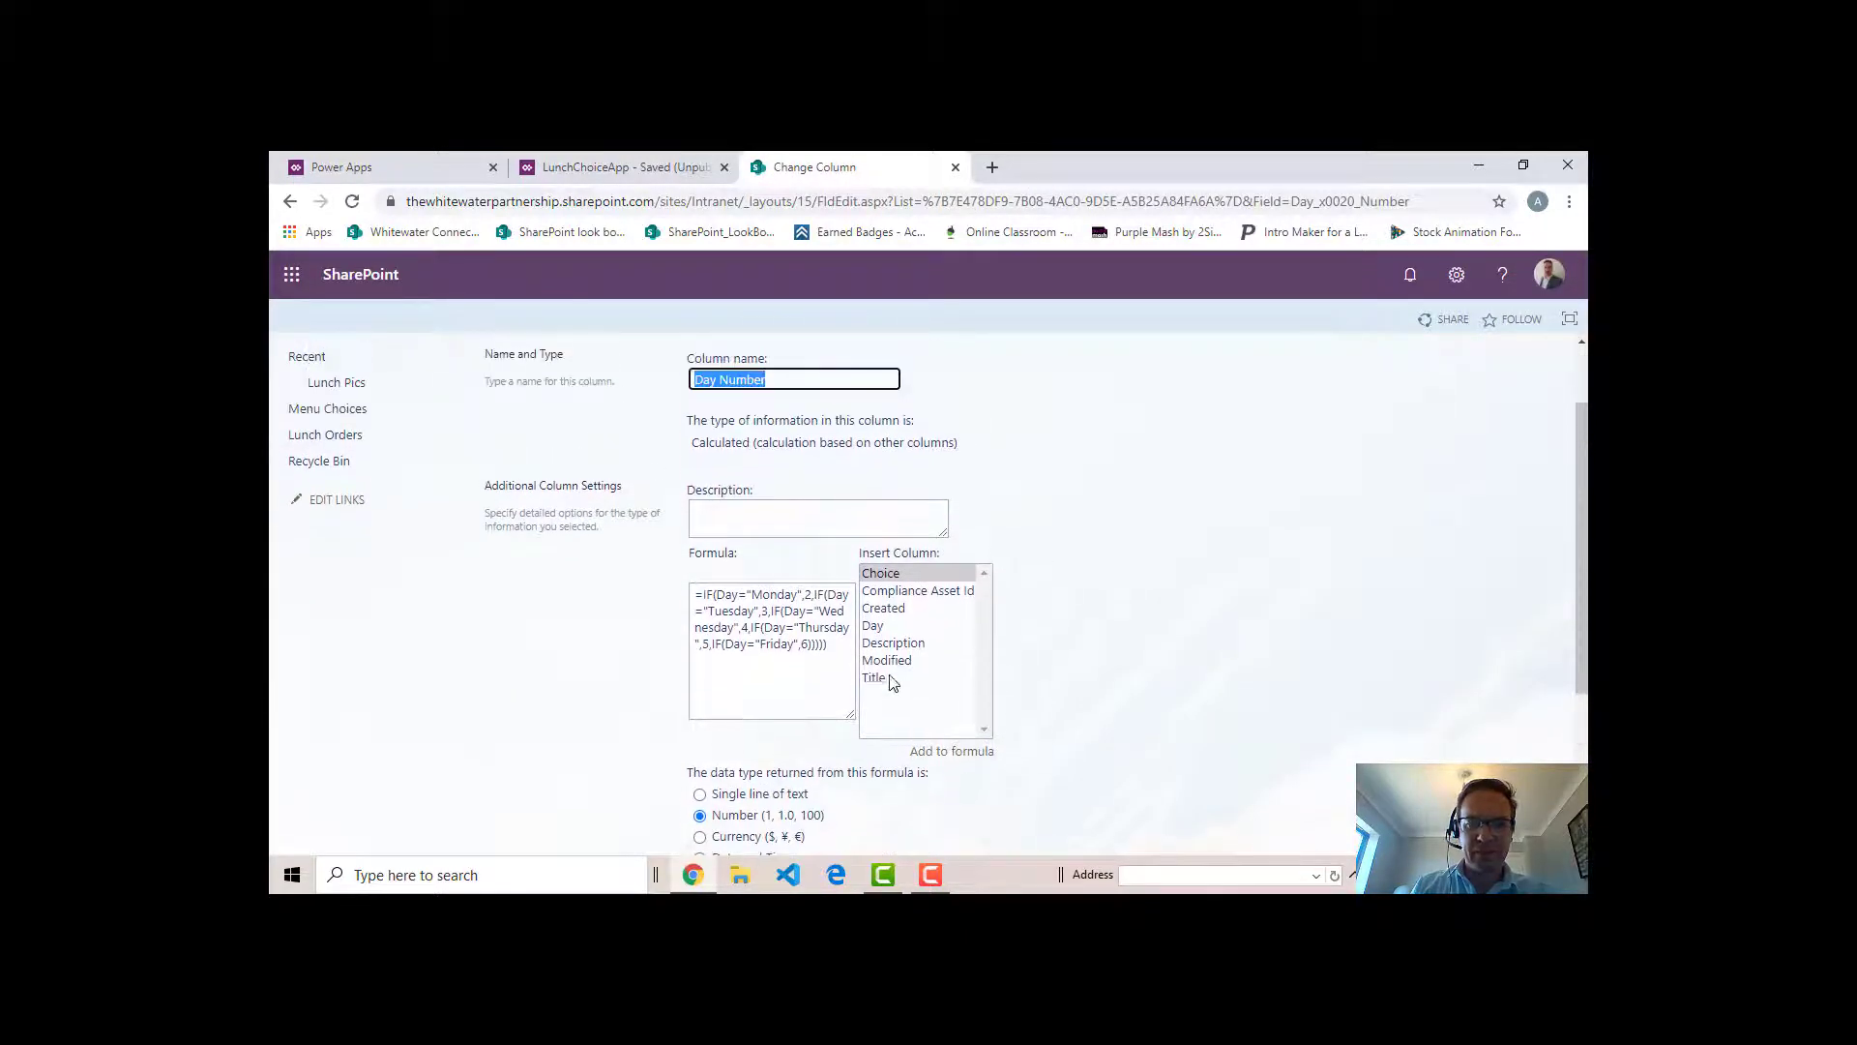
{"action": "left_click_drag", "start_coordinate": [834, 659], "coordinate": [663, 600]}
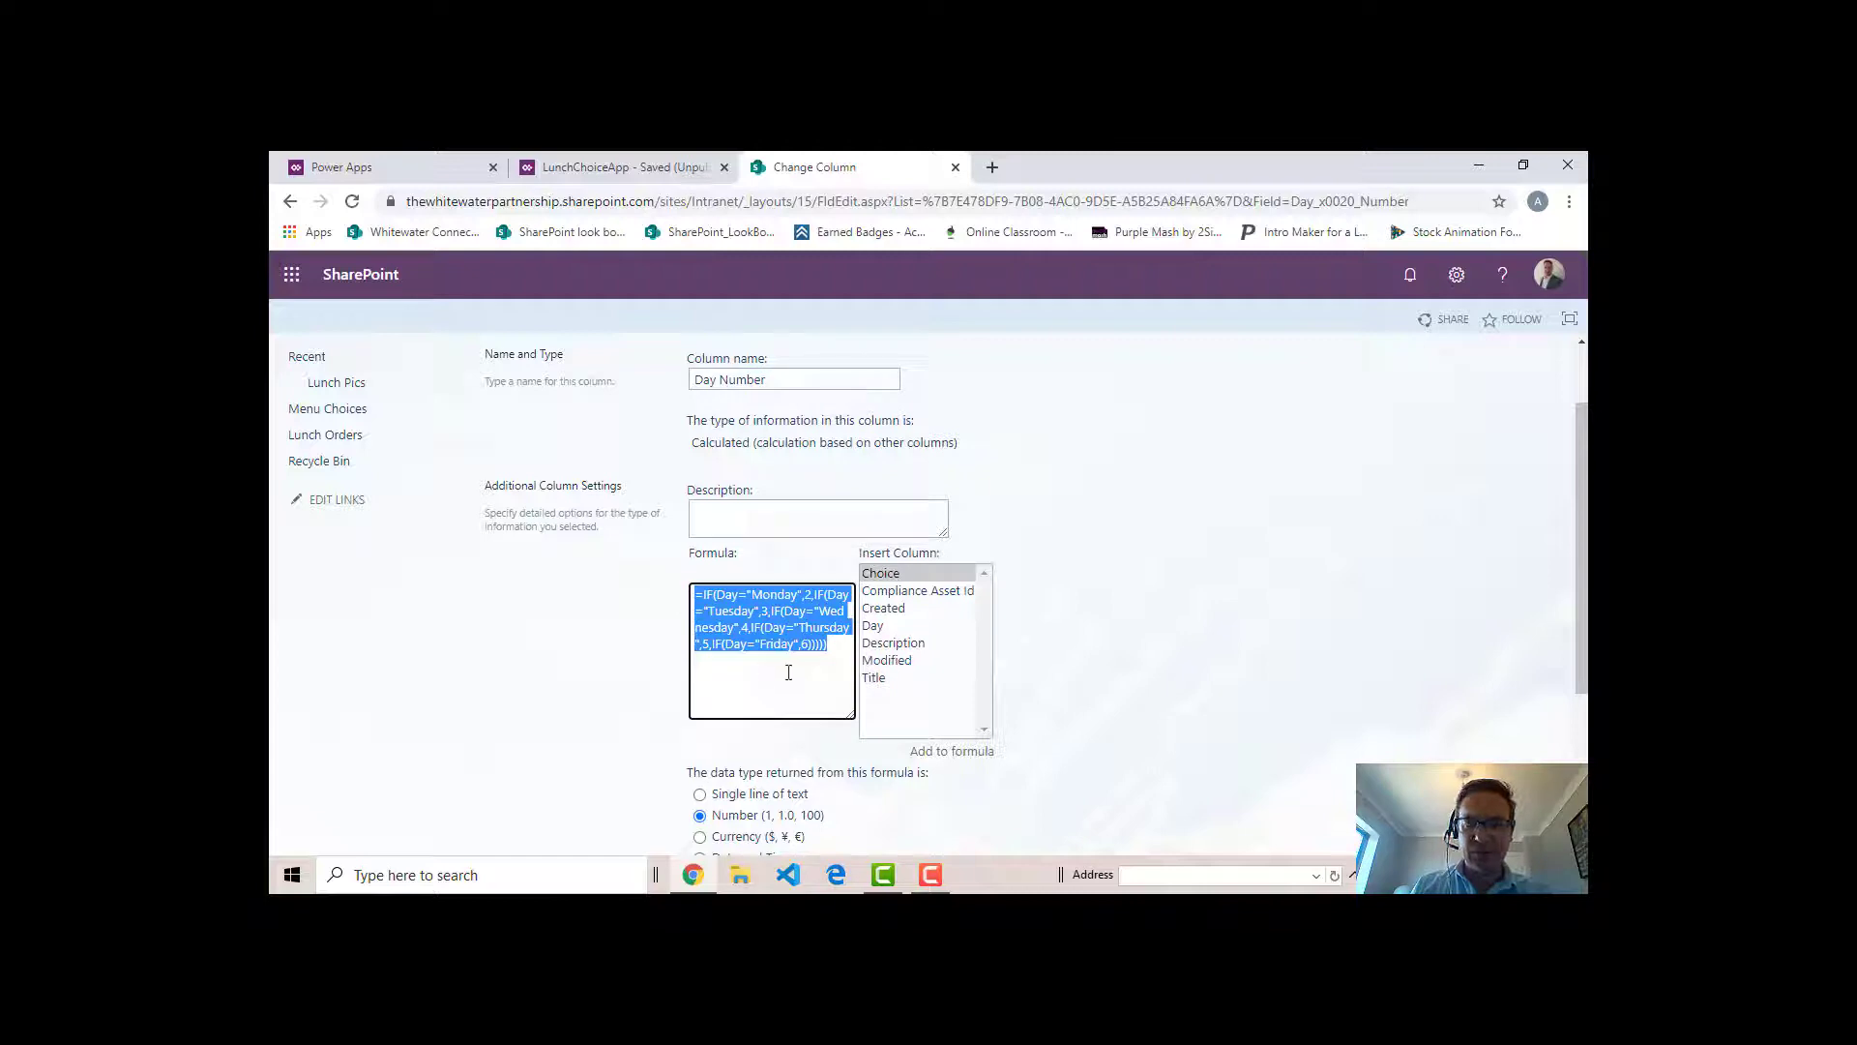
{"action": "scroll", "coordinate": [861, 585], "scroll_direction": "down", "scroll_amount": 1}
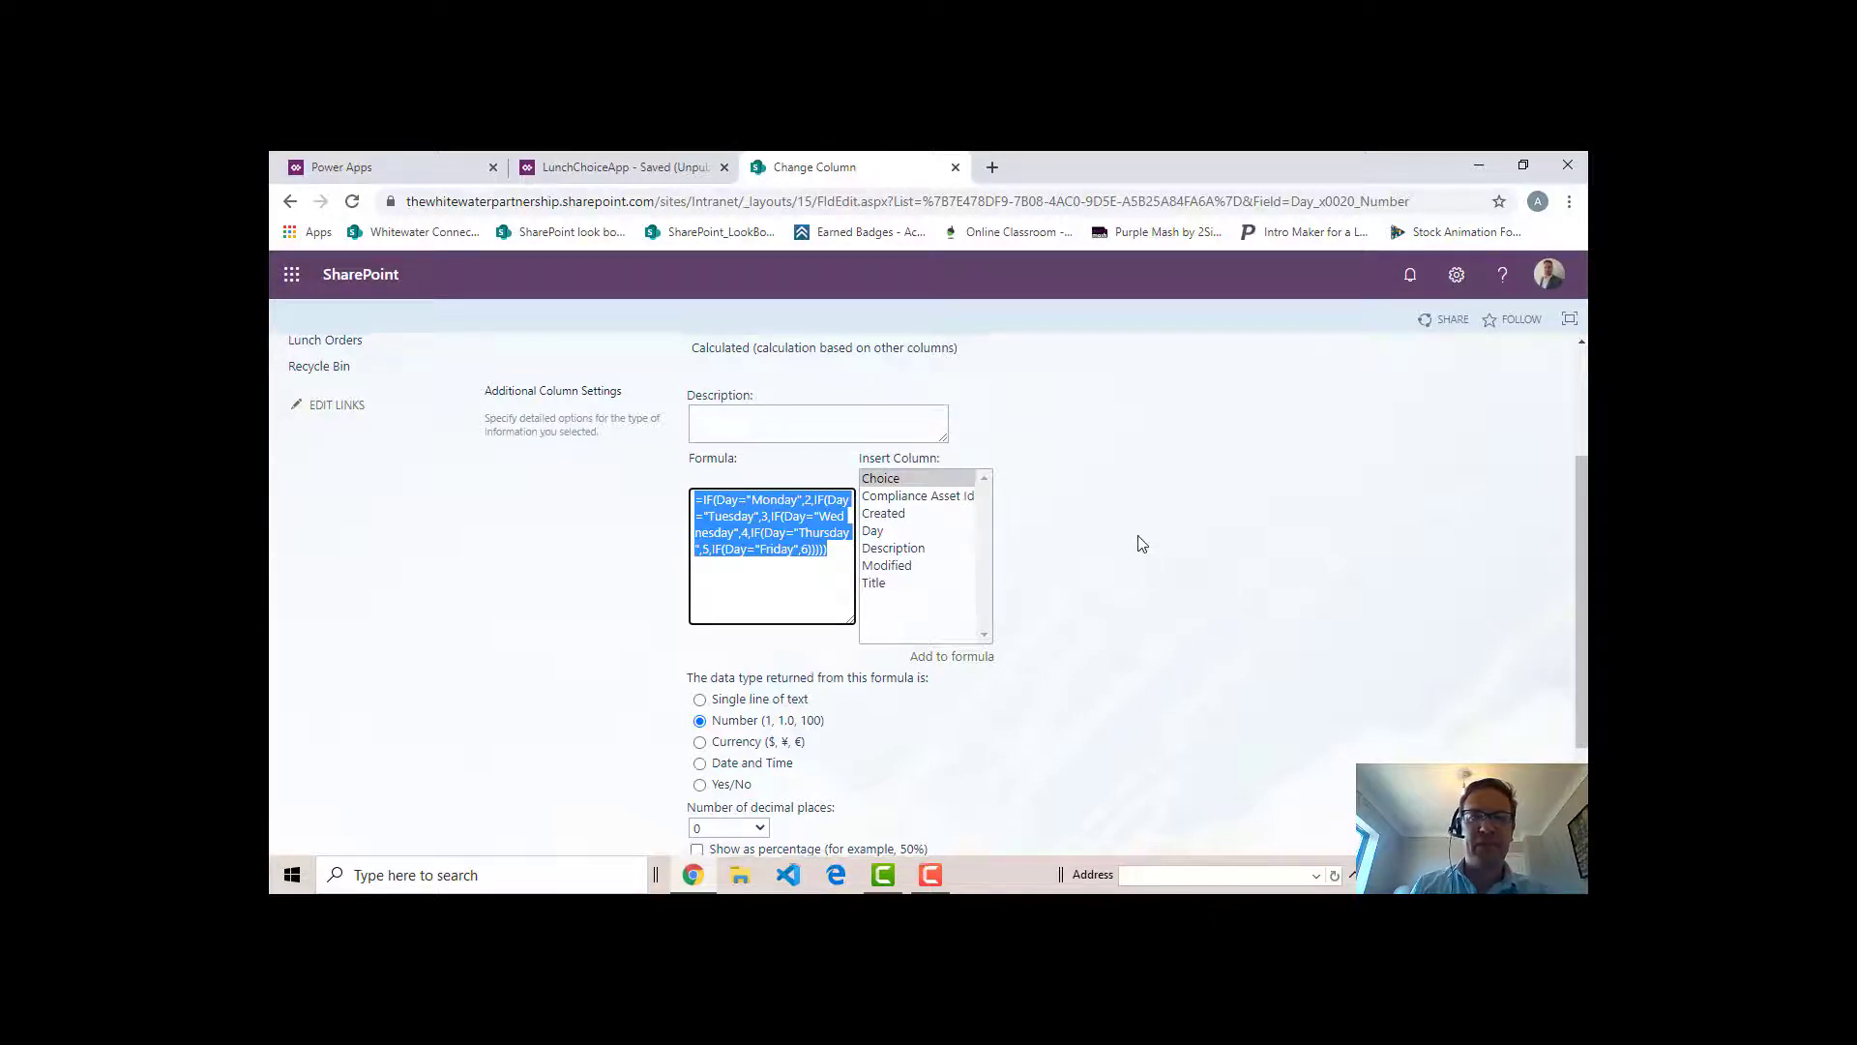
{"action": "scroll", "coordinate": [1146, 542], "scroll_direction": "up", "scroll_amount": 2}
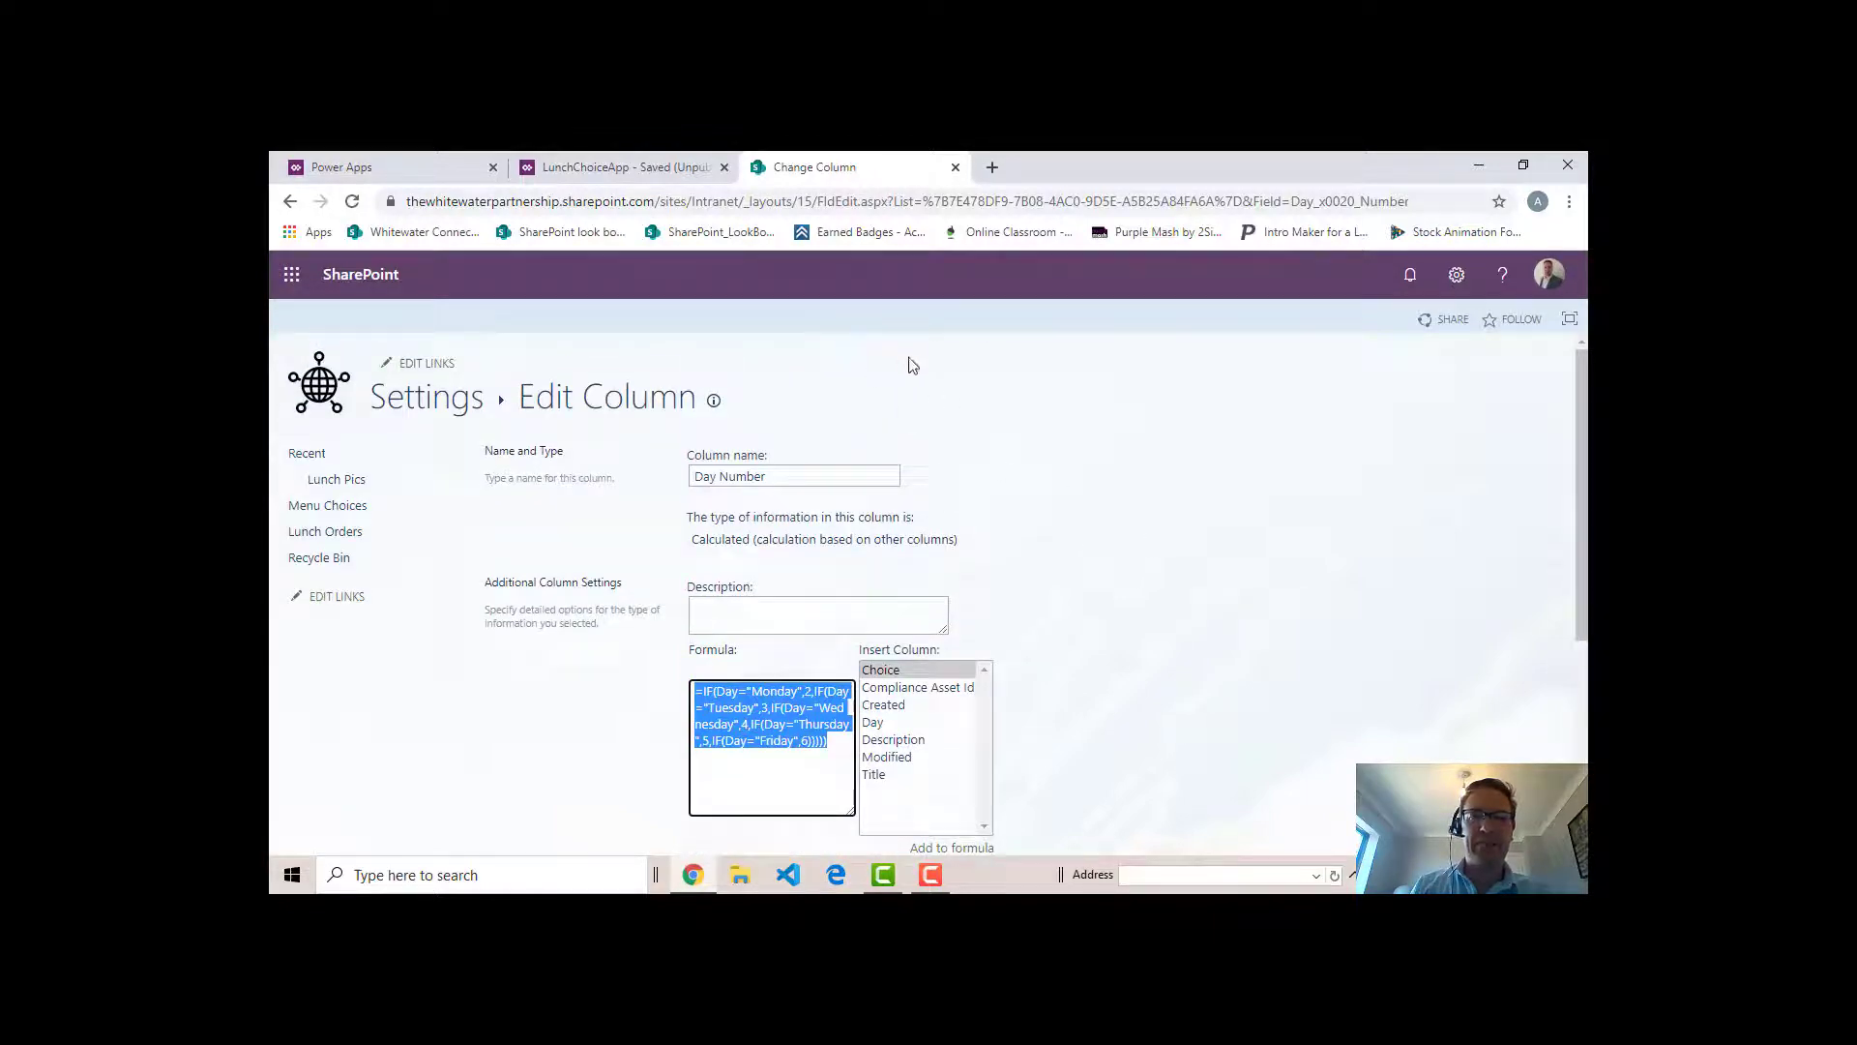
- Switch back to LunchChoiceApp in Power Apps and go to the Orders screen through the hamburger menu
{"action": "left_click", "coordinate": [686, 169]}
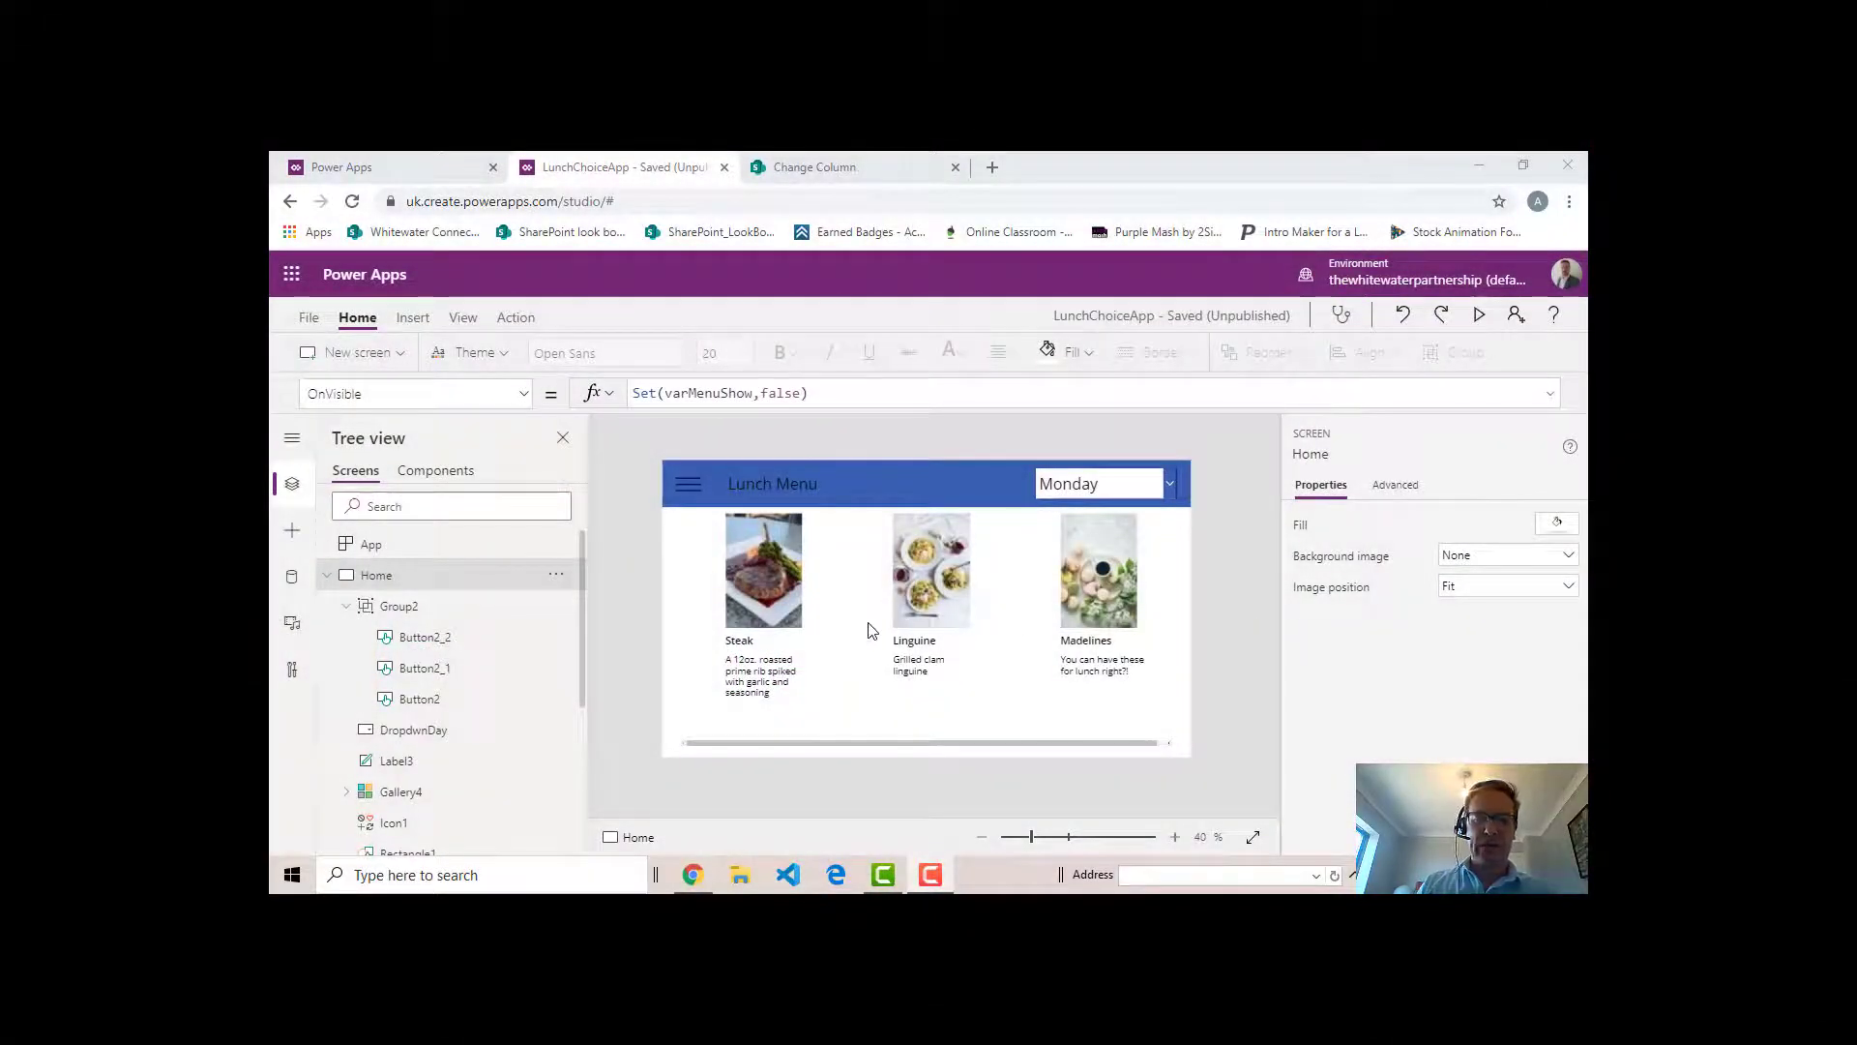
{"action": "left_click", "coordinate": [686, 487]}
{"action": "left_click", "coordinate": [690, 496], "text": "alt"}
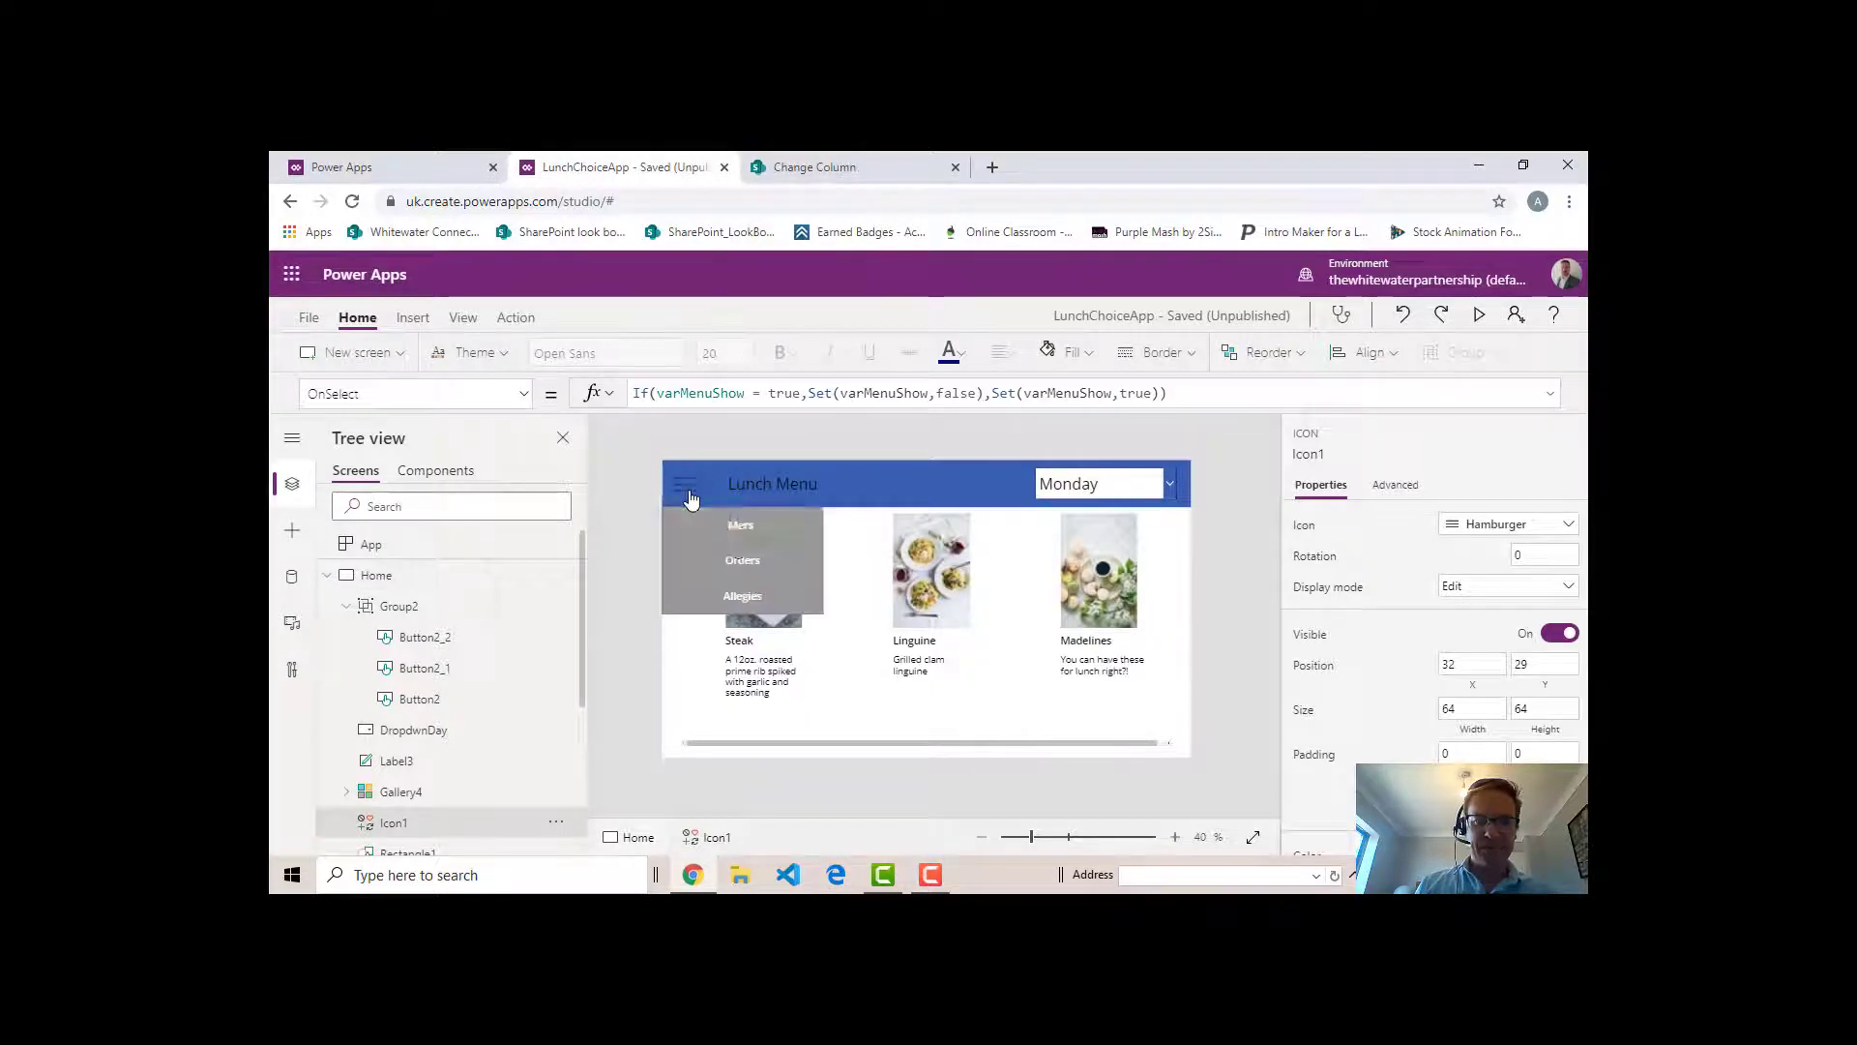
{"action": "left_click", "coordinate": [740, 557], "text": "alt"}
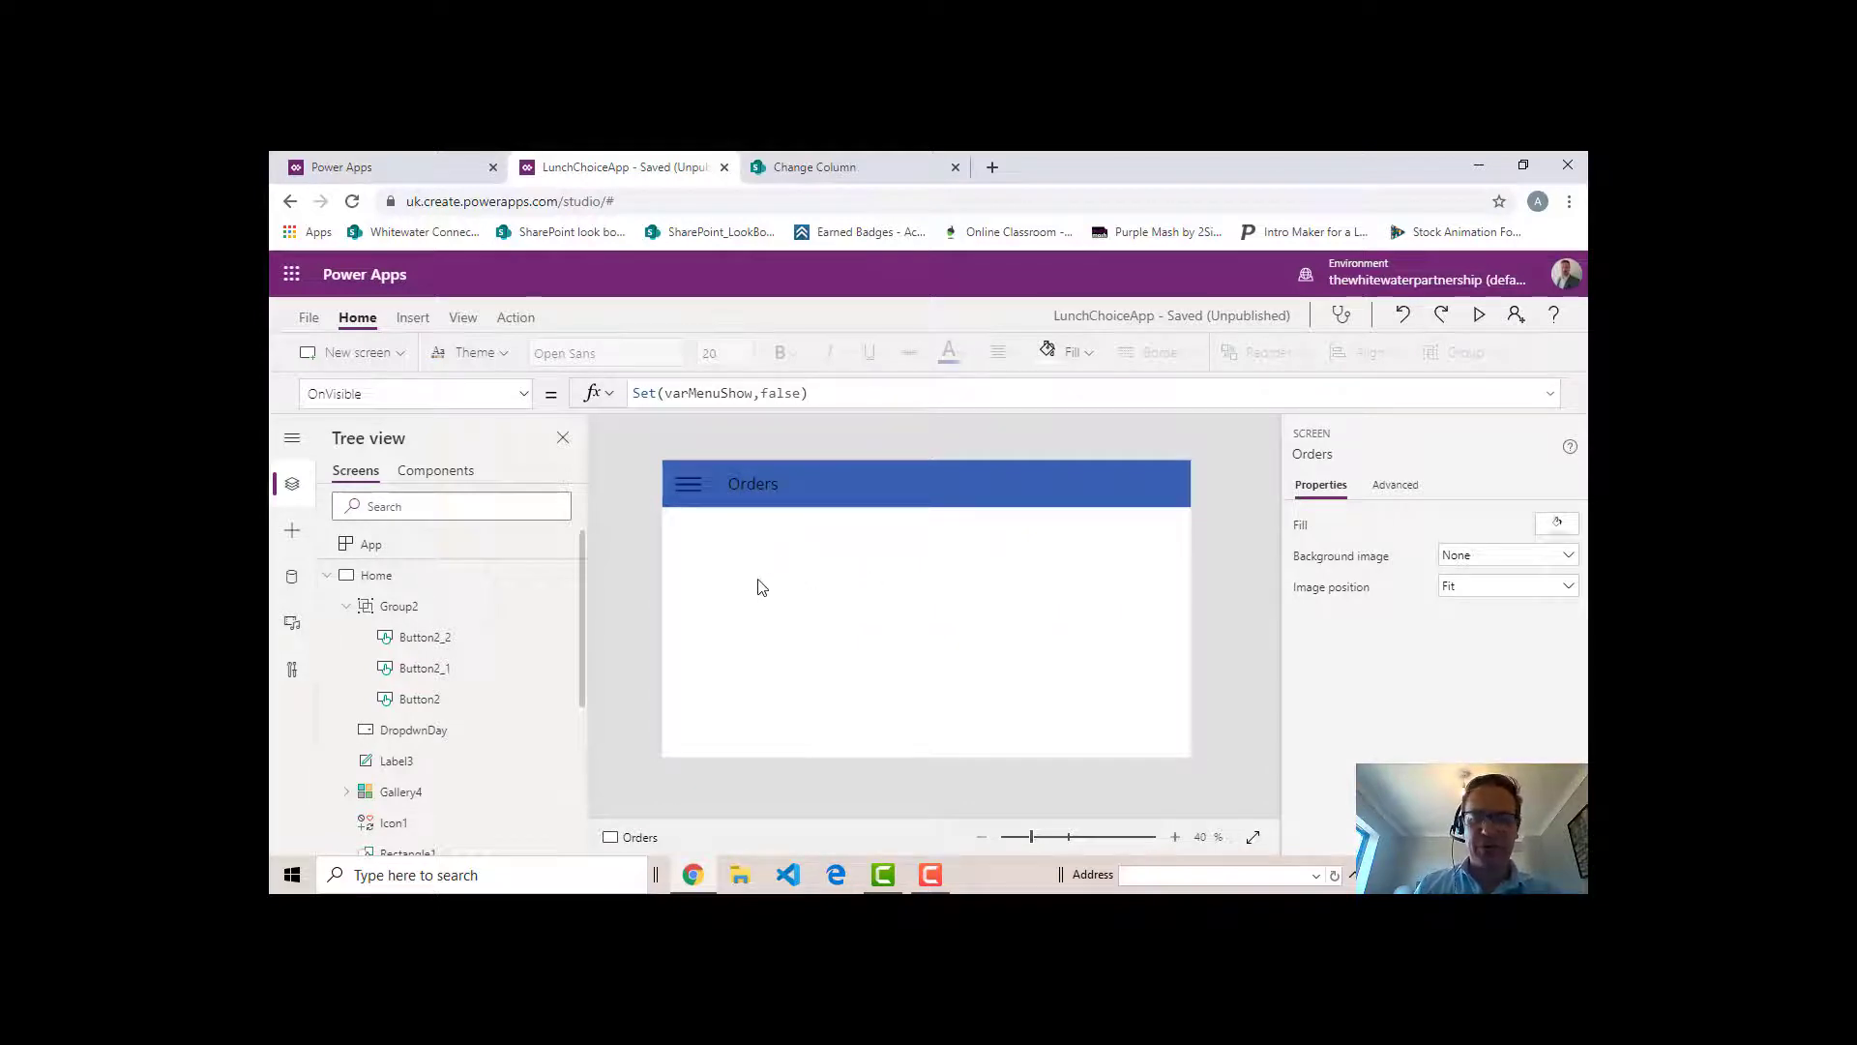
- Insert a label below the Orders screen's header bar and set its text to "Lunch Choice"
{"action": "left_click", "coordinate": [414, 318]}
{"action": "left_click", "coordinate": [461, 352]}
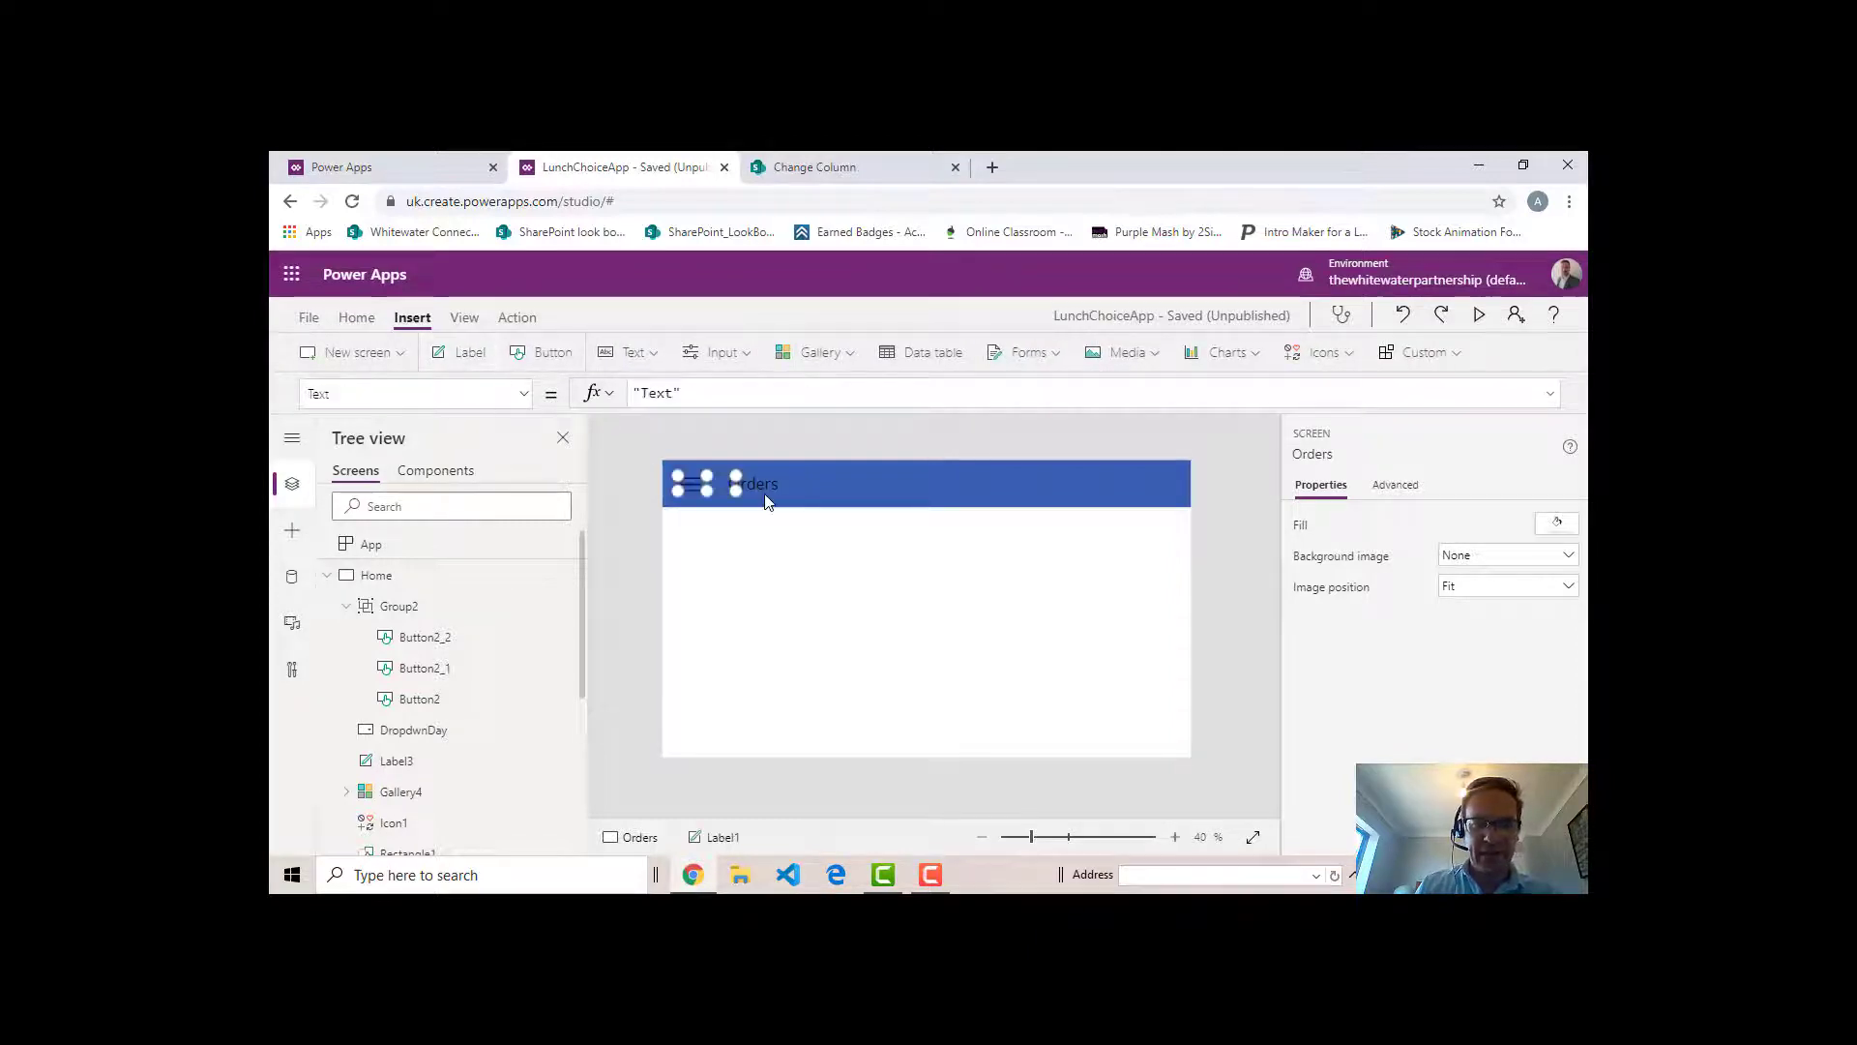
{"action": "left_click_drag", "start_coordinate": [724, 488], "coordinate": [827, 584]}
{"action": "double_click", "coordinate": [715, 560]}
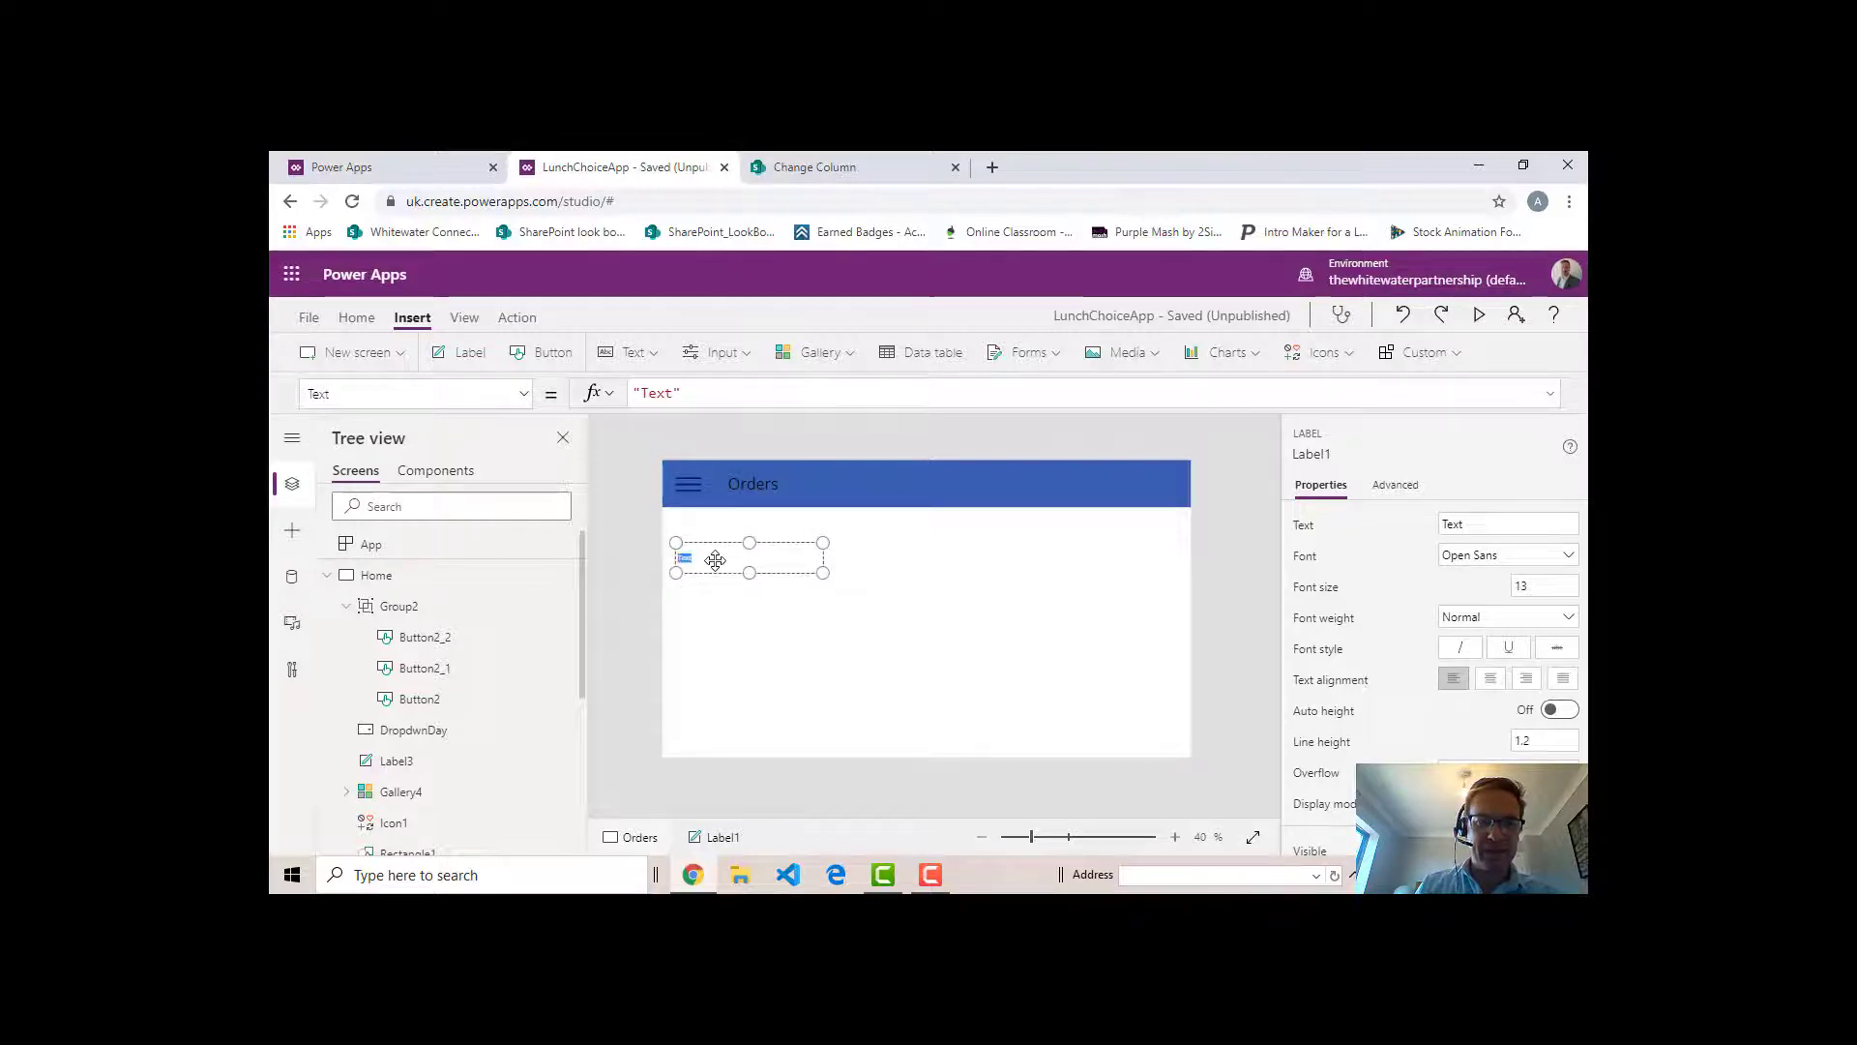
{"action": "type", "text": "Lunch Choice"}
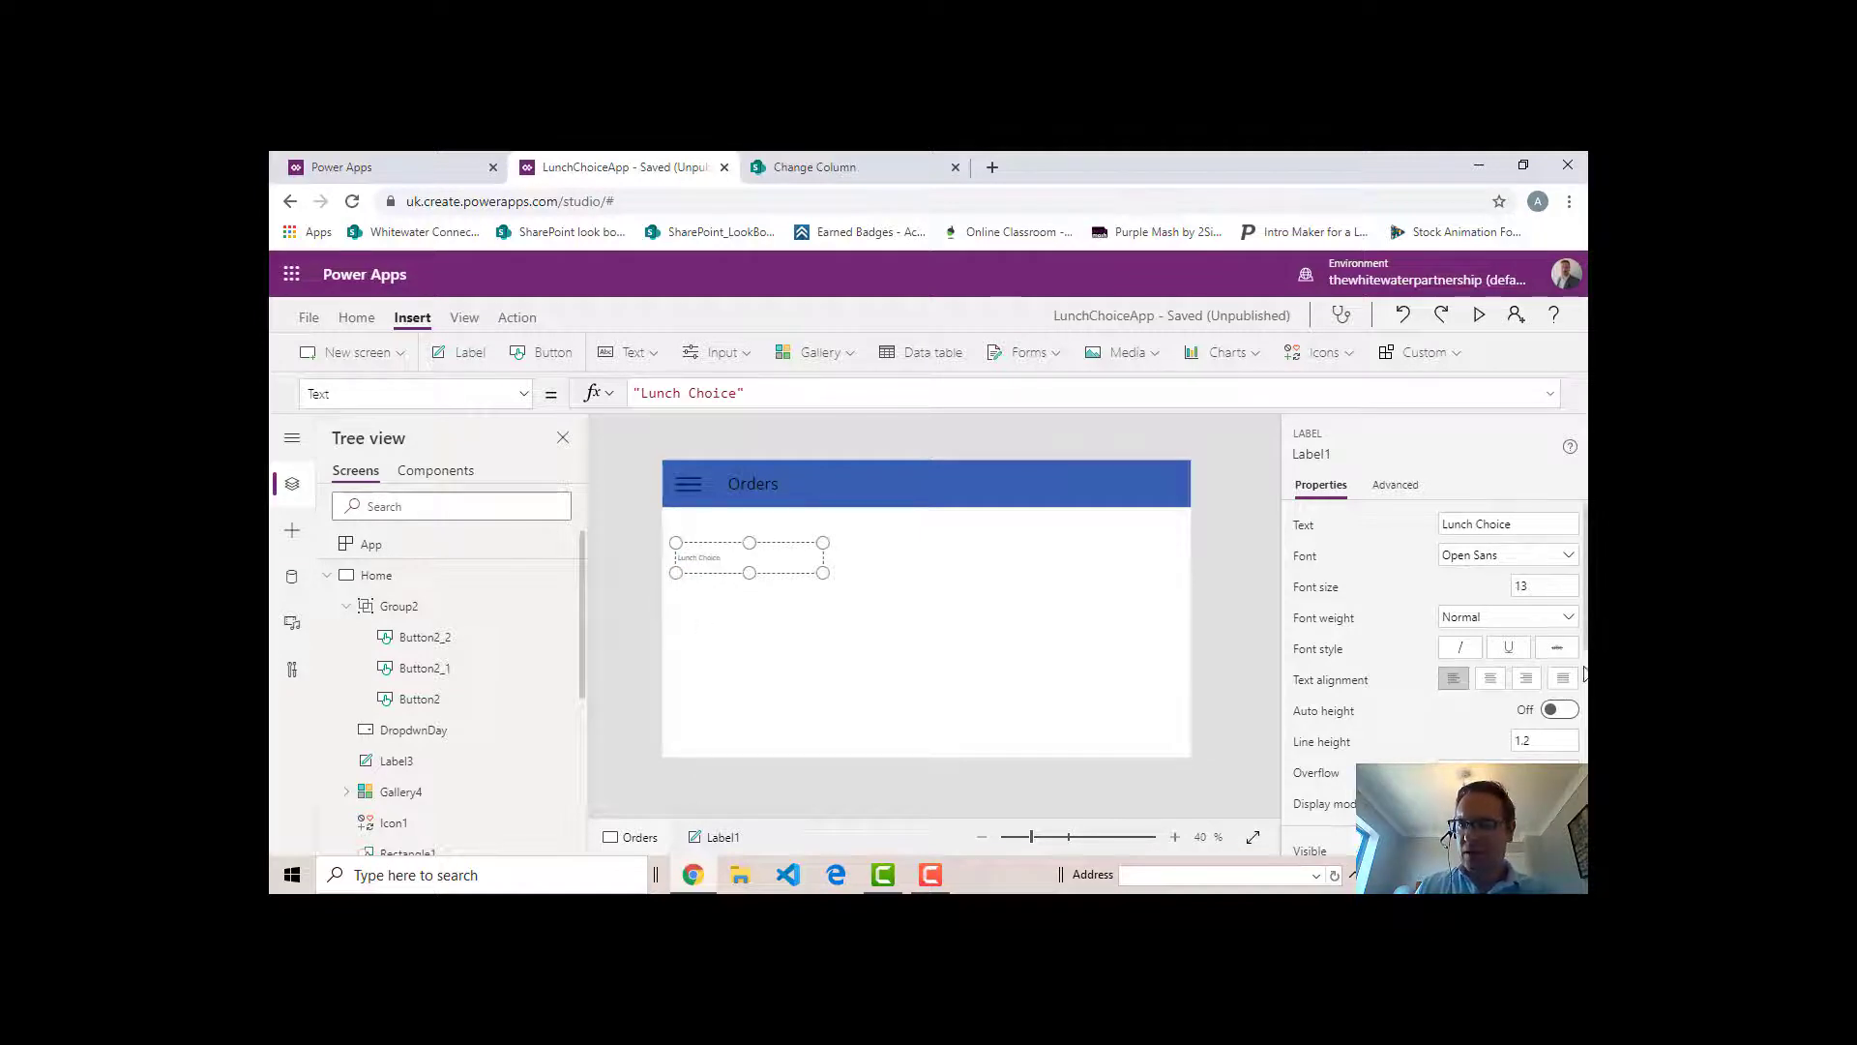
- Set the Lunch Choice label's font size to 25 and deselect the label
{"action": "left_click", "coordinate": [1528, 586]}
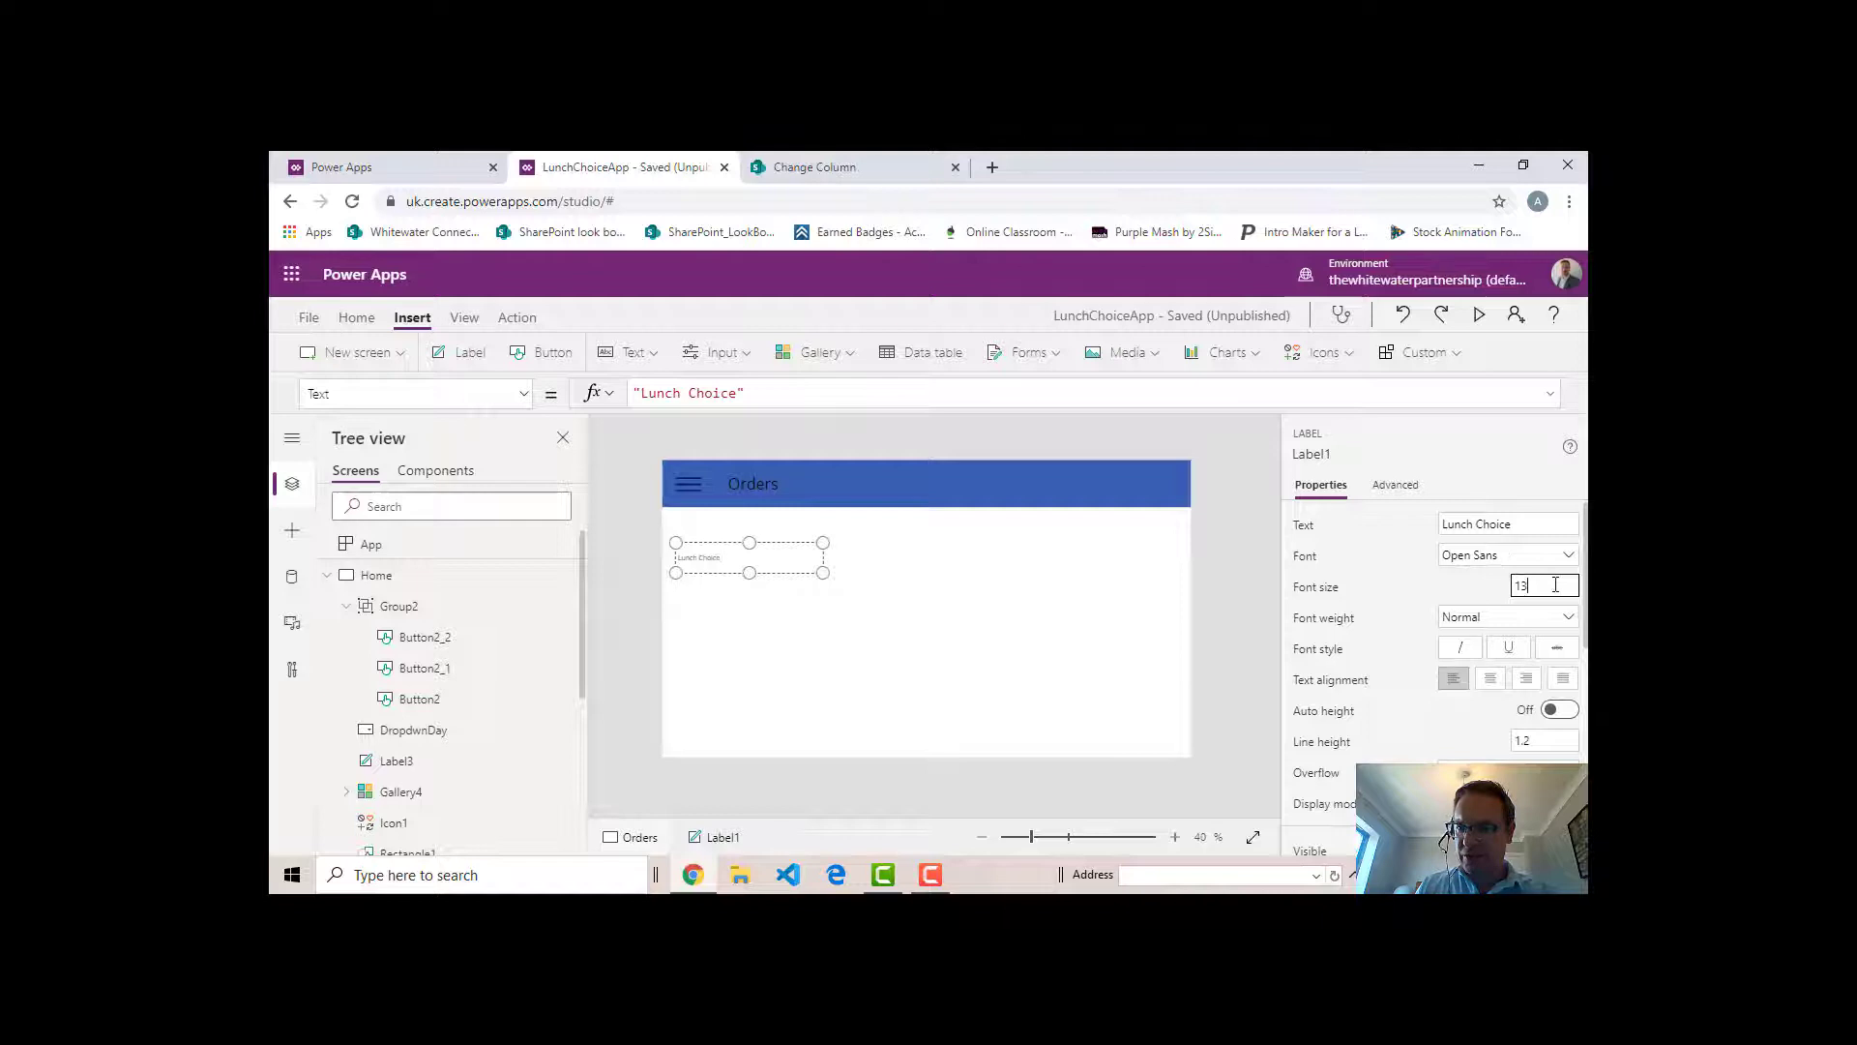
{"action": "type", "text": "2"}
{"action": "left_click", "coordinate": [1478, 609]}
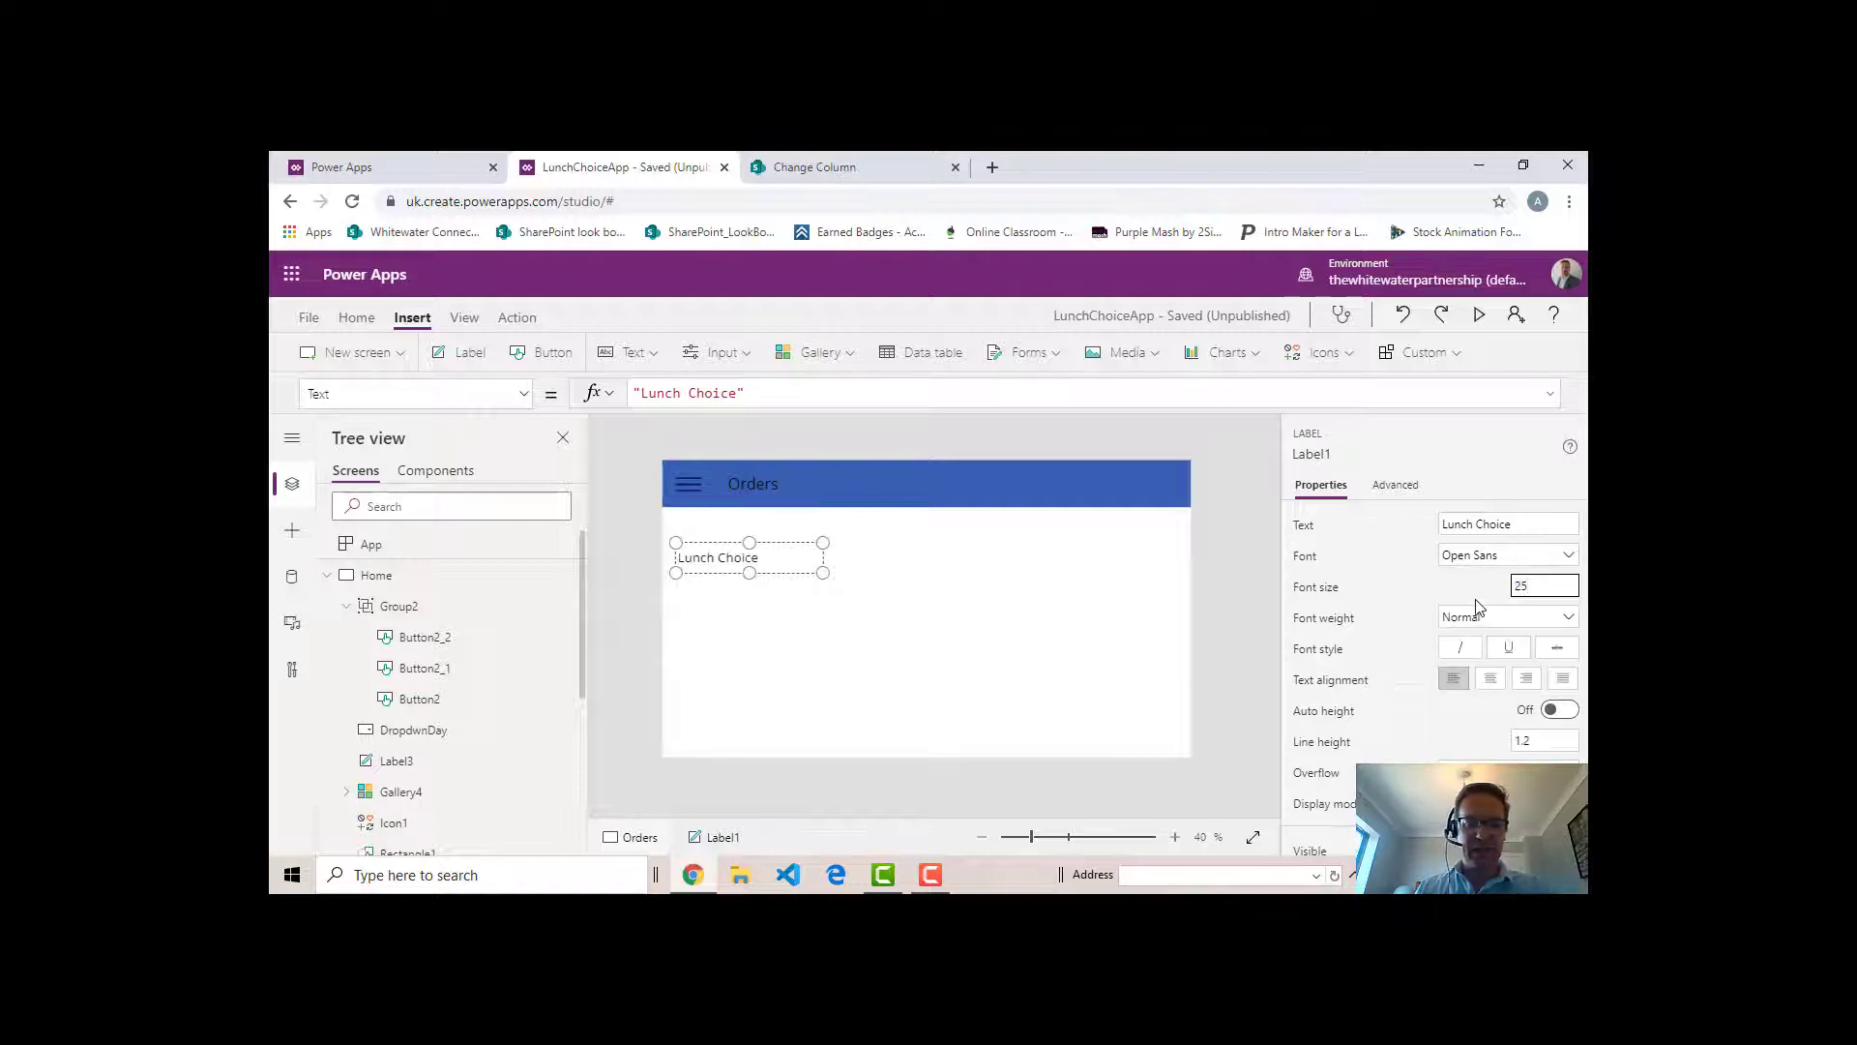
{"action": "left_click", "coordinate": [878, 558]}
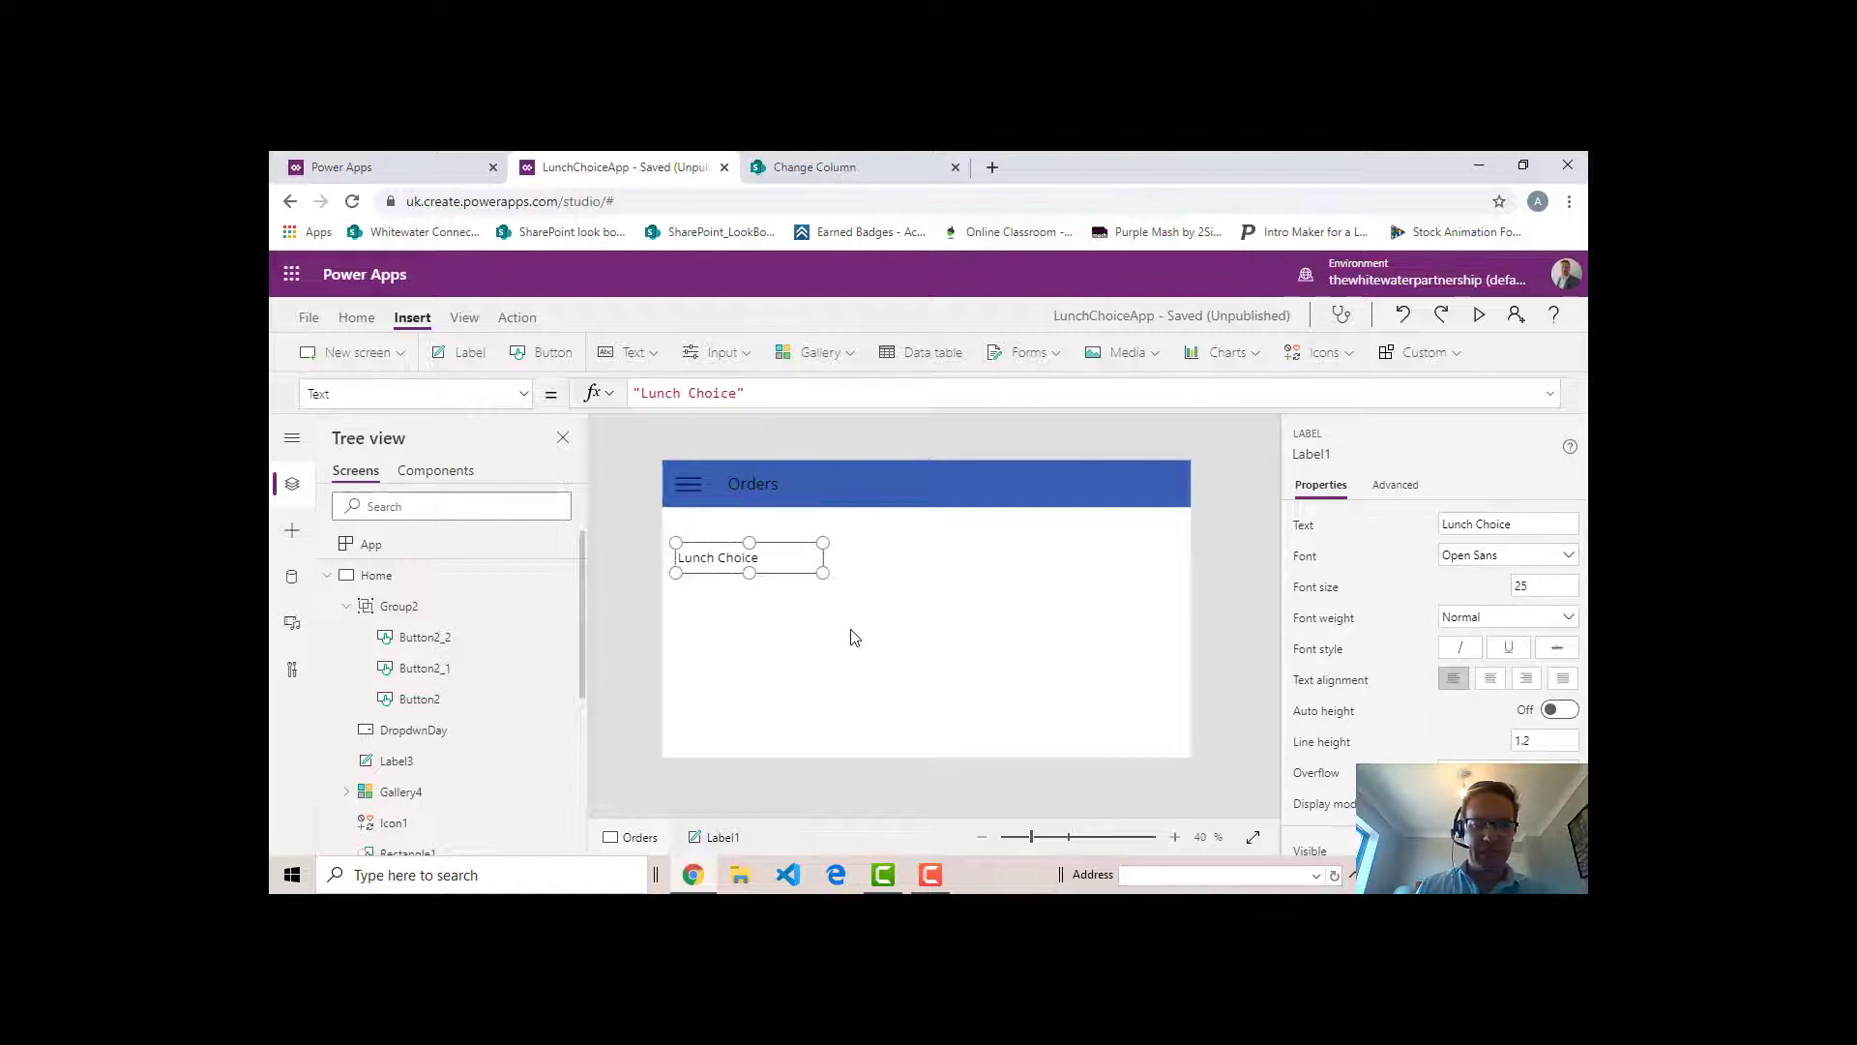
{"action": "left_click", "coordinate": [886, 588]}
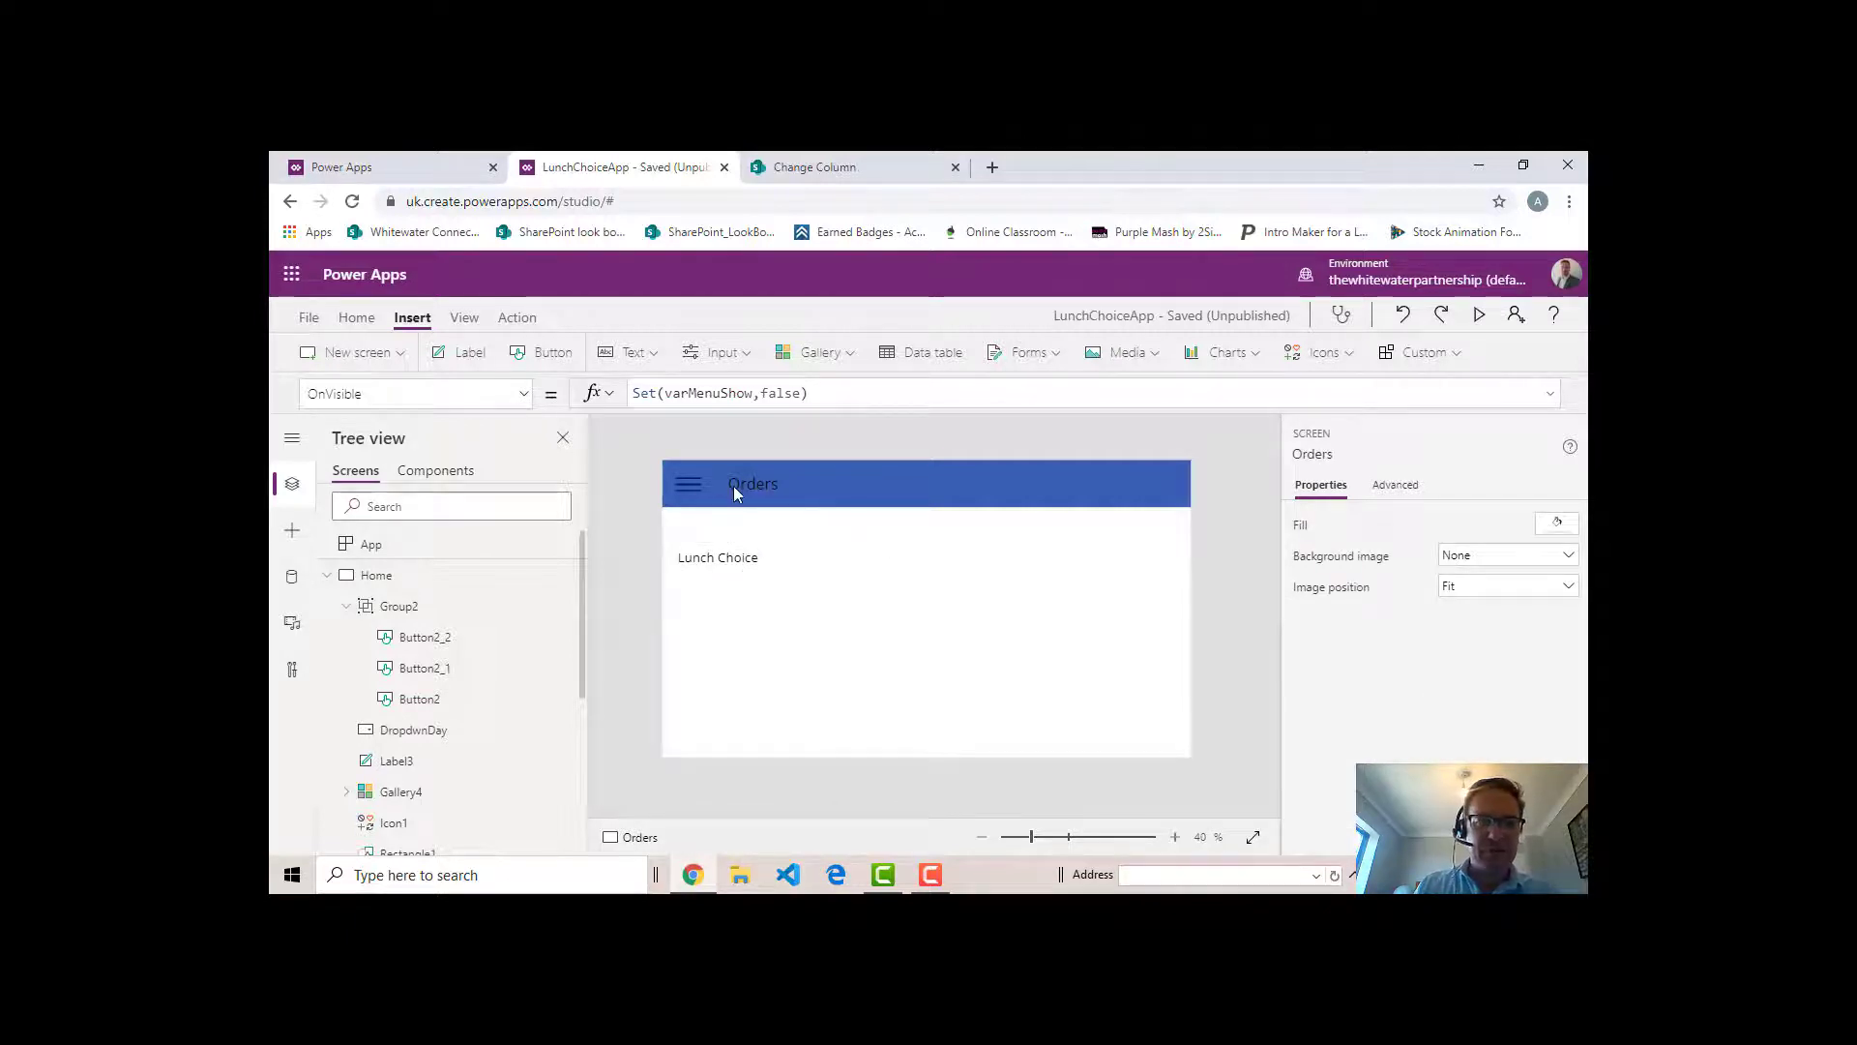
- Insert a drop down control on the Orders screen directly below the Lunch Choice label
{"action": "left_click", "coordinate": [750, 356]}
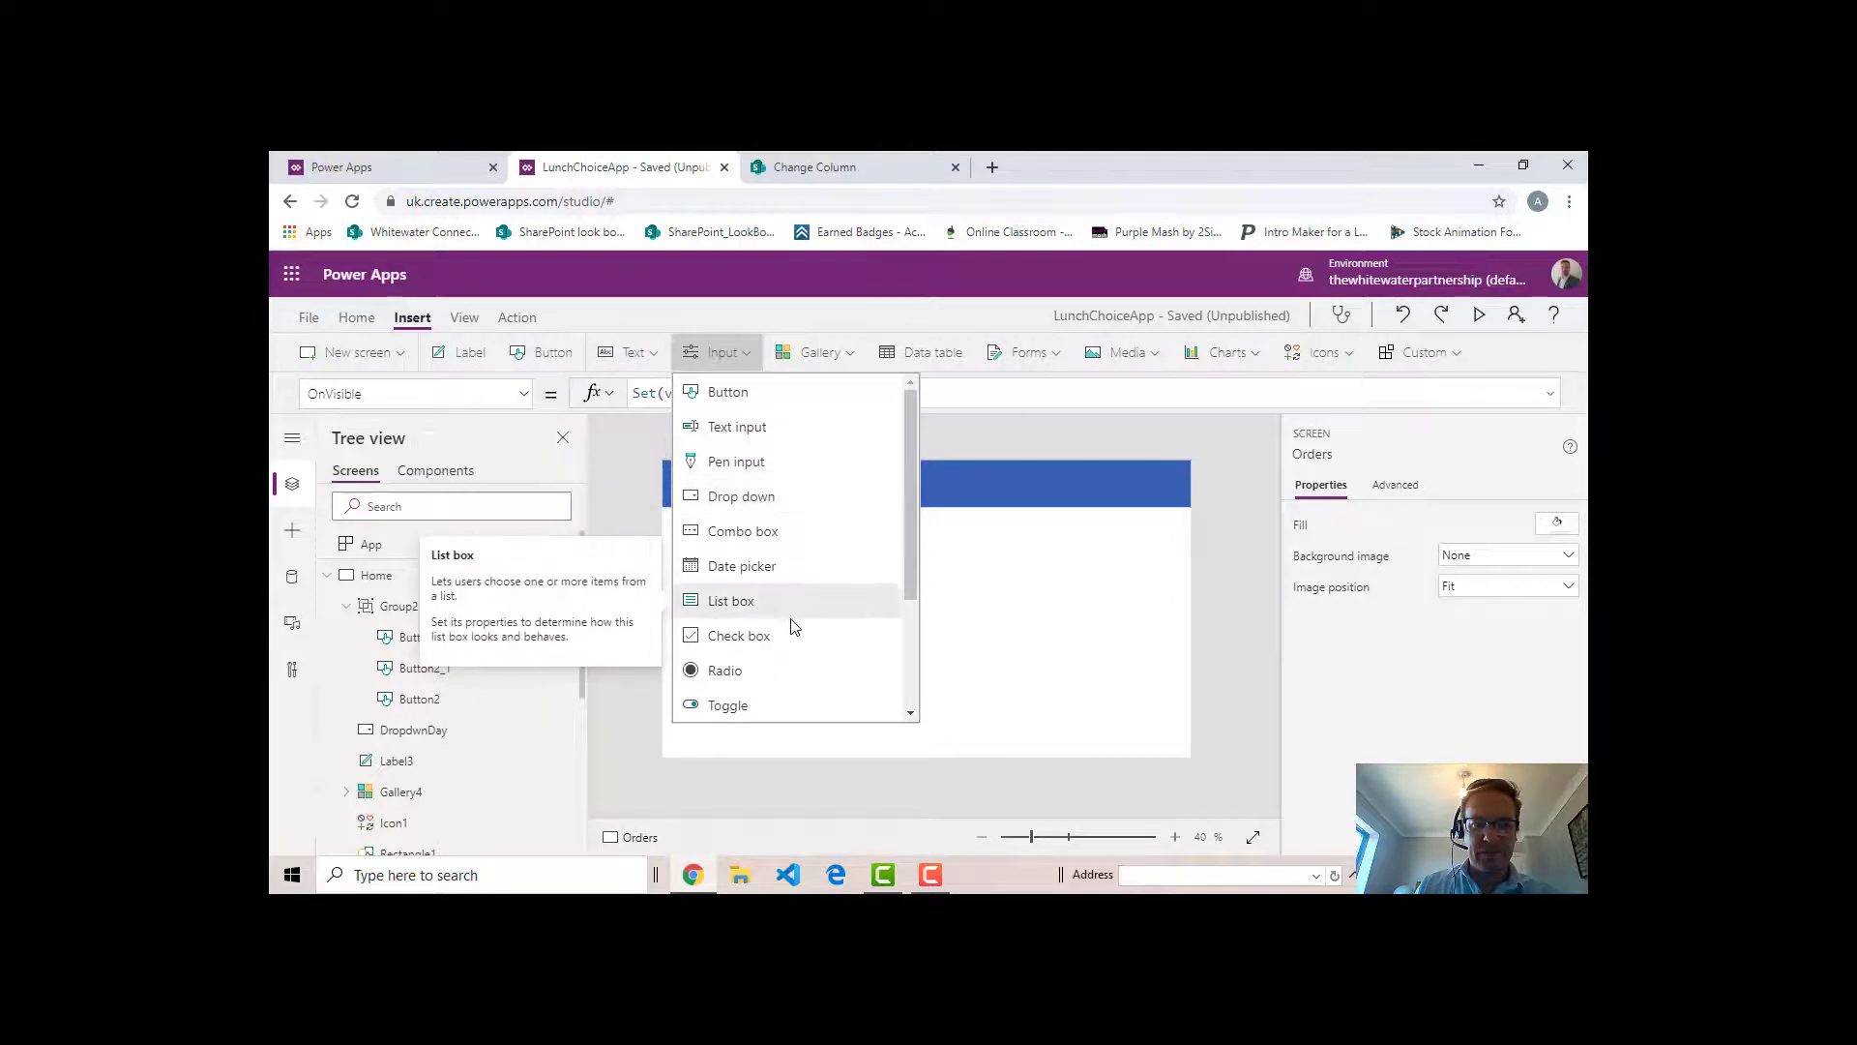
{"action": "left_click", "coordinate": [741, 496]}
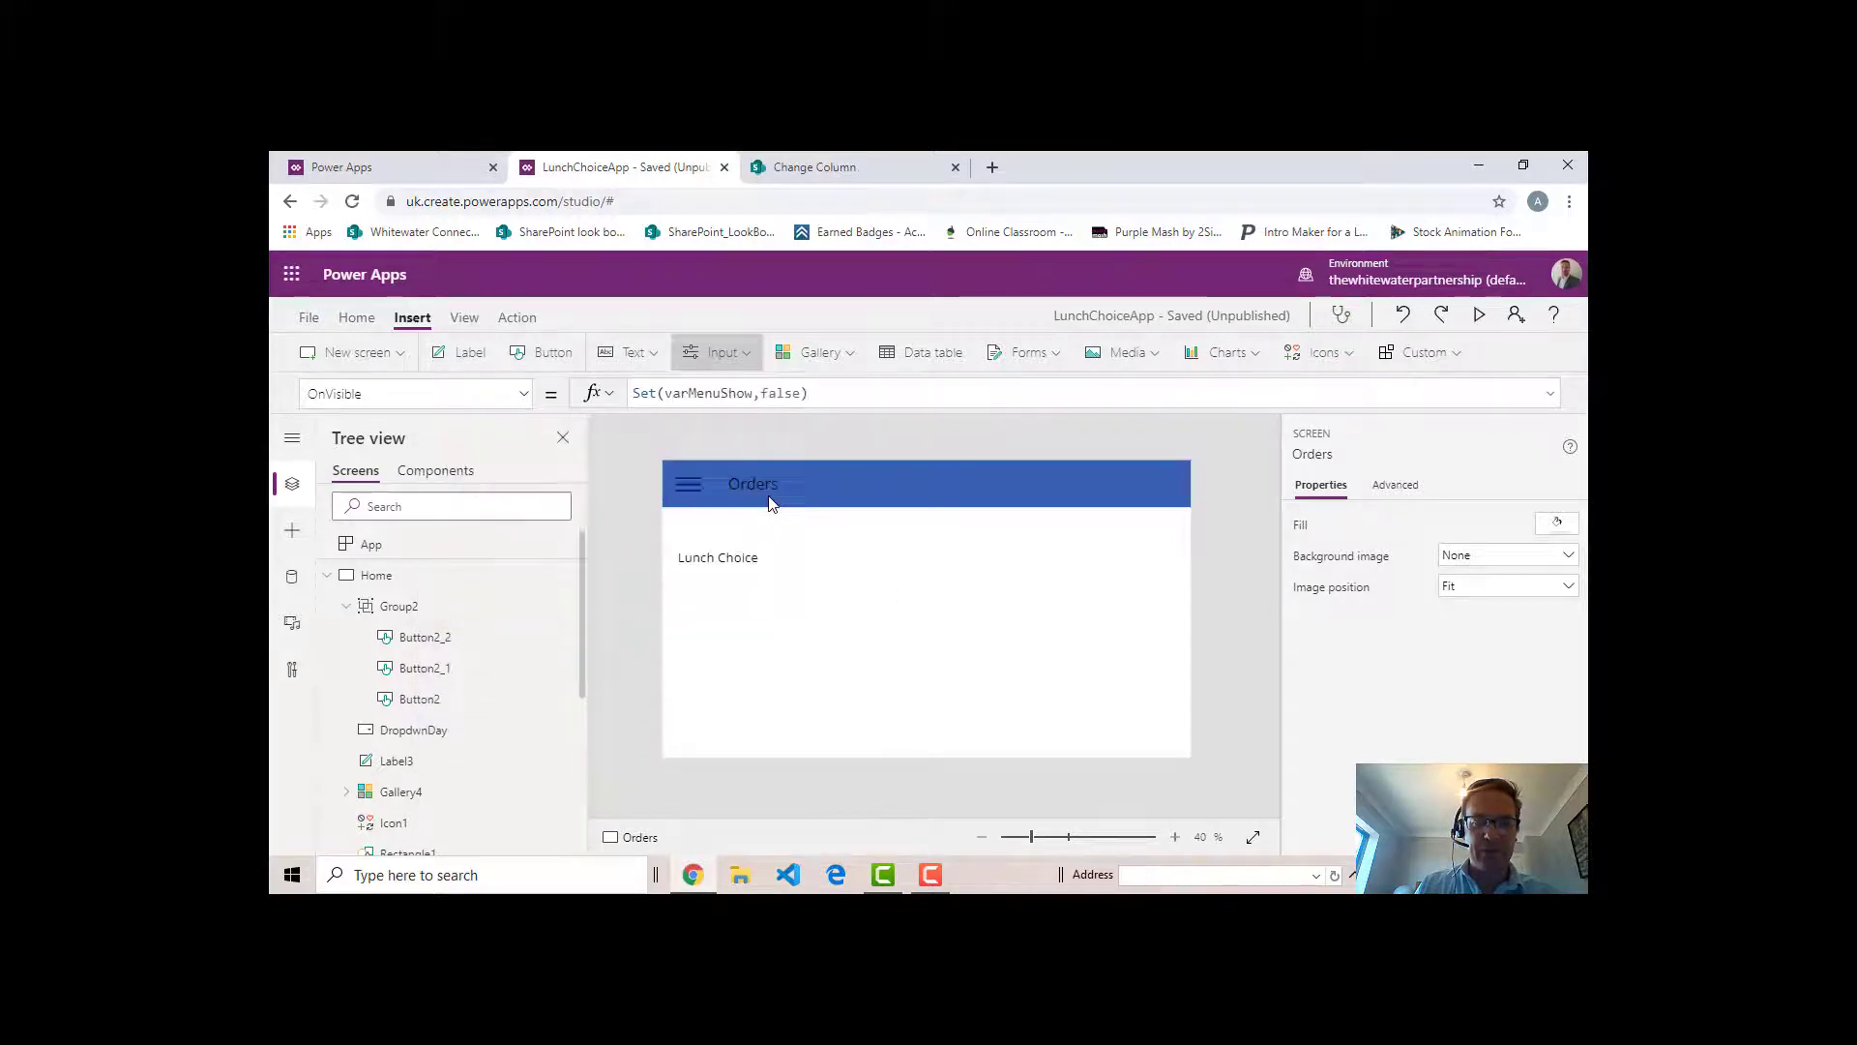
{"action": "left_click_drag", "start_coordinate": [840, 561], "coordinate": [862, 602]}
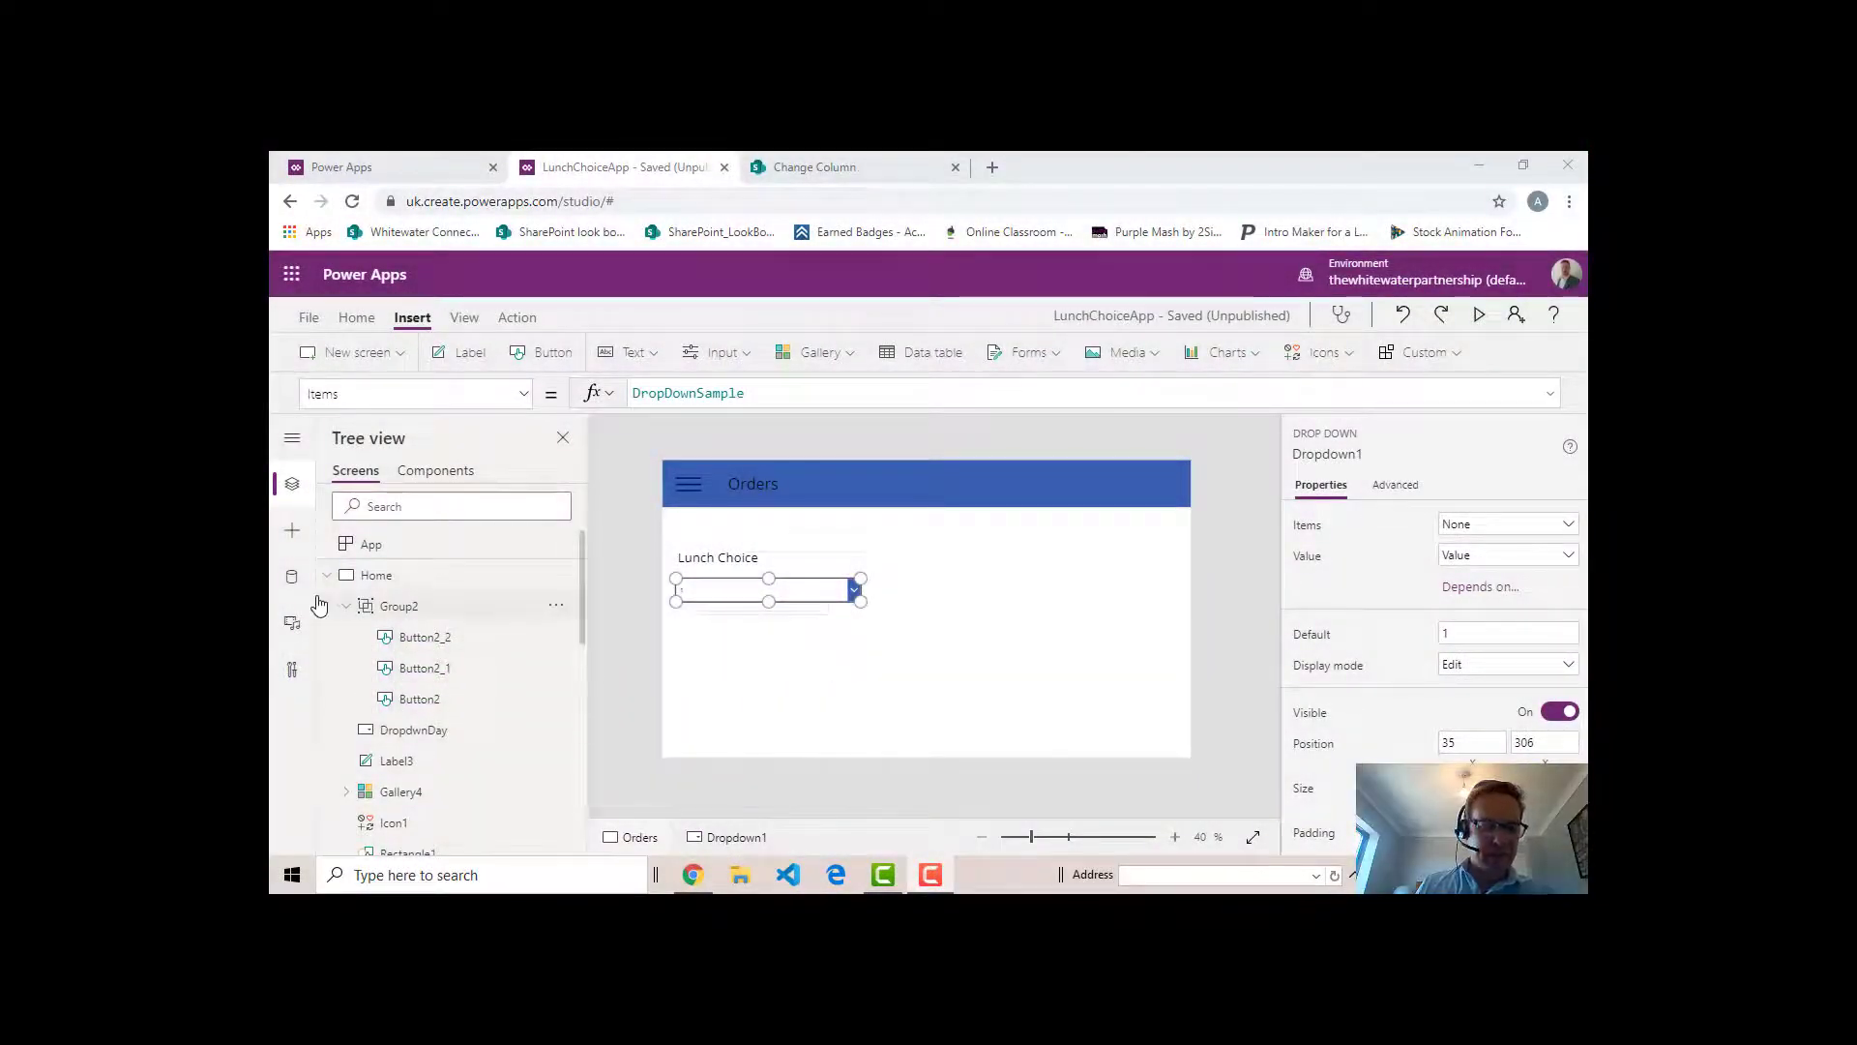
- Add the Lunch Orders list as a data source through the existing SharePoint connection
{"action": "left_click", "coordinate": [292, 581]}
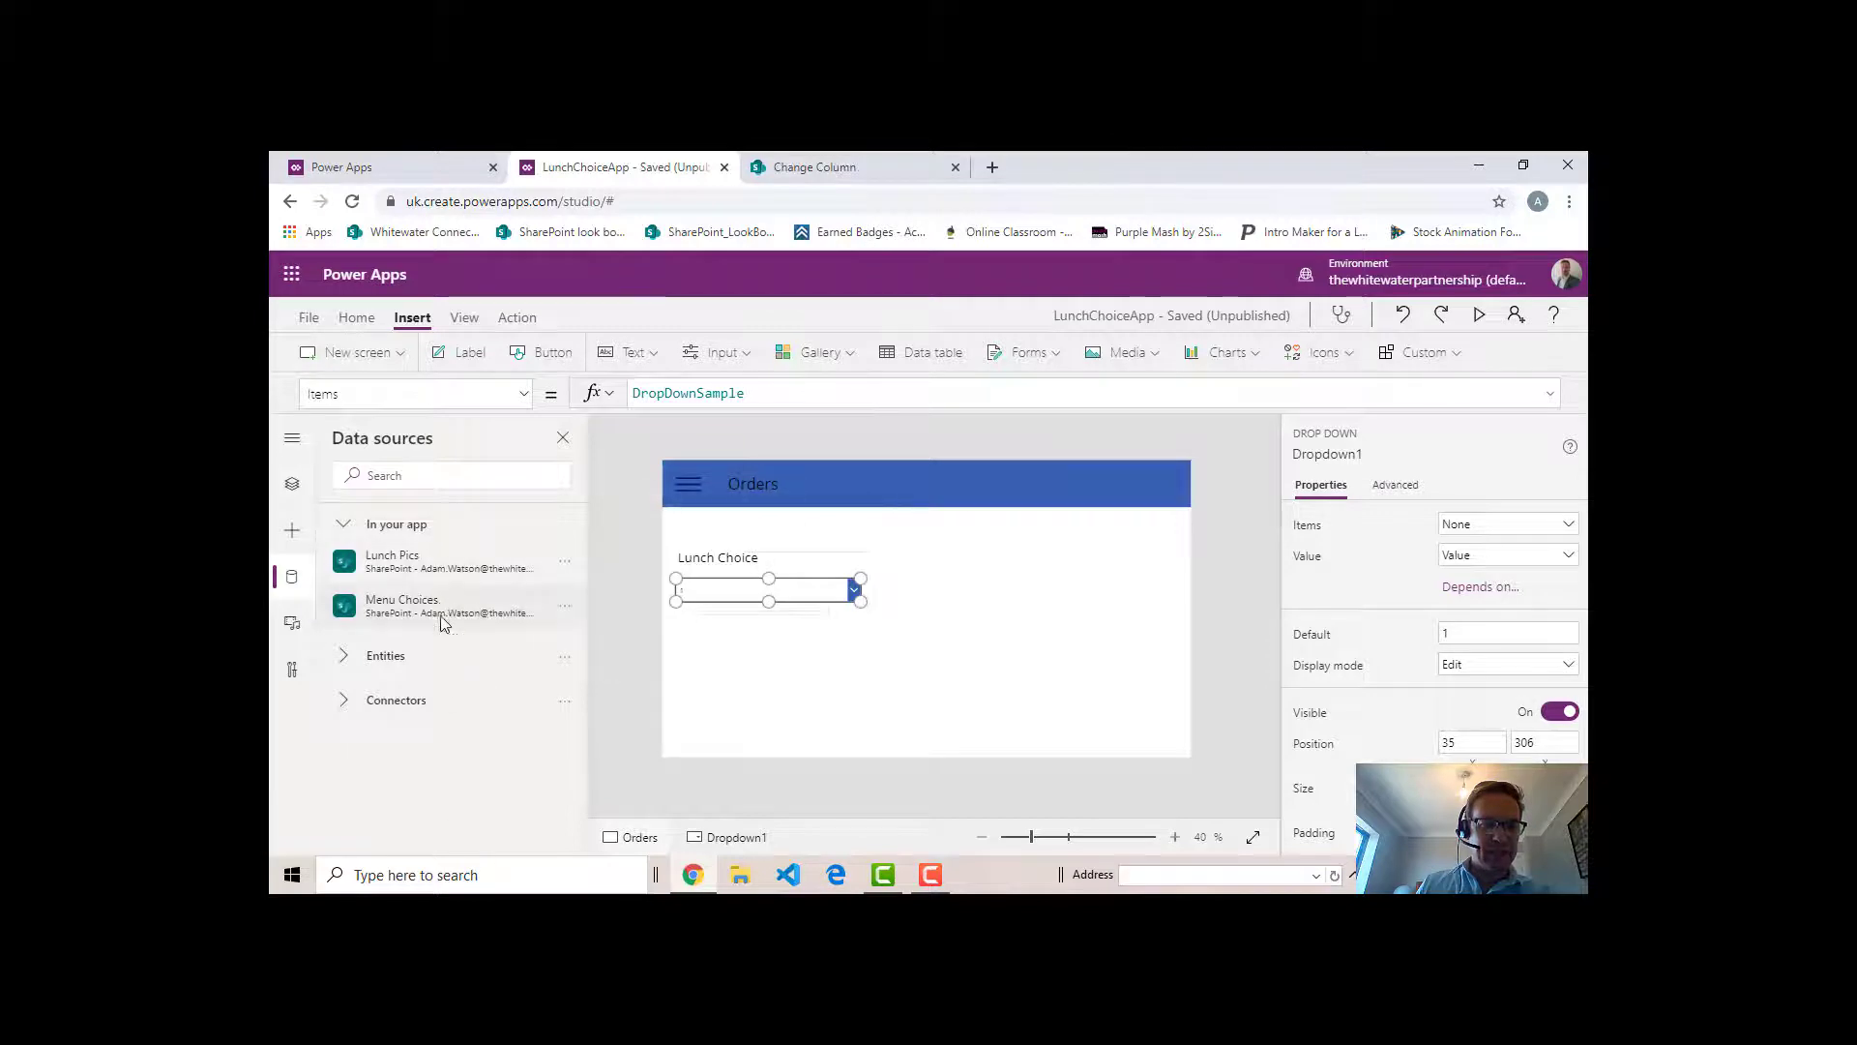
{"action": "left_click", "coordinate": [388, 704]}
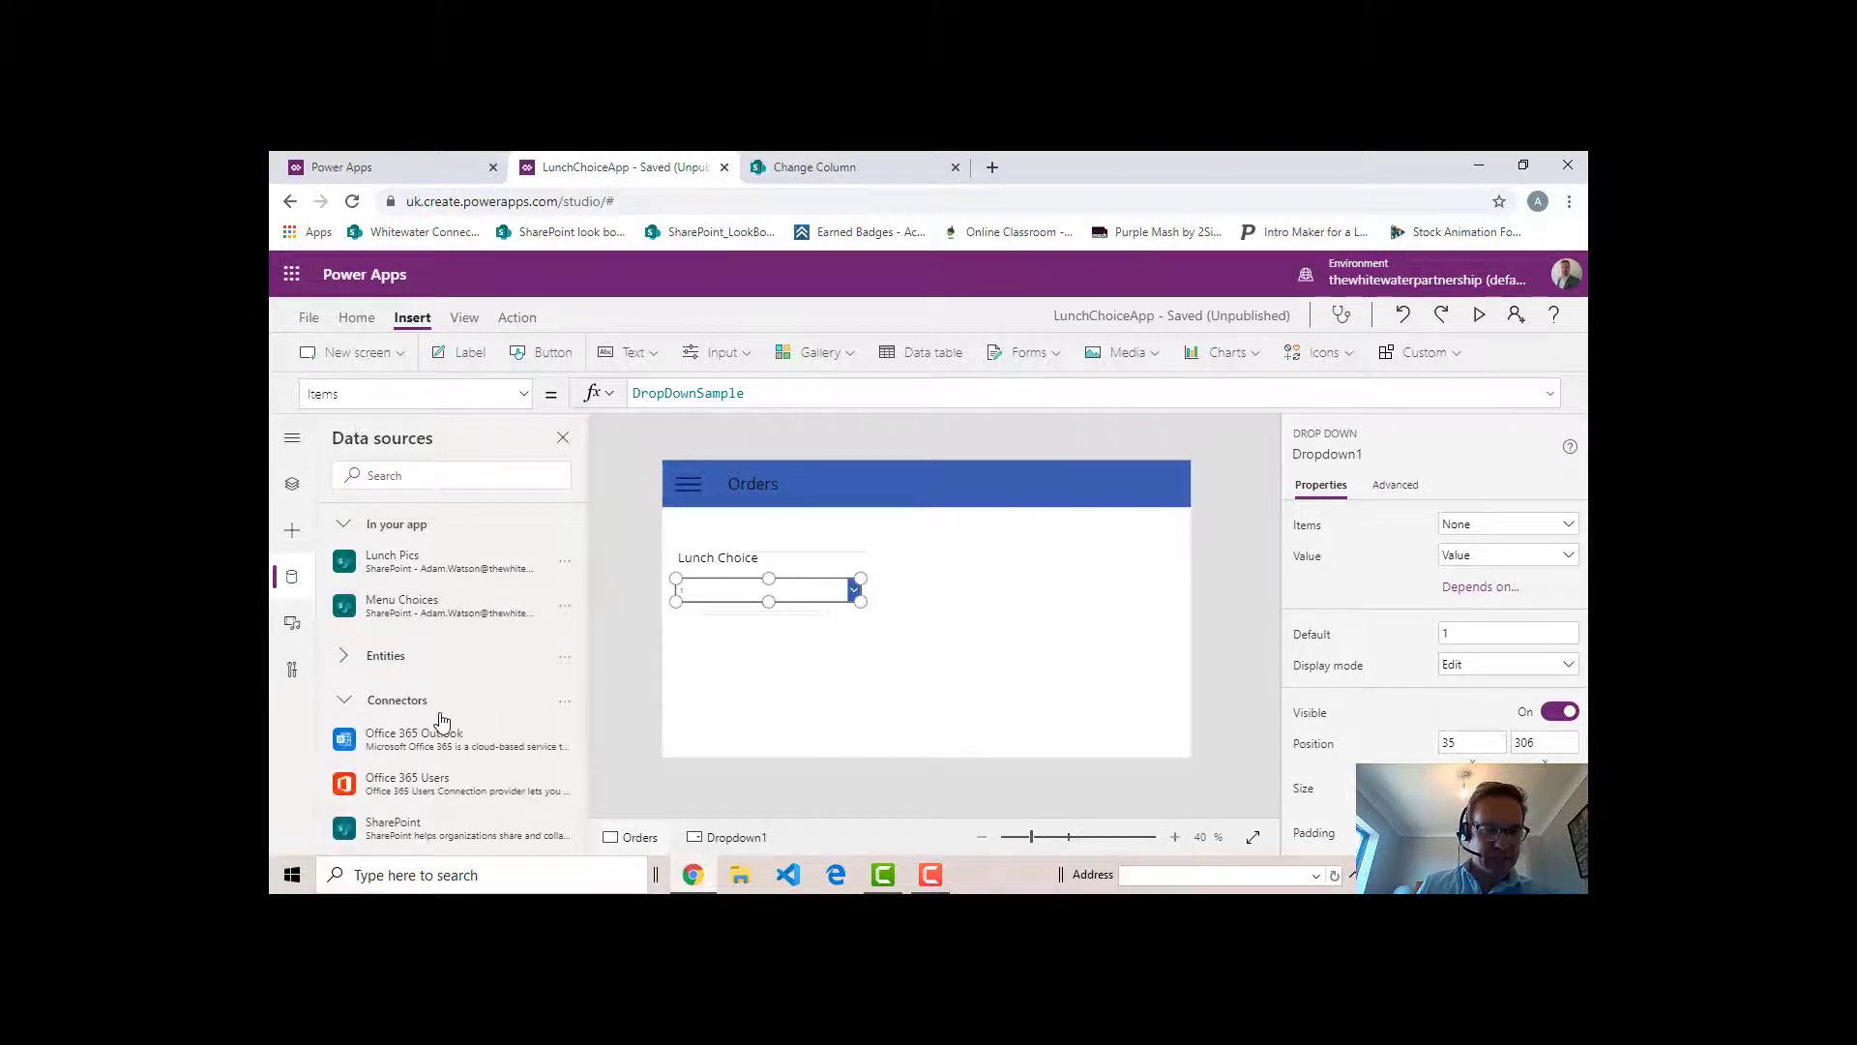
{"action": "scroll", "coordinate": [440, 755], "scroll_direction": "down", "scroll_amount": 1}
{"action": "left_click", "coordinate": [415, 732]}
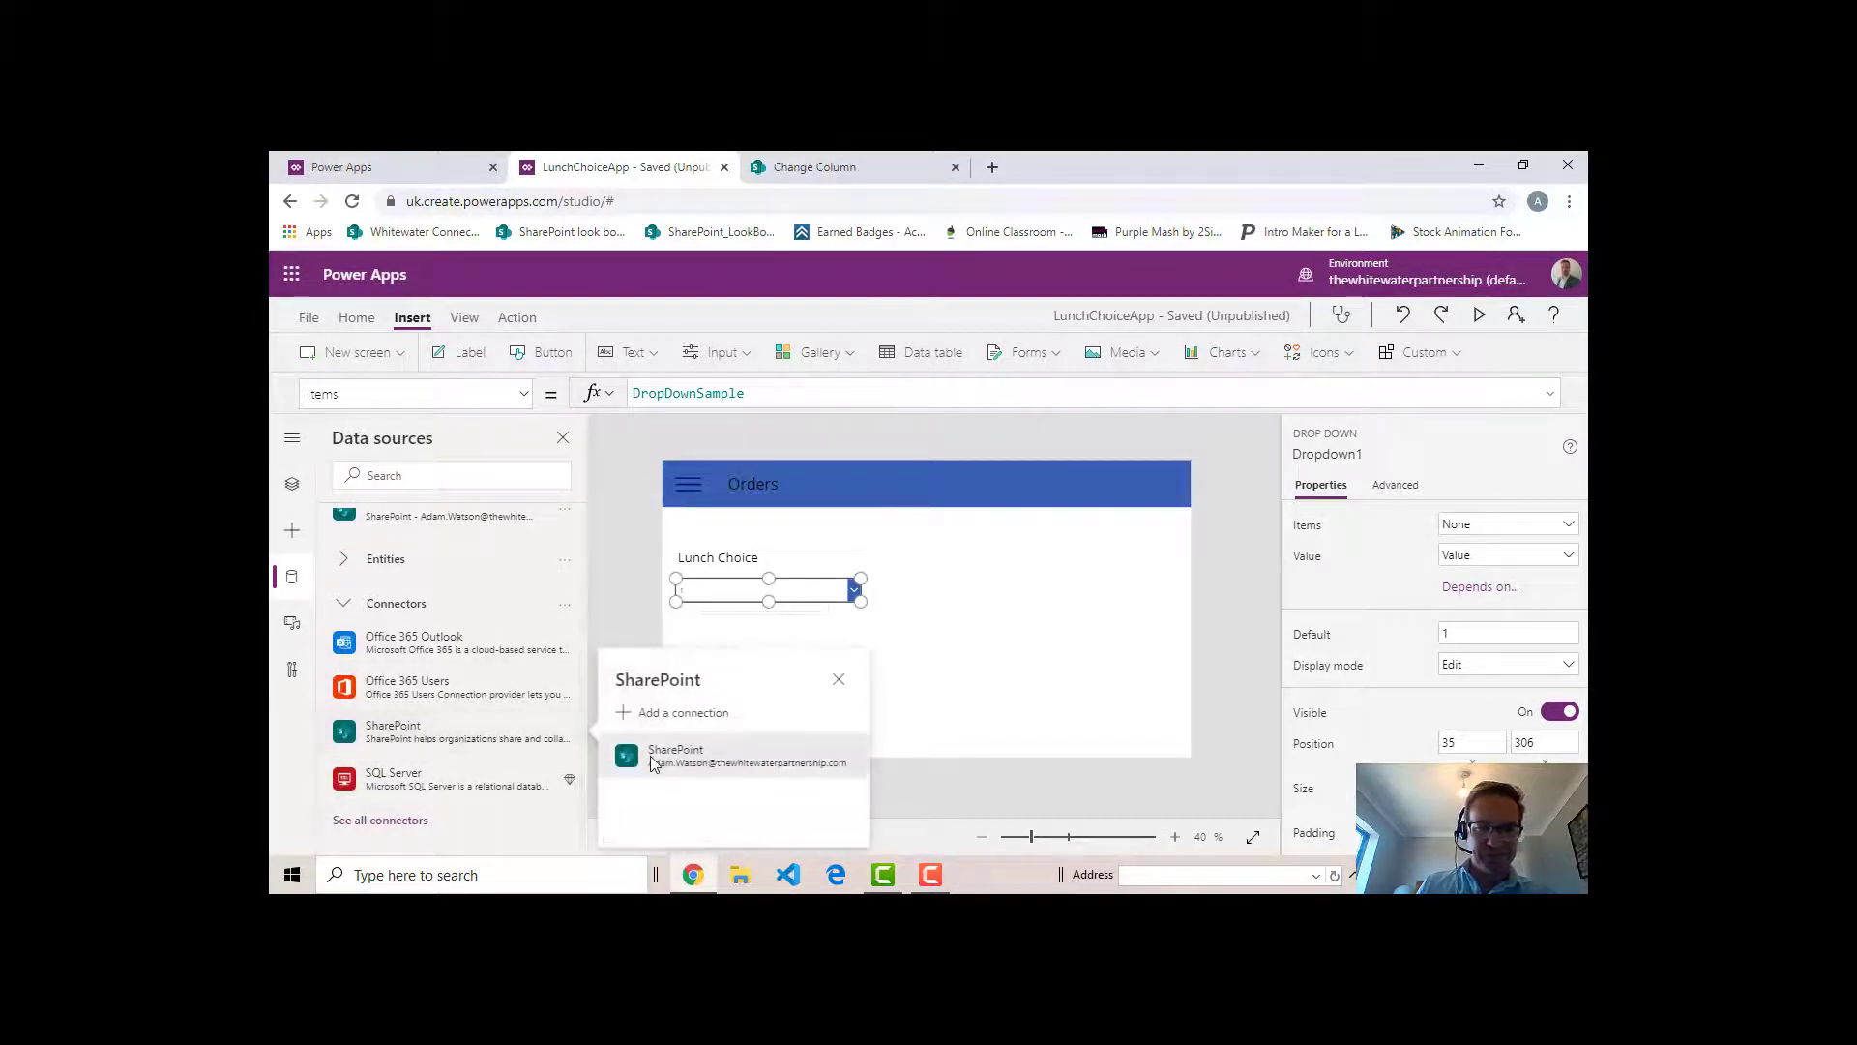
{"action": "left_click", "coordinate": [737, 766]}
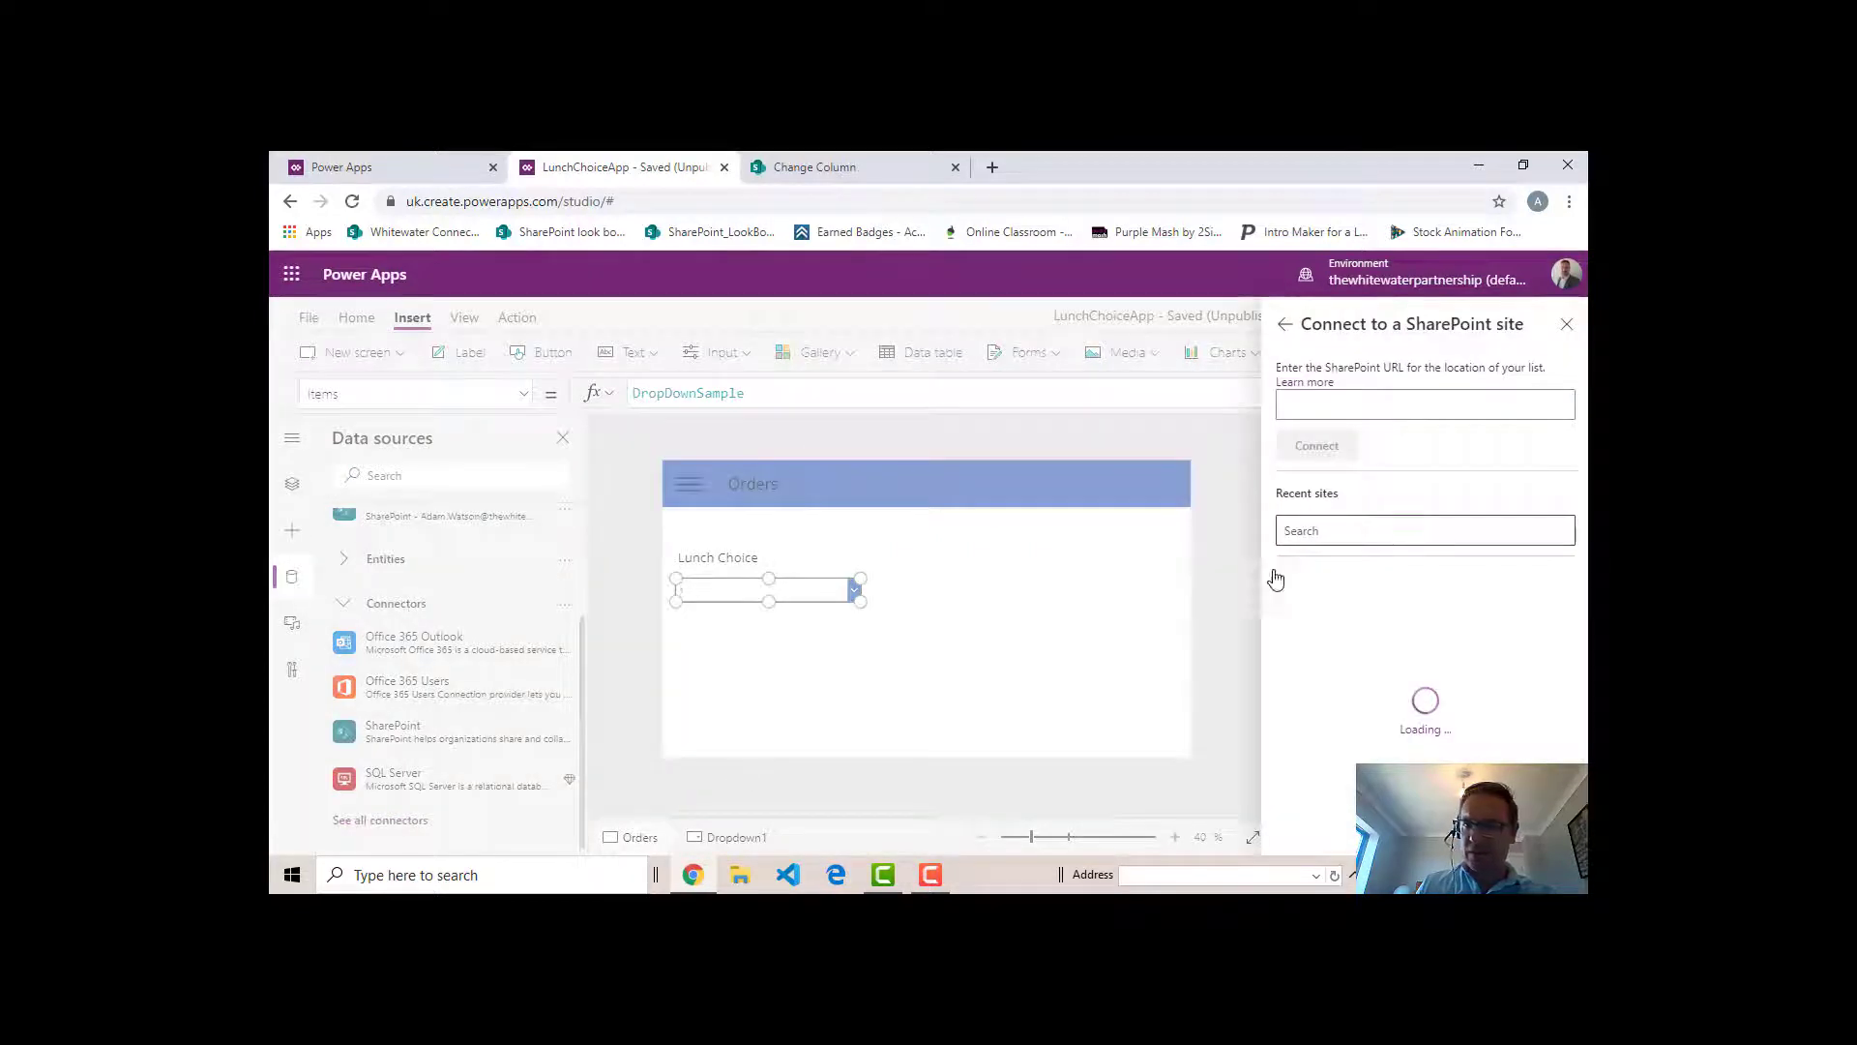
{"action": "left_click", "coordinate": [1386, 602]}
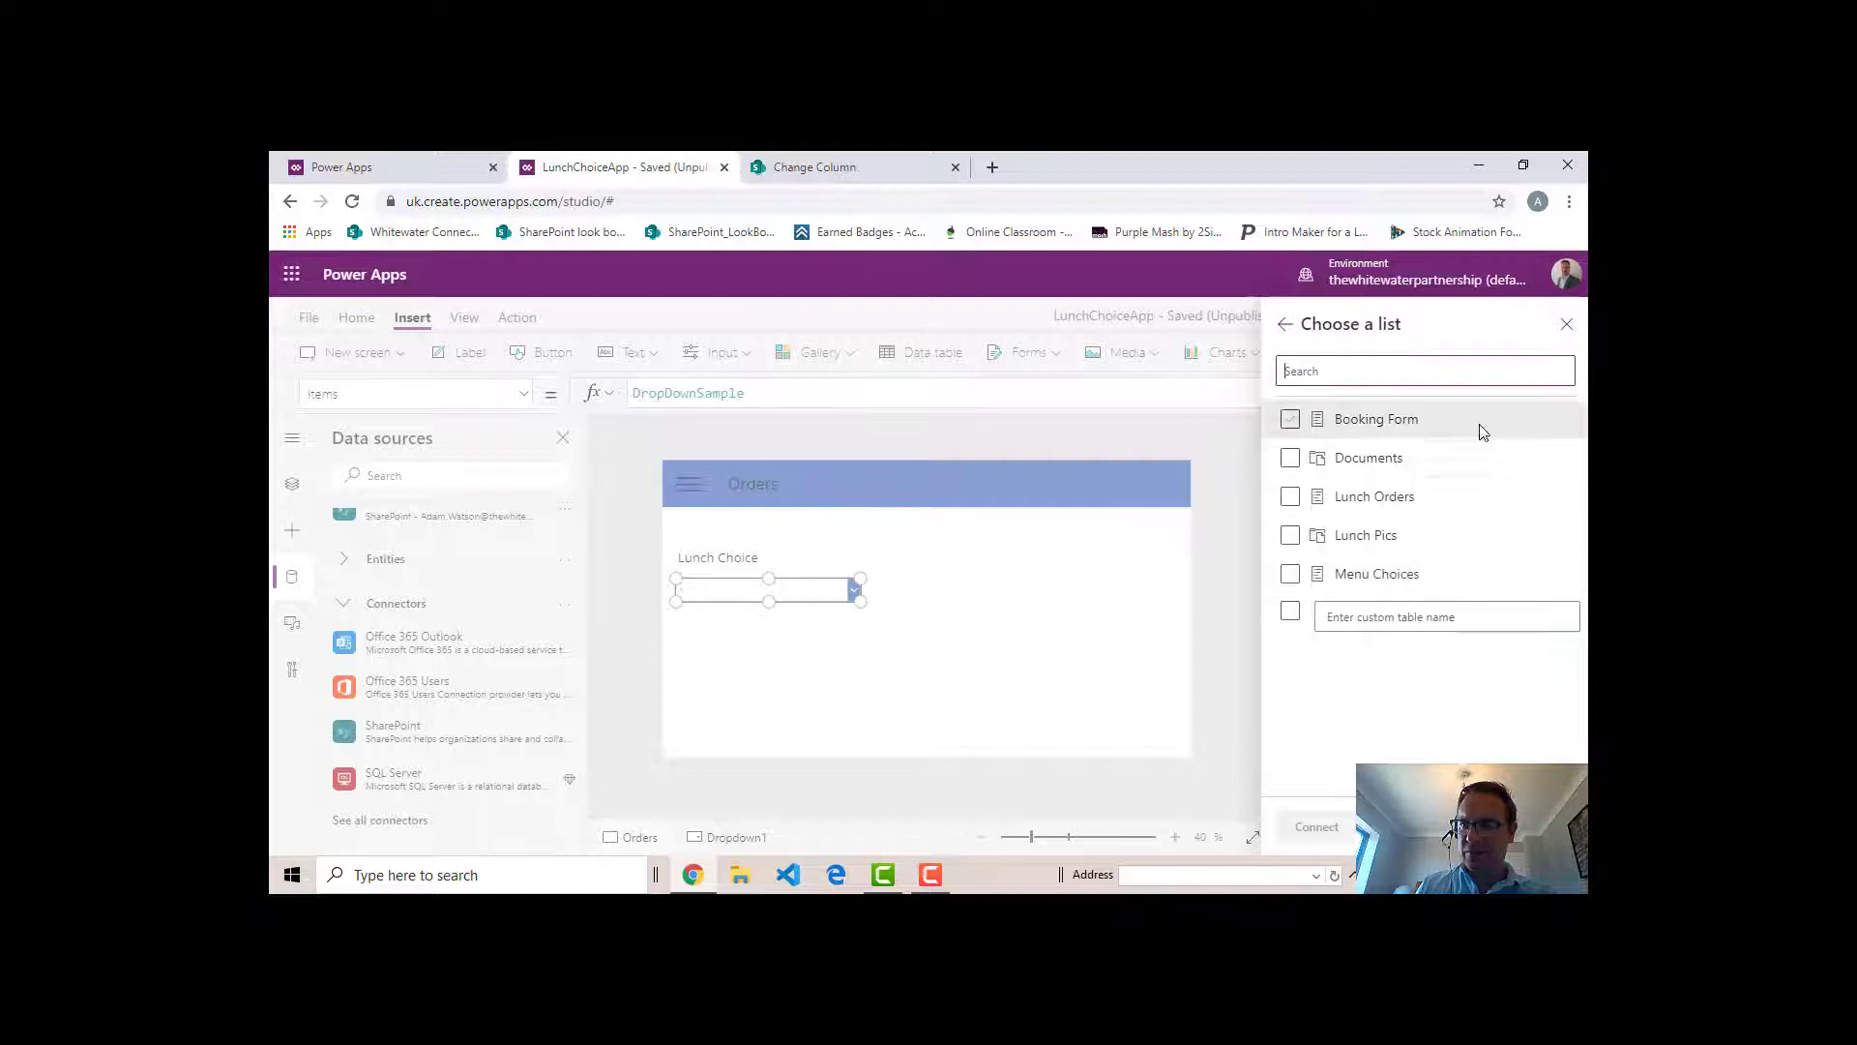
{"action": "left_click", "coordinate": [1290, 496]}
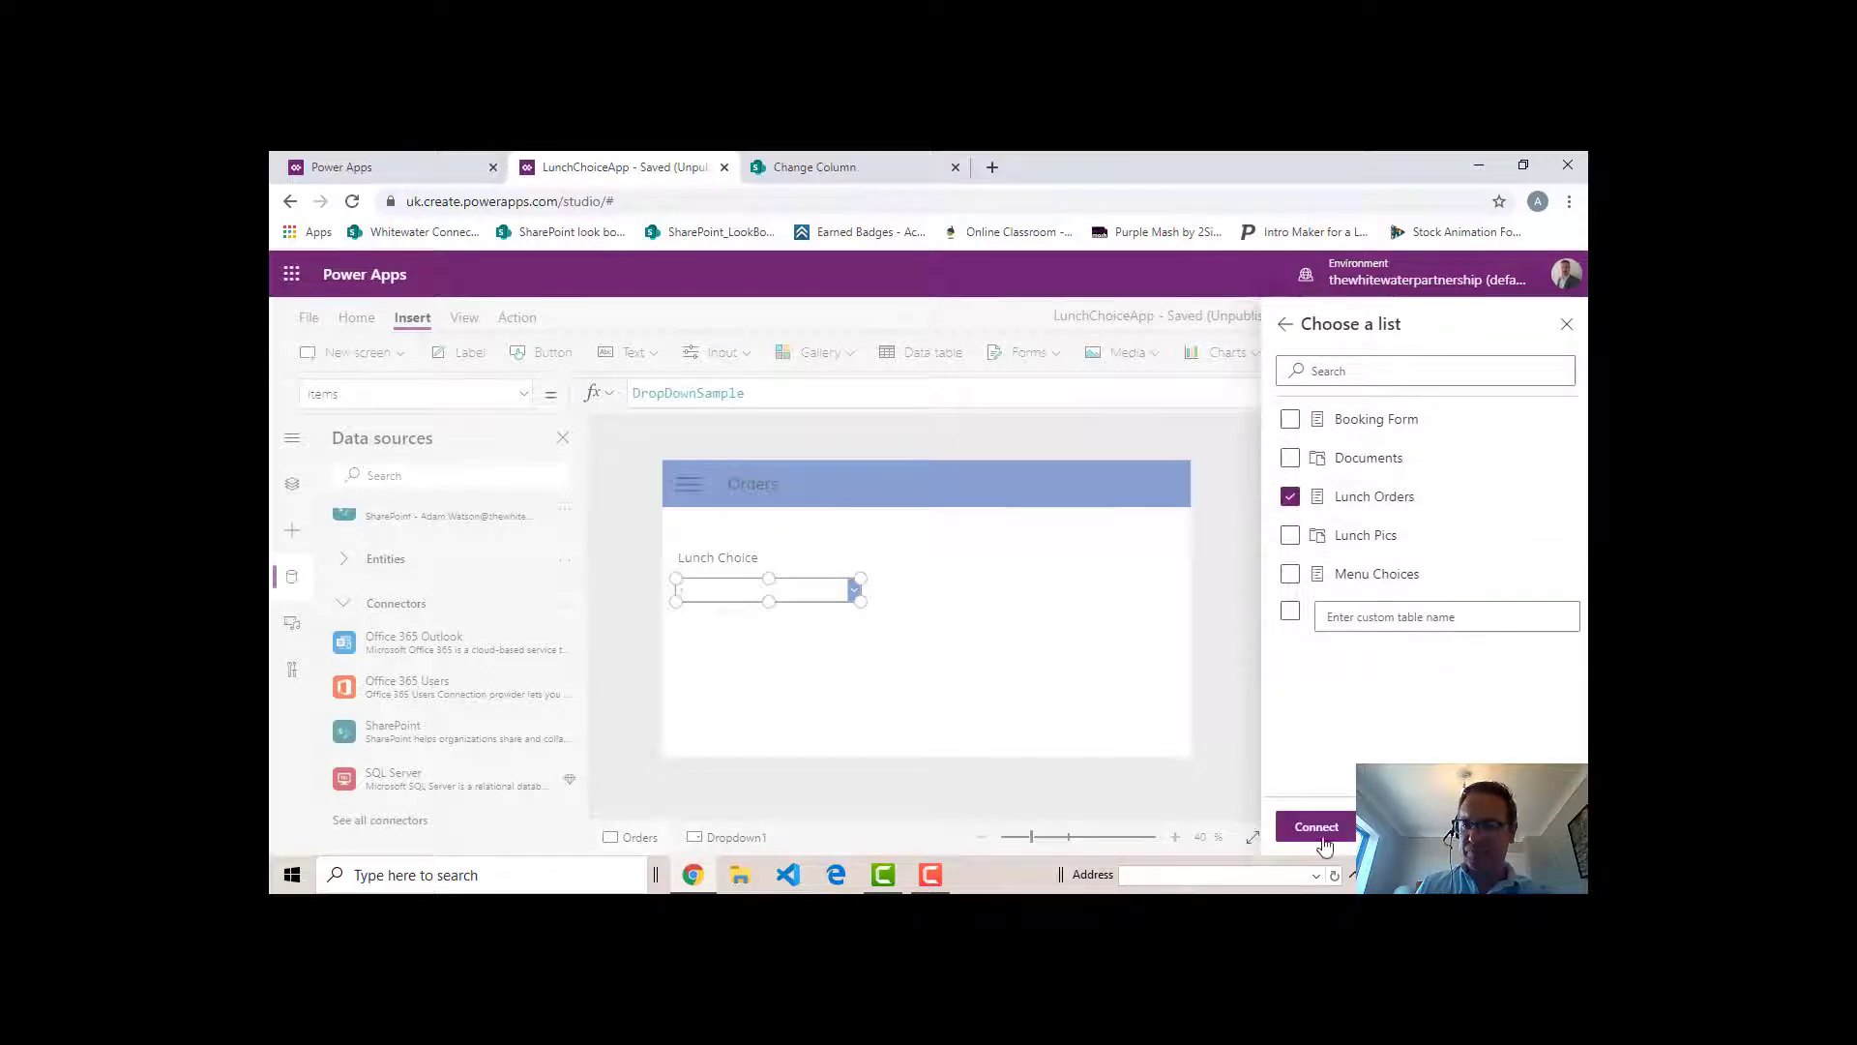
{"action": "left_click", "coordinate": [1316, 826]}
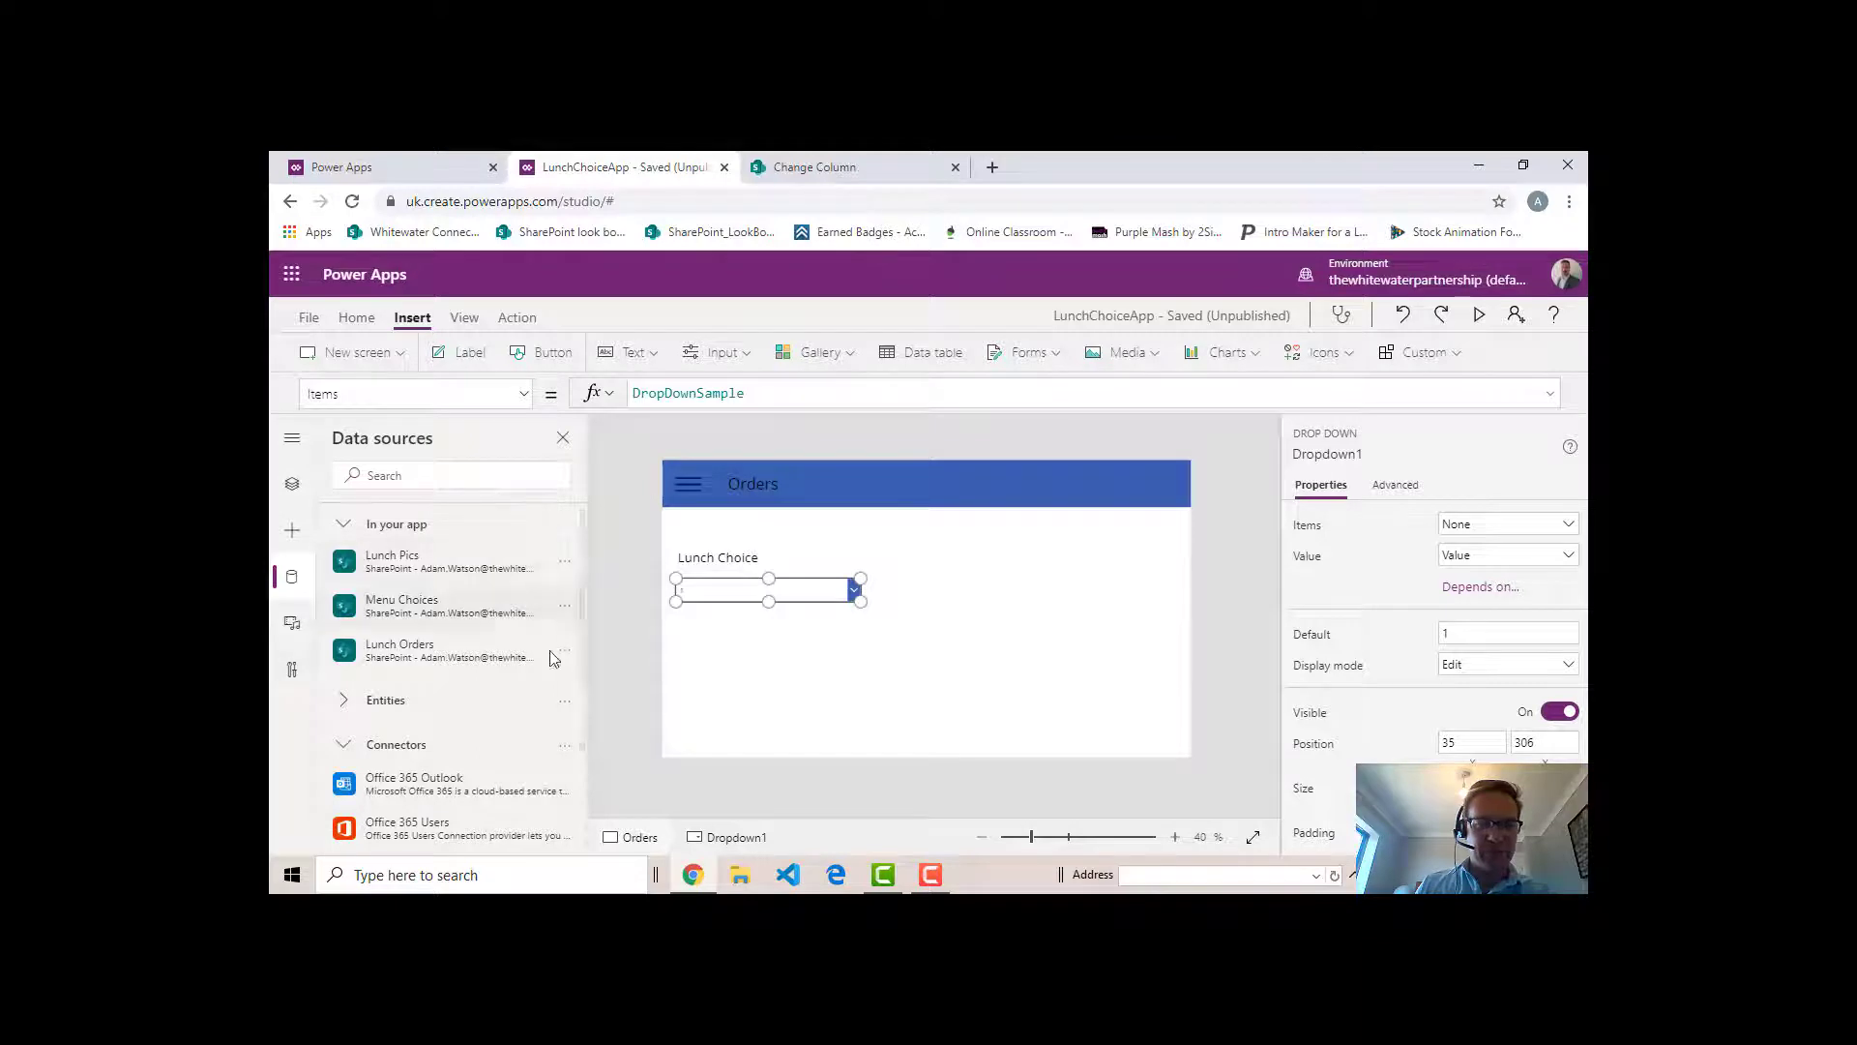
- Go from the Orders screen to the Lunch Menu home screen and bring up the App object's OnStart formula
{"action": "left_click", "coordinate": [695, 483], "text": "alt"}
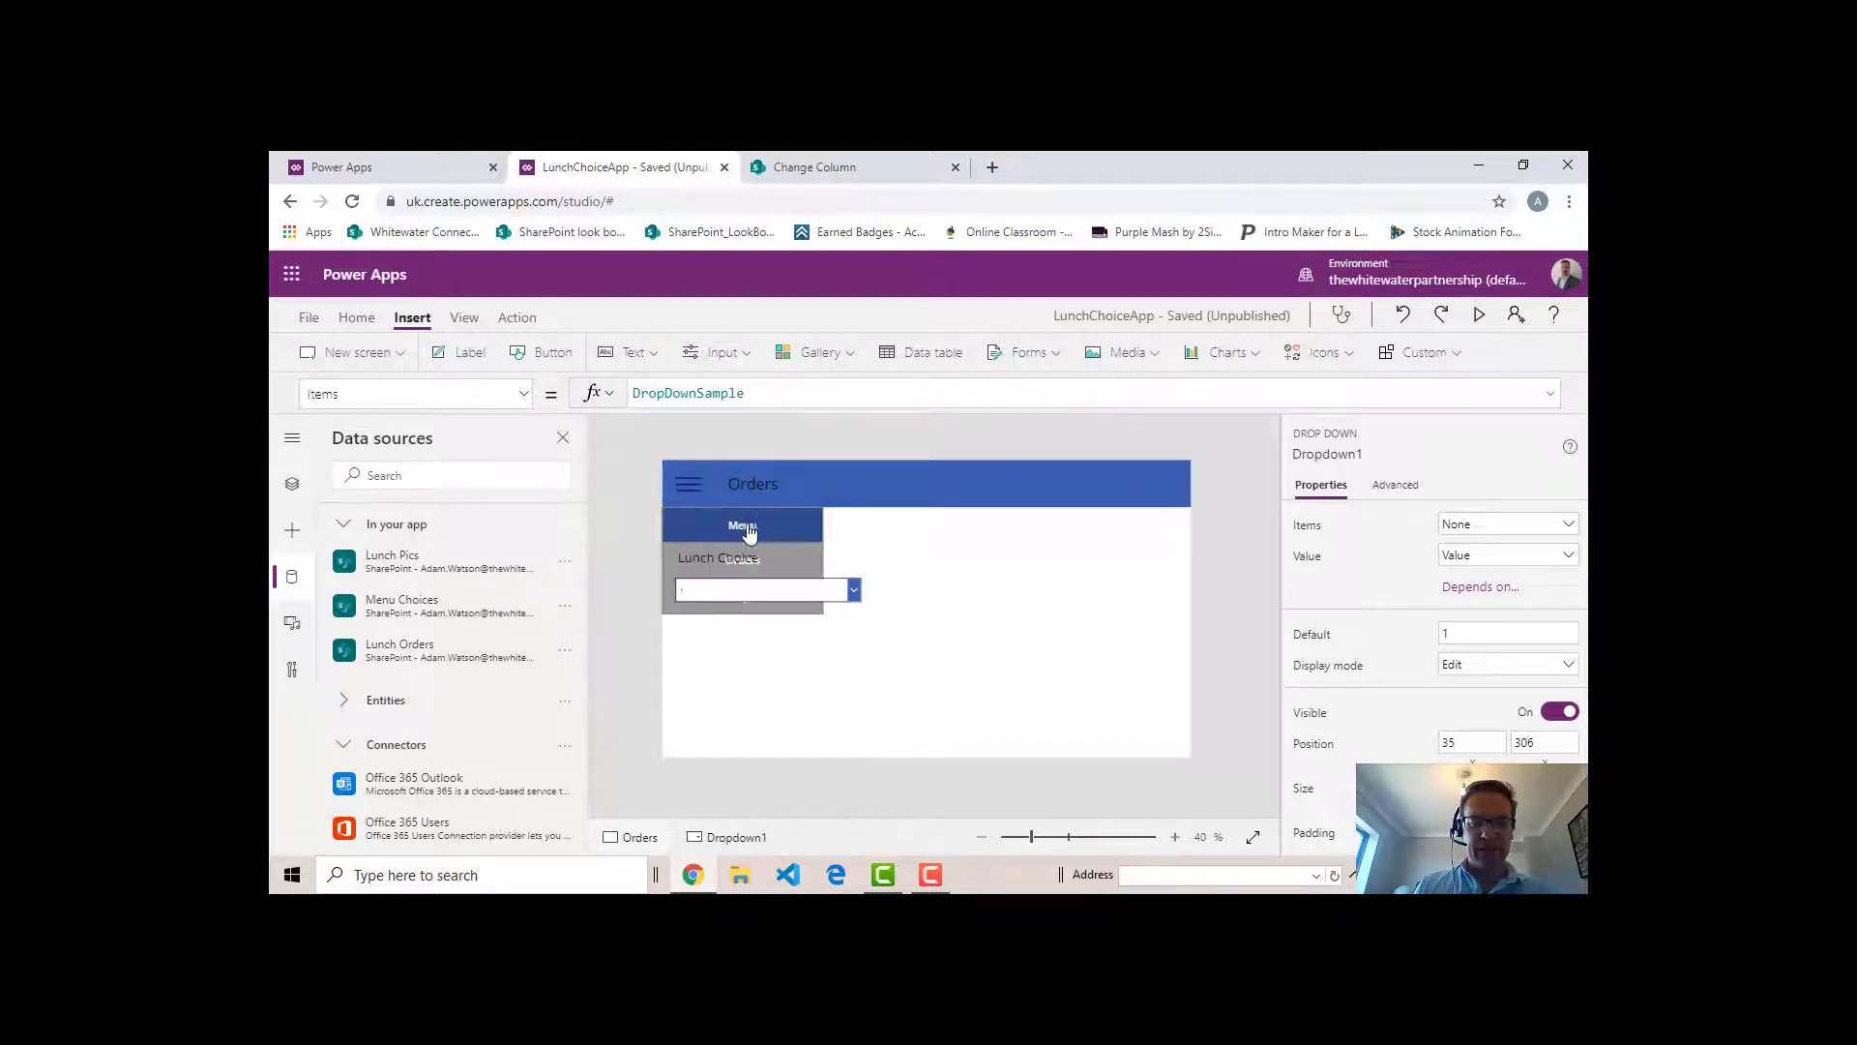
{"action": "left_click", "coordinate": [749, 532], "text": "alt"}
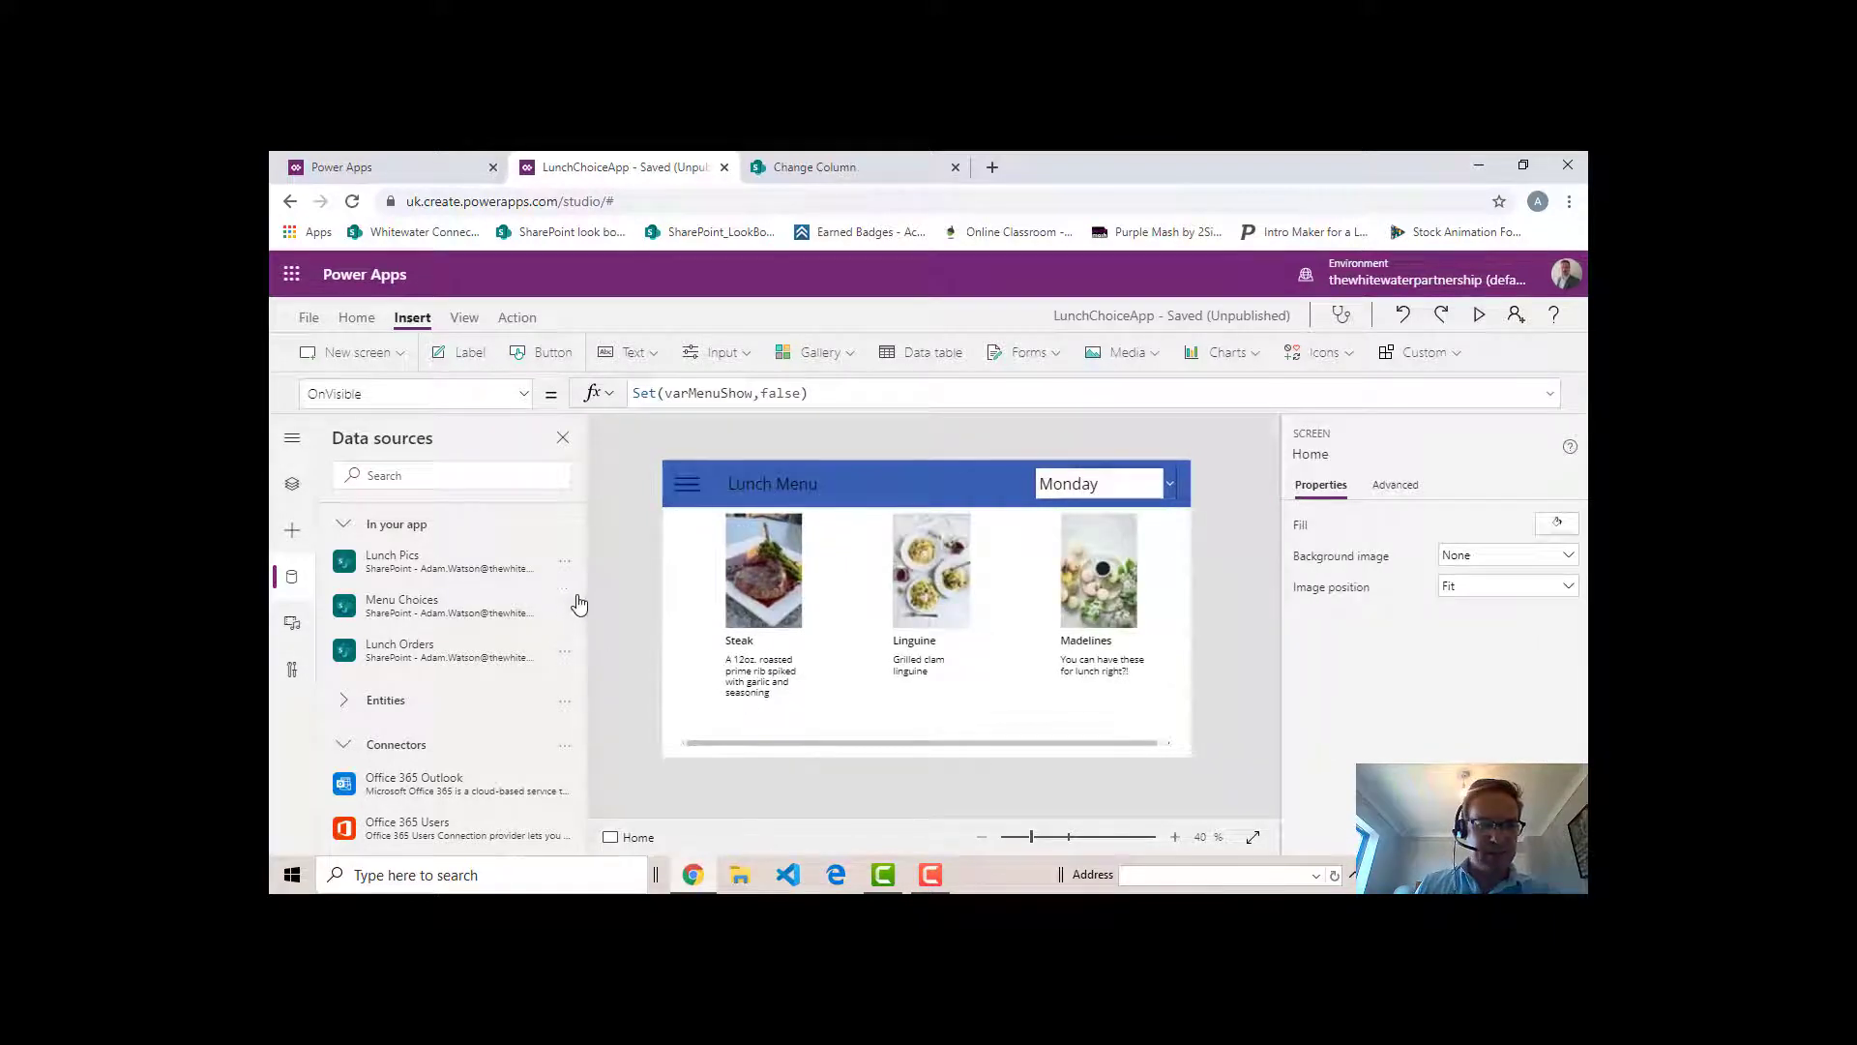
{"action": "left_click", "coordinate": [291, 487]}
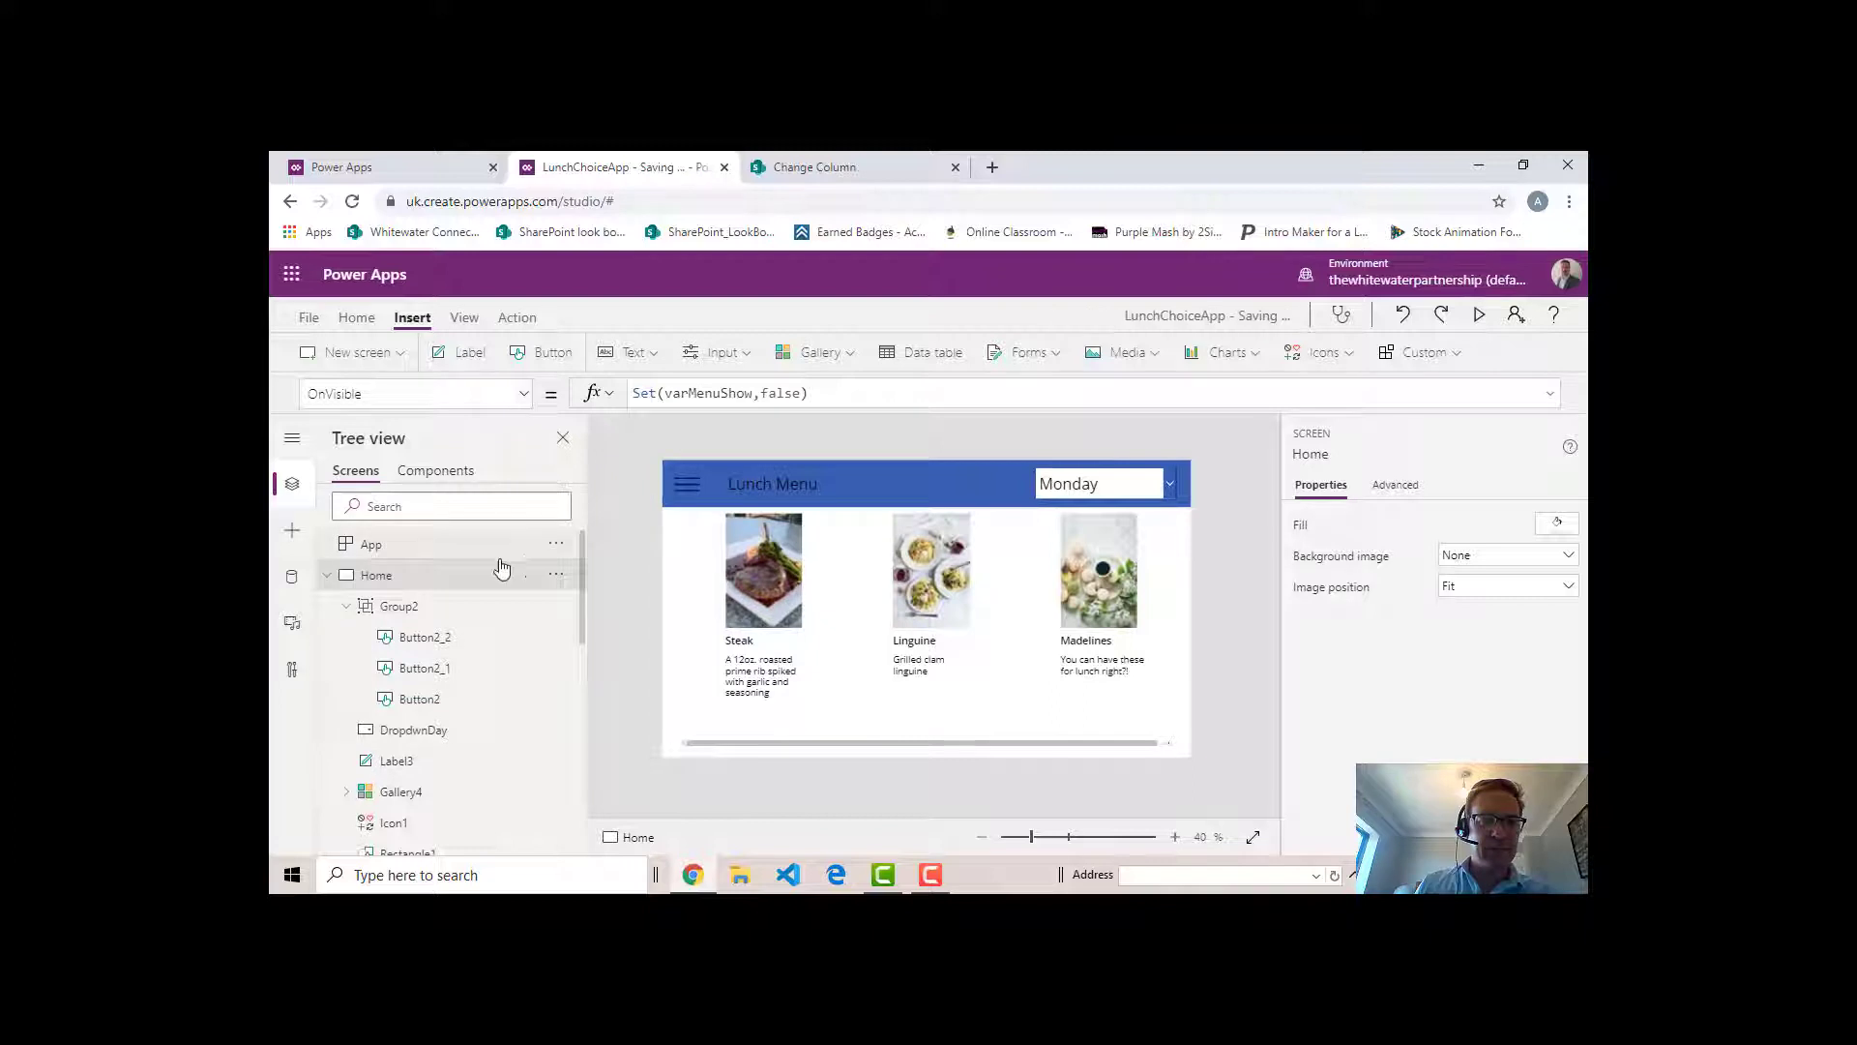
{"action": "left_click", "coordinate": [410, 547]}
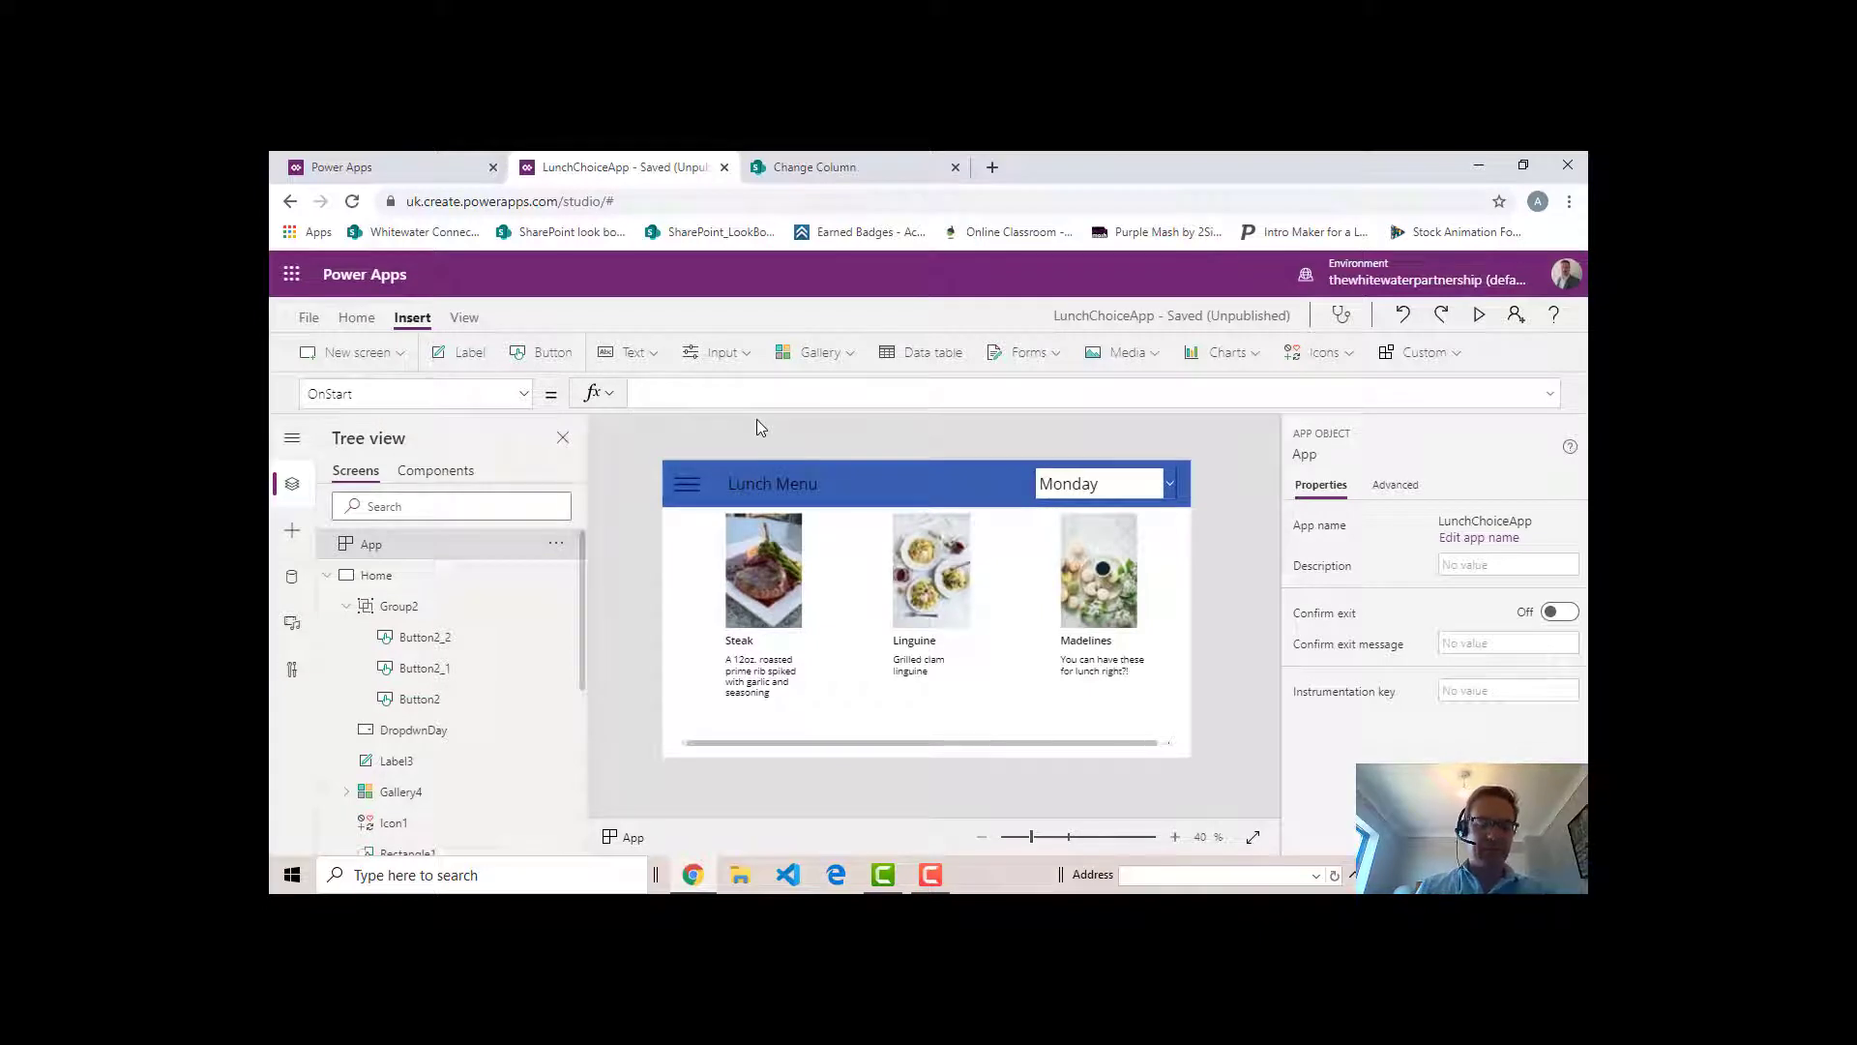
- Begin the App's OnStart formula with a ClearCollect function that fills a collection named DayChoices
{"action": "type", "text": "Clea"}
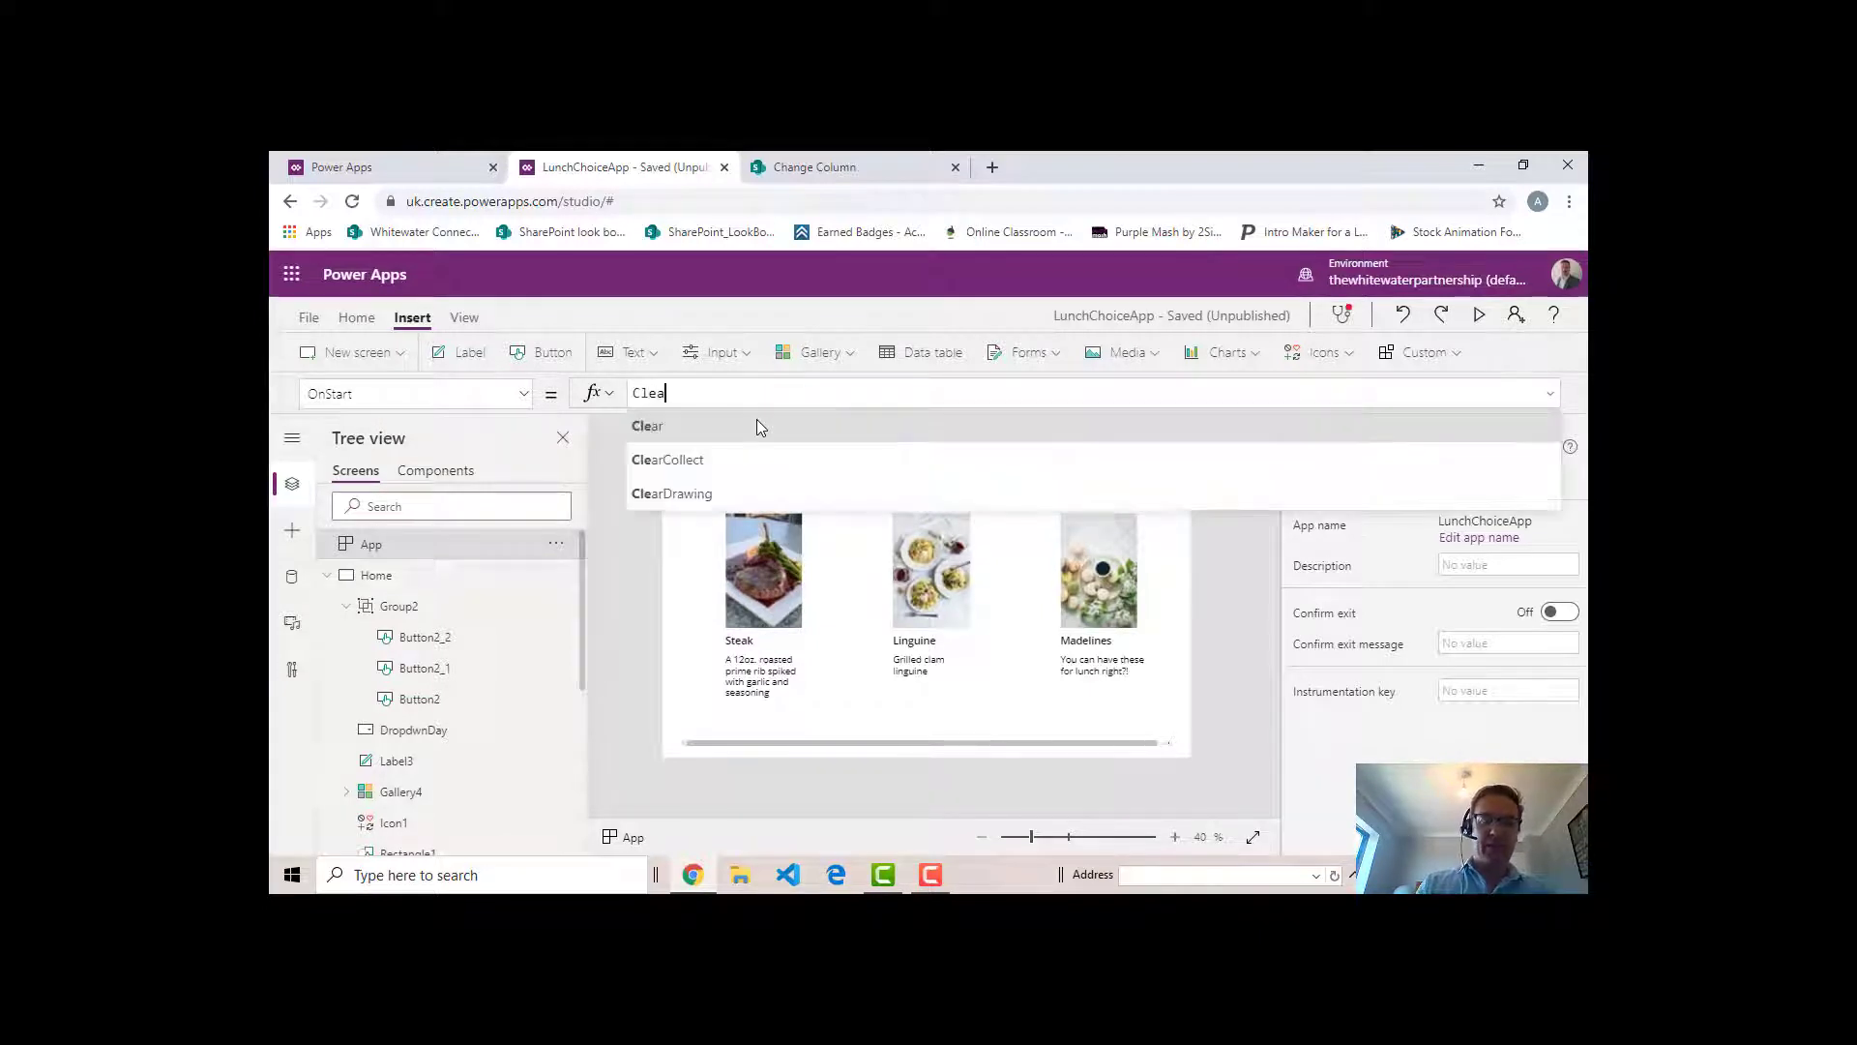
{"action": "type", "text": "rColl"}
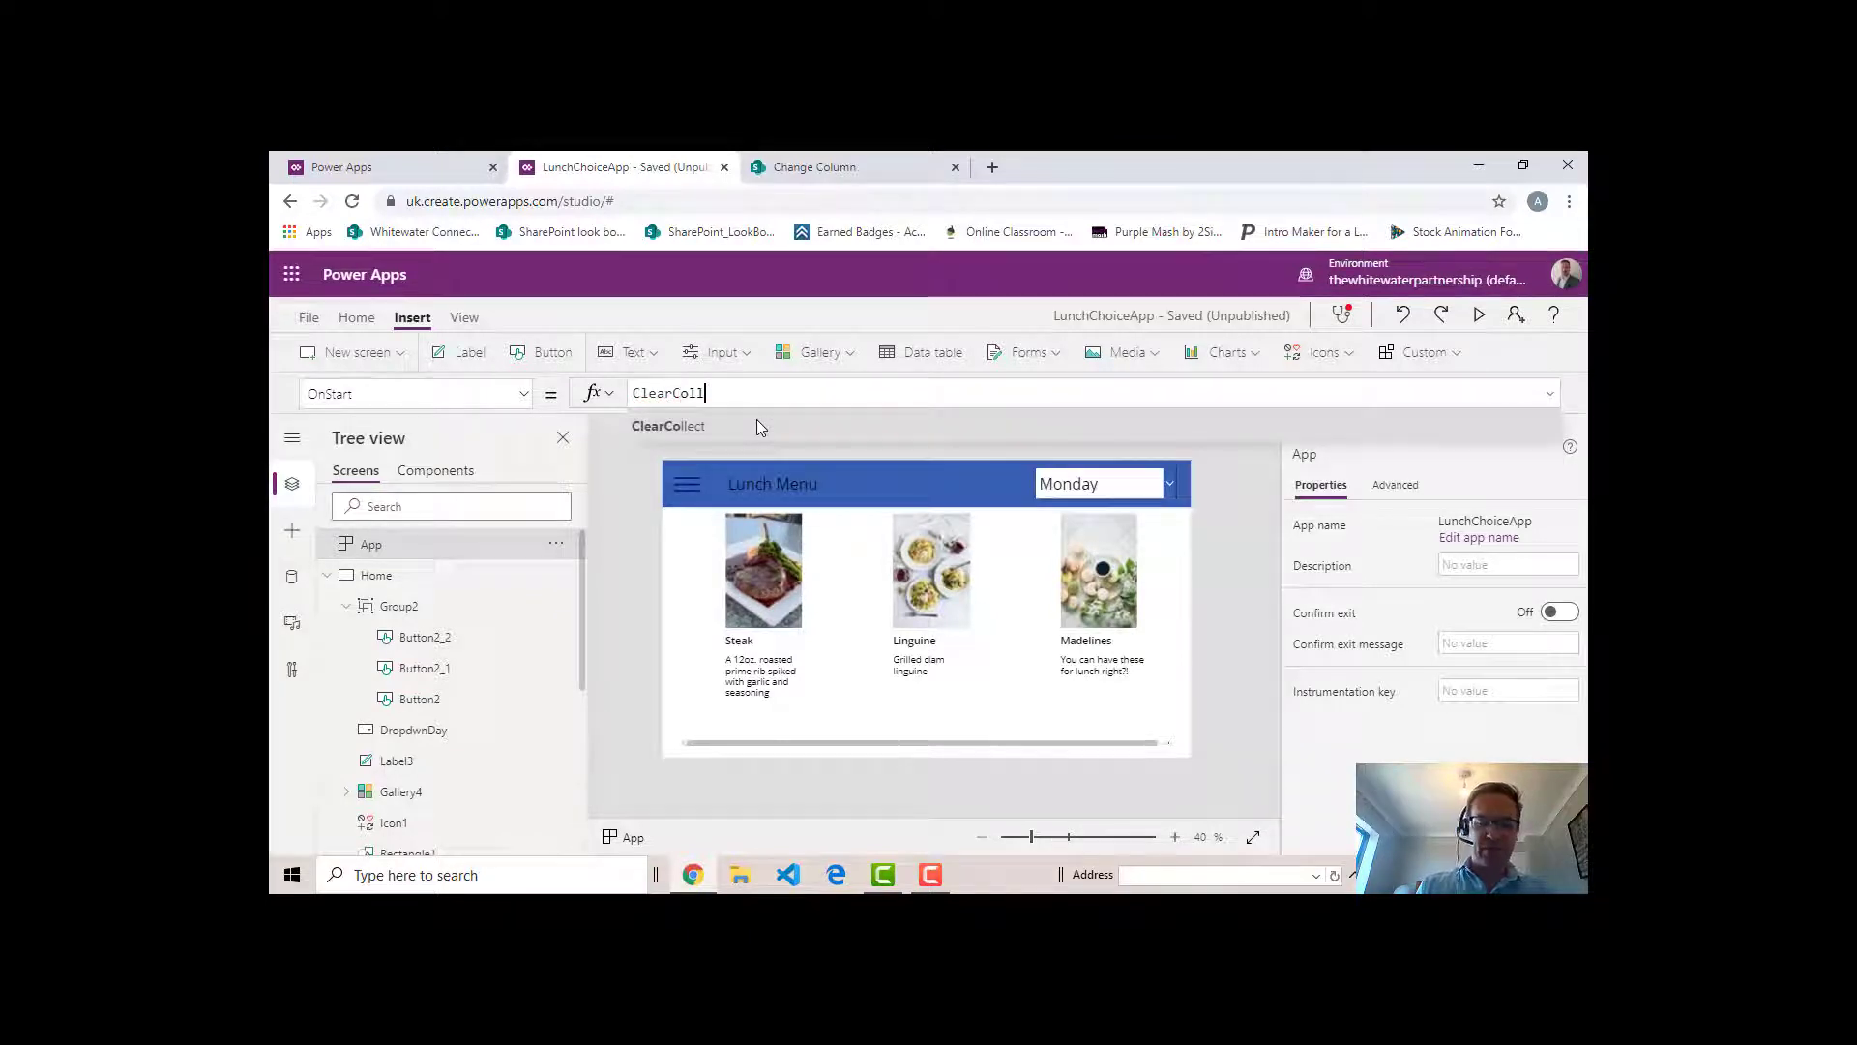
{"action": "type", "text": "ection"}
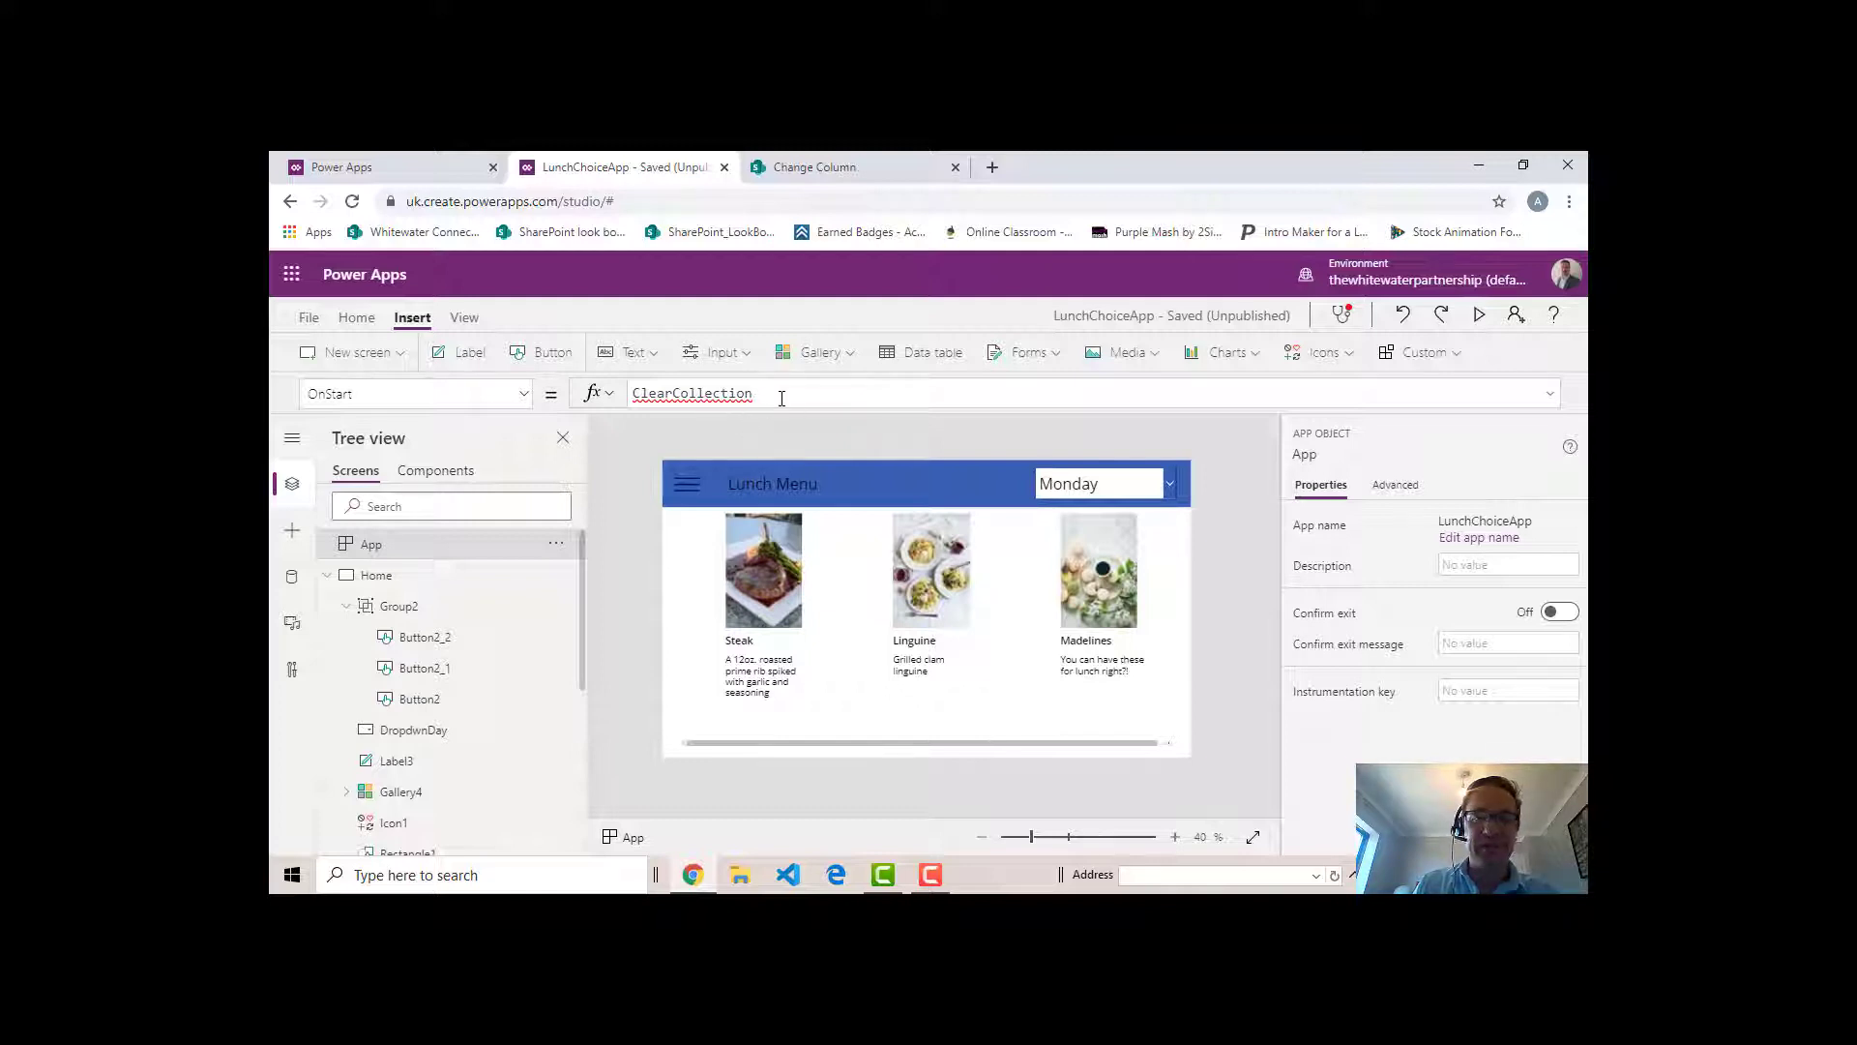
{"action": "key", "text": "BackSpace"}
{"action": "key", "text": "BackSpace"}
{"action": "key", "text": "BackSpace"}
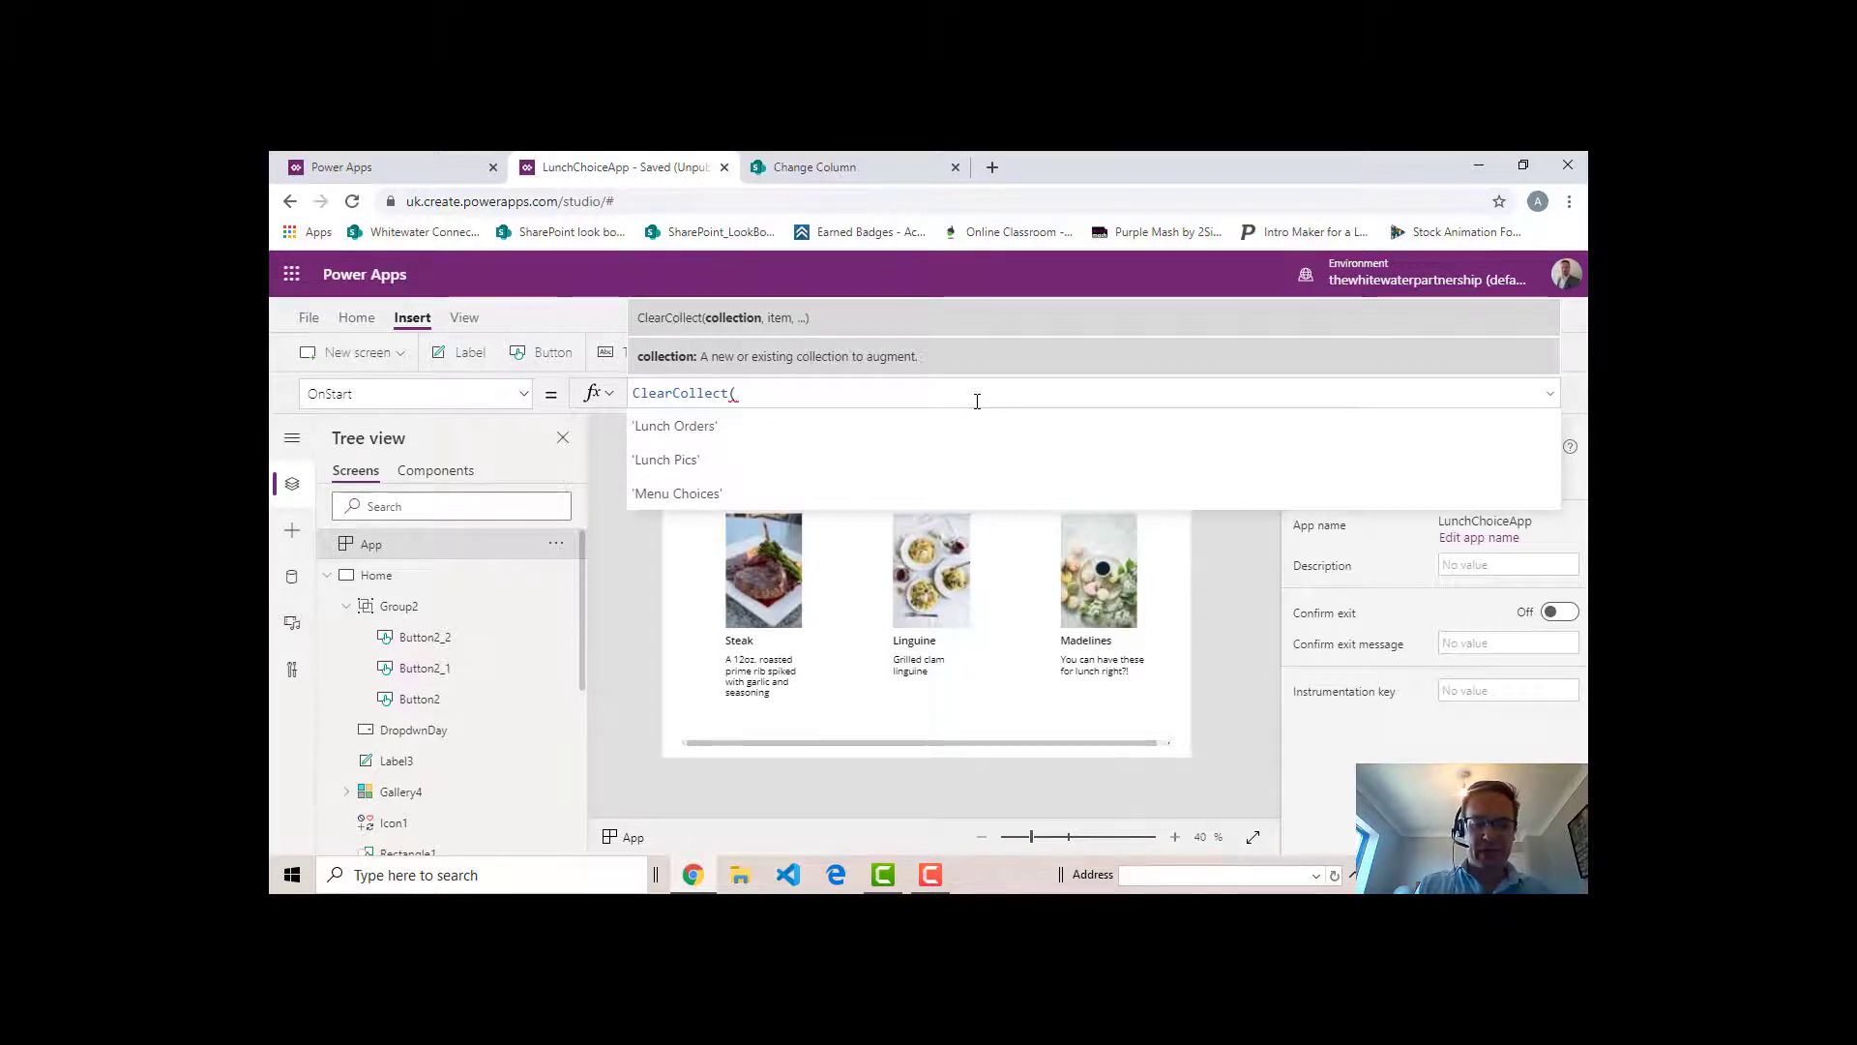
{"action": "type", "text": "DayCH"}
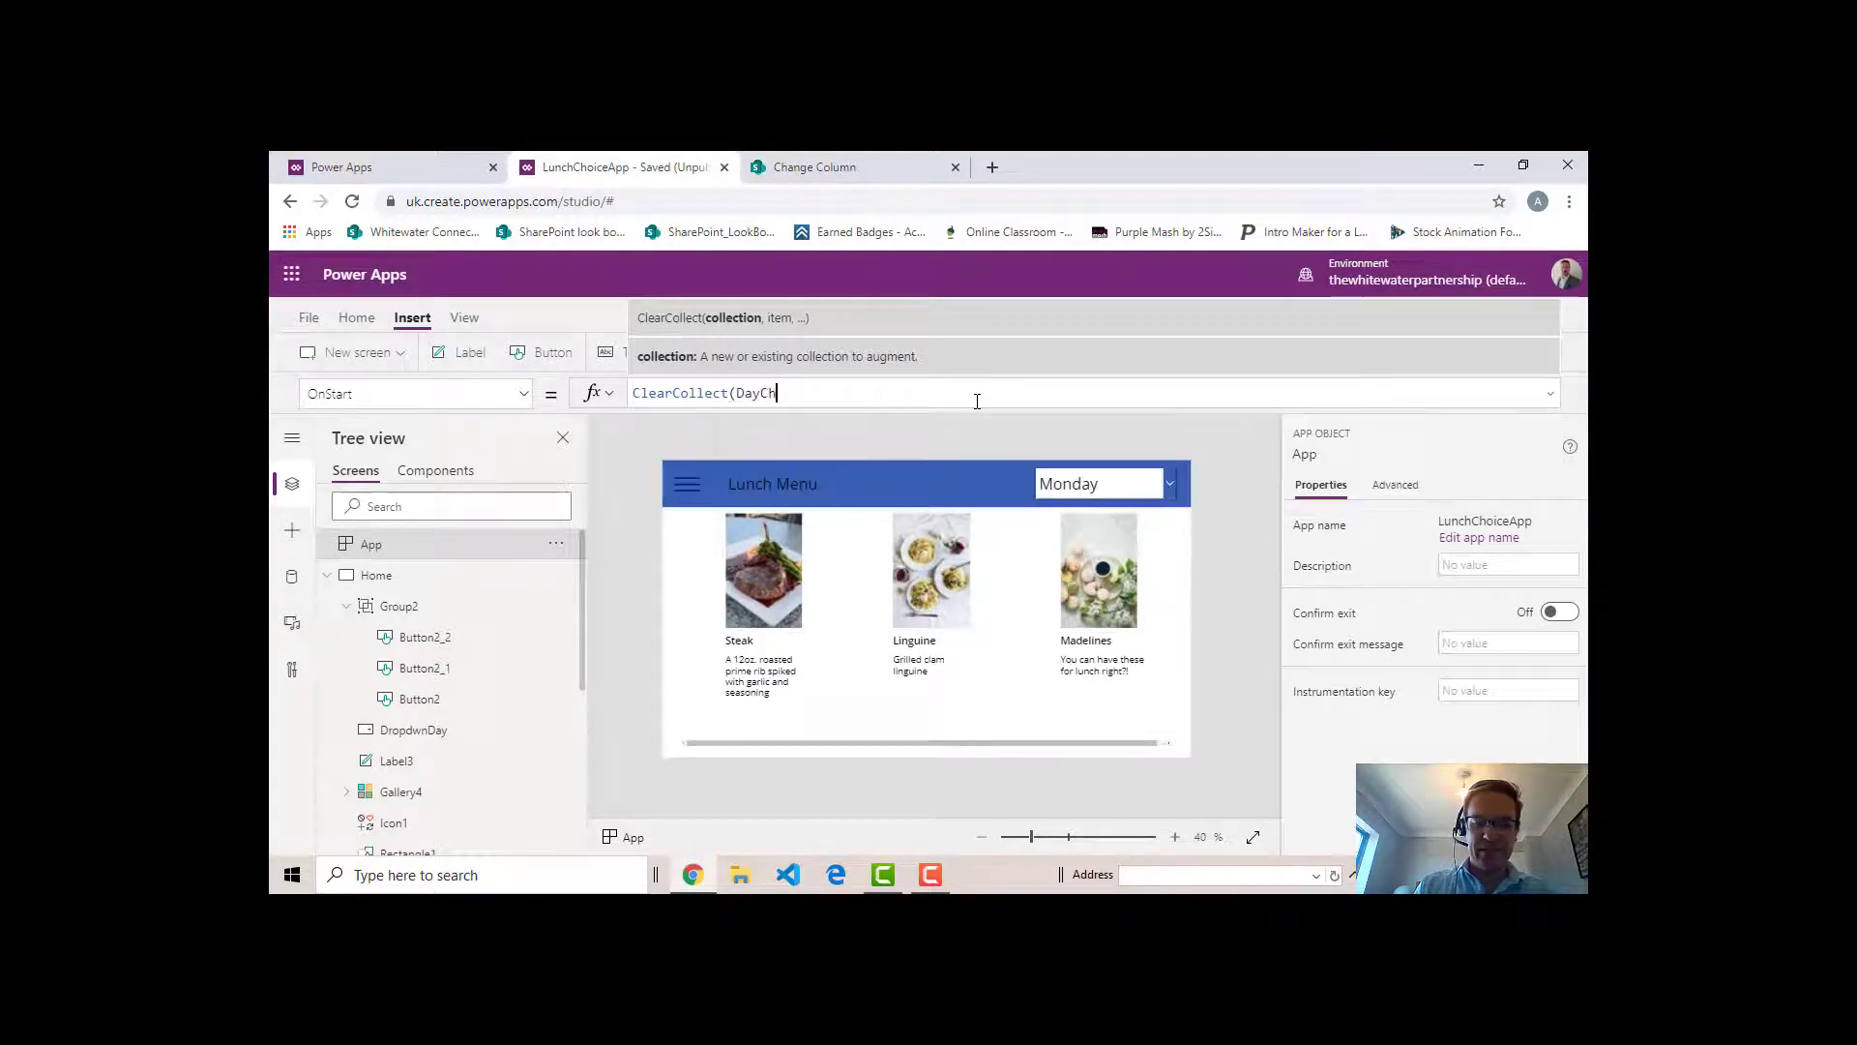
{"action": "type", "text": "oices"}
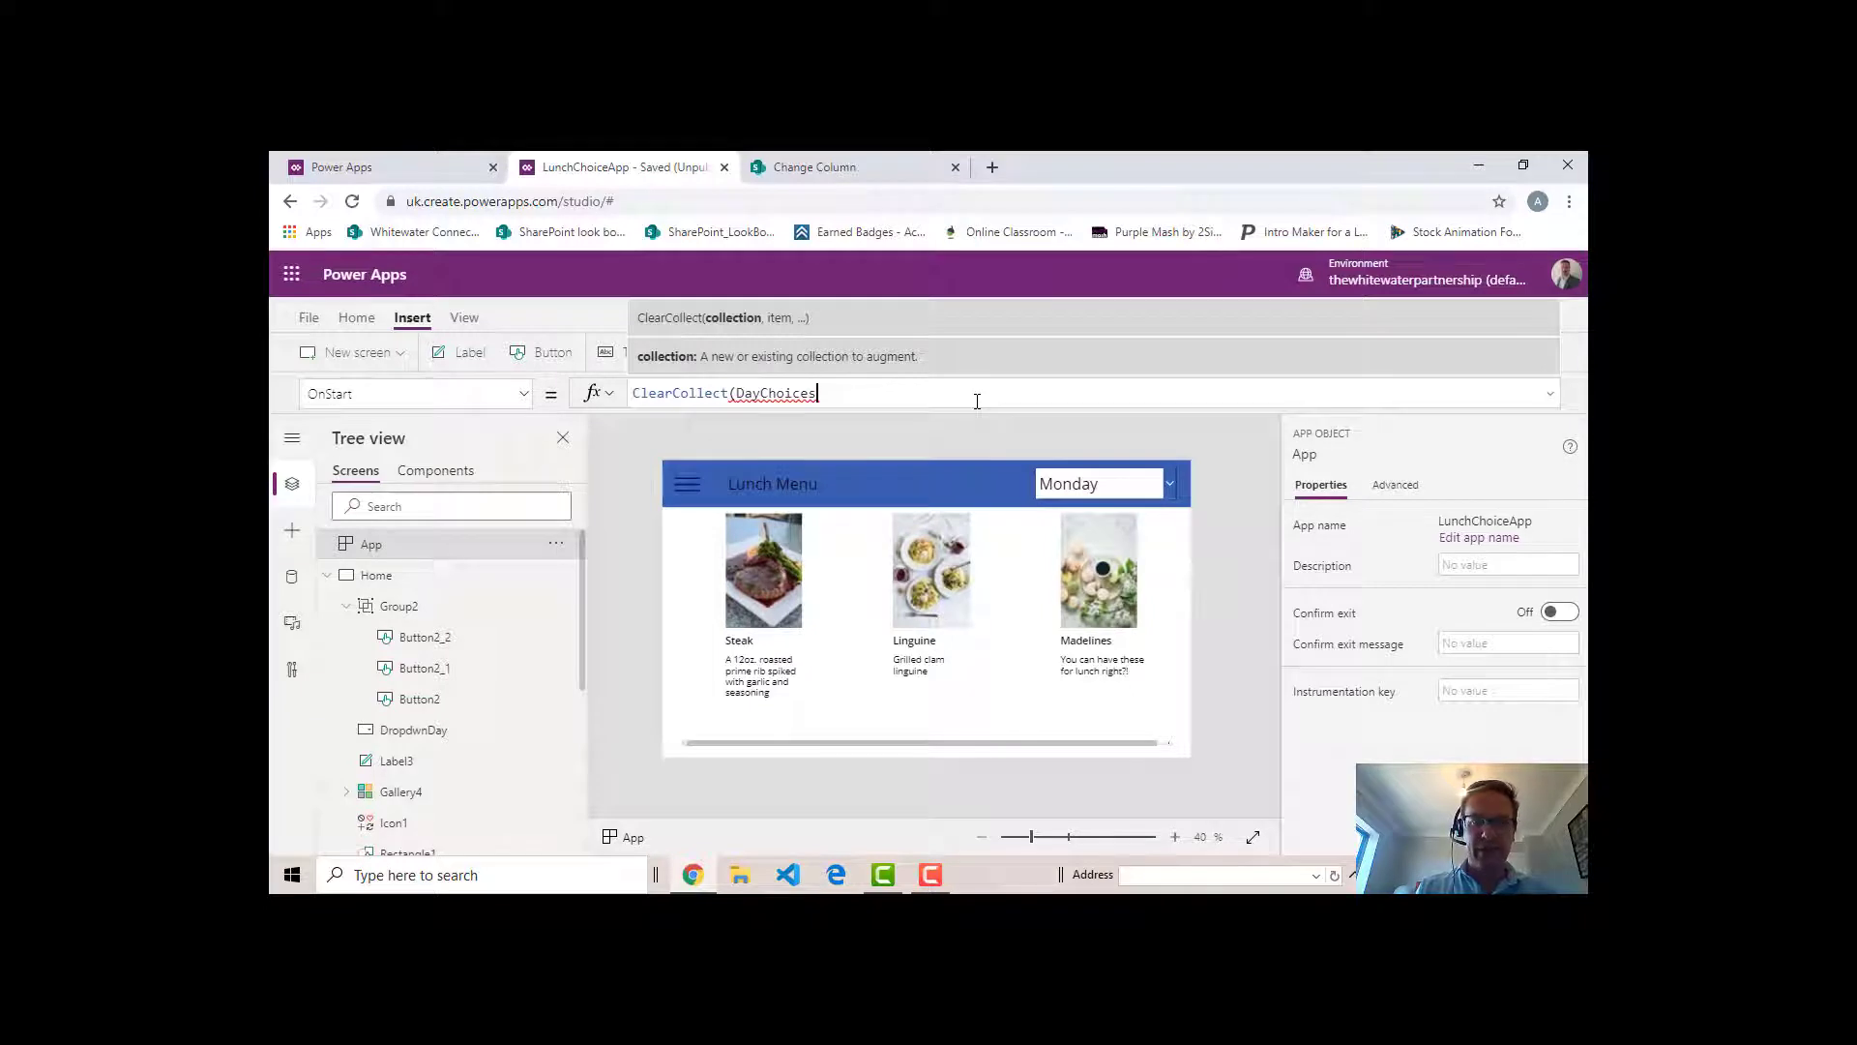
{"action": "type", "text": ","}
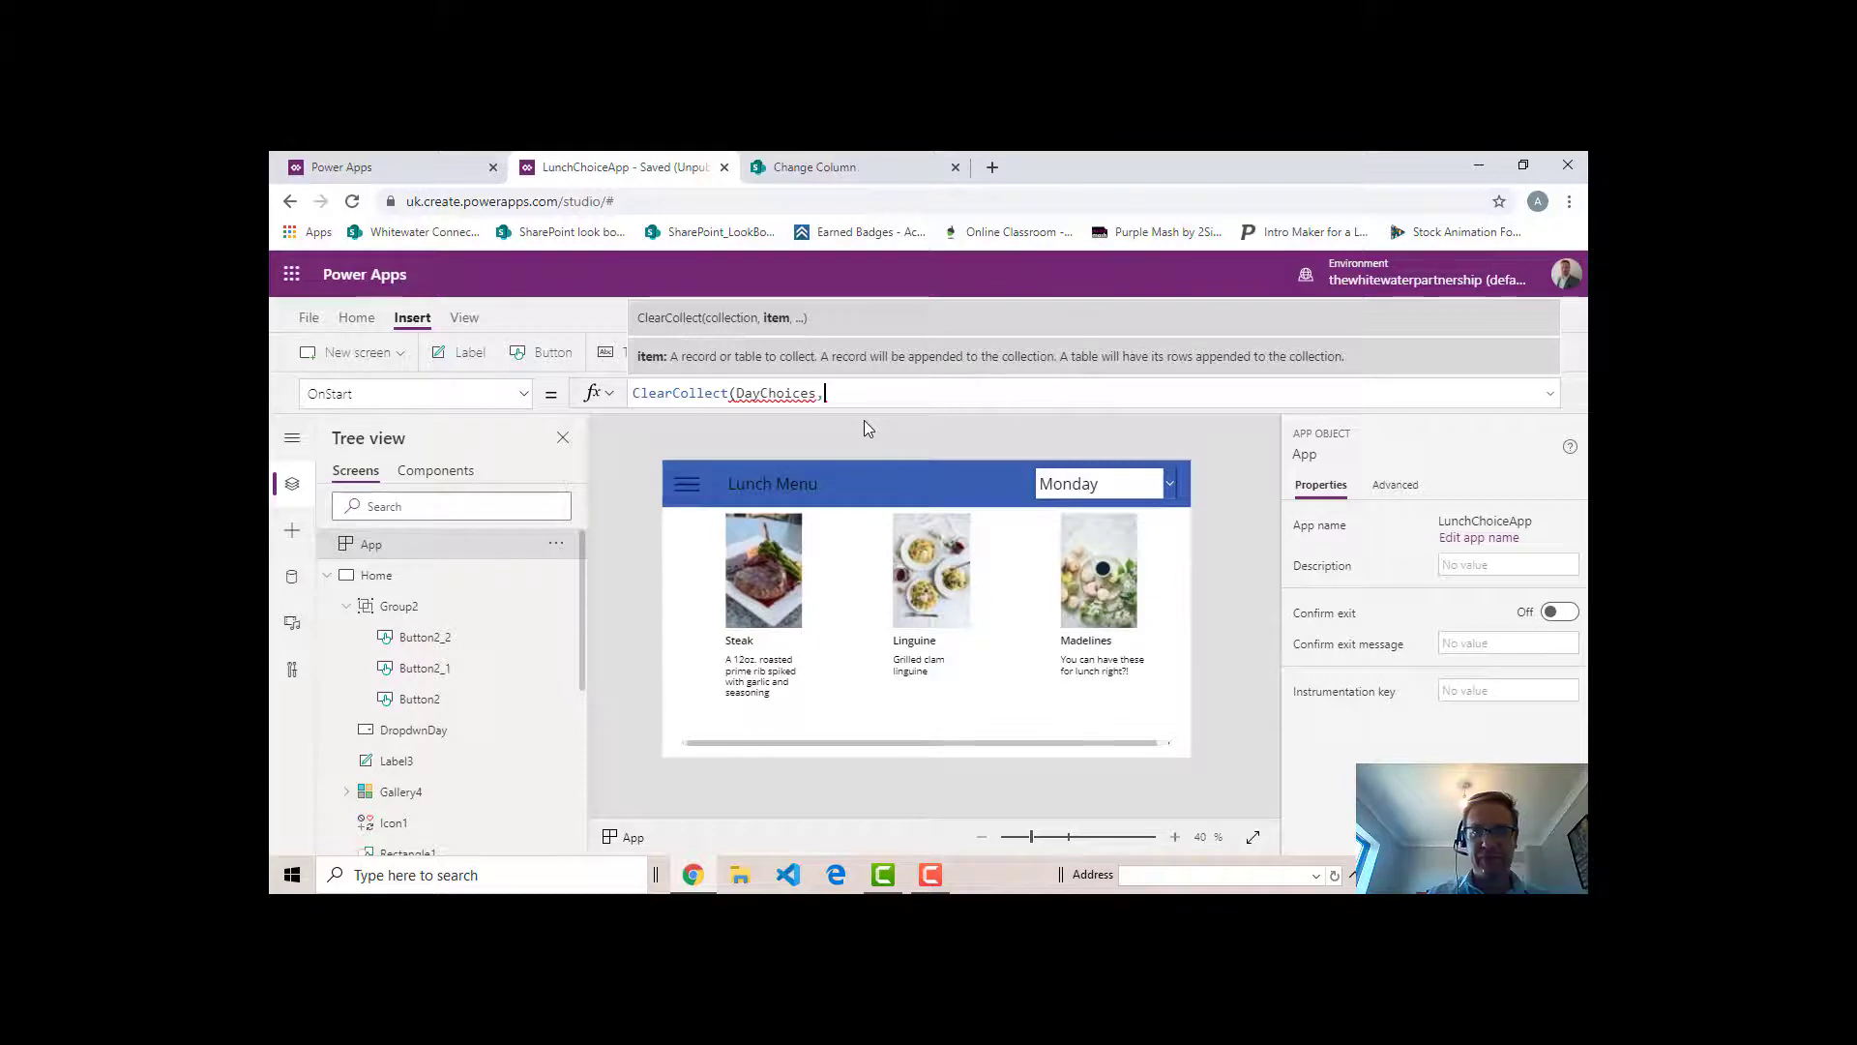
- Add a Filter function on the 'Menu Choices' list as the source for the DayChoices collection
{"action": "type", "text": "Fil"}
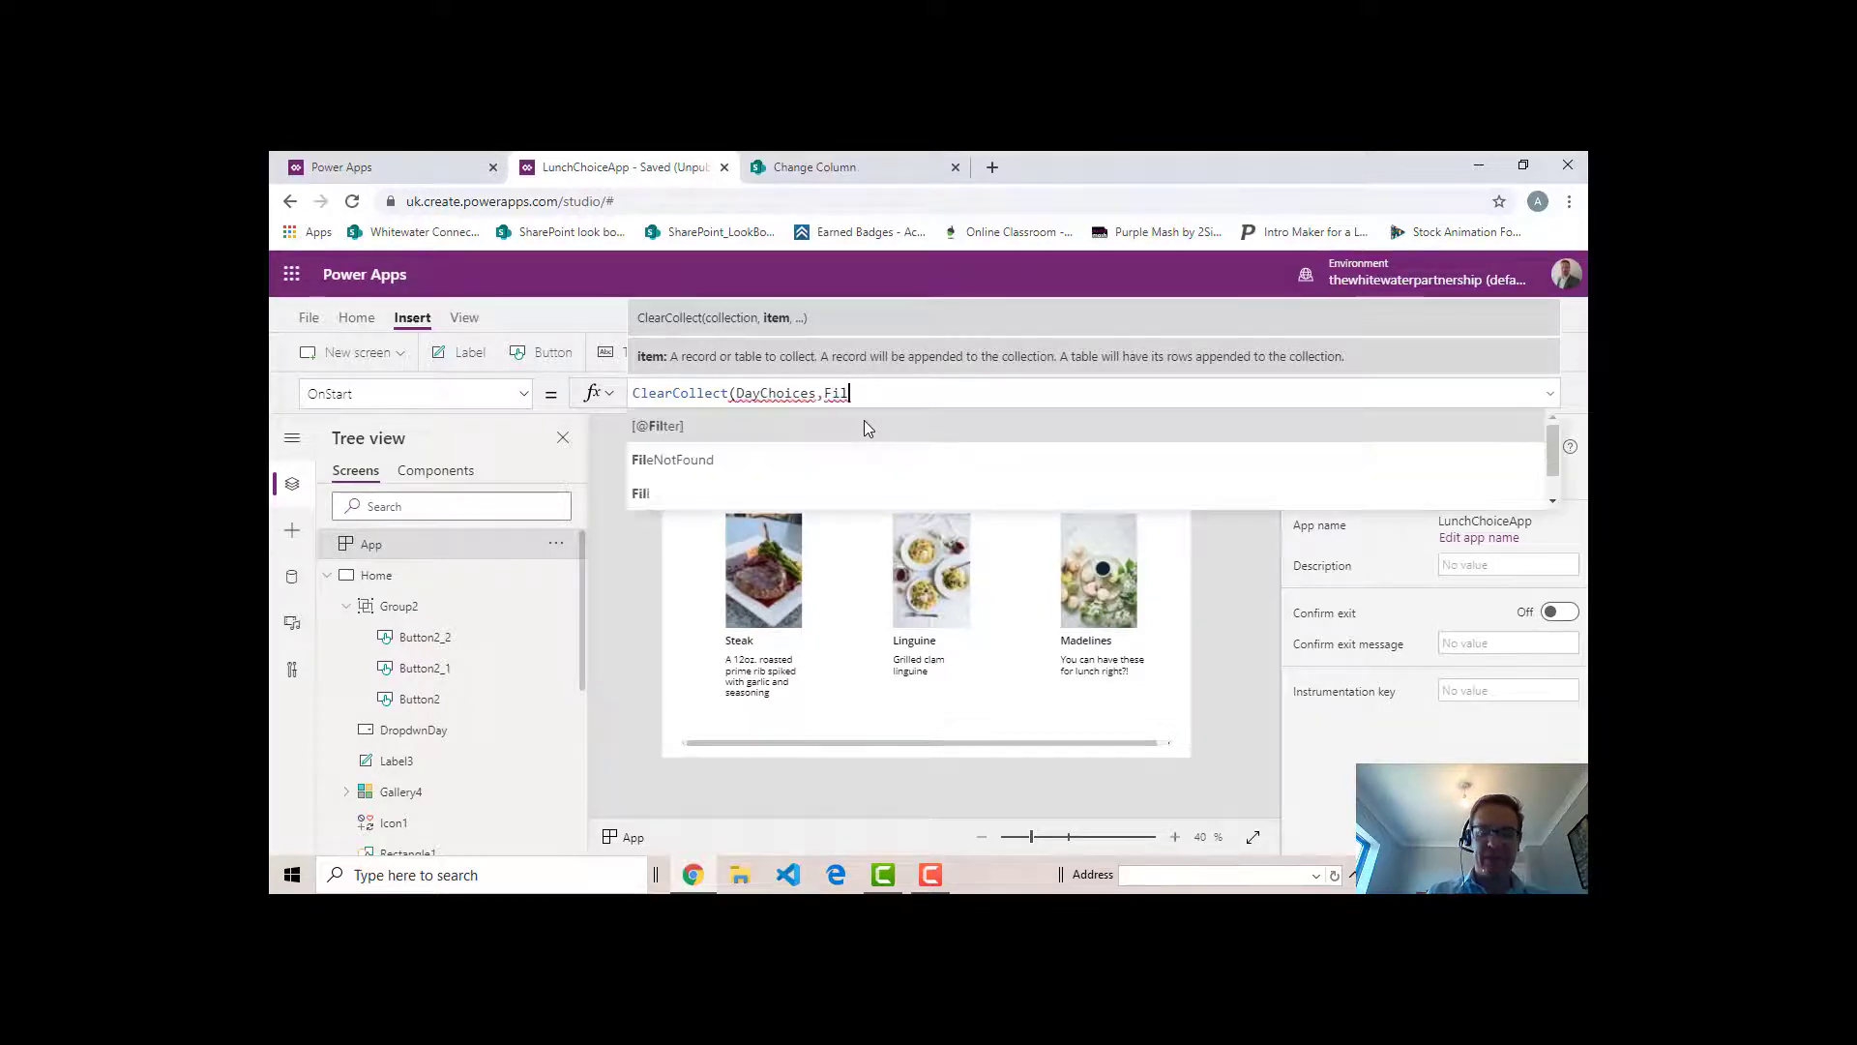
{"action": "type", "text": "ter(Menu"}
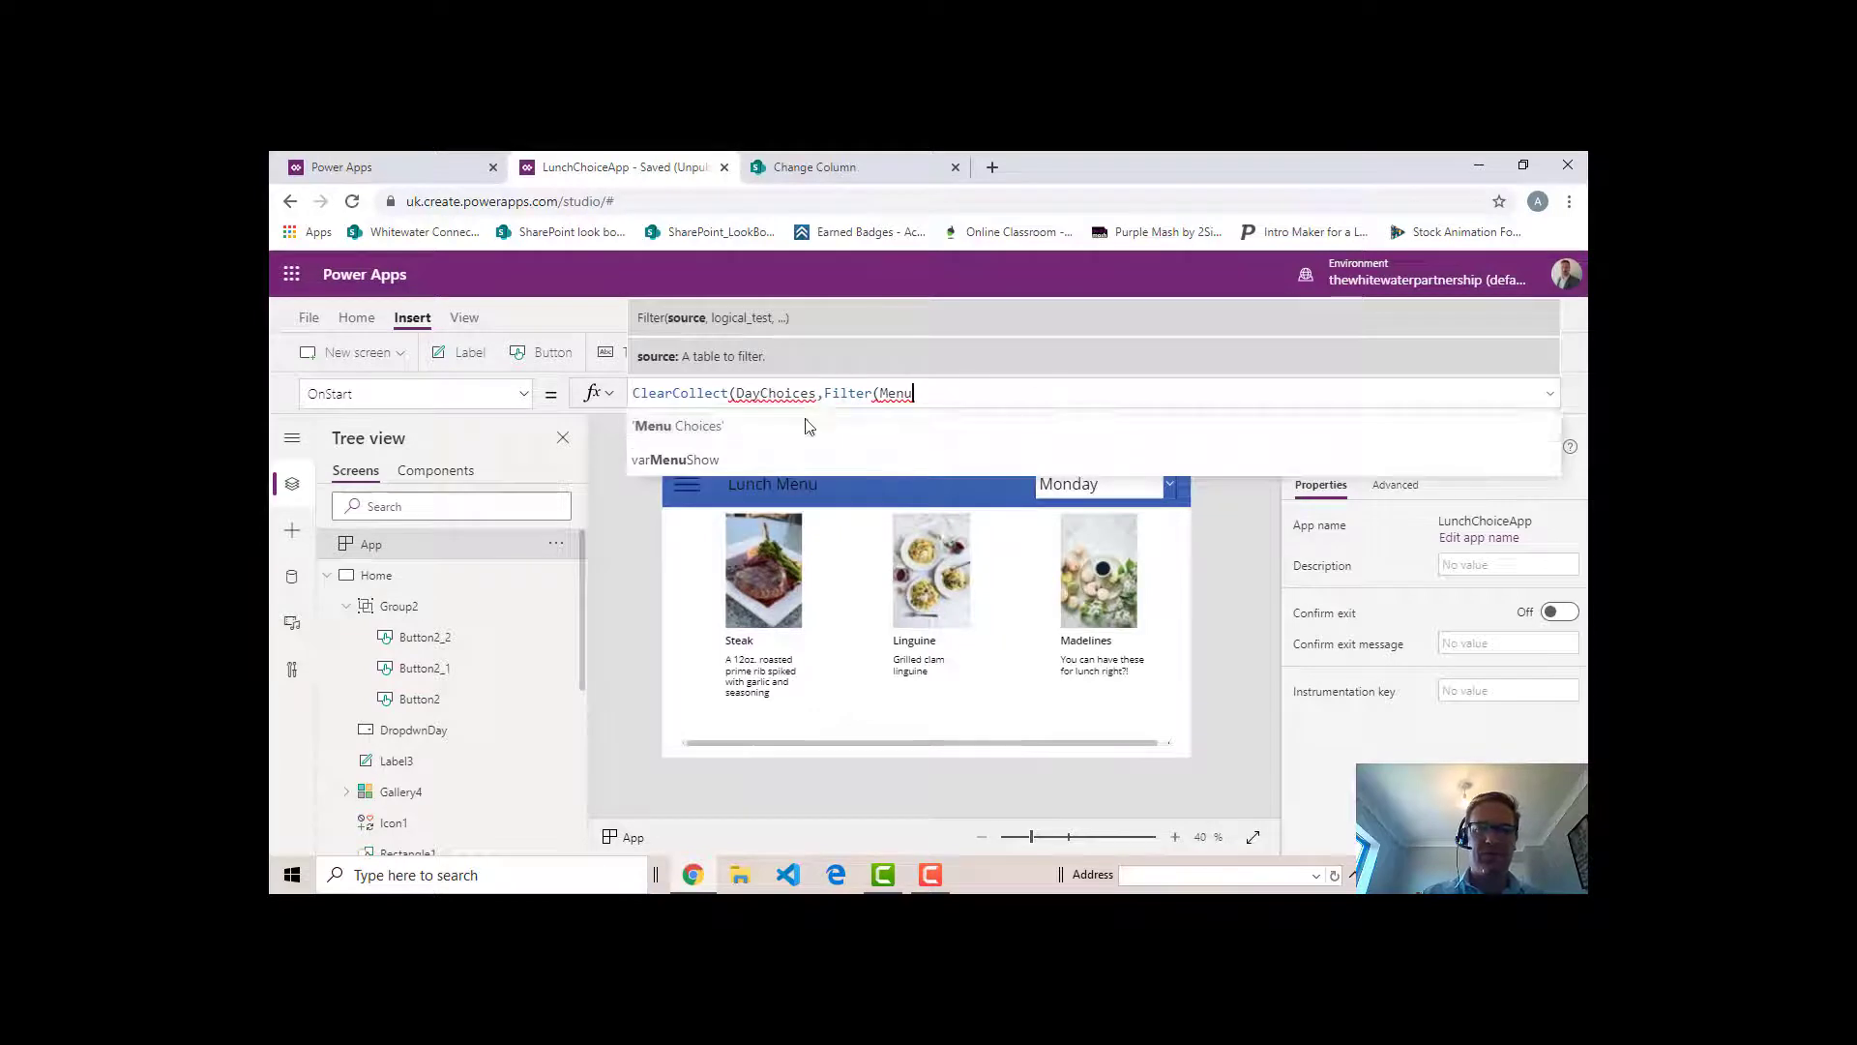
{"action": "left_click", "coordinate": [745, 425]}
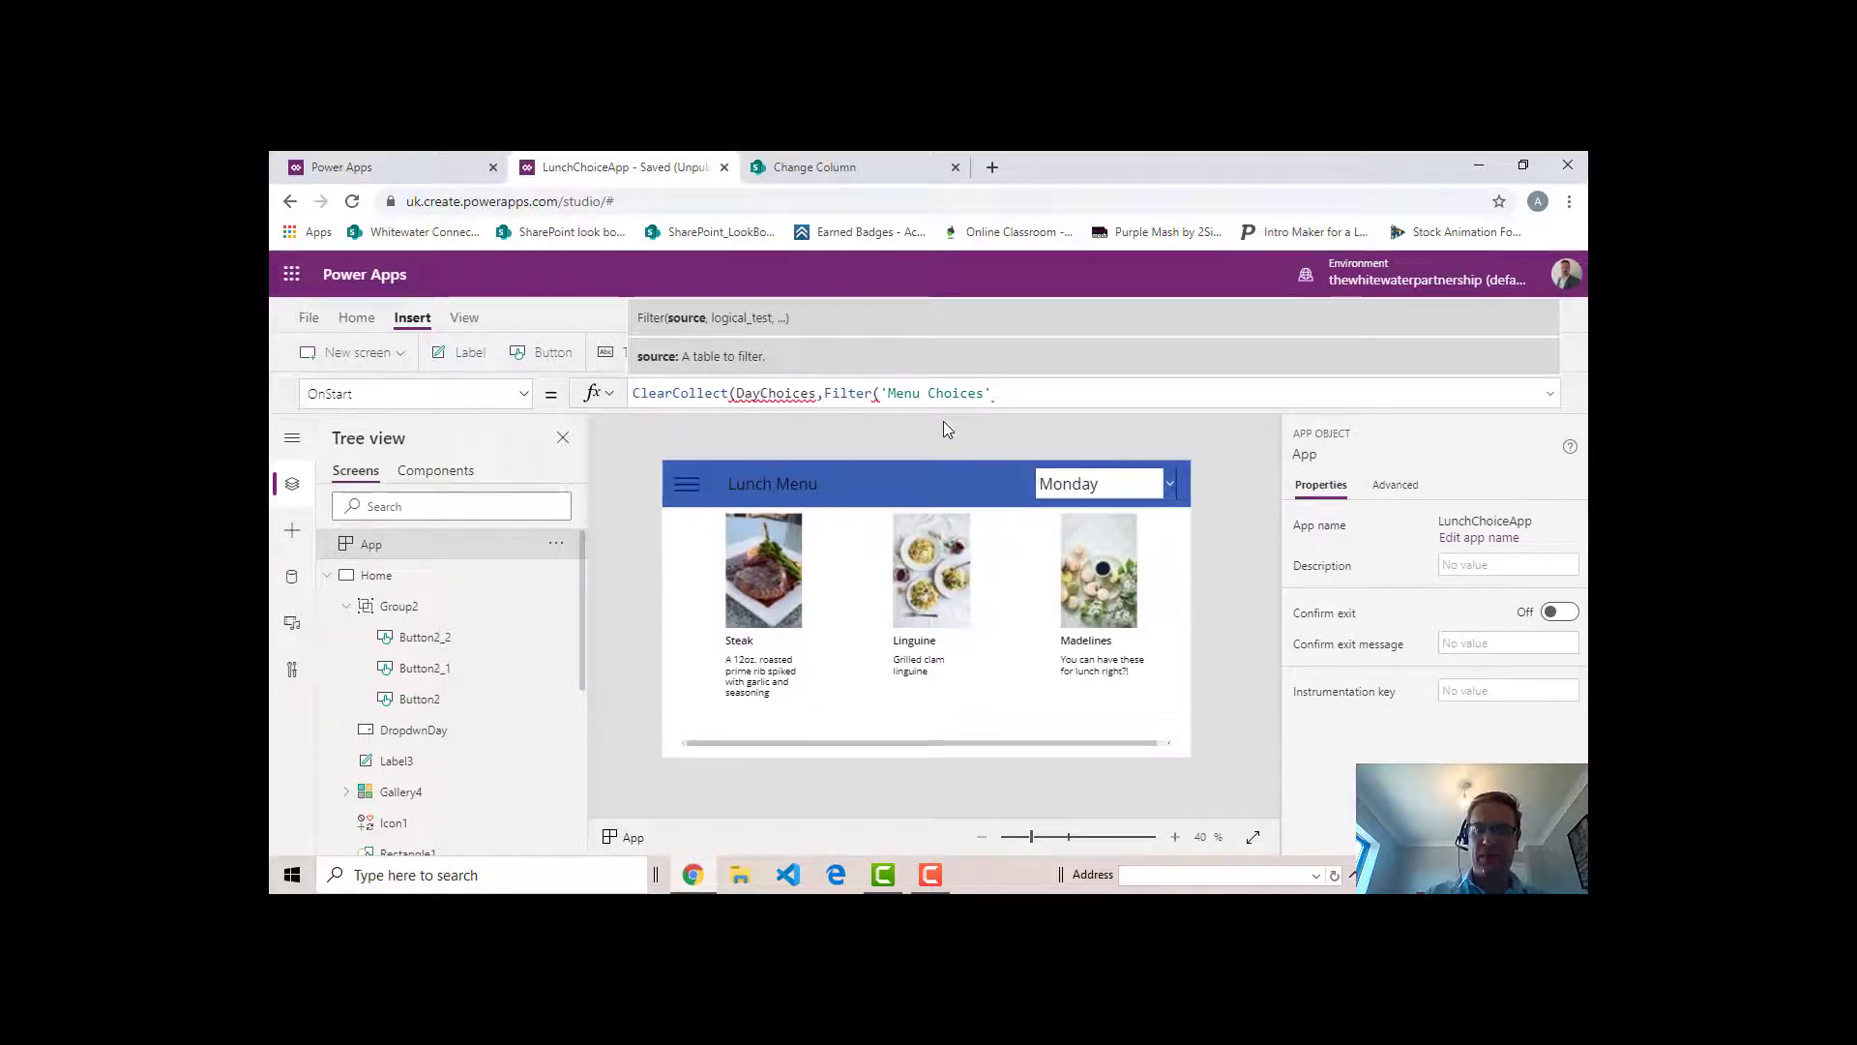
{"action": "type", "text": ","}
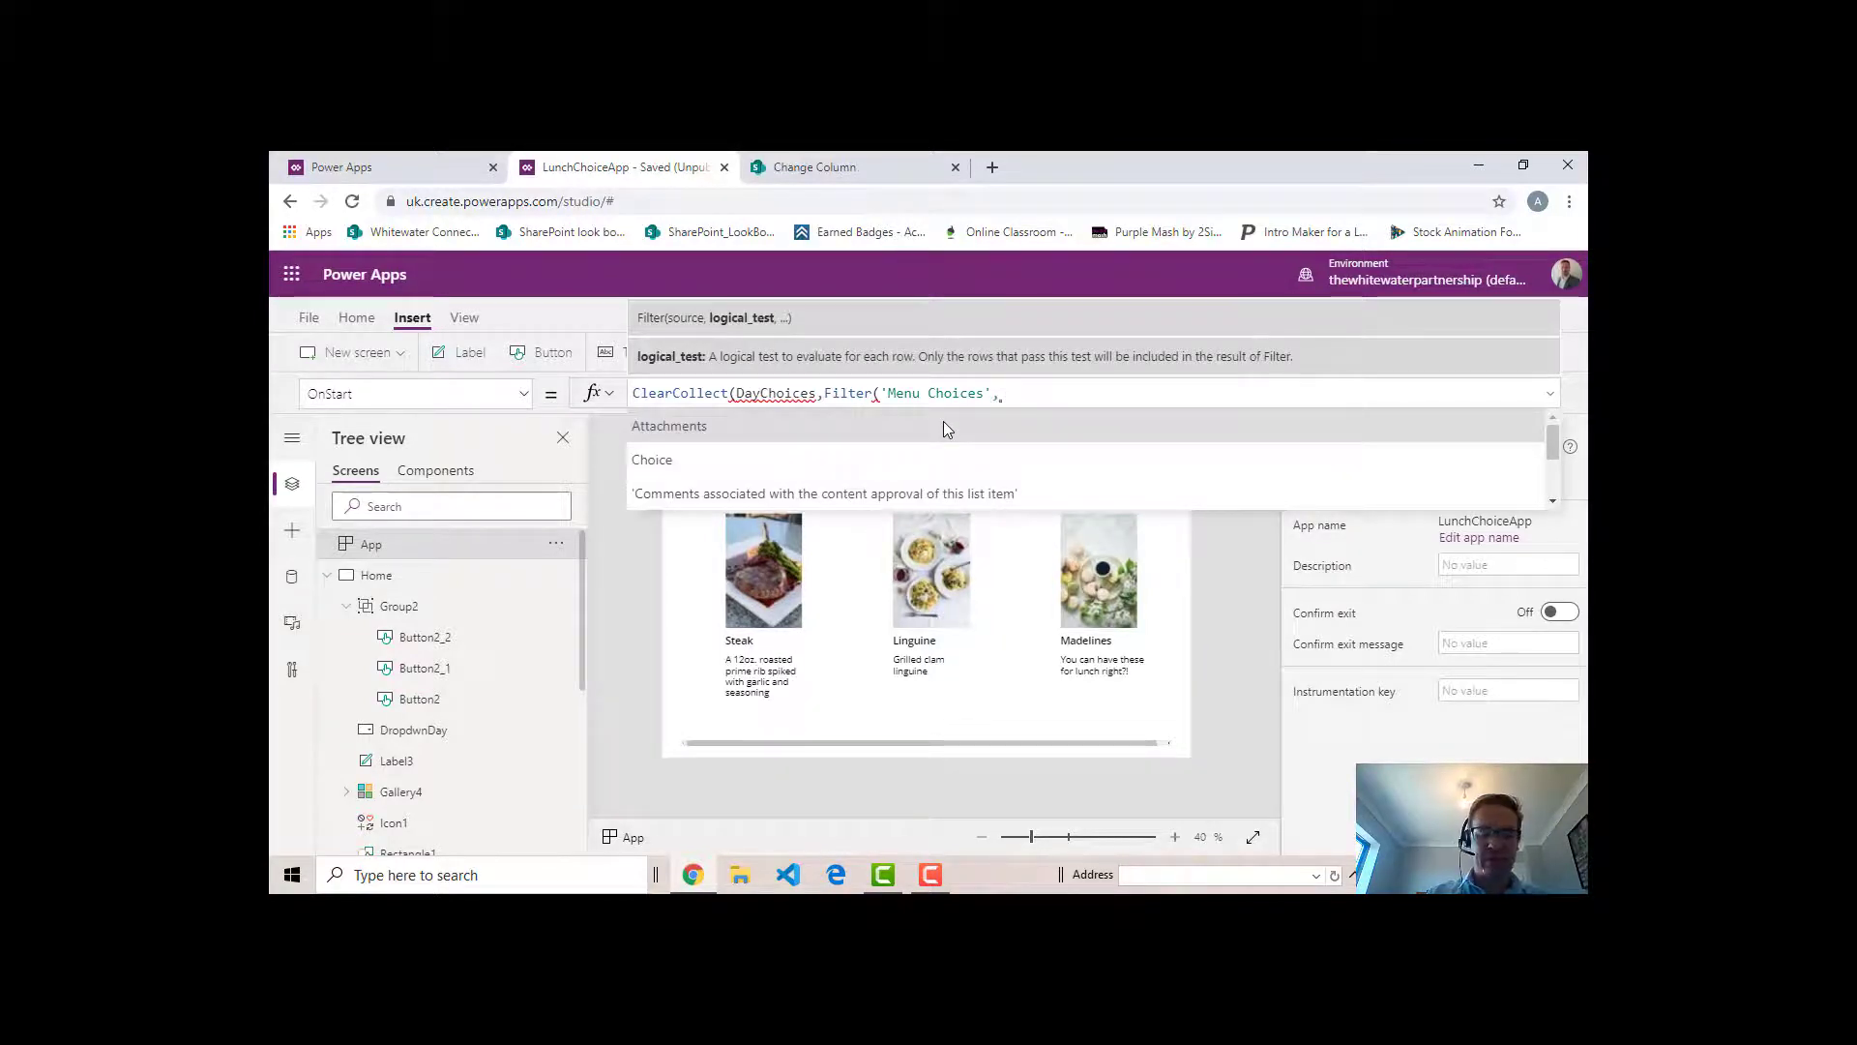
{"action": "type", "text": "Day "}
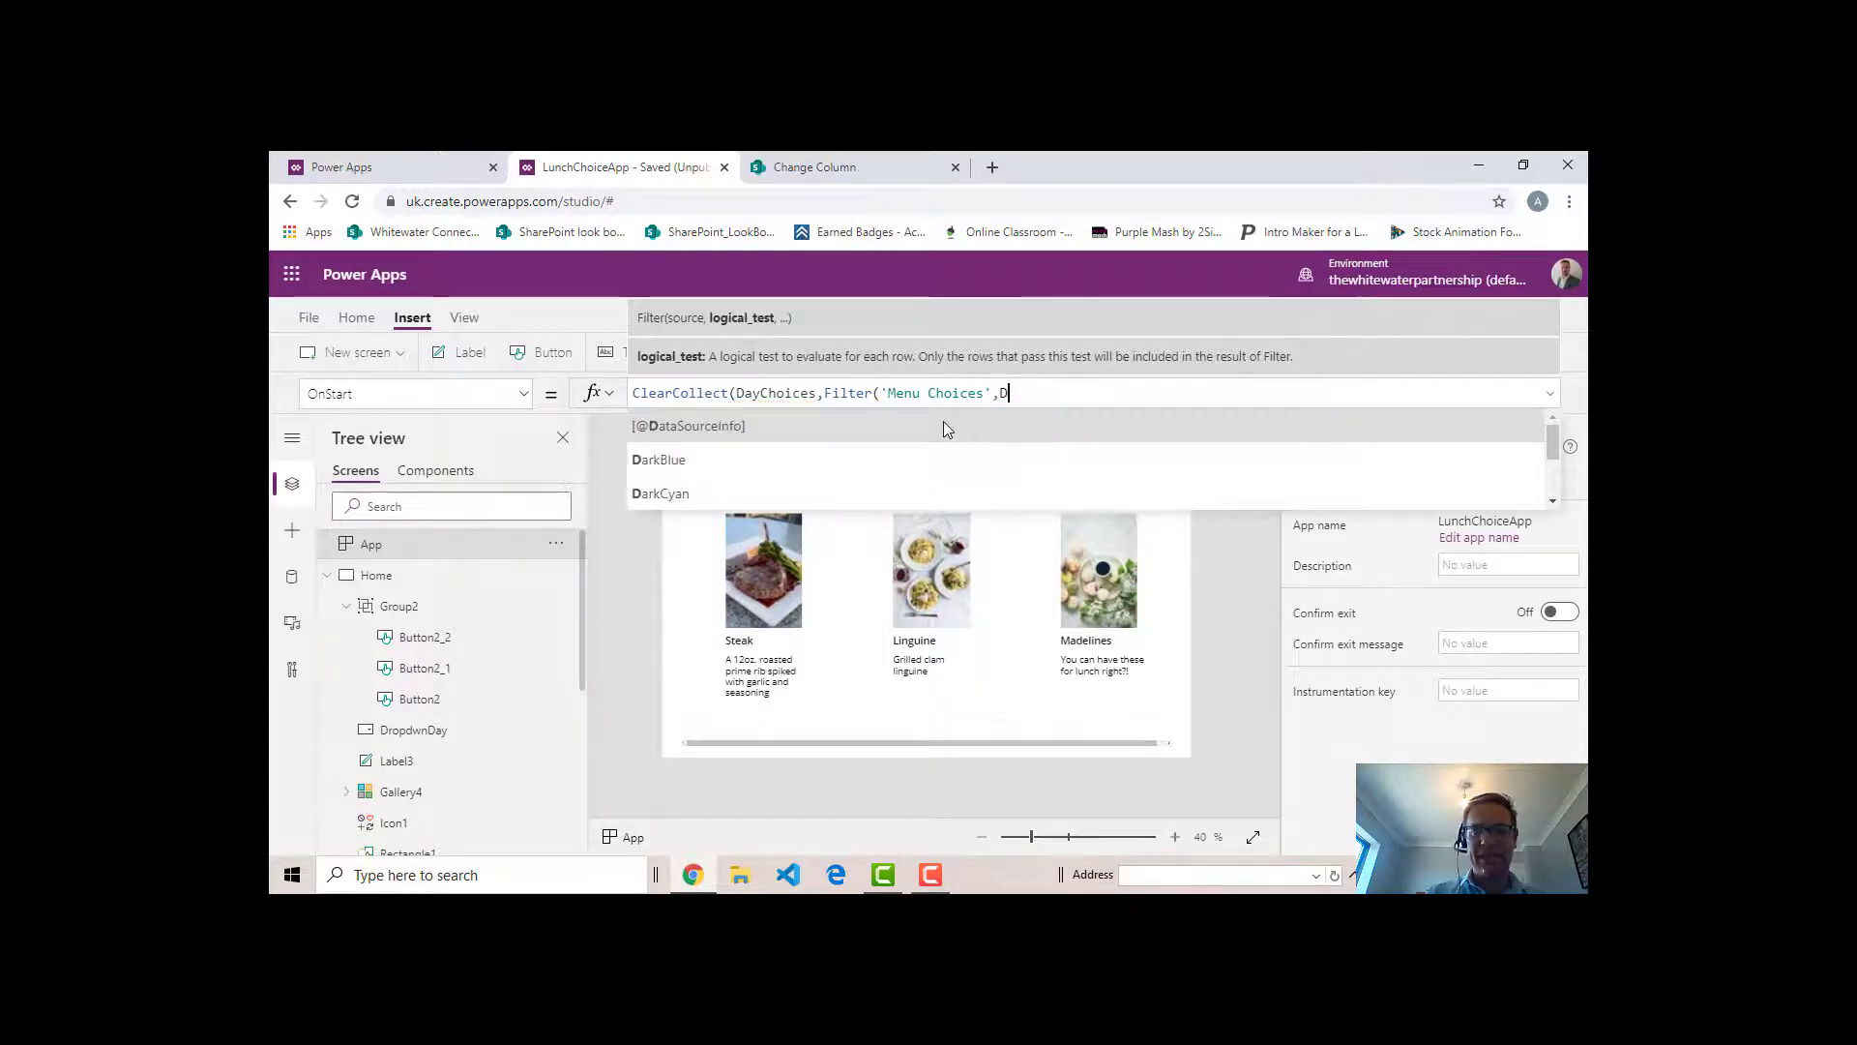
{"action": "type", "text": "N"}
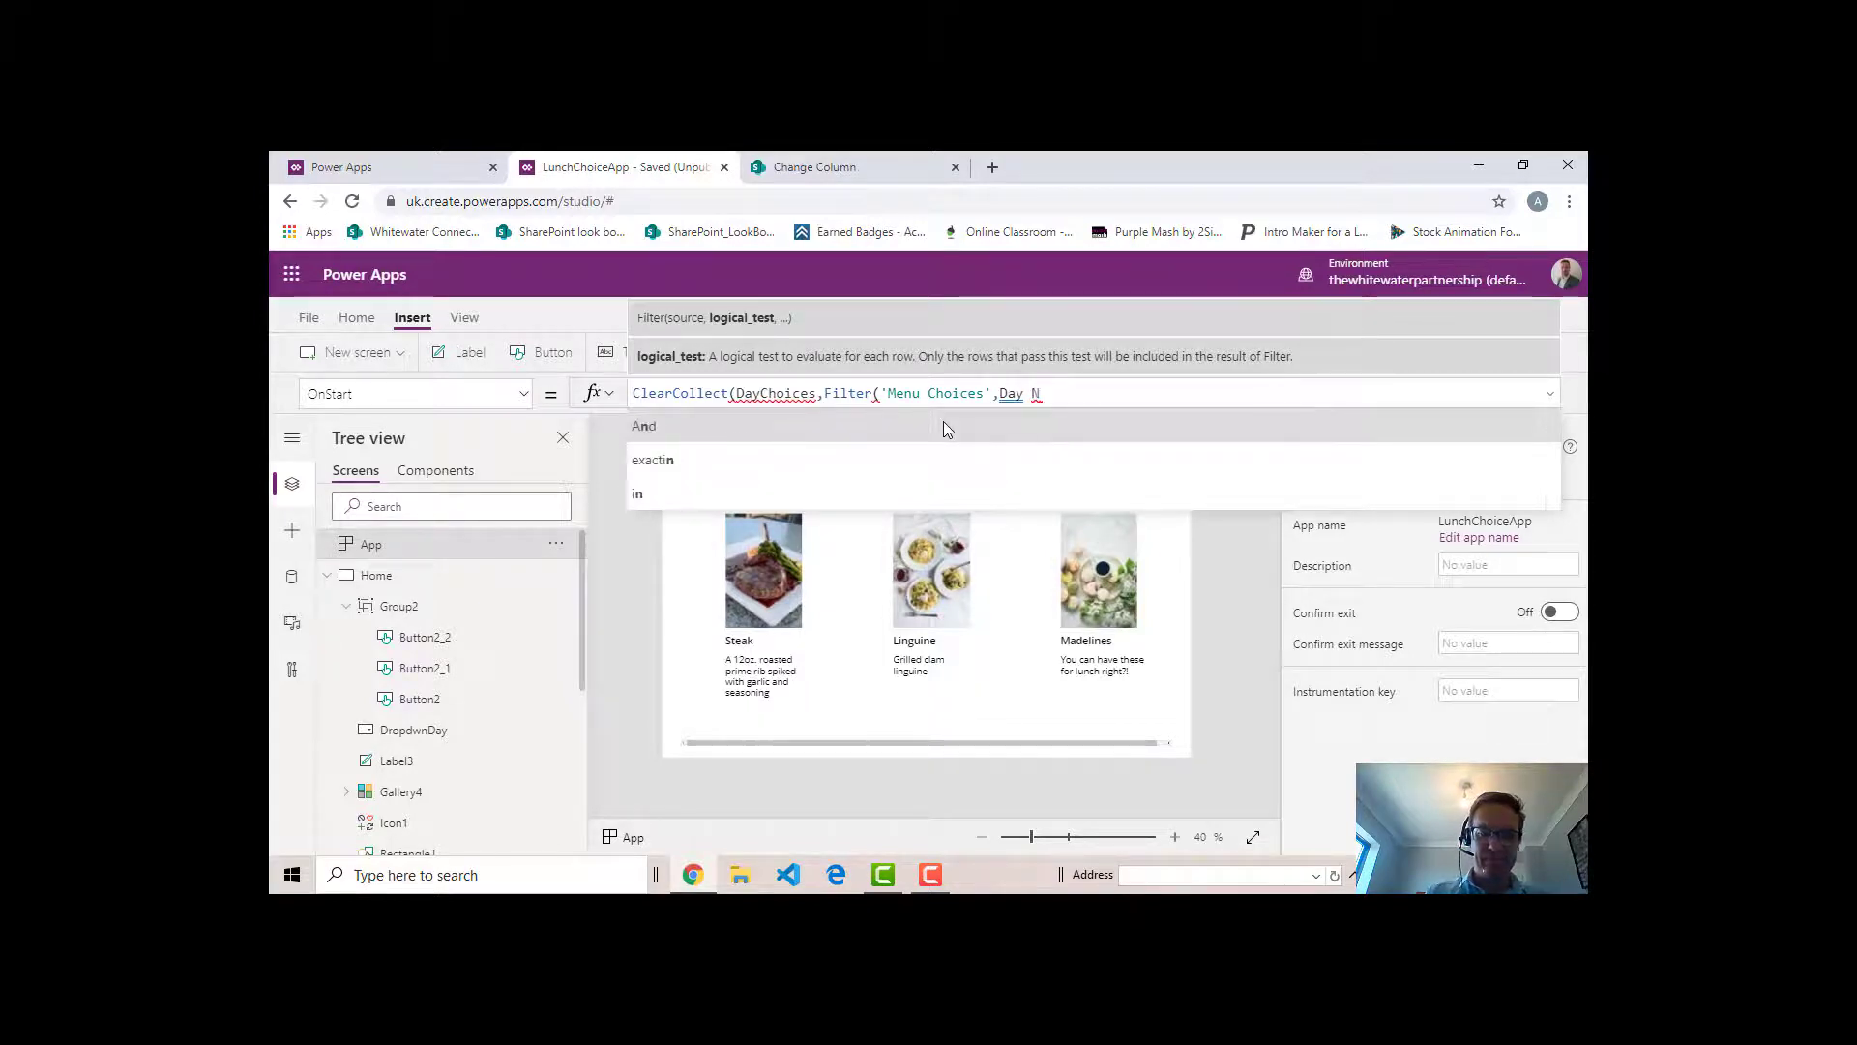
{"action": "type", "text": "umber"}
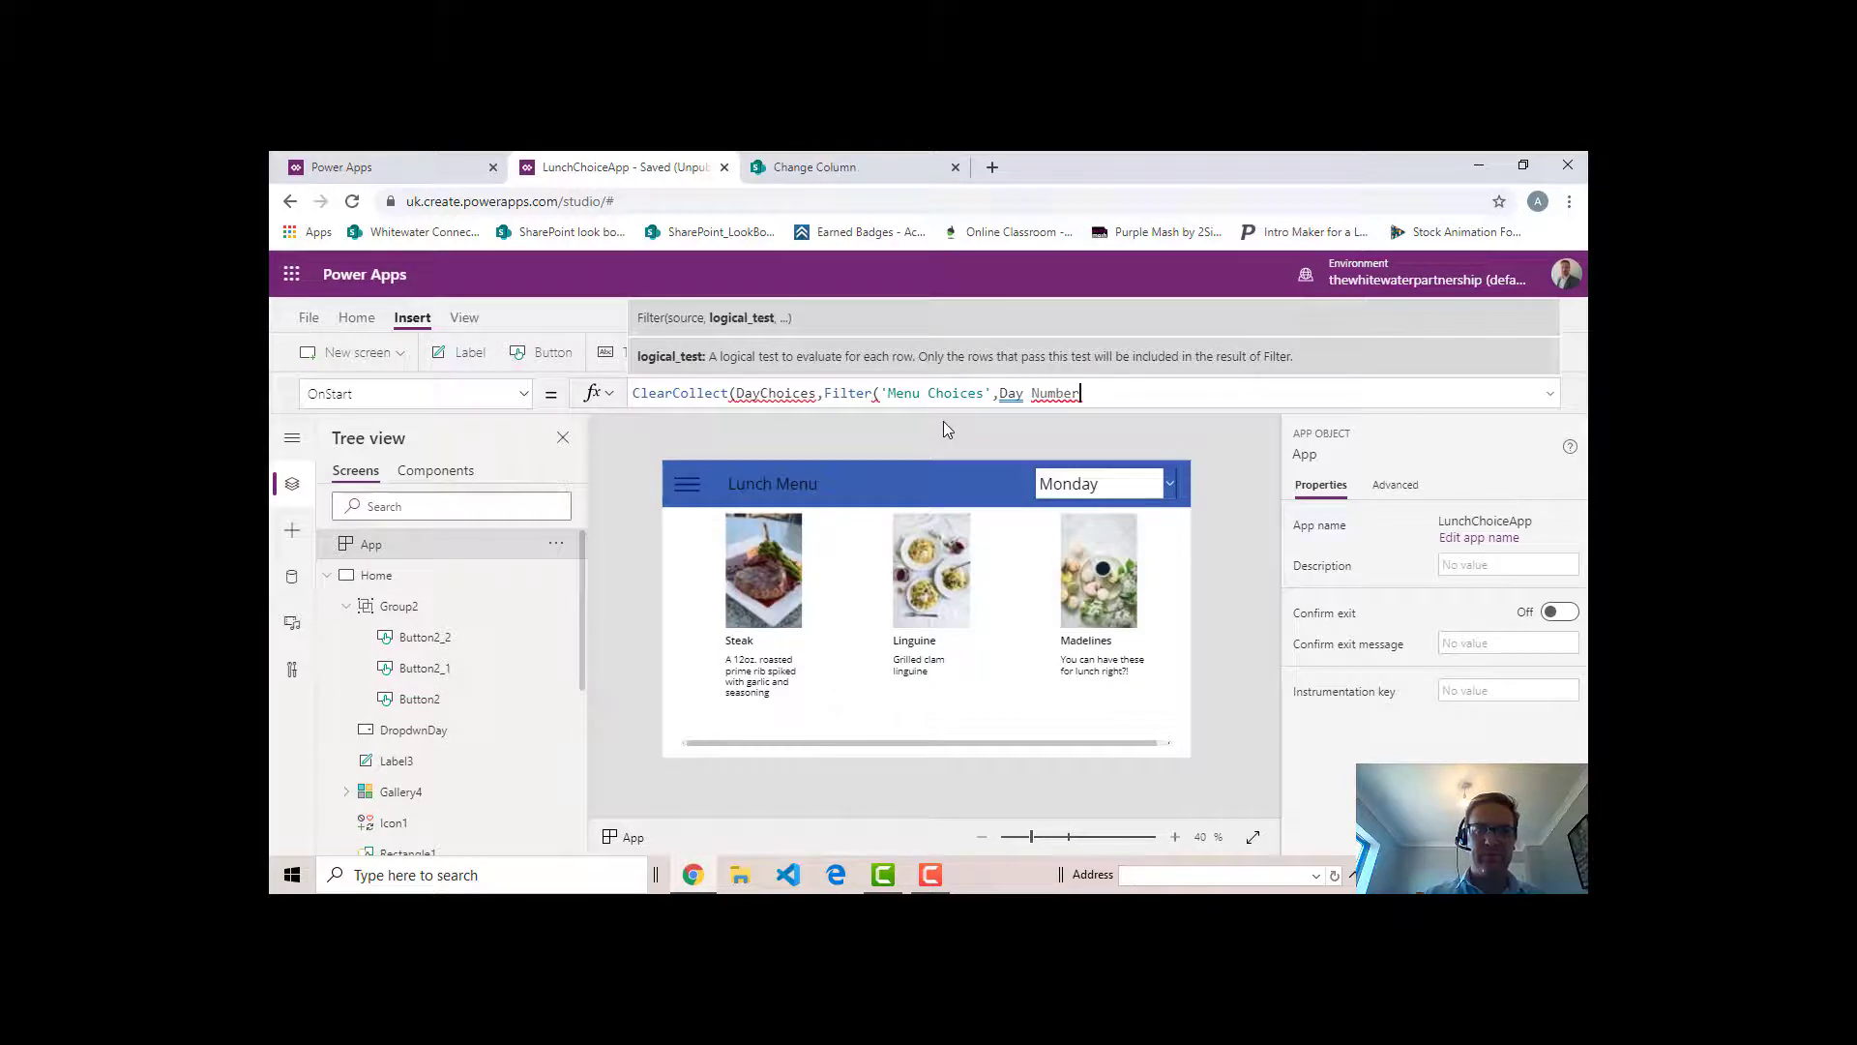
{"action": "type", "text": "'"}
- Enter 'Day Number', enclosed in single quotes, as the column tested by the Filter function
{"action": "key", "text": "Left"}
{"action": "key", "text": "Left"}
{"action": "key", "text": "Left"}
{"action": "key", "text": "Left"}
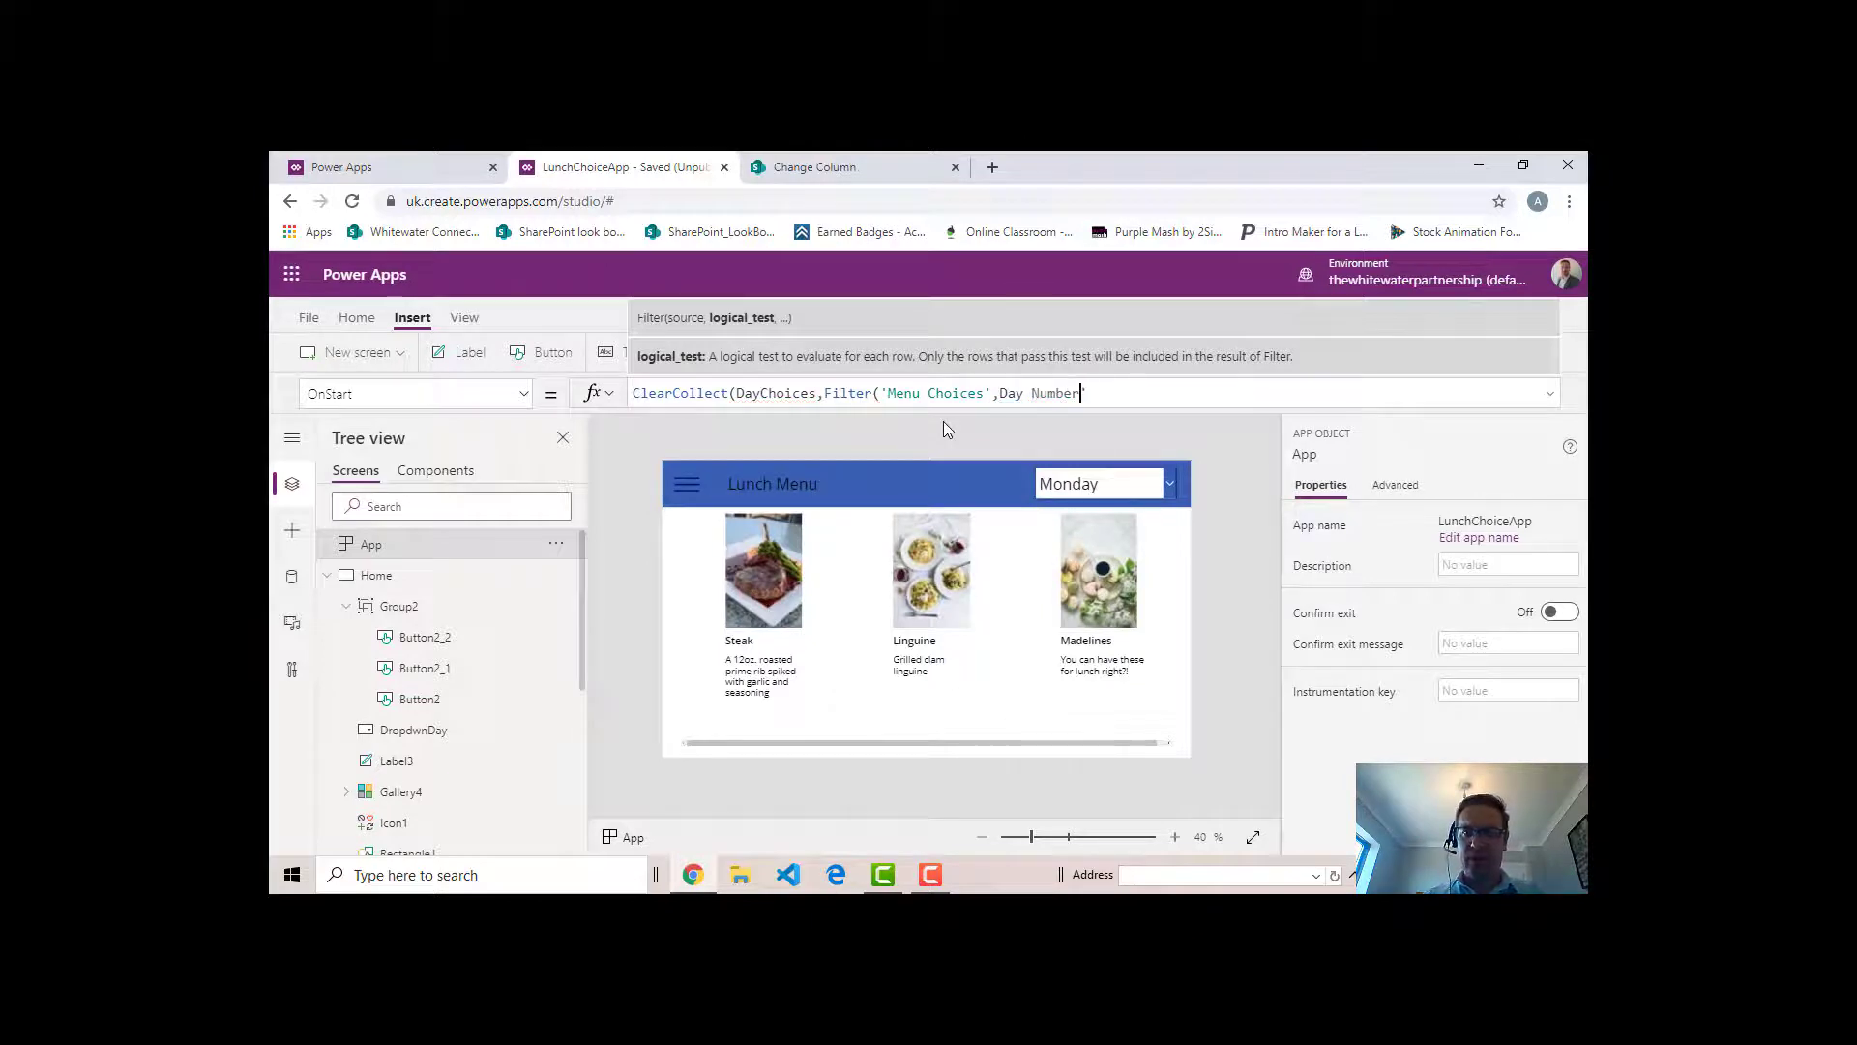
{"action": "key", "text": "Left"}
{"action": "key", "text": "Left"}
{"action": "key", "text": "Left"}
{"action": "key", "text": "Left"}
{"action": "key", "text": "Left"}
{"action": "key", "text": "Left"}
{"action": "key", "text": "Left"}
{"action": "type", "text": "'"}
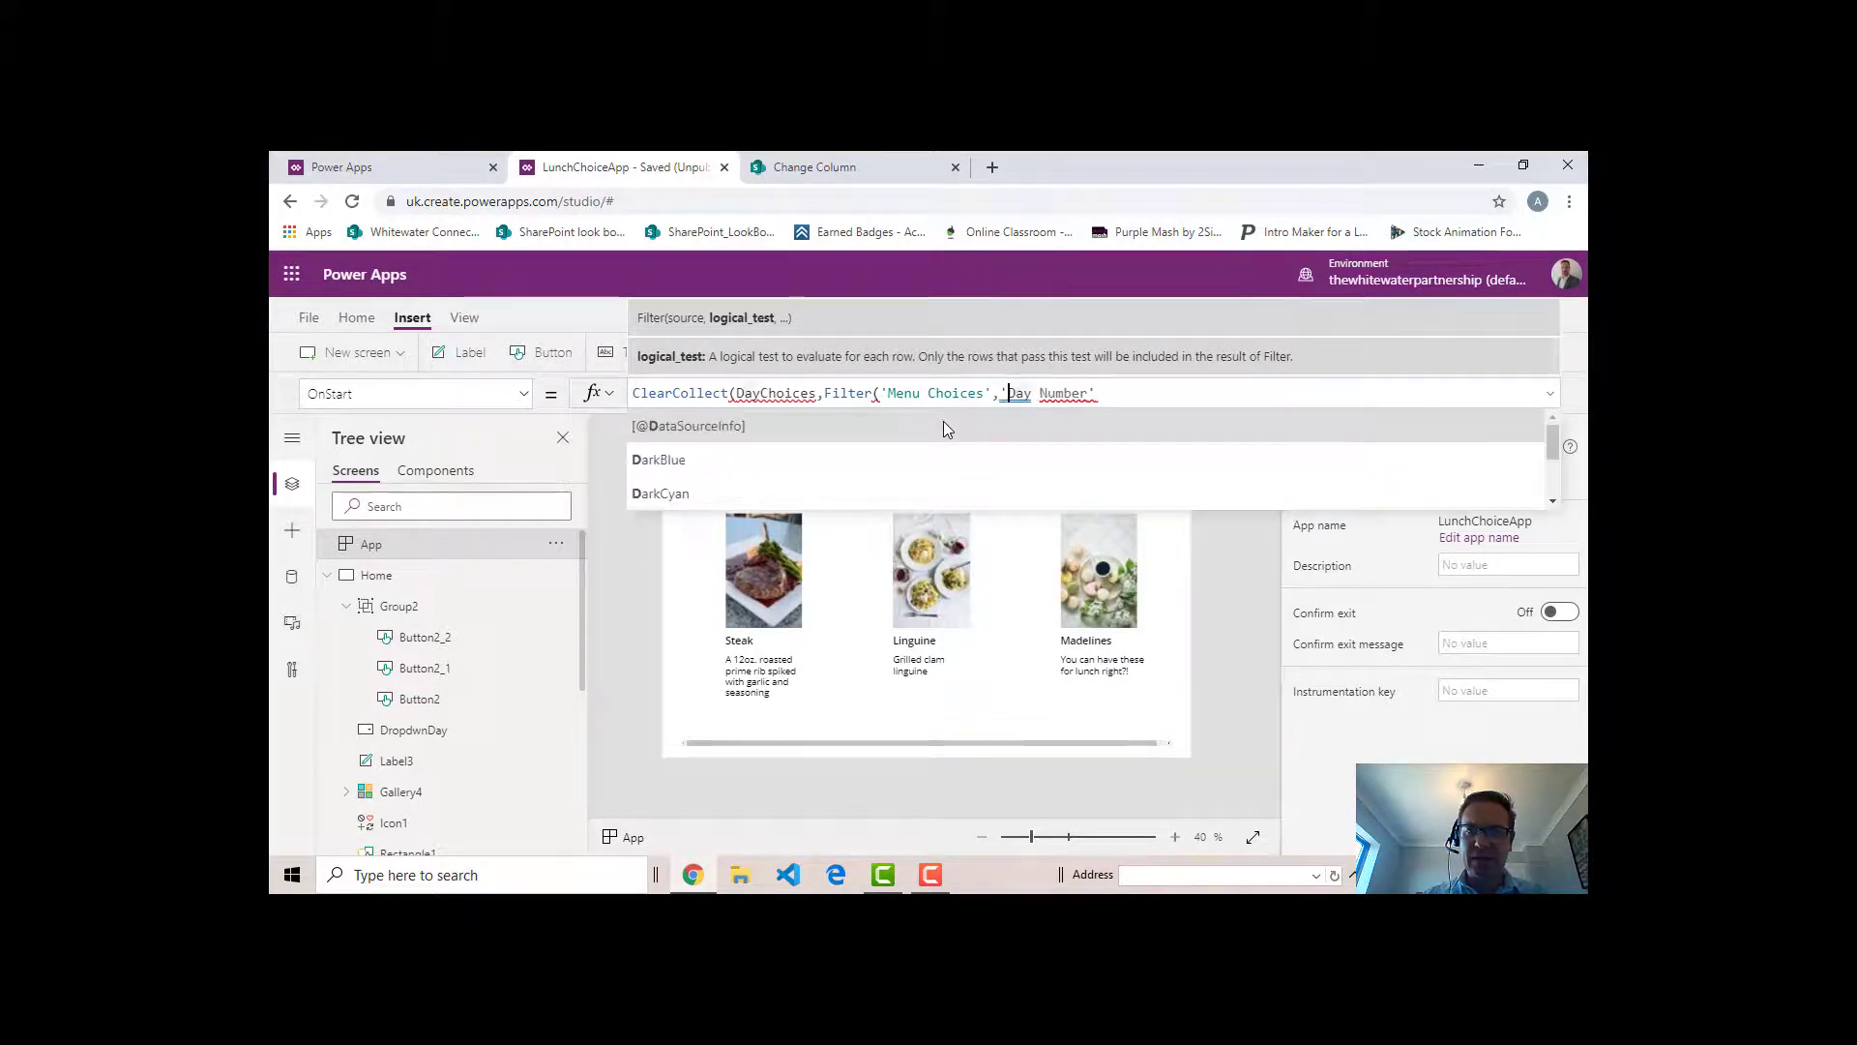
{"action": "key", "text": "Right"}
{"action": "key", "text": "Right"}
{"action": "key", "text": "Right"}
{"action": "key", "text": "End"}
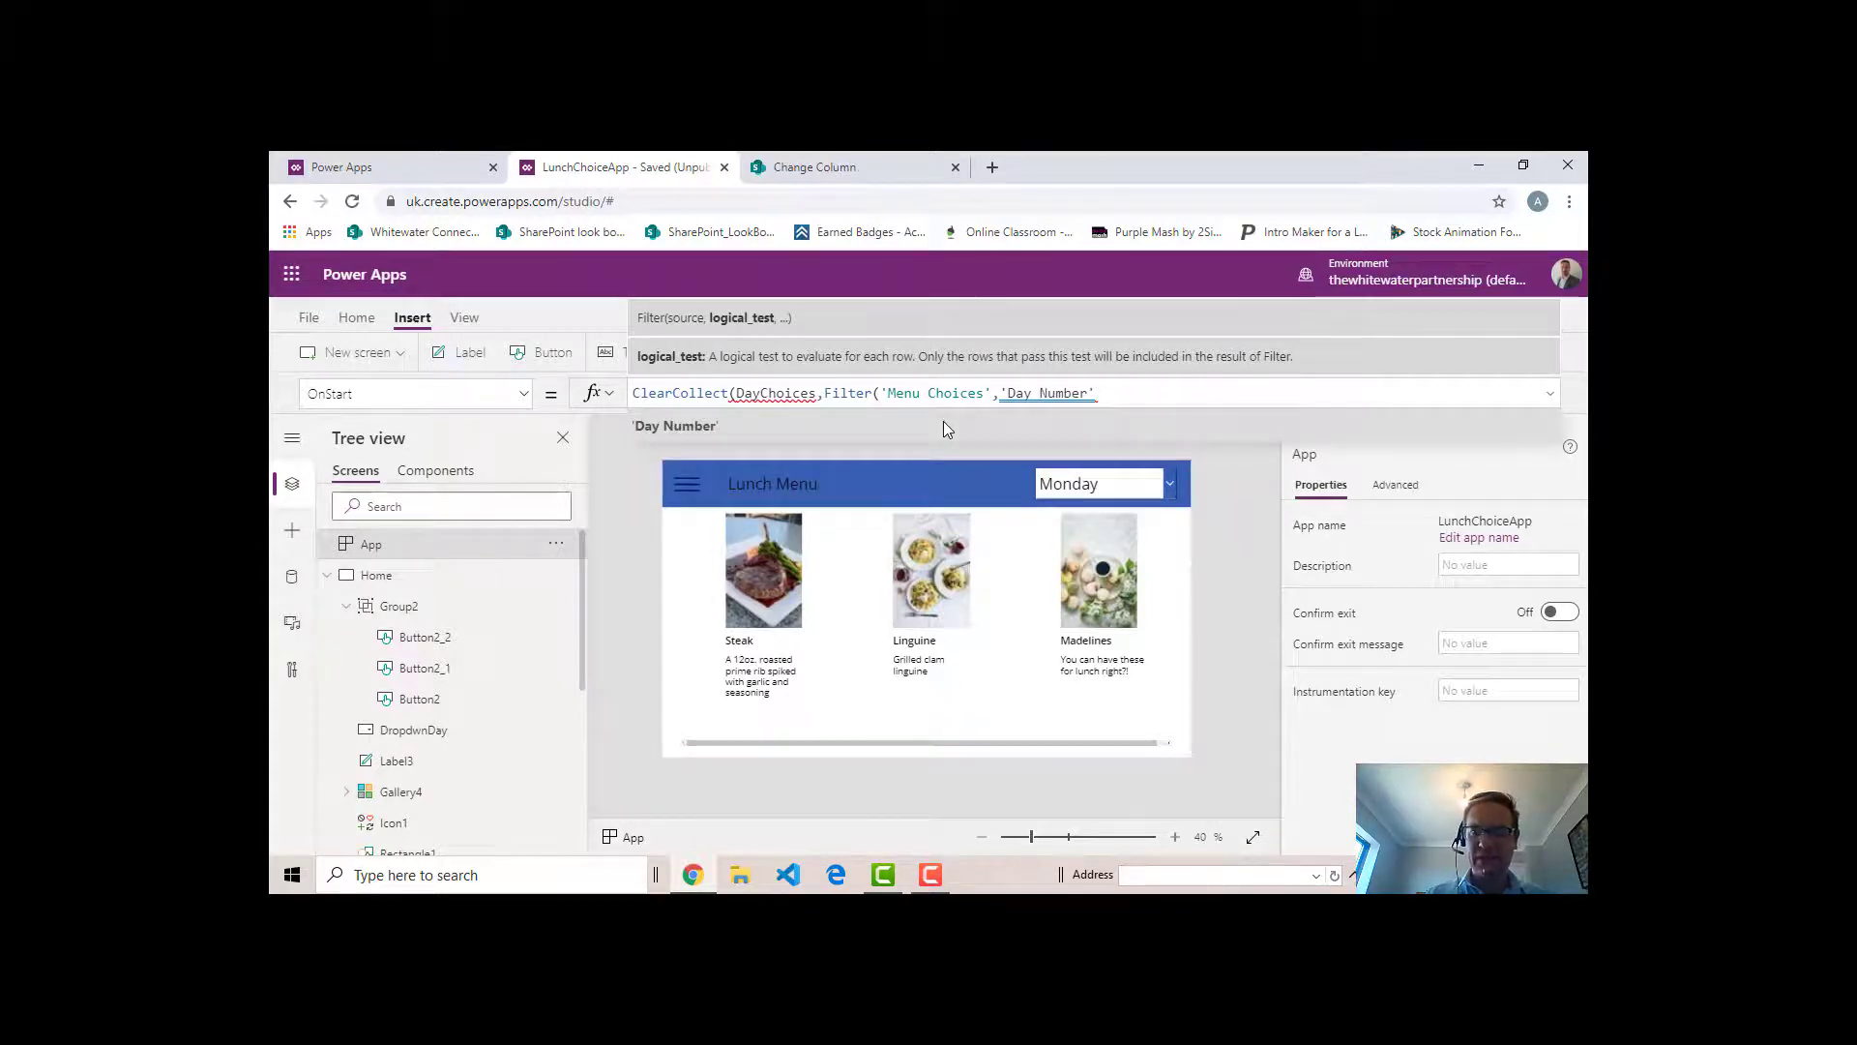
- Complete the filter condition with = 3 and close both the Filter and ClearCollect functions
{"action": "type", "text": "="}
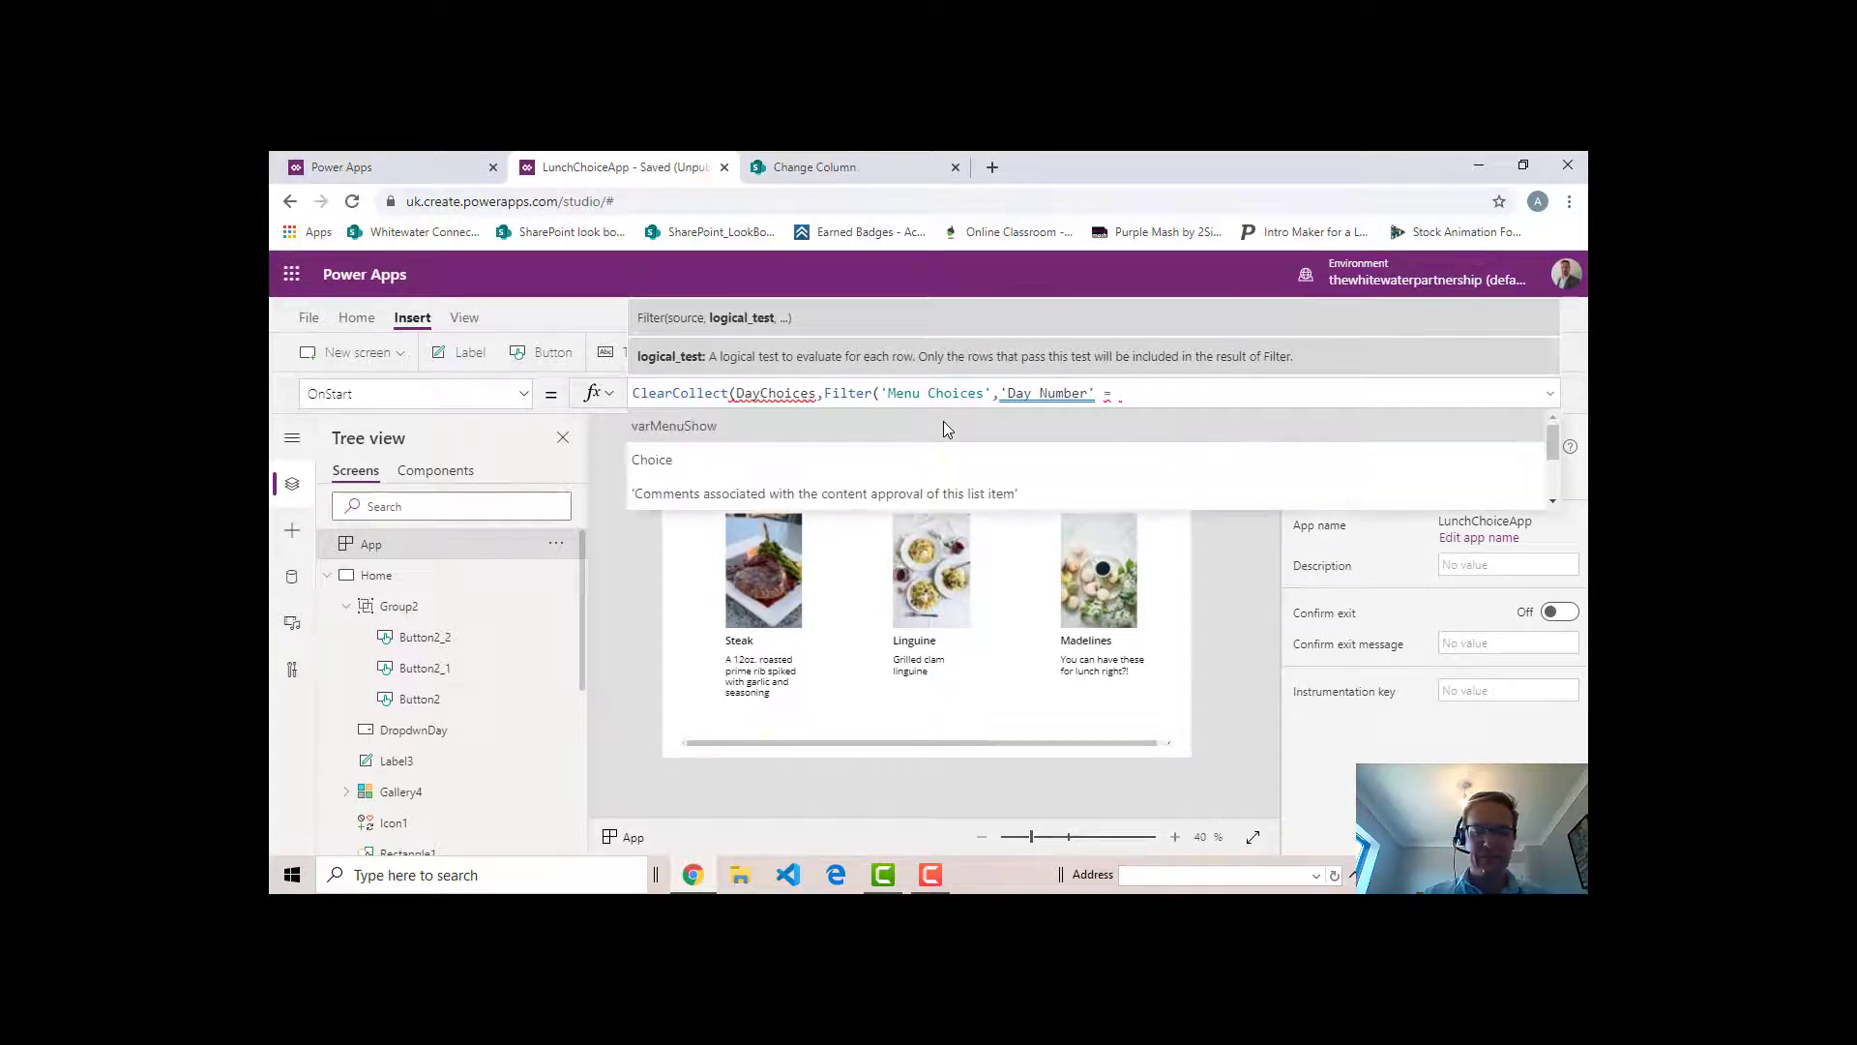
{"action": "type", "text": " 3)"}
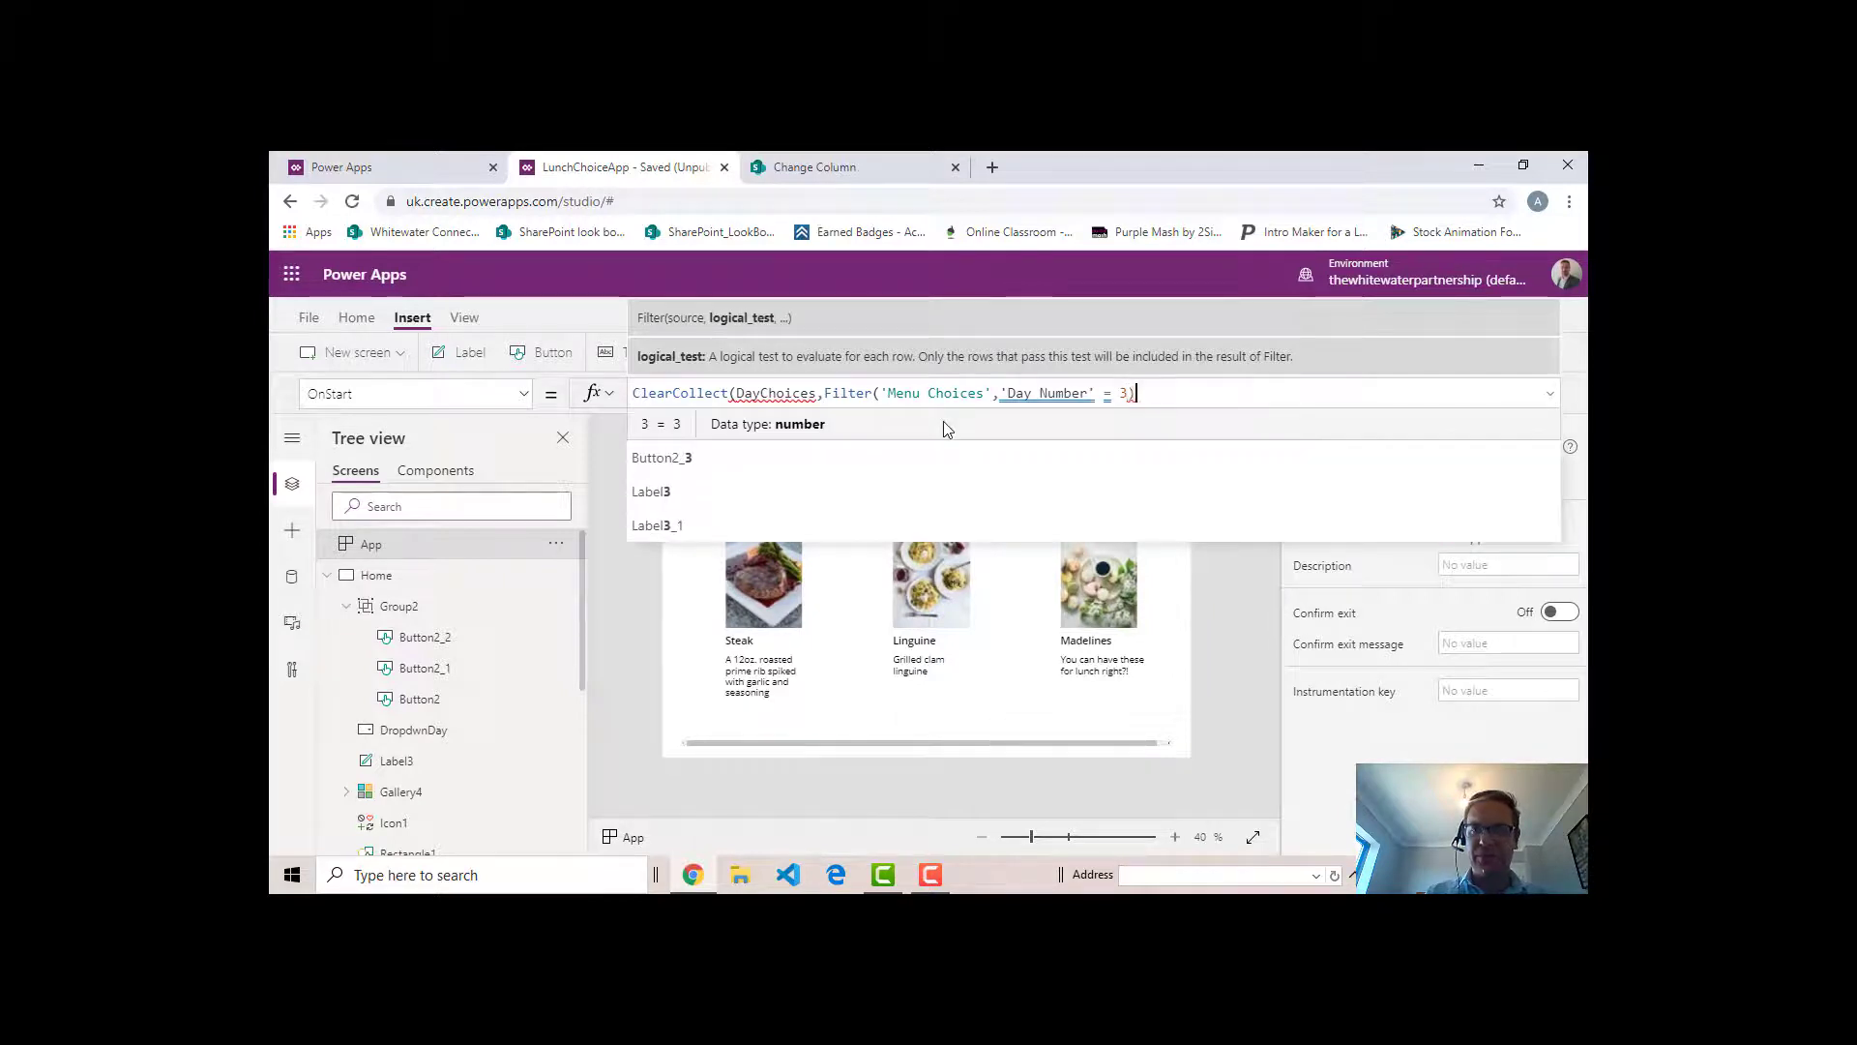
{"action": "type", "text": ")"}
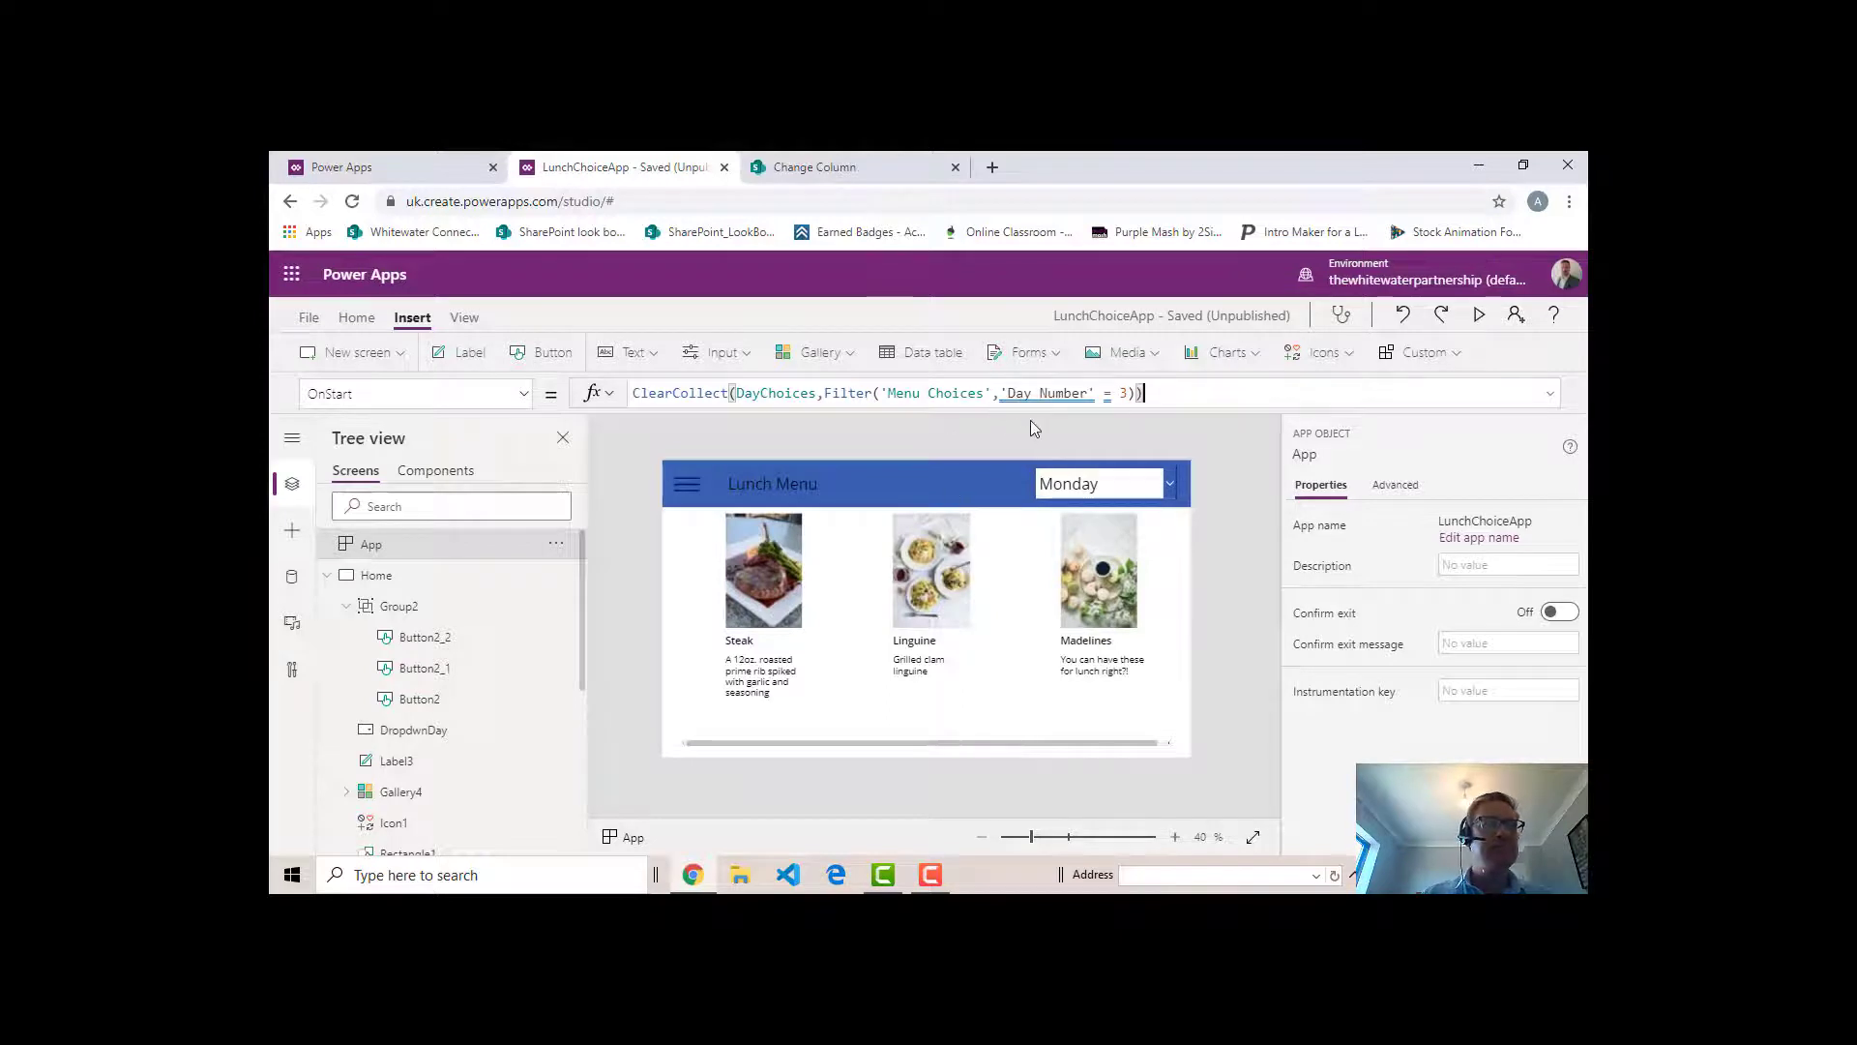
{"action": "mouse_move", "coordinate": [1052, 400]}
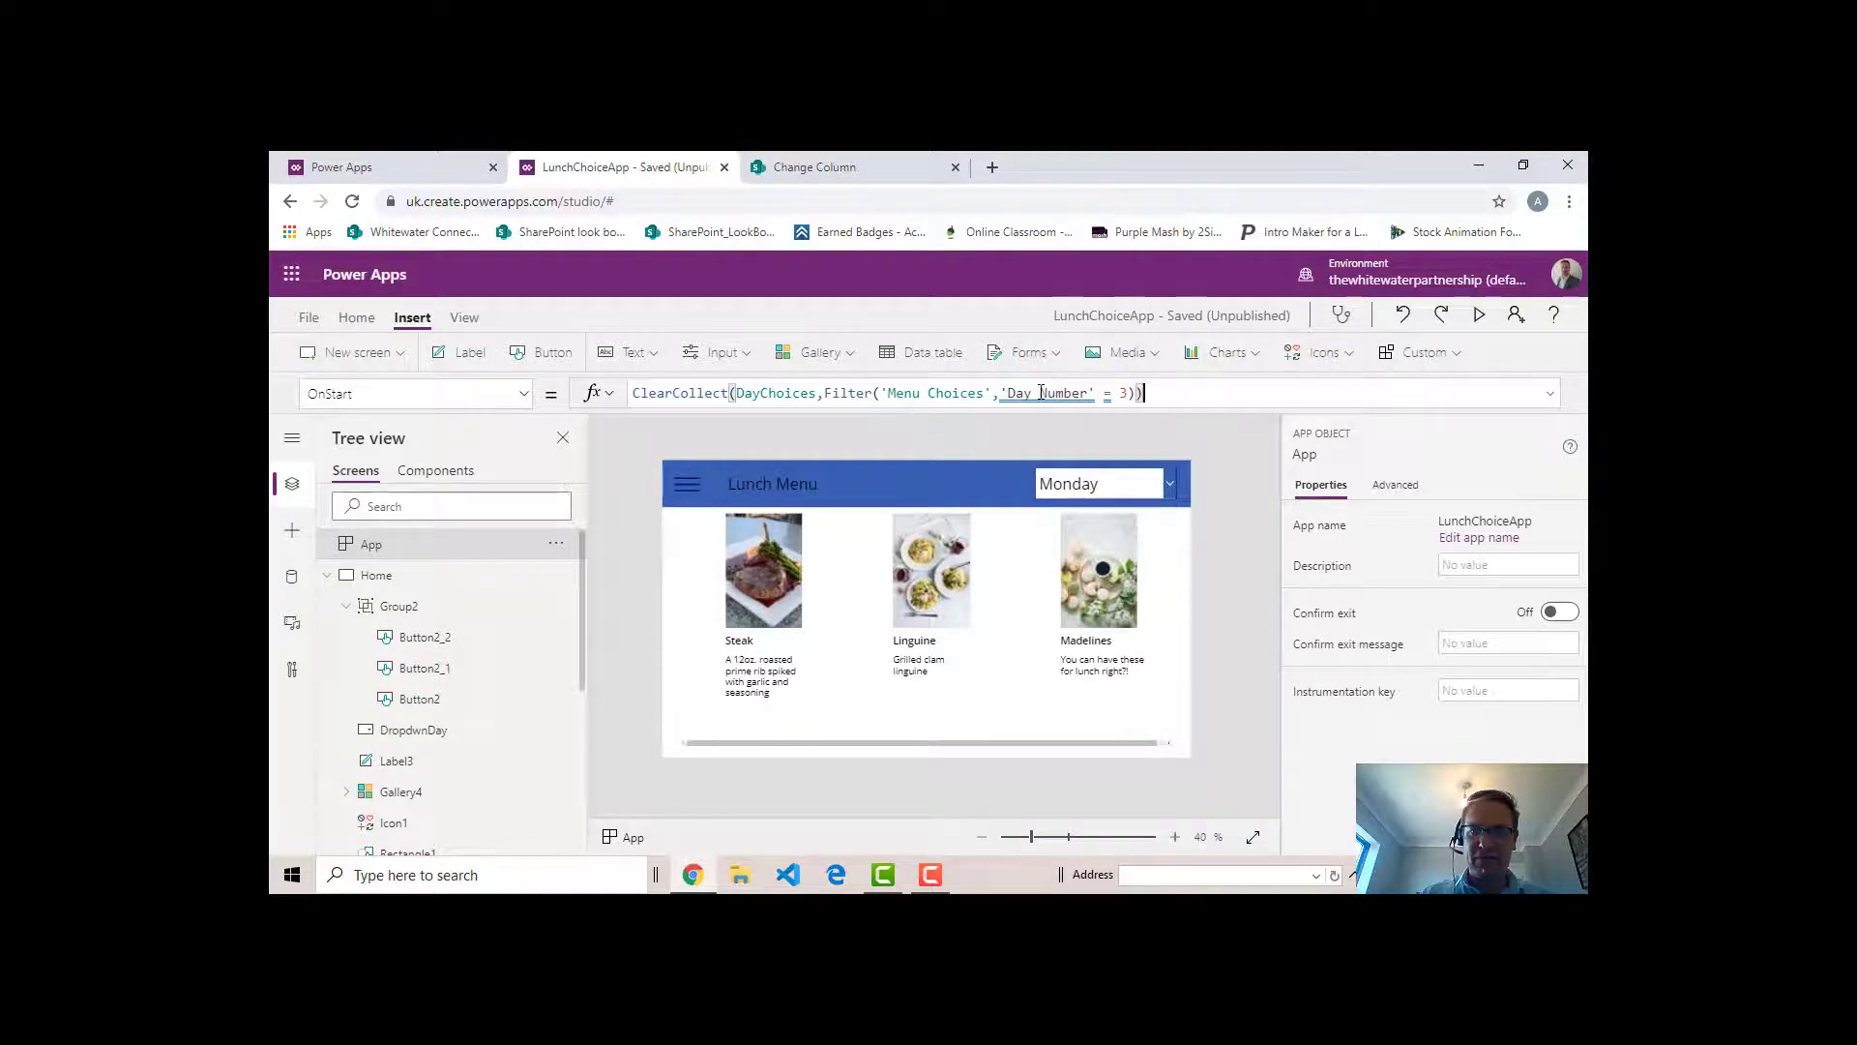
{"action": "left_click", "coordinate": [1070, 394]}
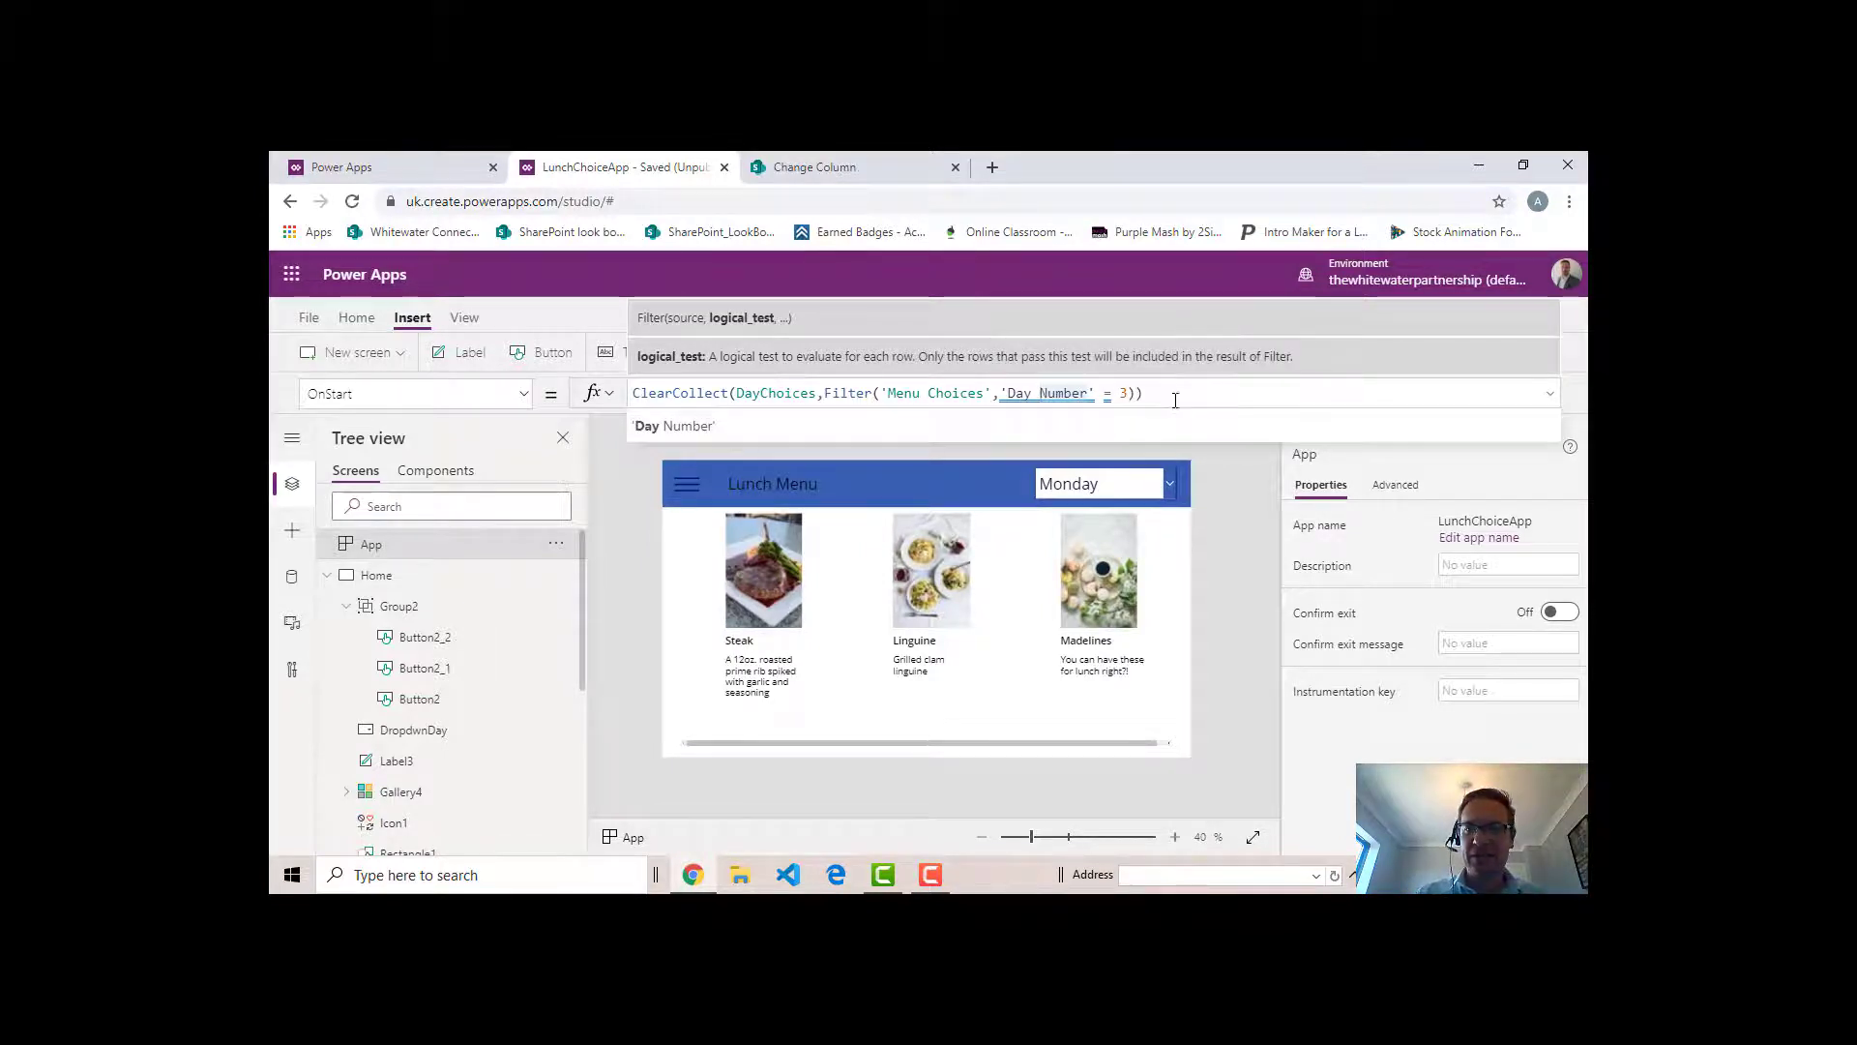
{"action": "left_click_drag", "start_coordinate": [1189, 394], "coordinate": [1104, 393]}
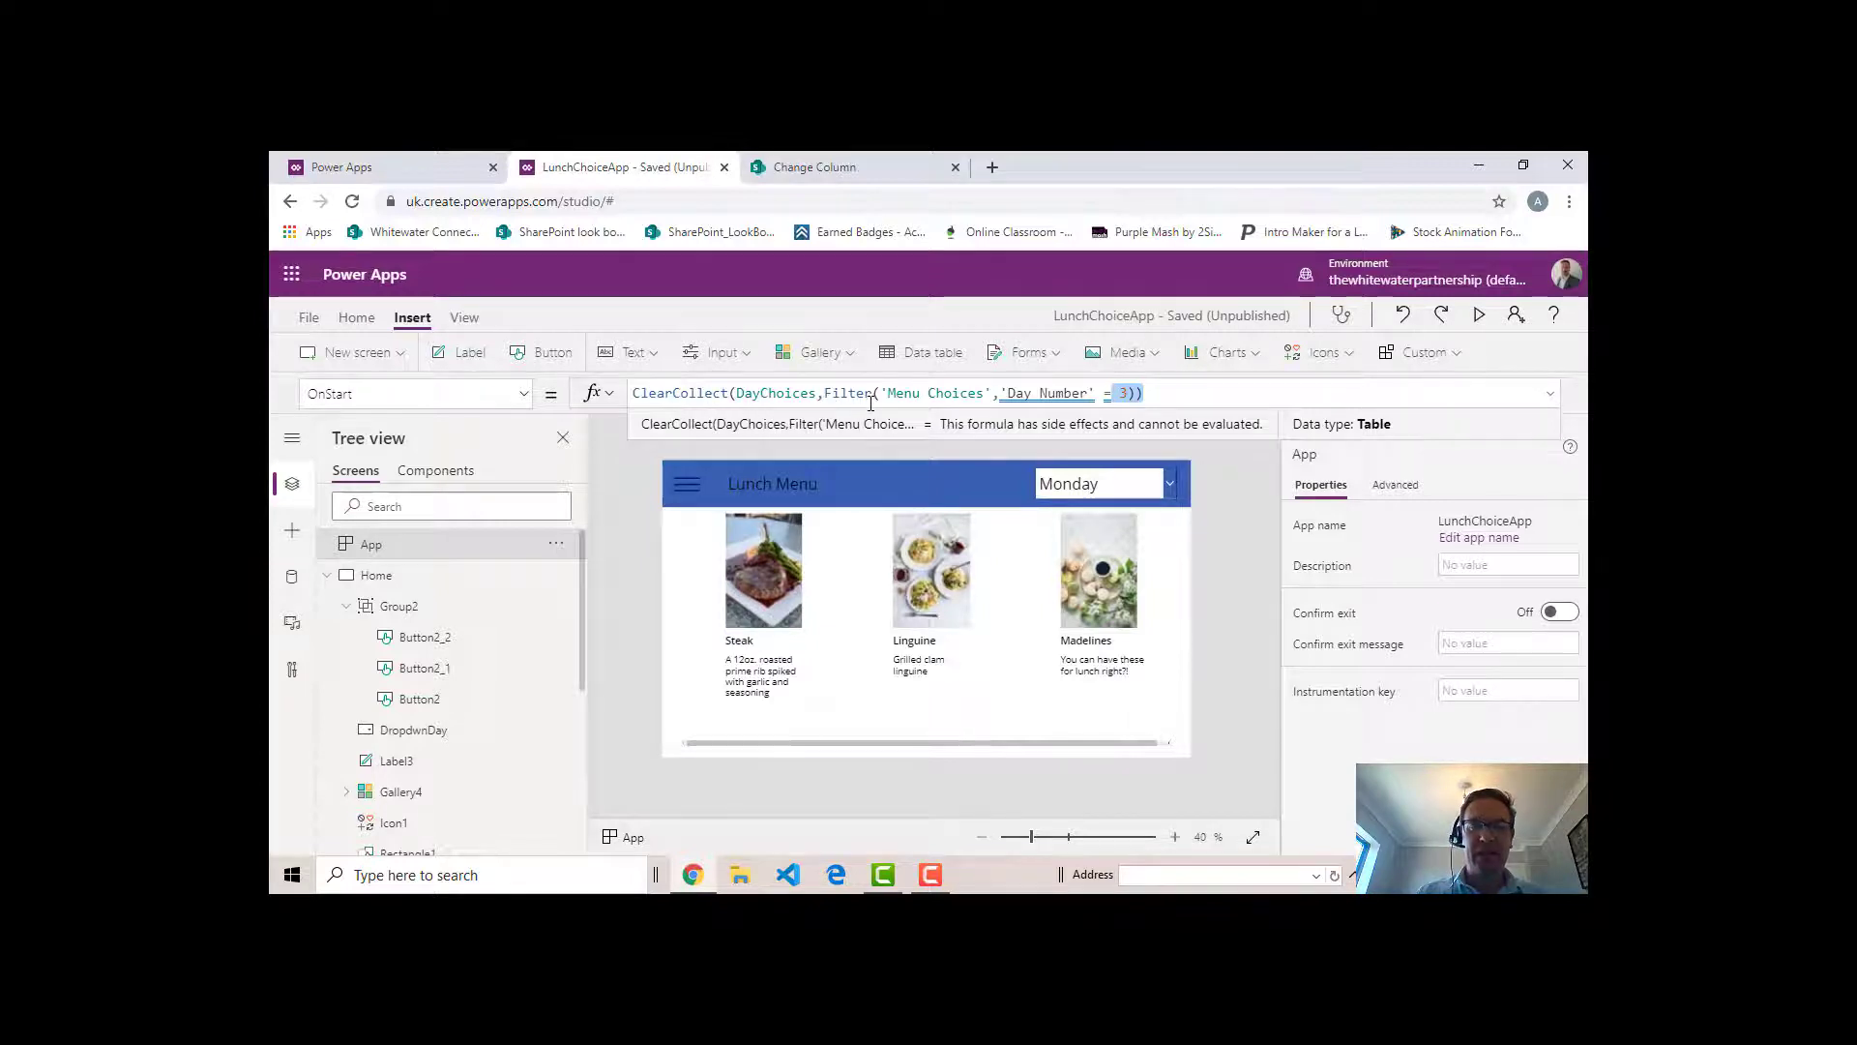
{"action": "left_click", "coordinate": [1186, 394]}
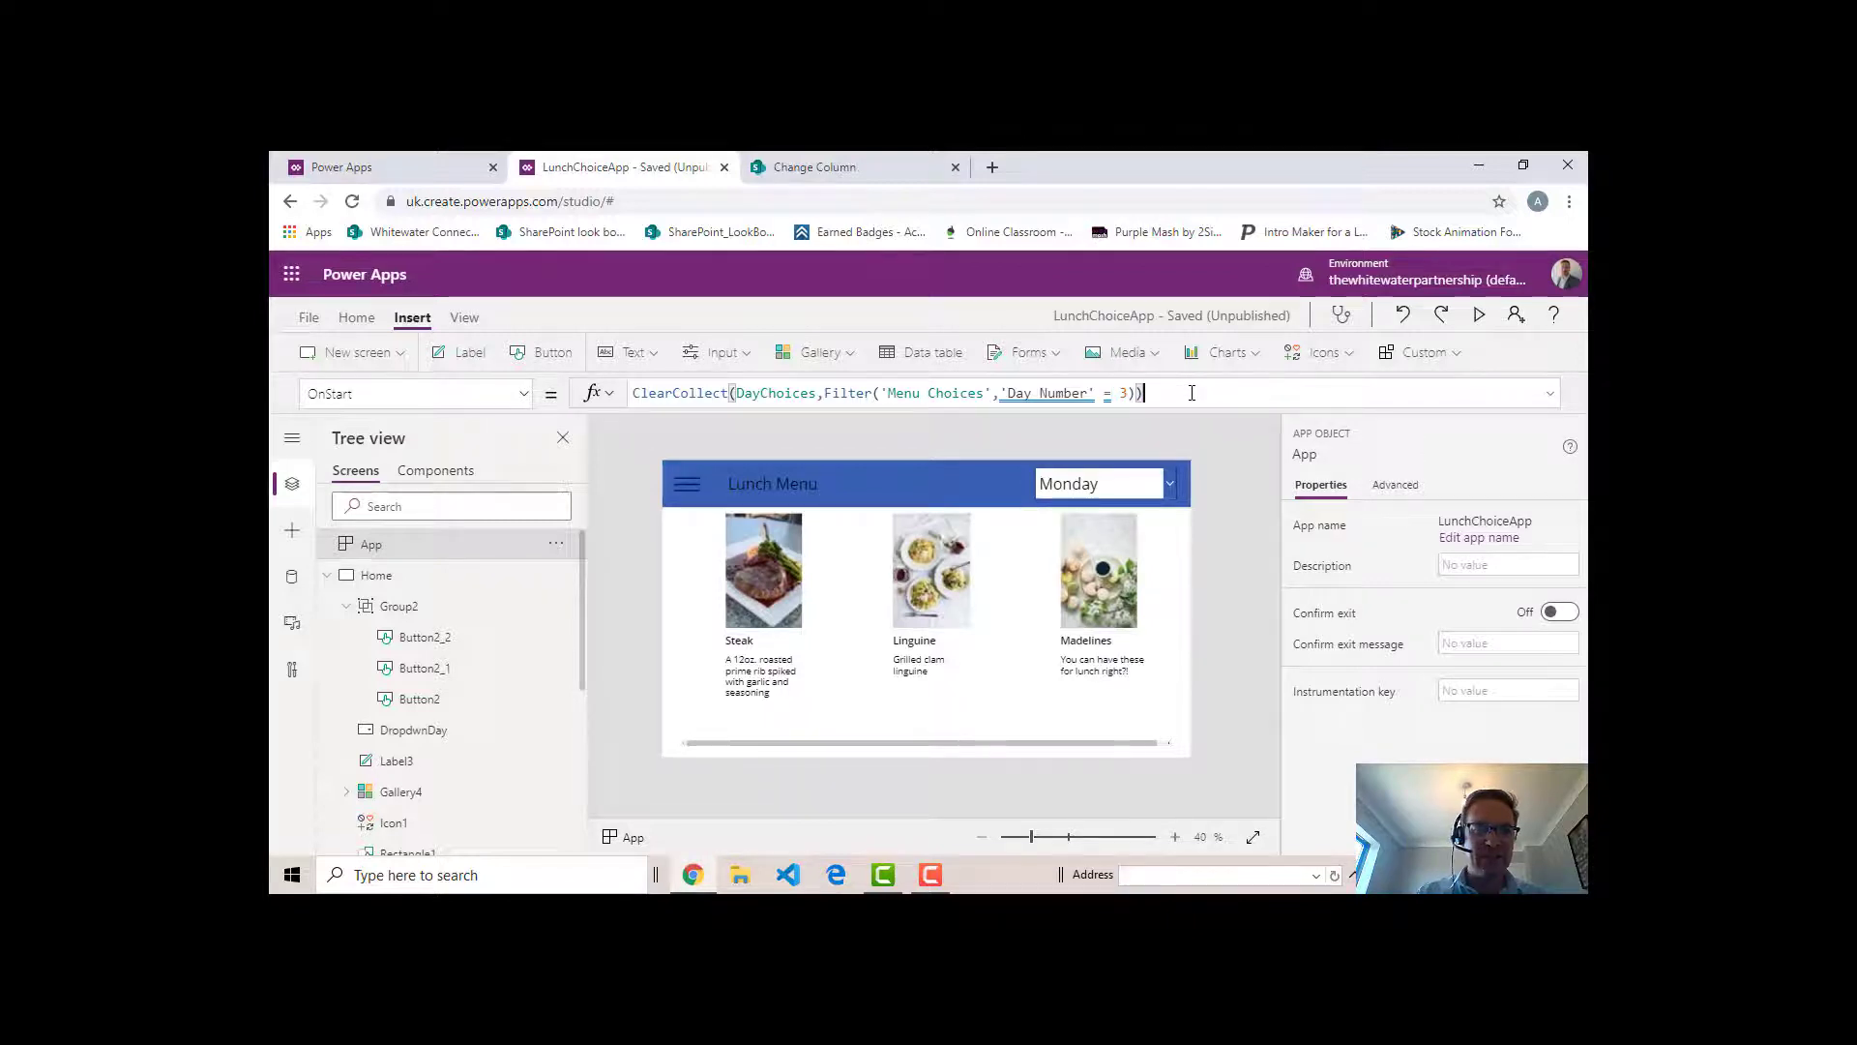
- Copy the entire OnStart formula and append it after a semicolon to the Home screen's OnVisible formula
{"action": "left_click_drag", "start_coordinate": [1191, 392], "coordinate": [631, 393]}
{"action": "key", "text": "ctrl+c"}
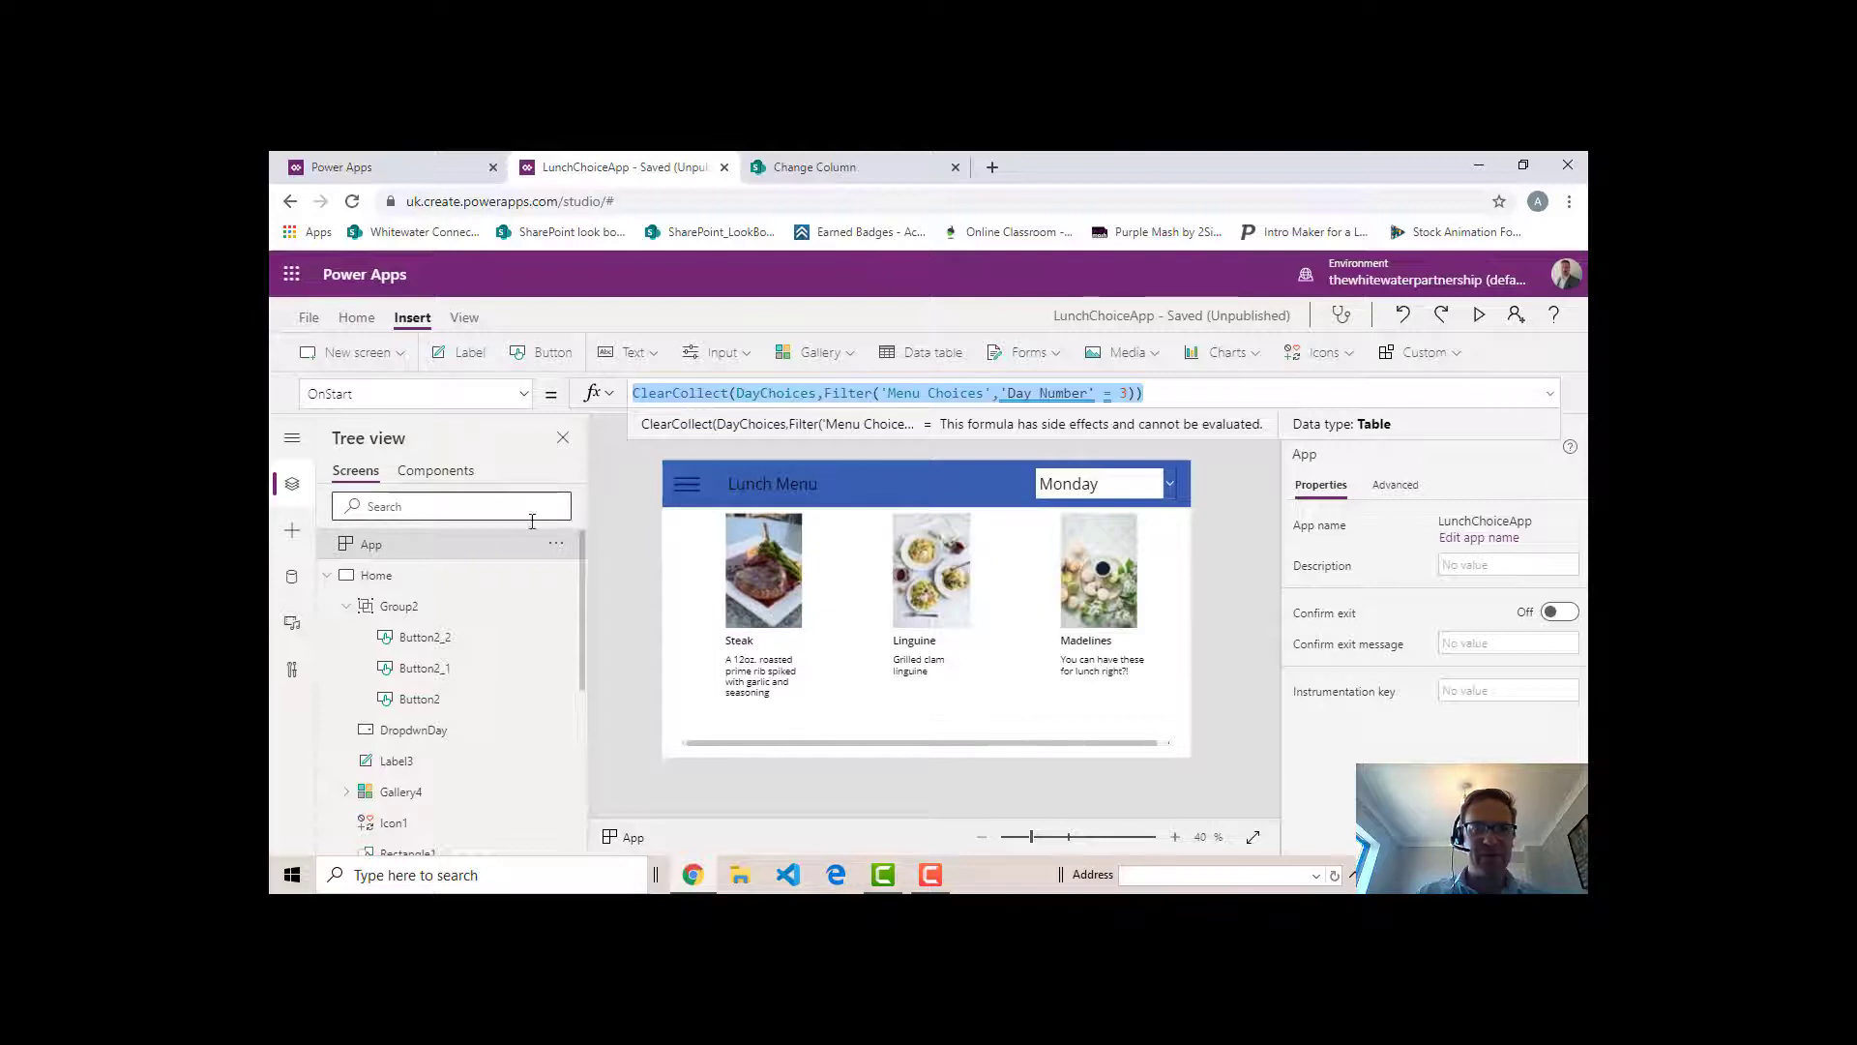
{"action": "left_click", "coordinate": [405, 583]}
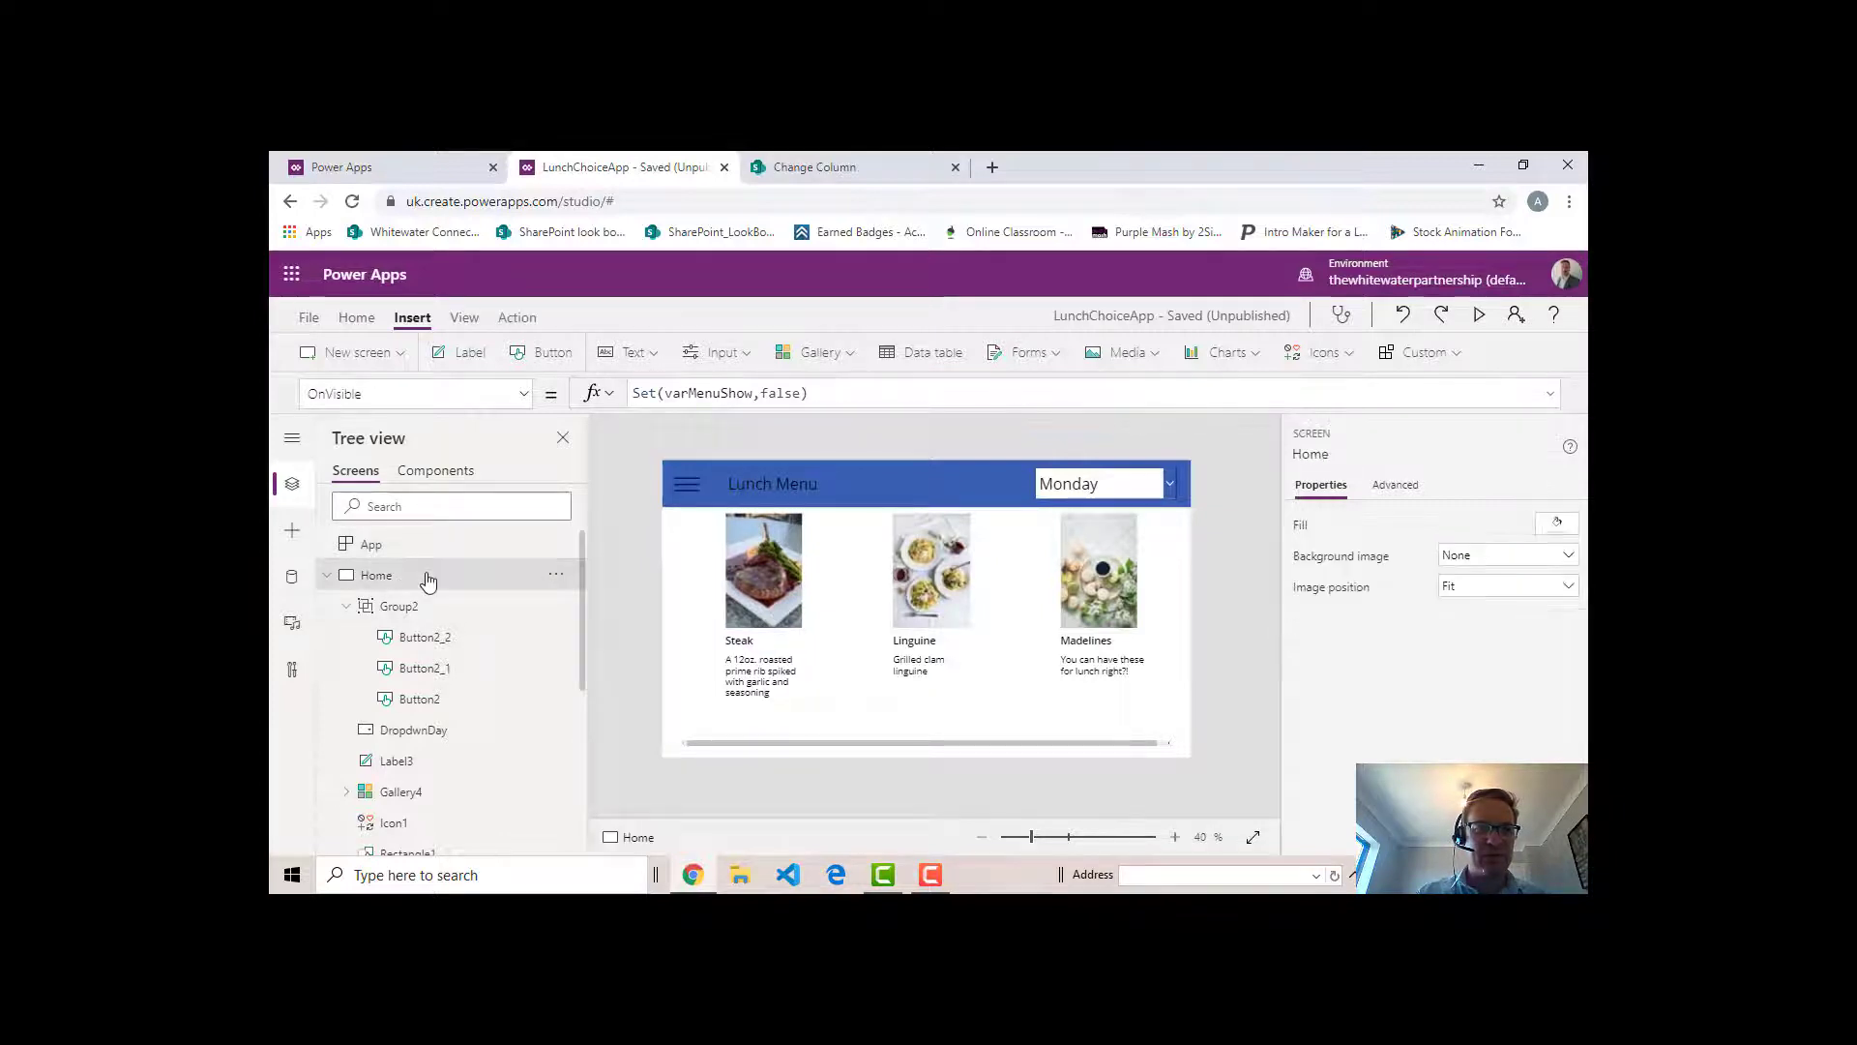
{"action": "left_click", "coordinate": [876, 398]}
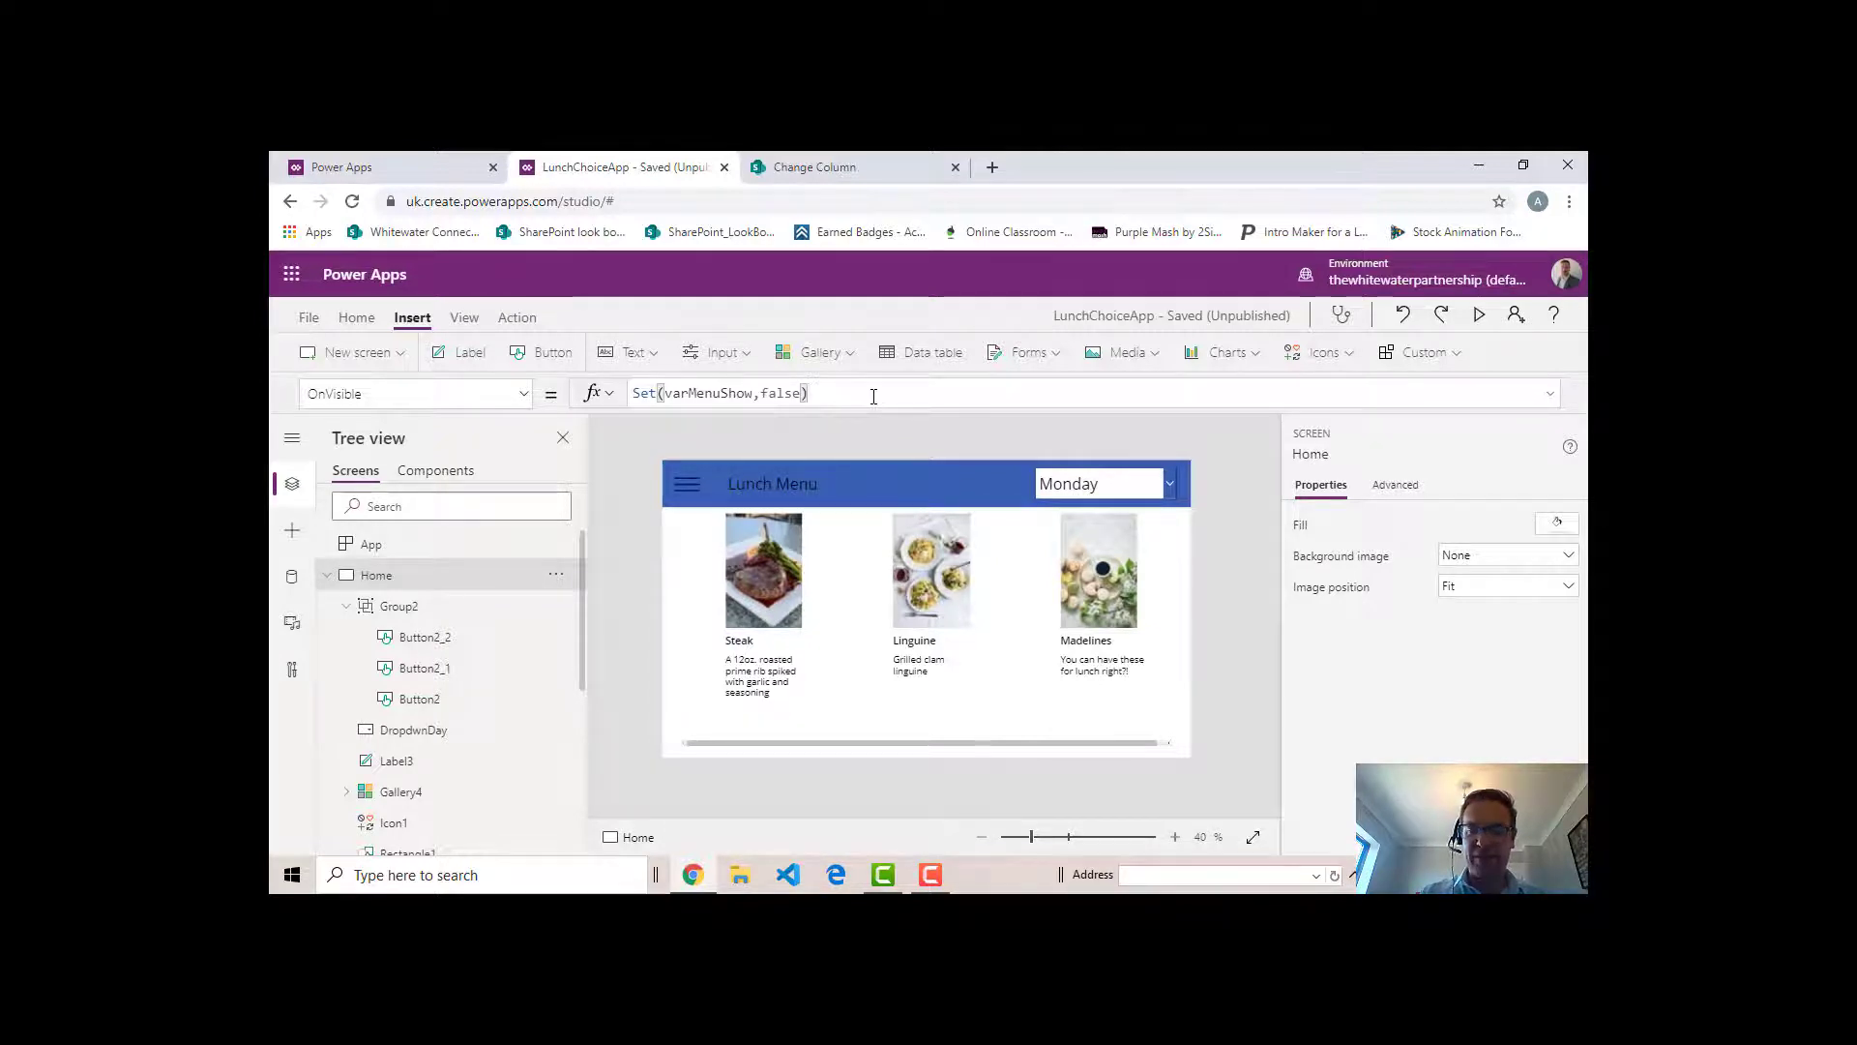
{"action": "type", "text": ";"}
{"action": "key", "text": "ctrl+v"}
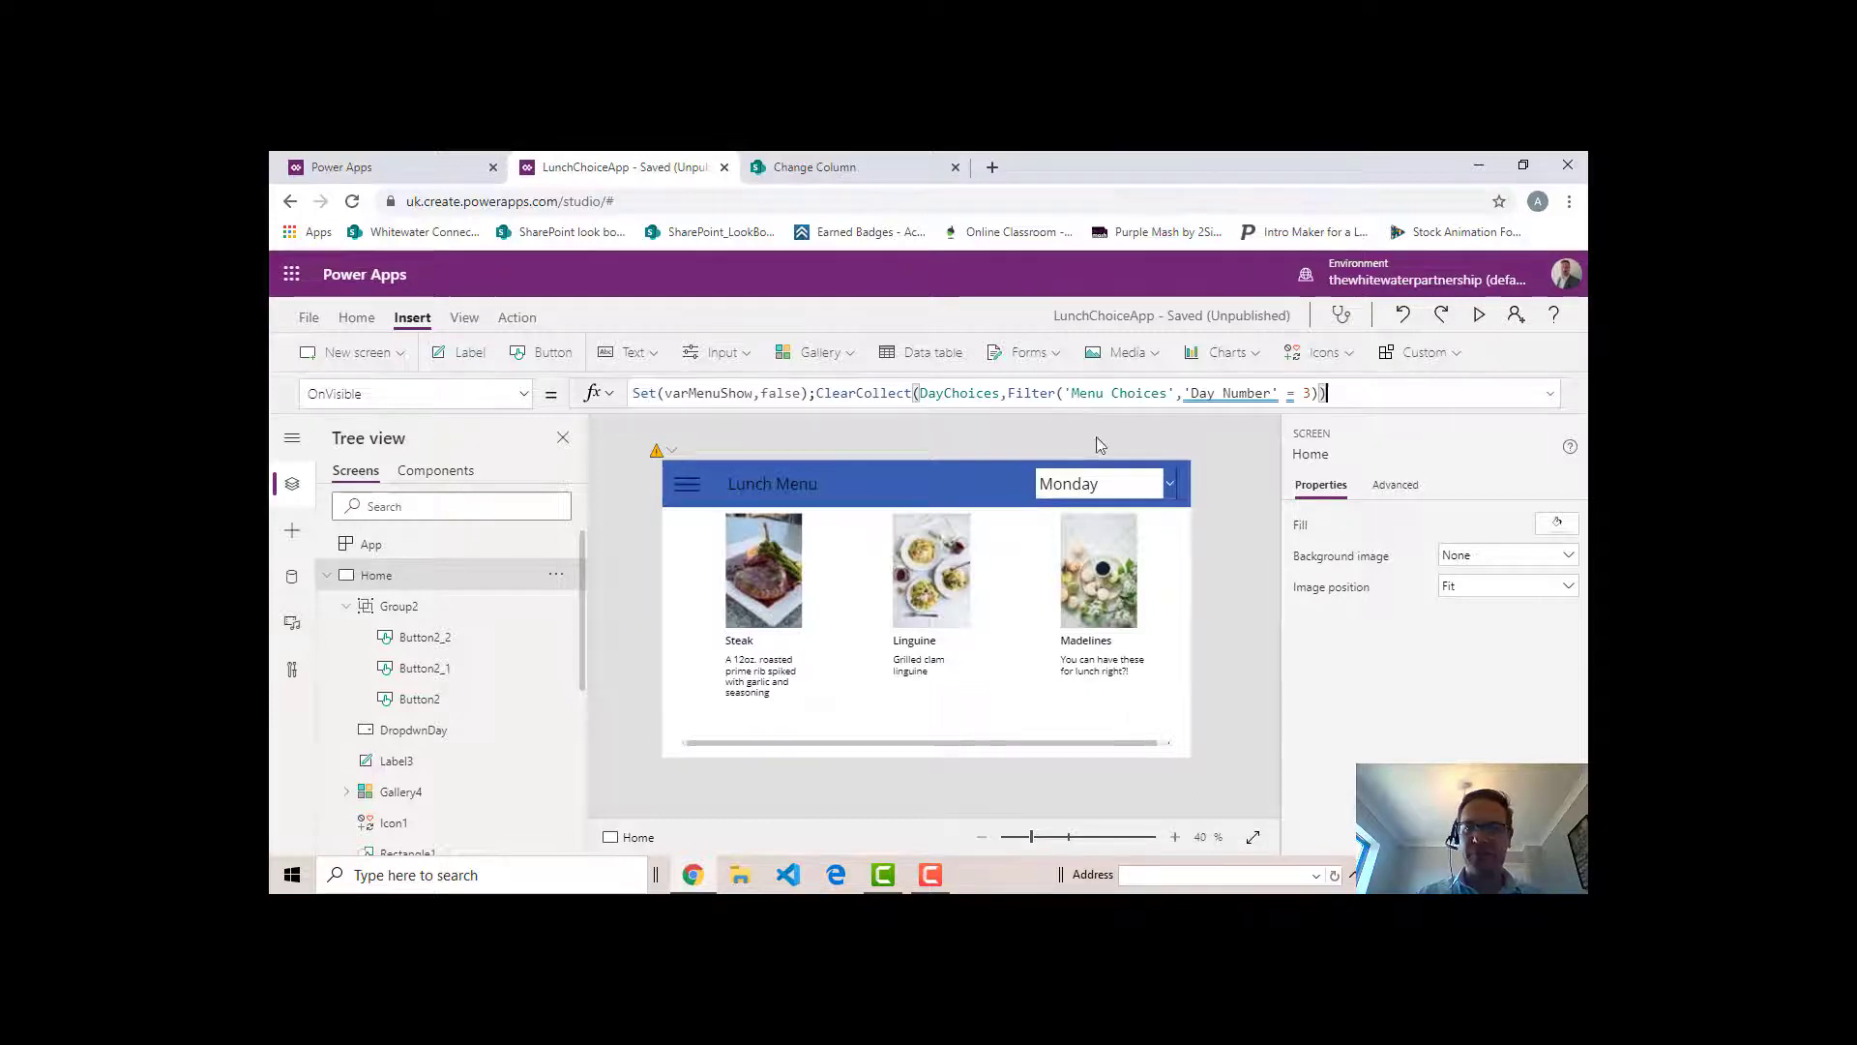
- Preview the app, navigate from the lunch menu to Orders and back to Menu to trigger OnVisible, and close the preview
{"action": "left_click", "coordinate": [1479, 314]}
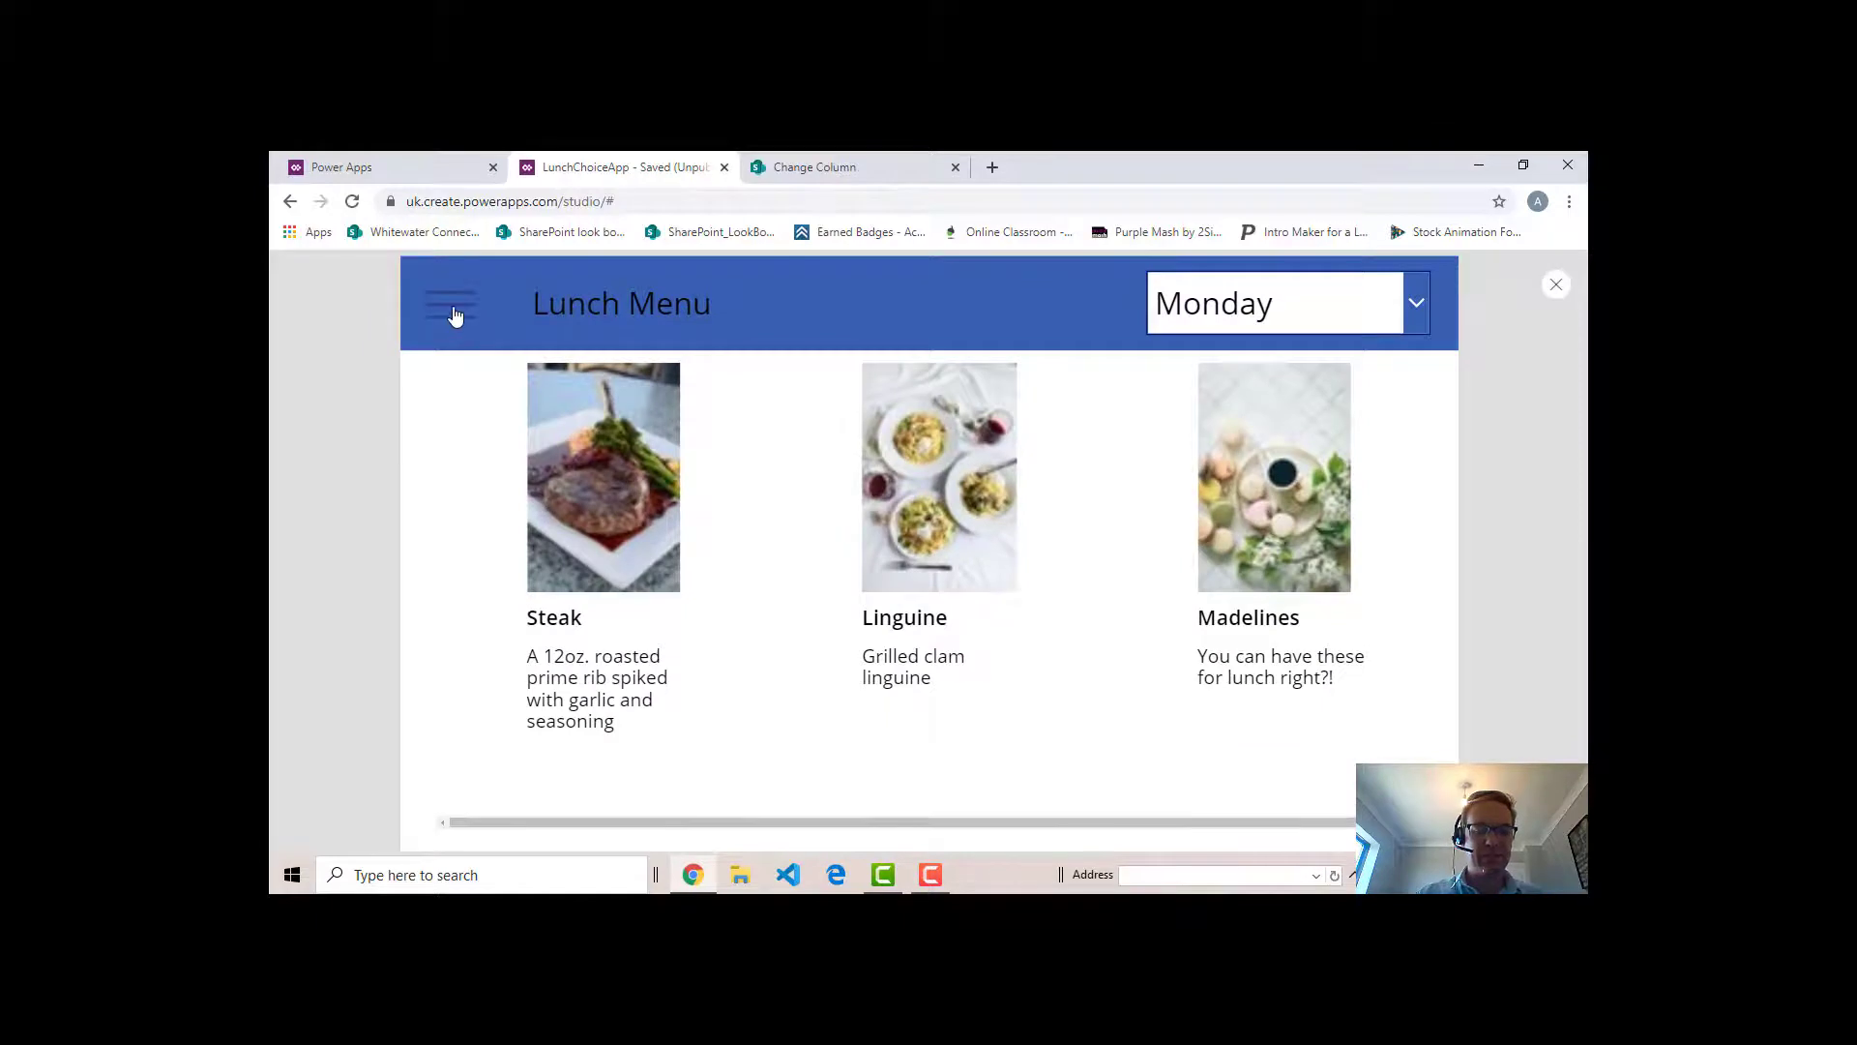
{"action": "left_click", "coordinate": [453, 307]}
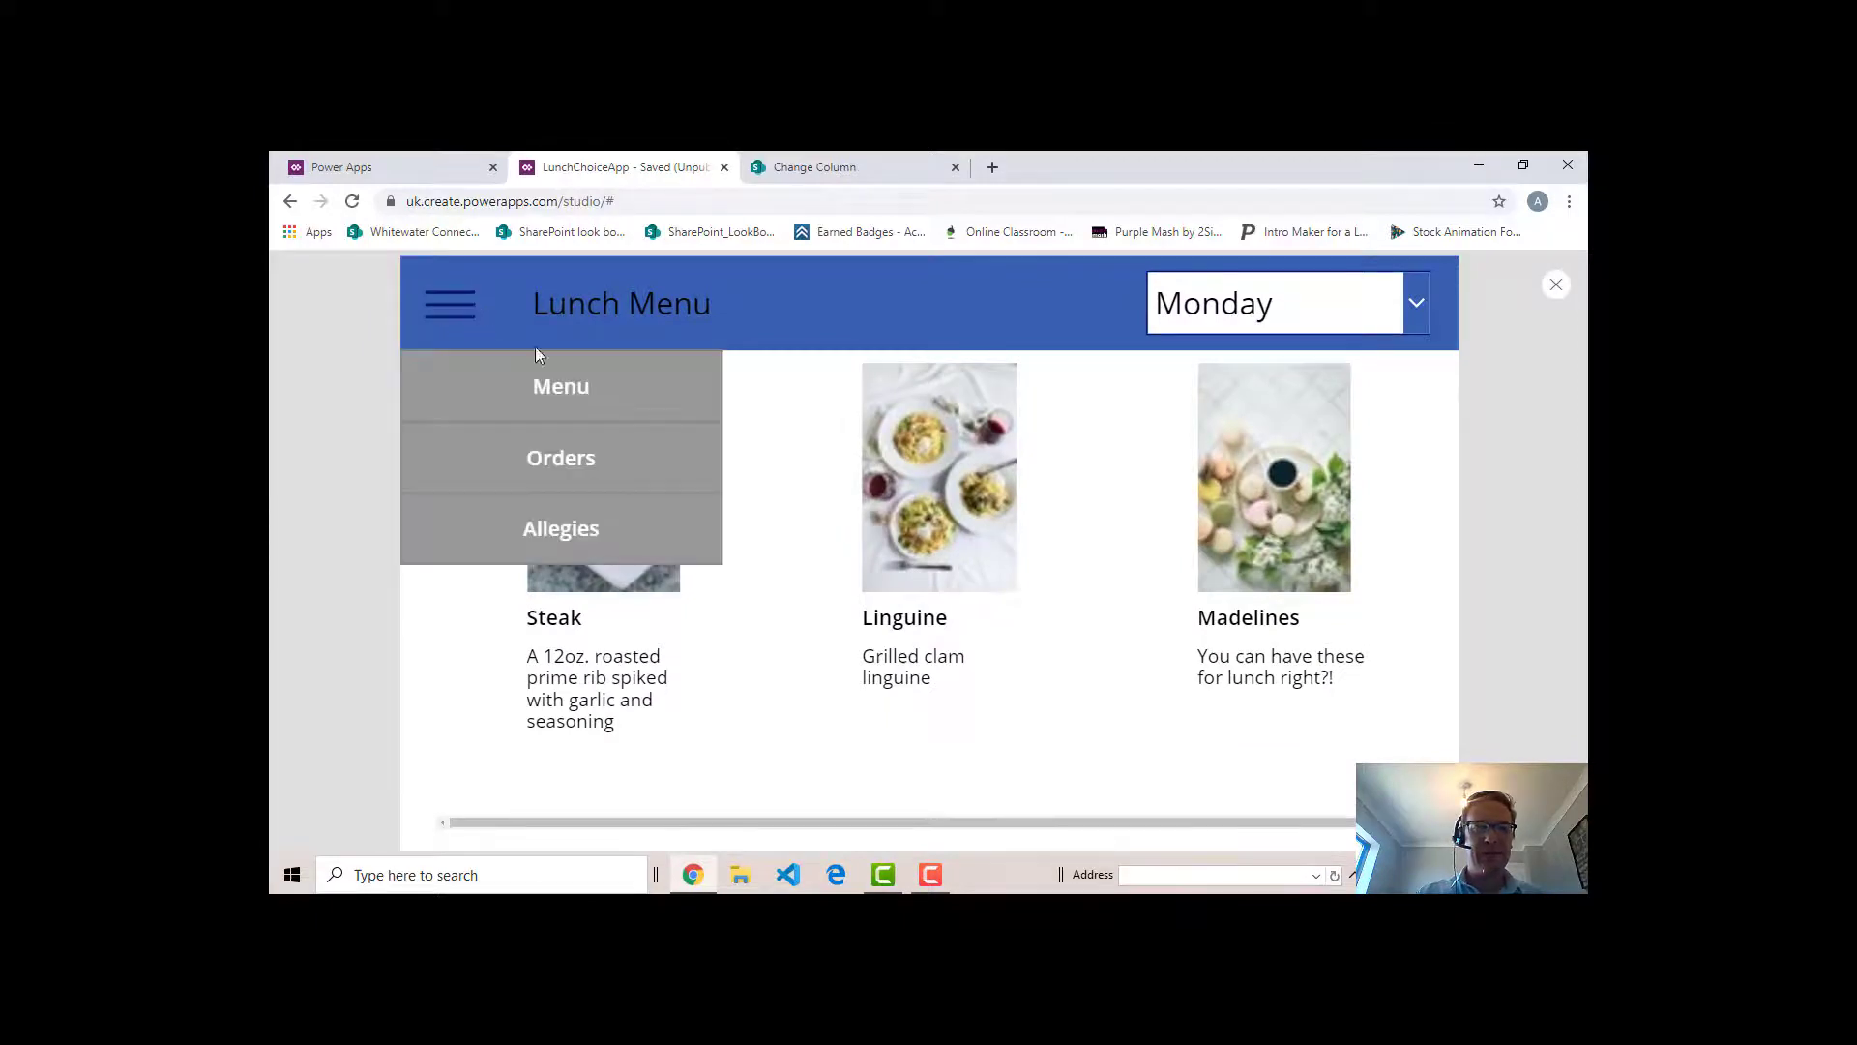
{"action": "left_click", "coordinate": [571, 457]}
{"action": "left_click", "coordinate": [457, 306]}
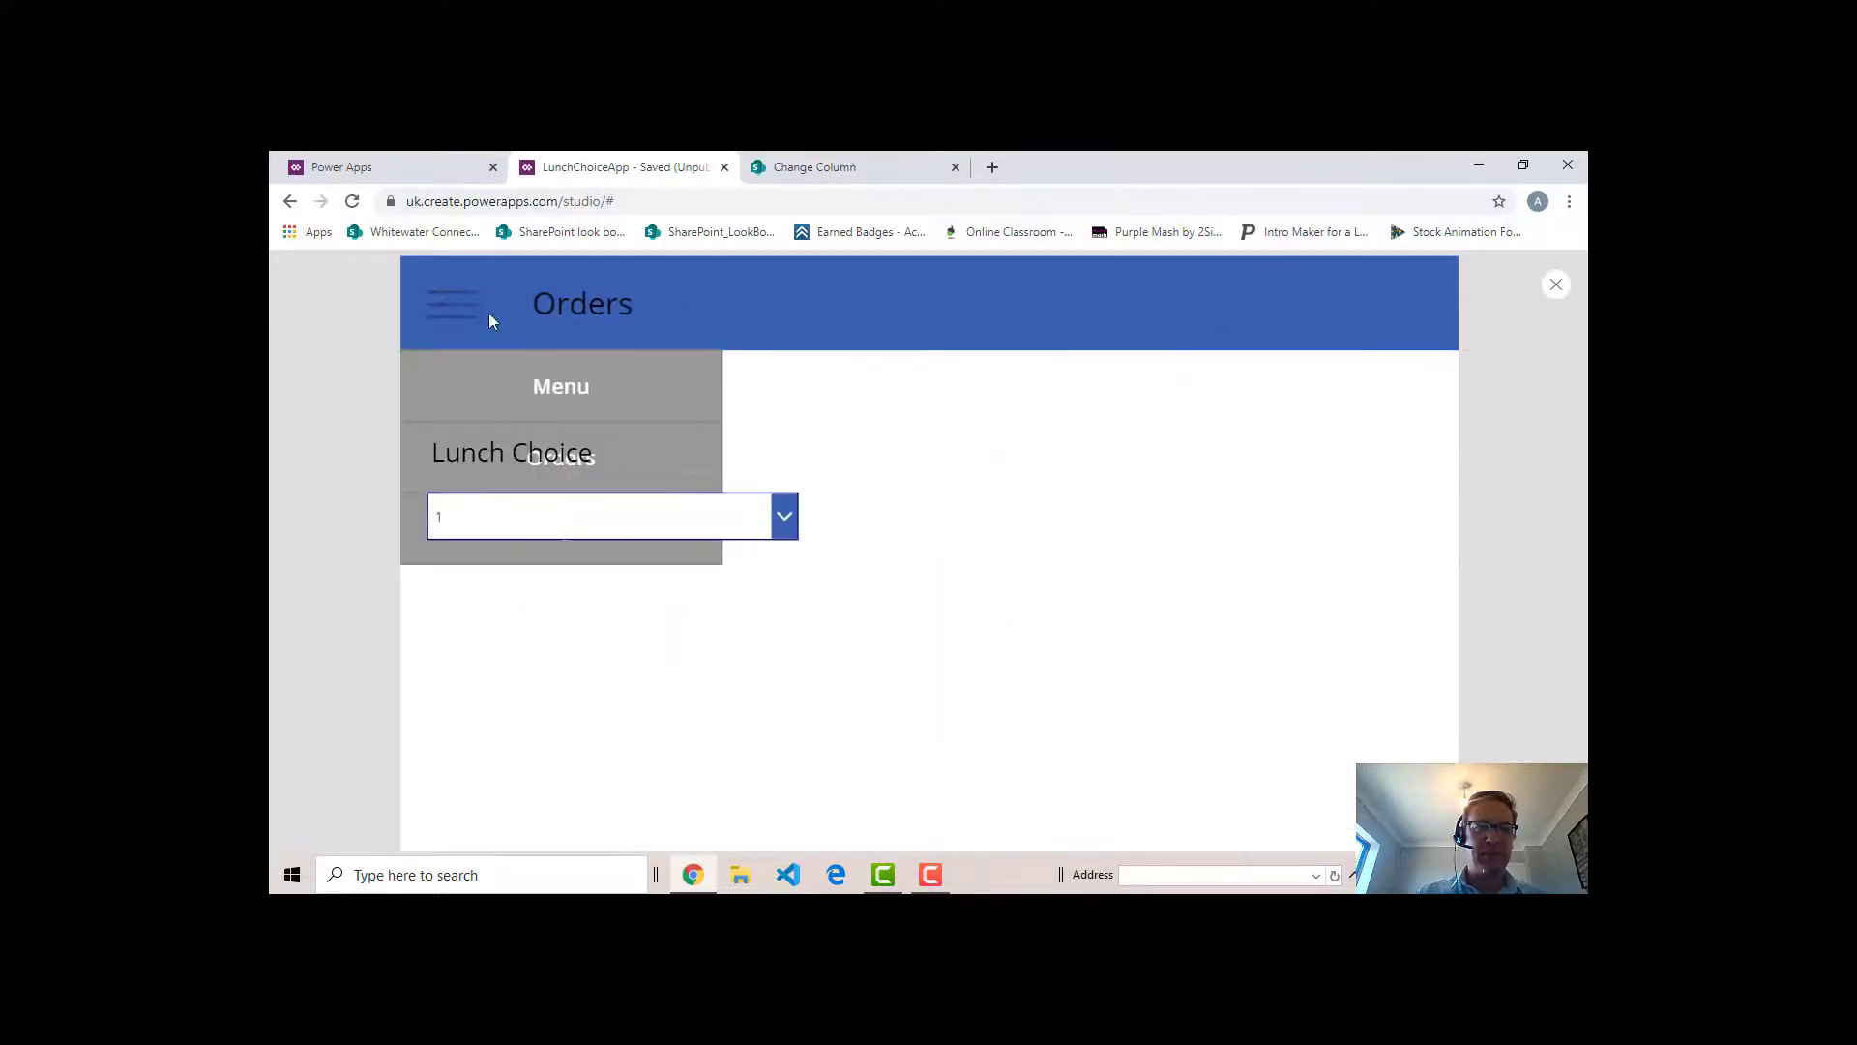
{"action": "left_click", "coordinate": [558, 386]}
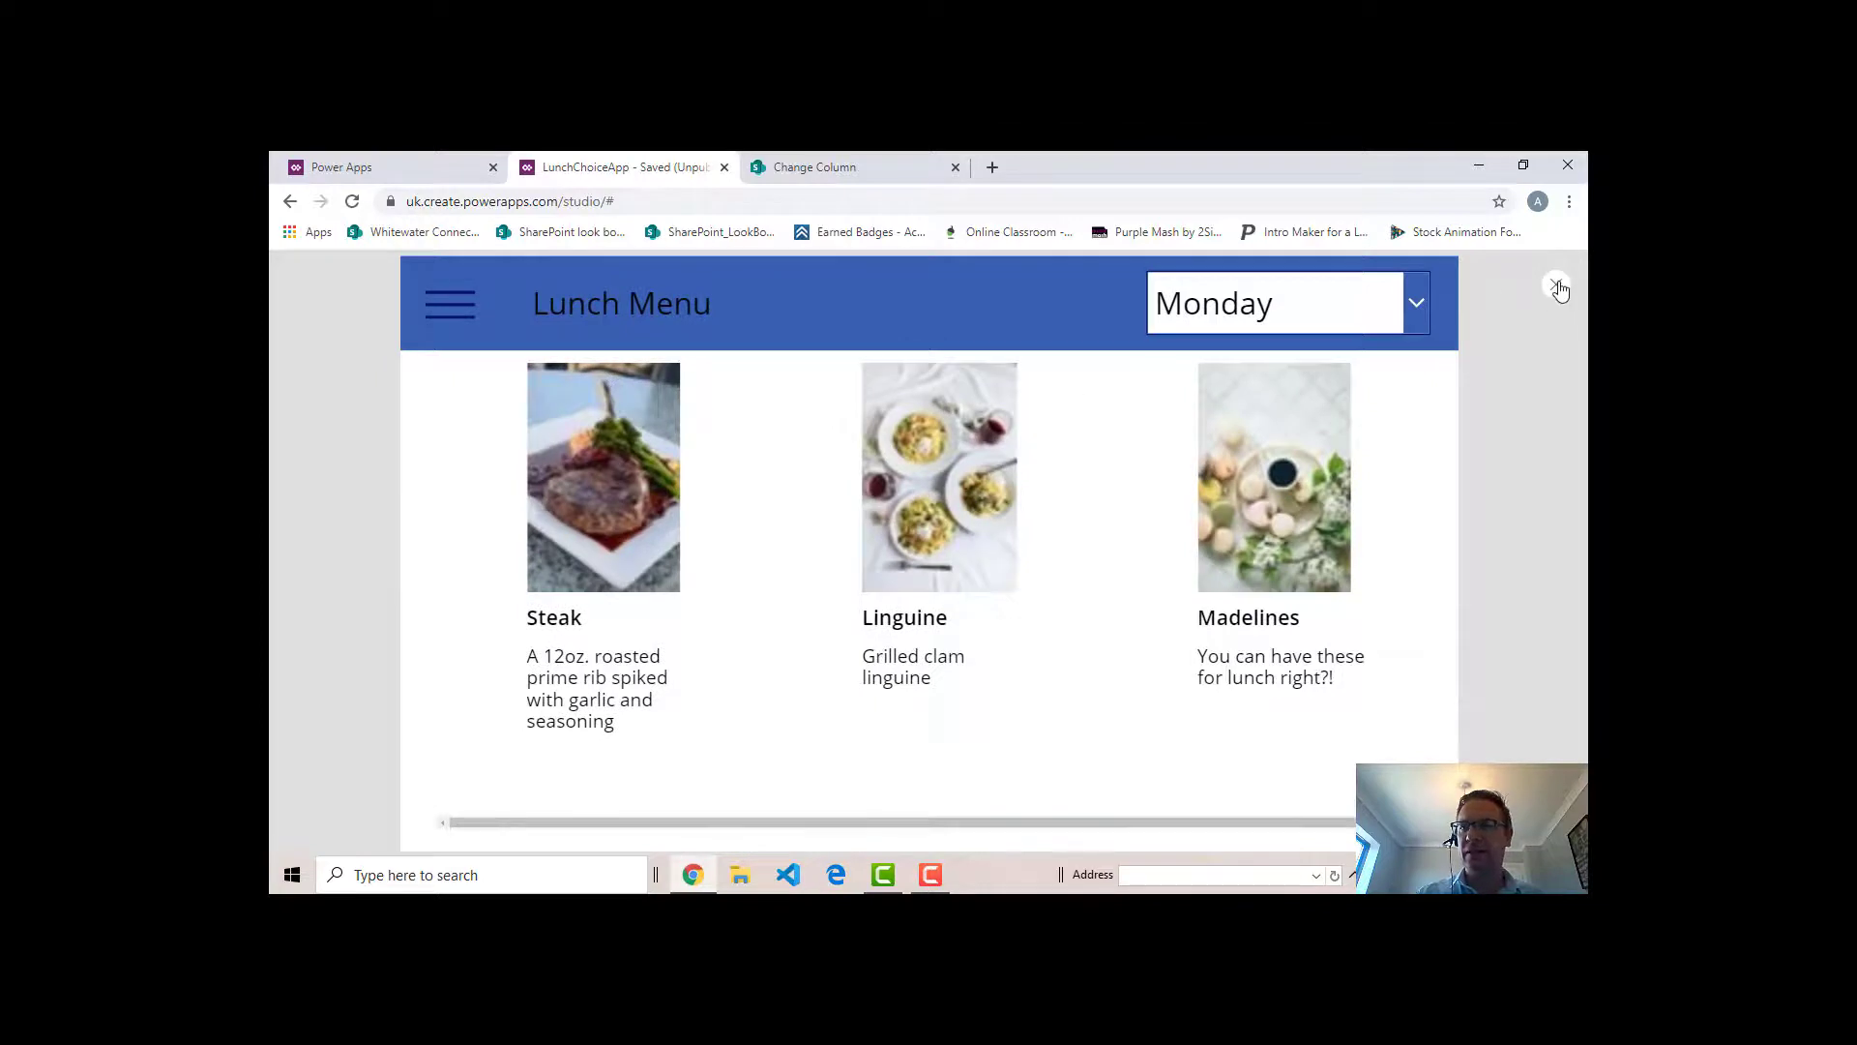
{"action": "left_click", "coordinate": [1557, 287]}
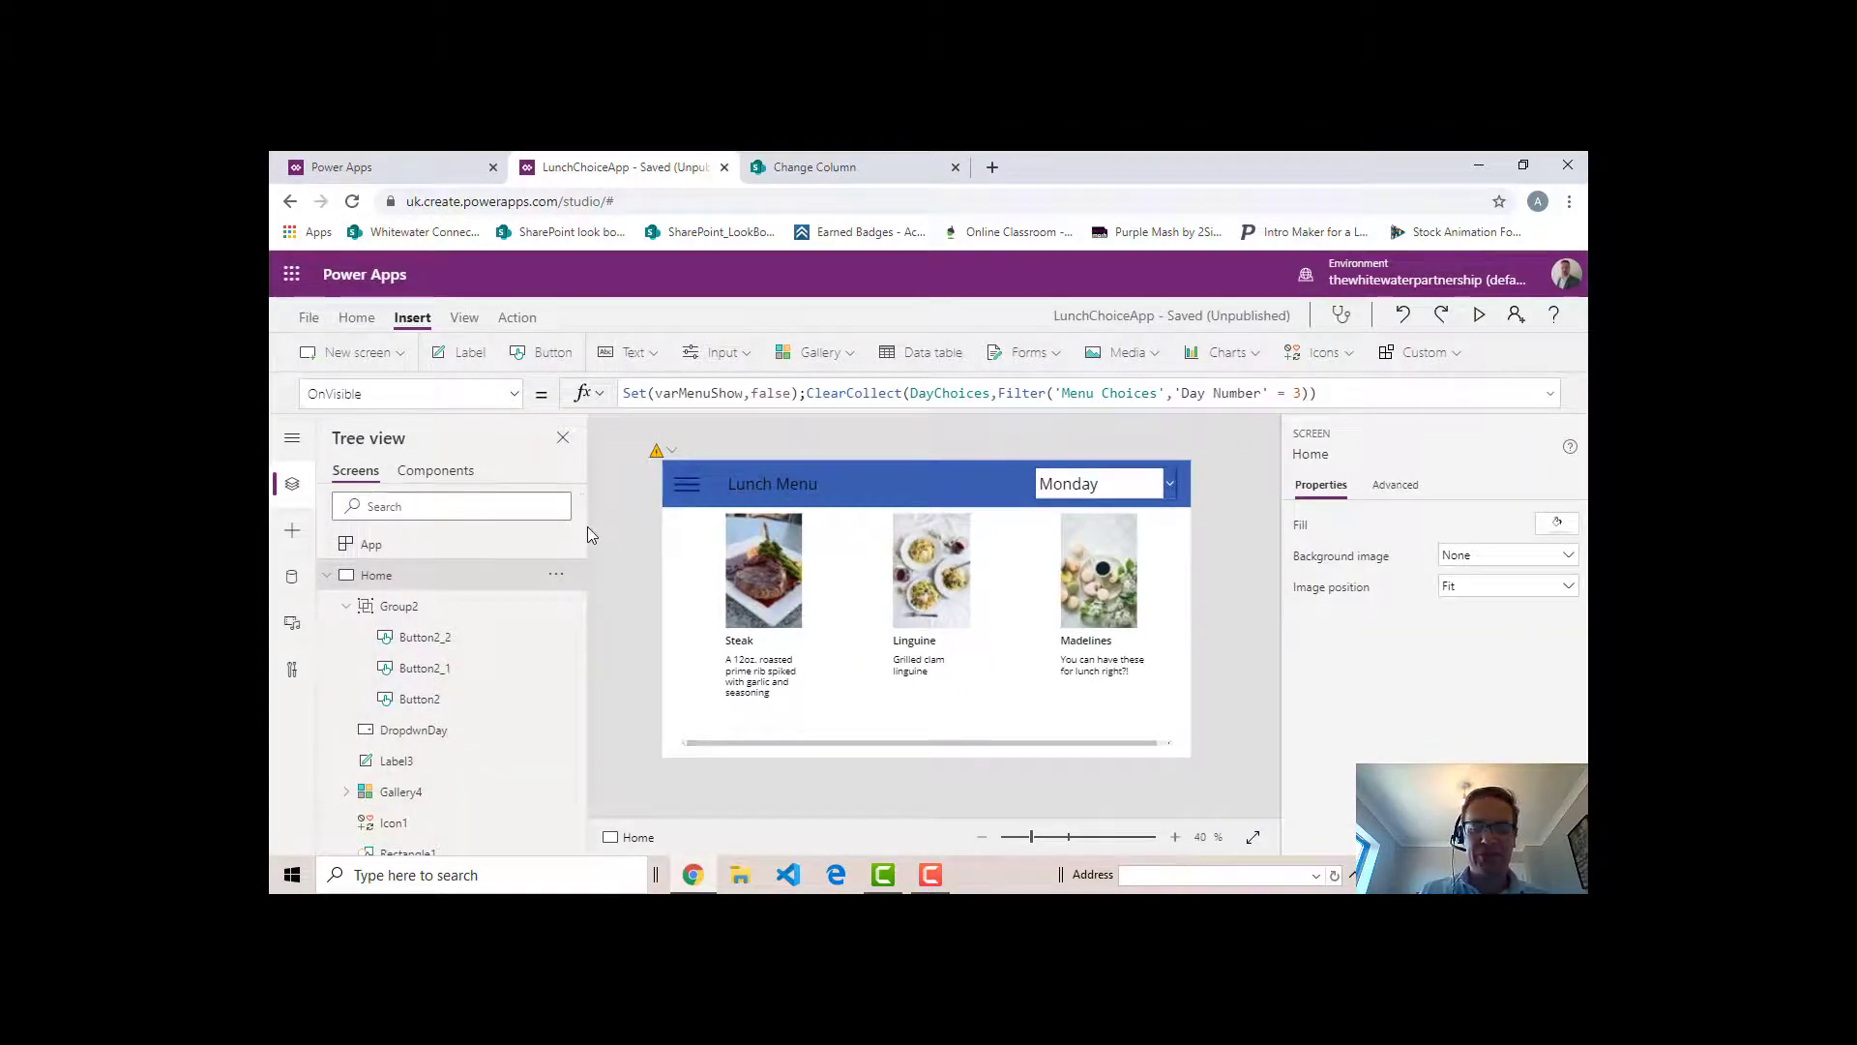
- Examine the contents of the DayChoices collection in the app's Collections view and return to the editor
{"action": "left_click", "coordinate": [308, 319]}
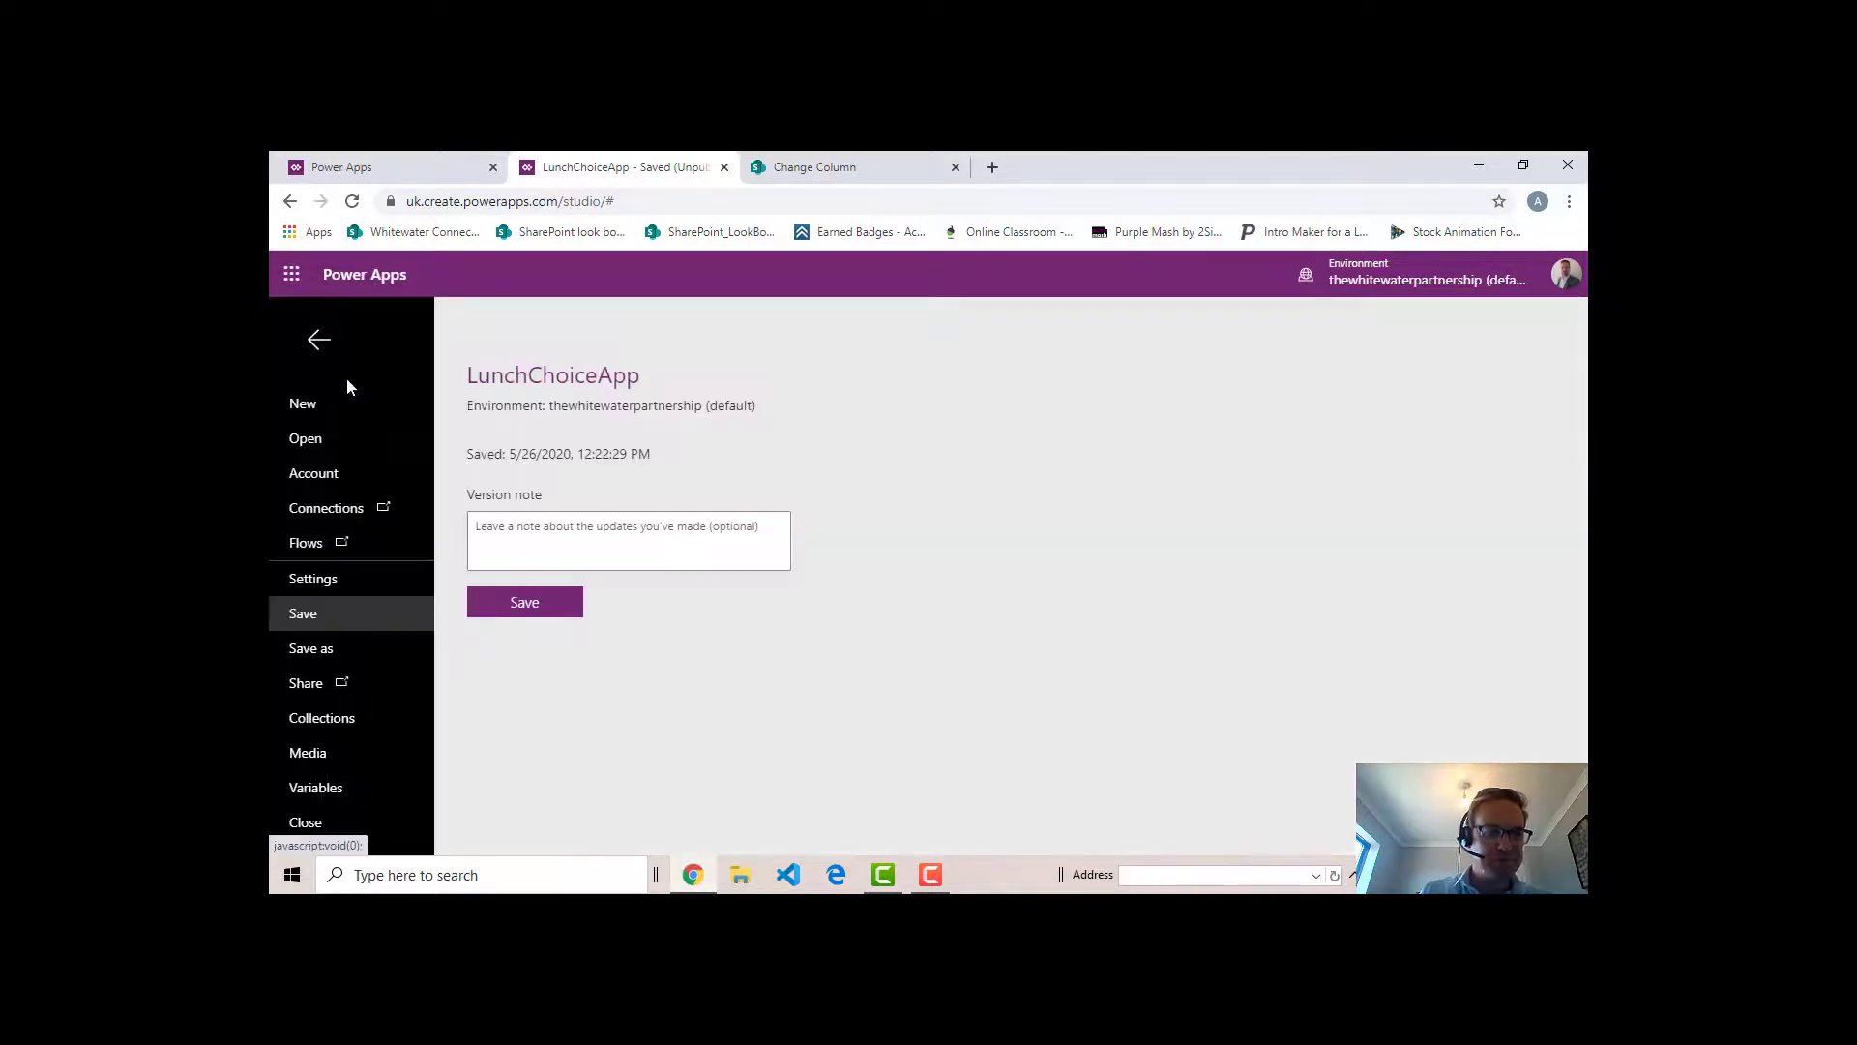
{"action": "left_click", "coordinate": [348, 722]}
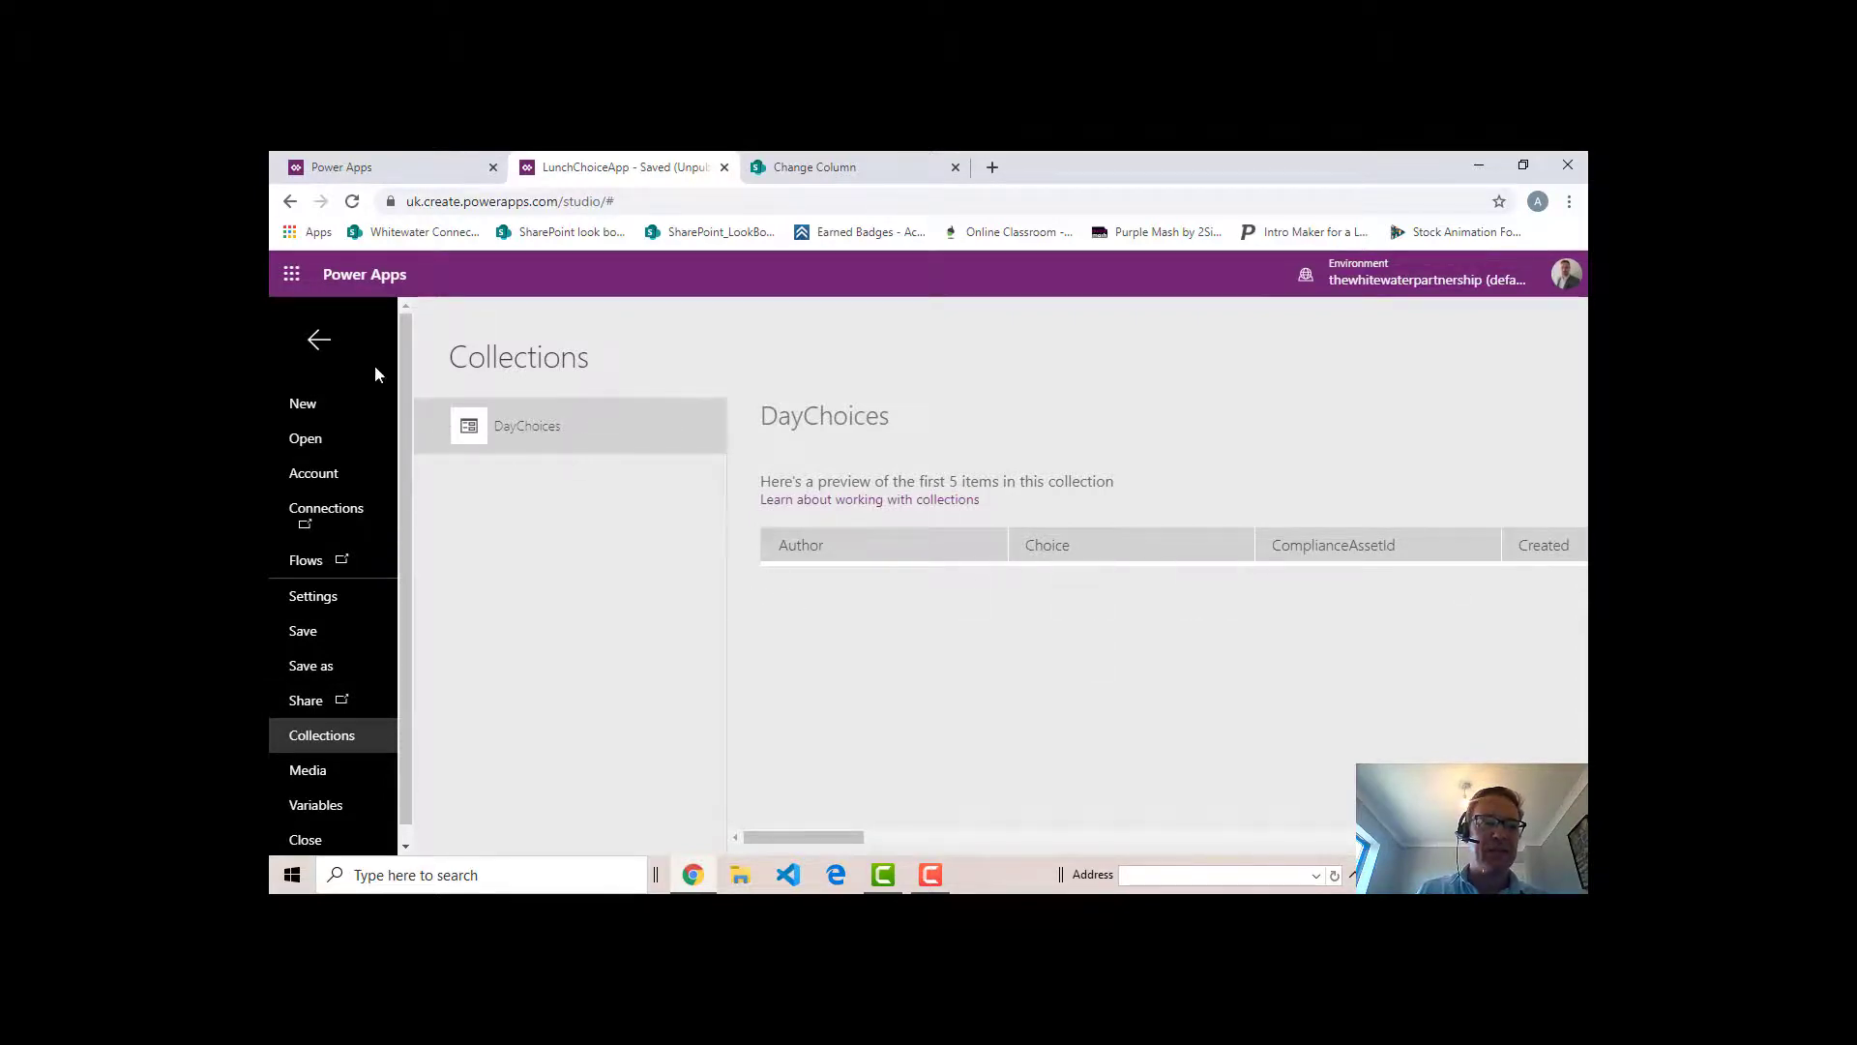
{"action": "left_click", "coordinate": [320, 348]}
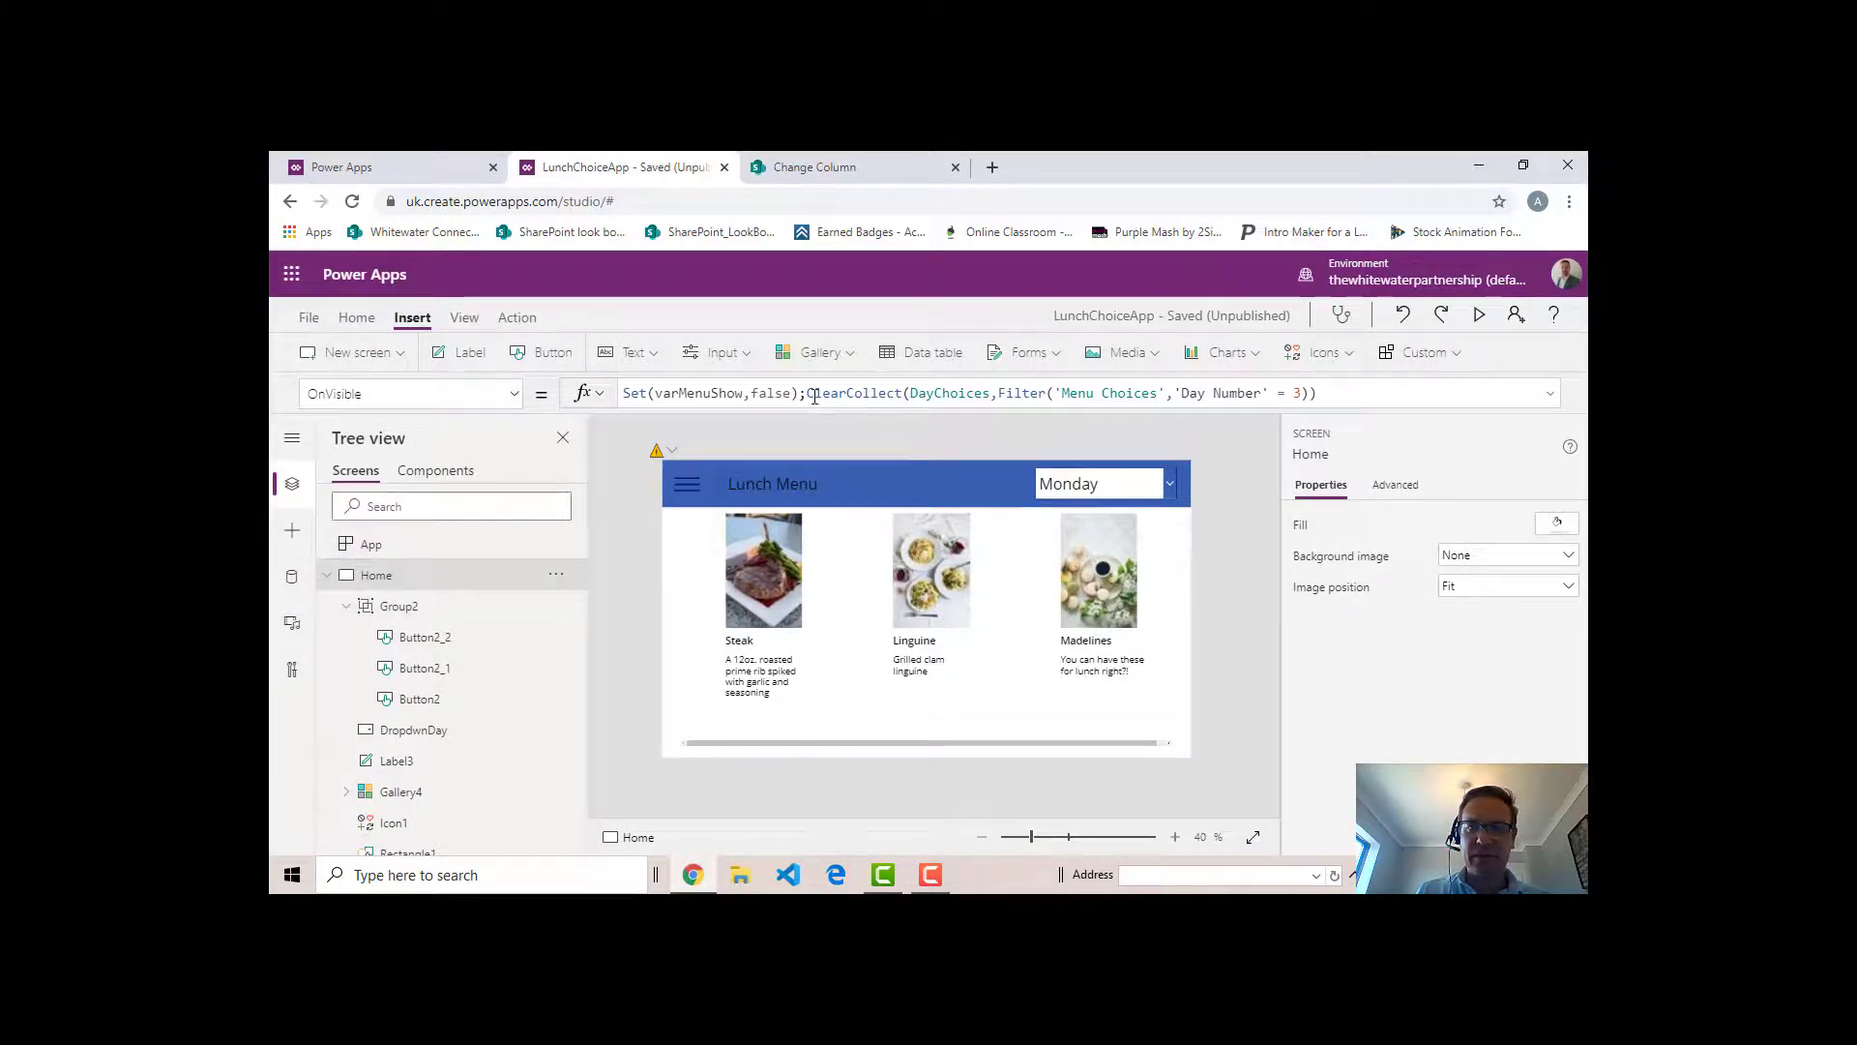
- Expand the Home screen's OnVisible formula and format its text over multiple lines
{"action": "left_click", "coordinate": [1550, 395]}
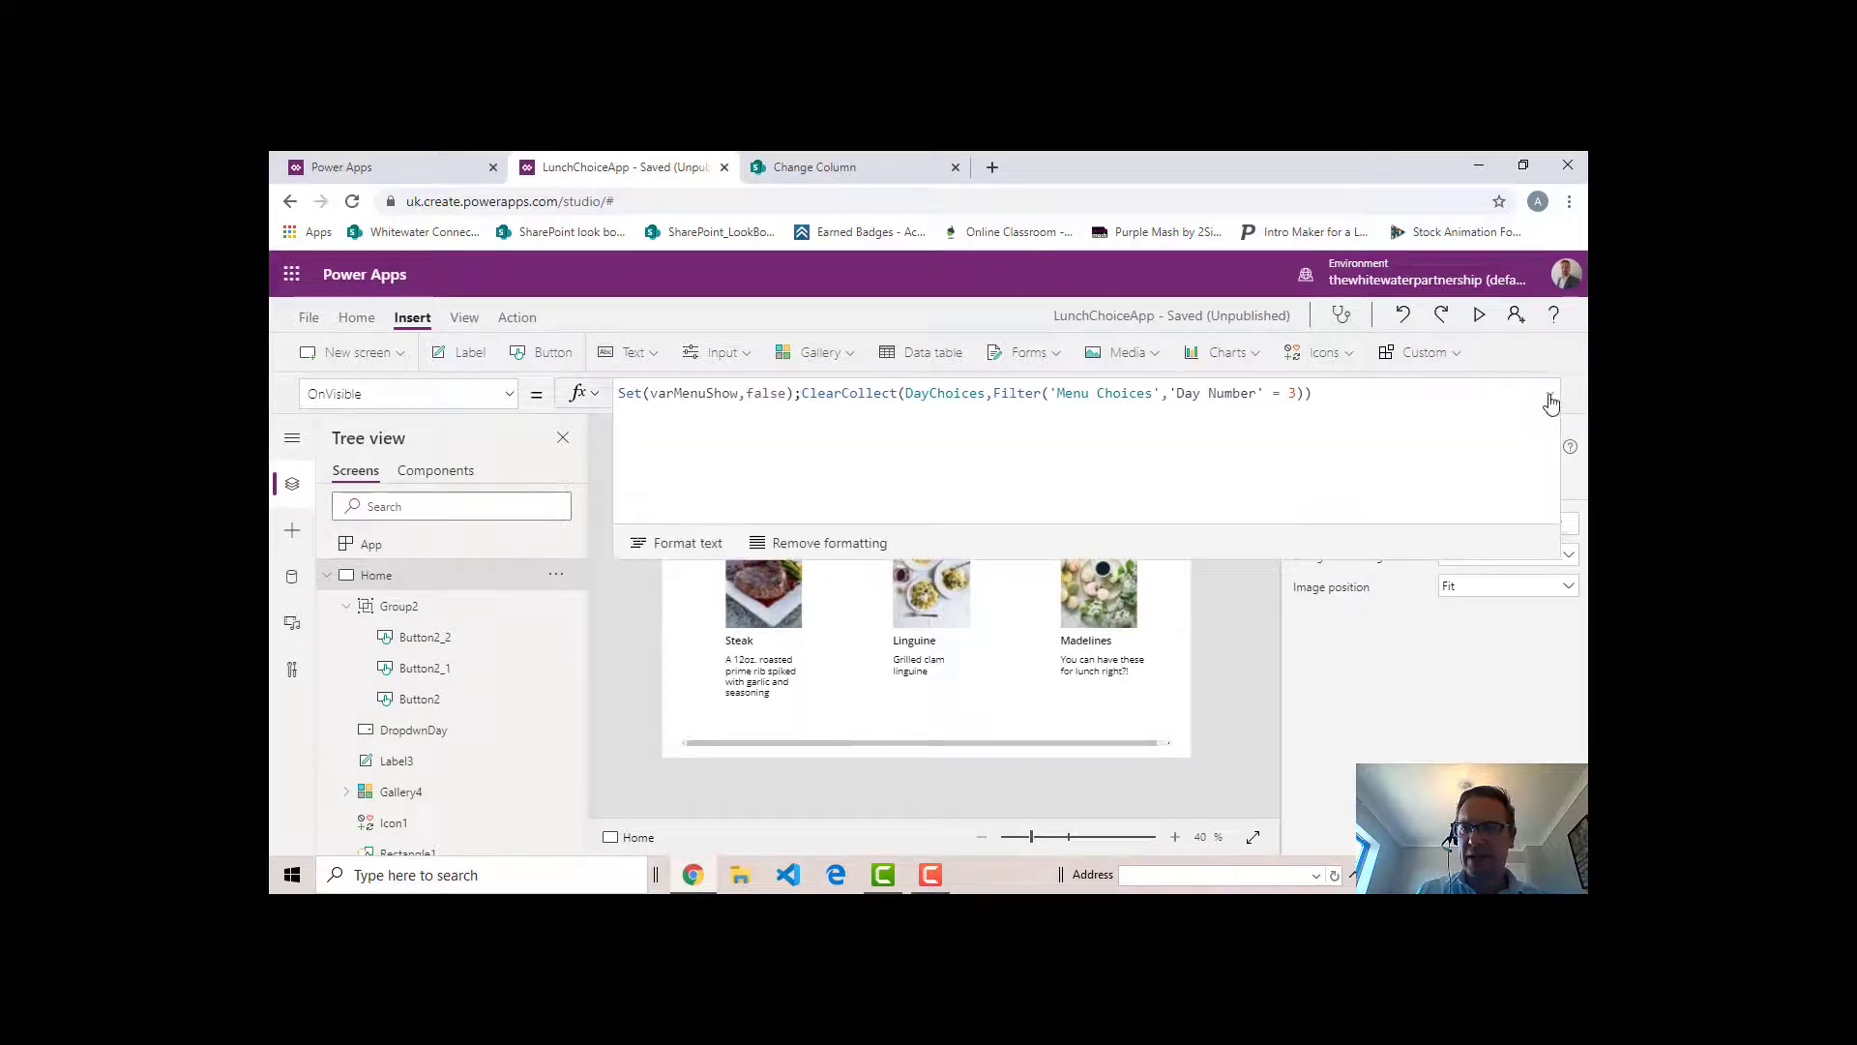
{"action": "left_click", "coordinate": [687, 548]}
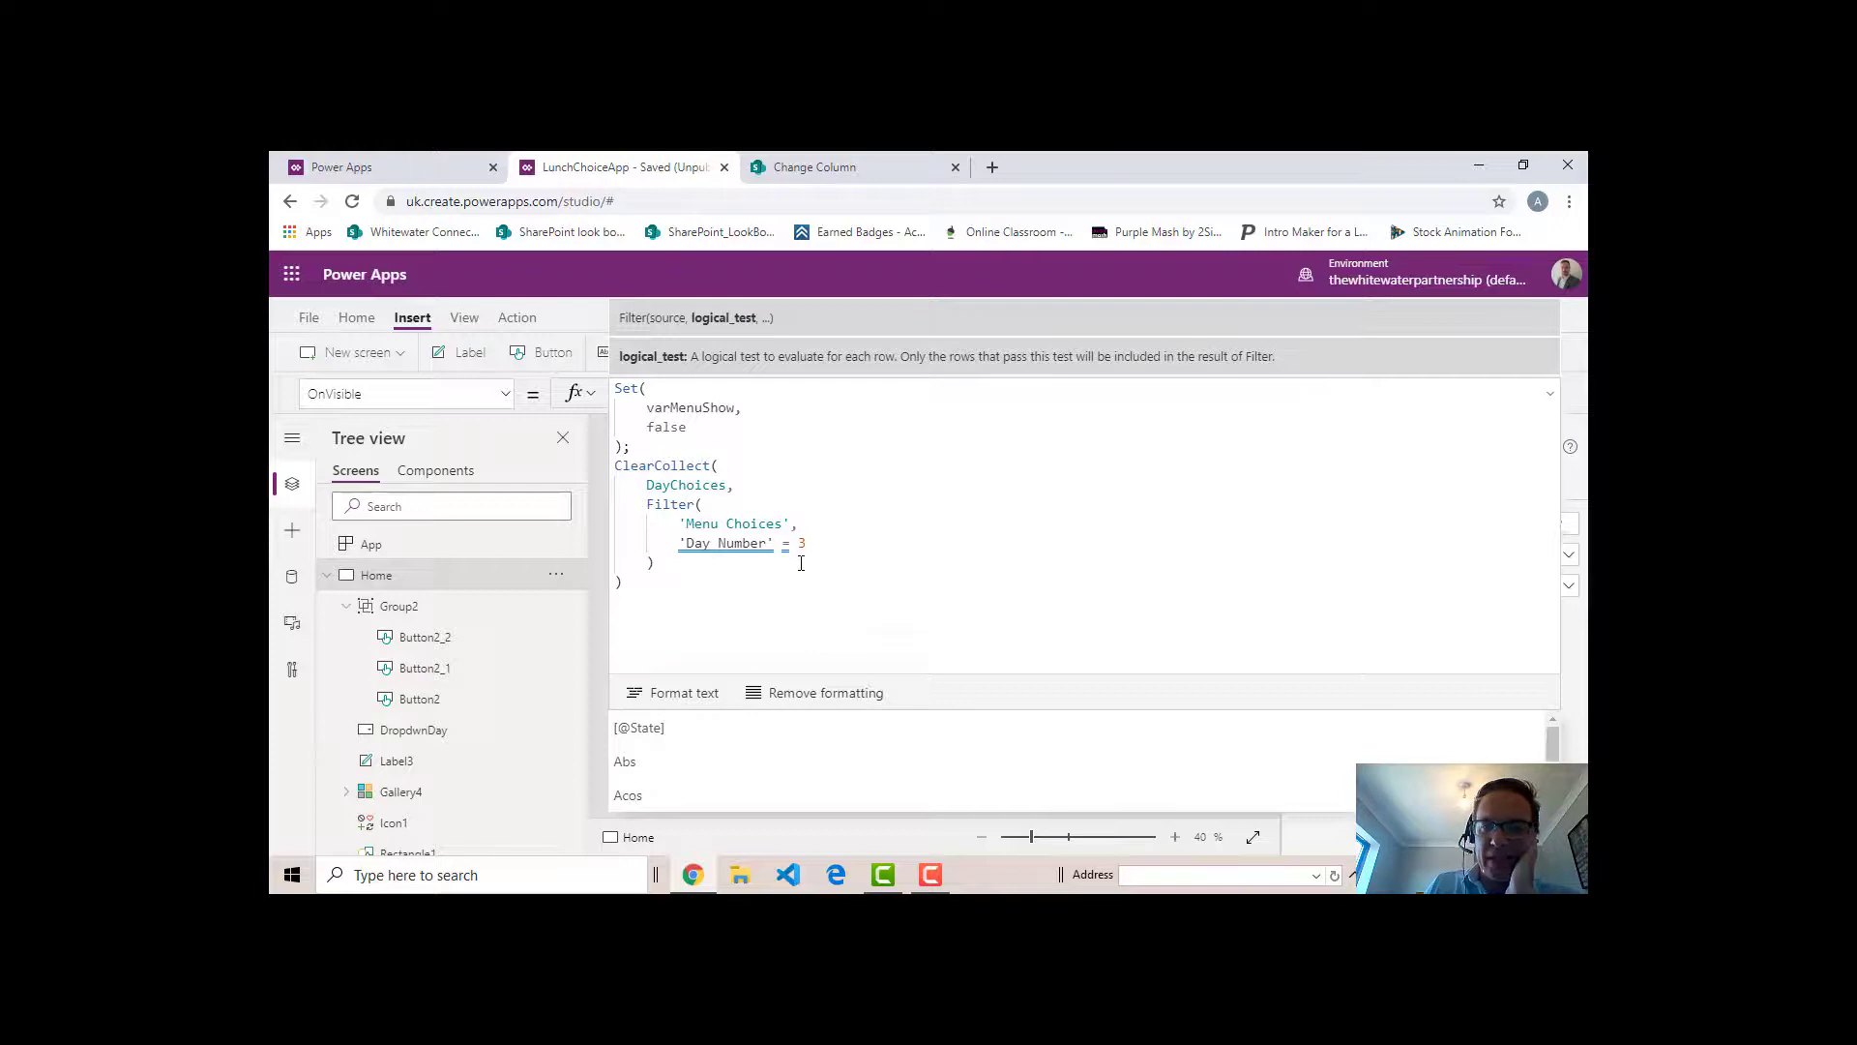
- Switch to SharePoint and examine the Day Number column in the Menu Choices list, returning to the Power Apps formula
{"action": "left_click", "coordinate": [822, 171]}
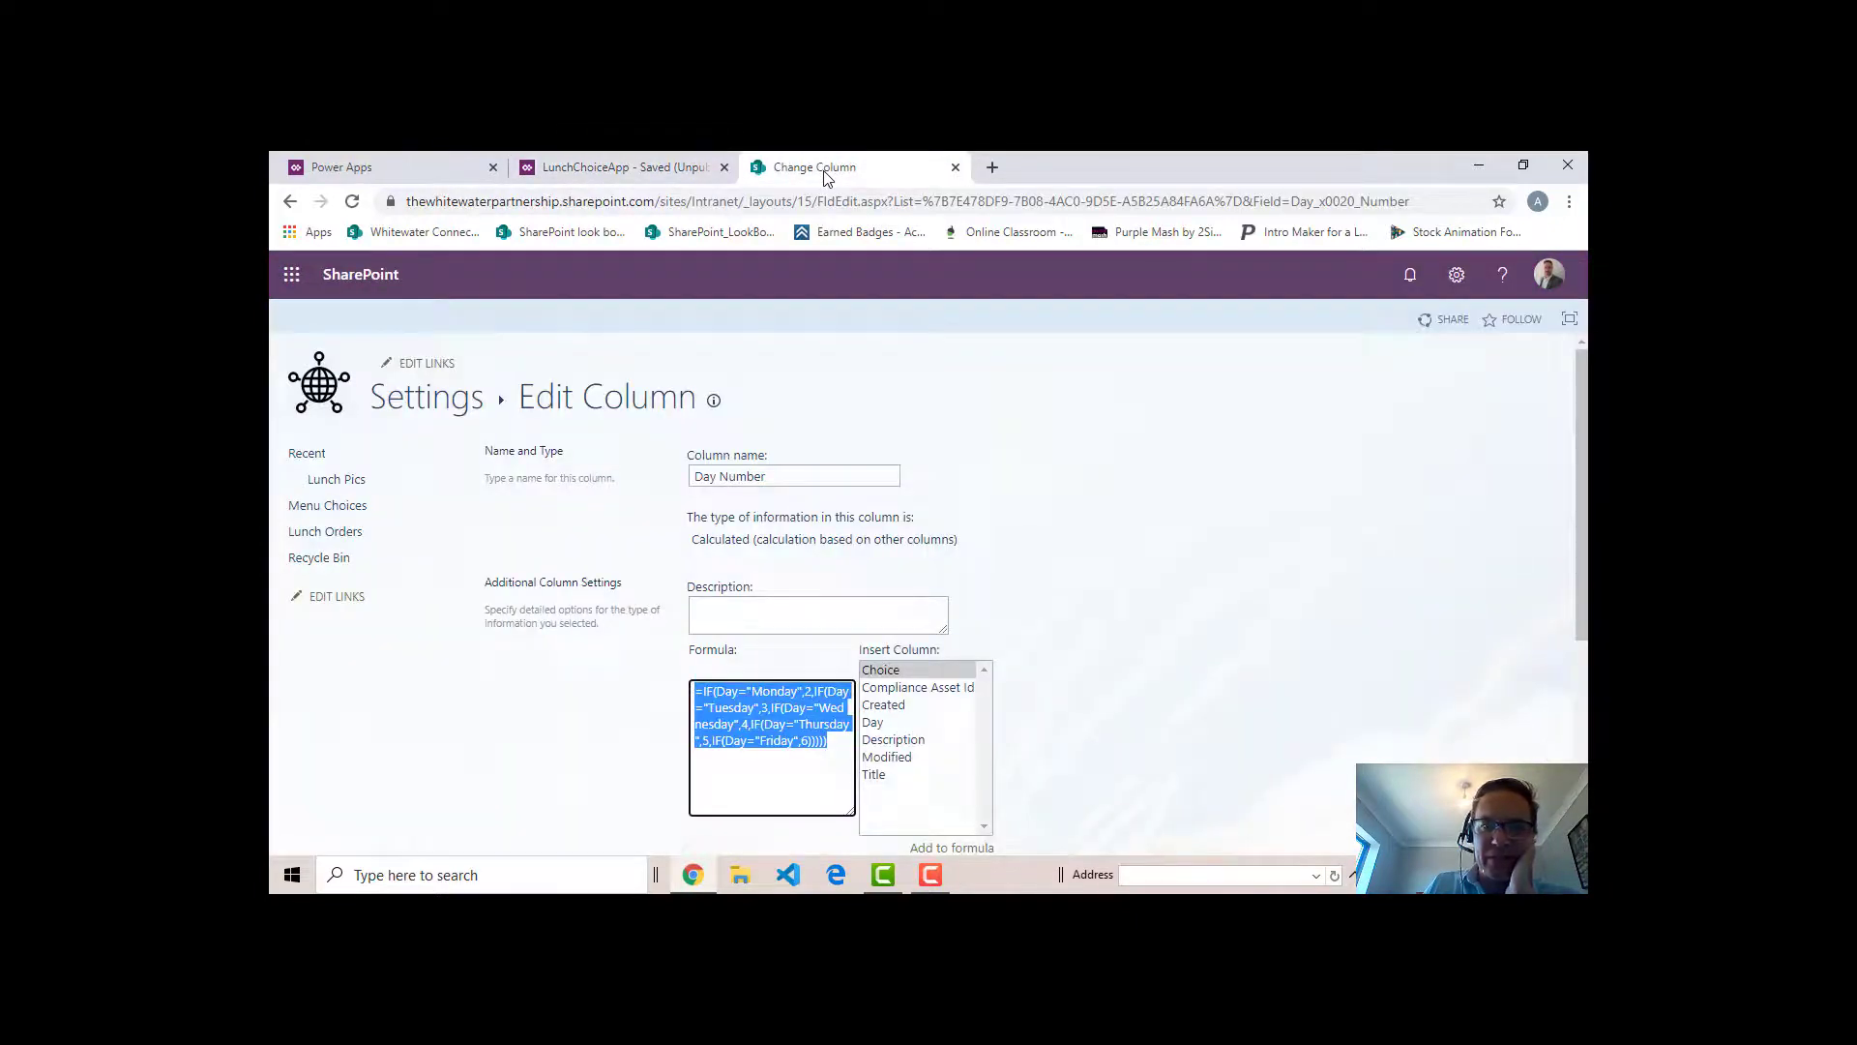
{"action": "left_click", "coordinate": [430, 399]}
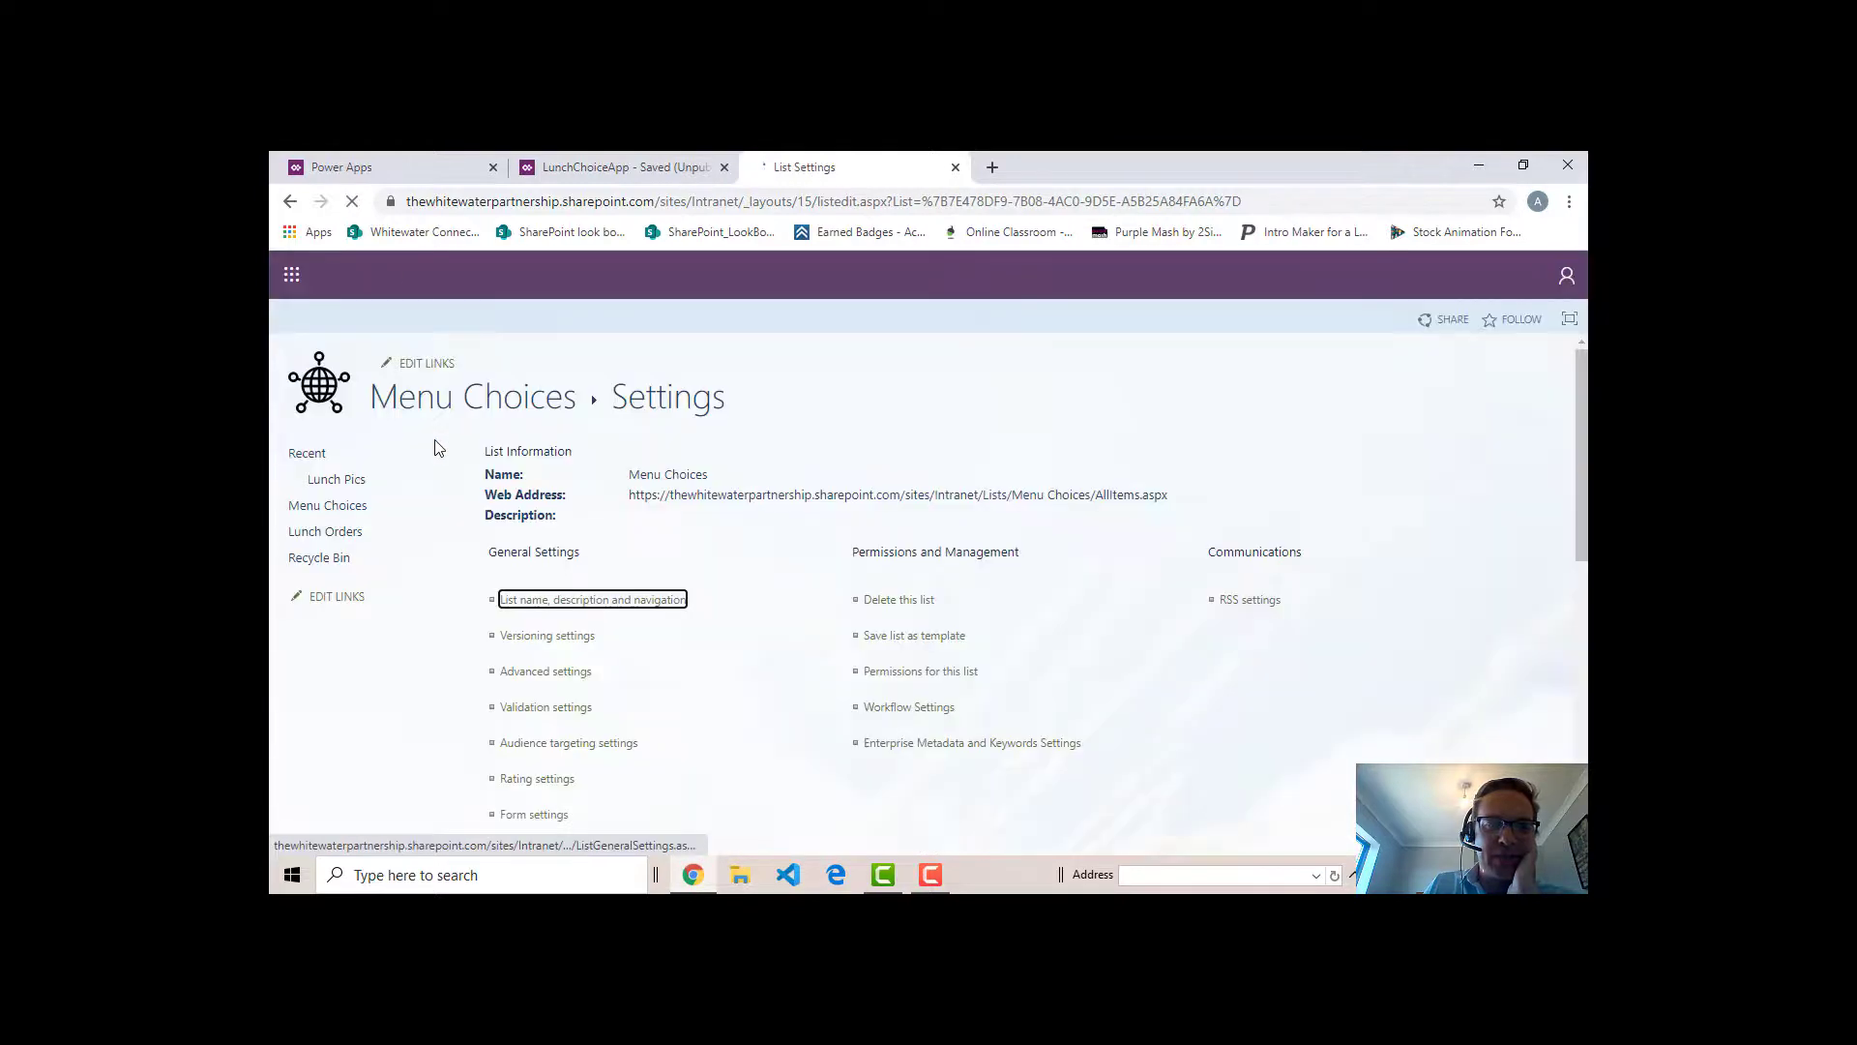
{"action": "left_click", "coordinate": [327, 507]}
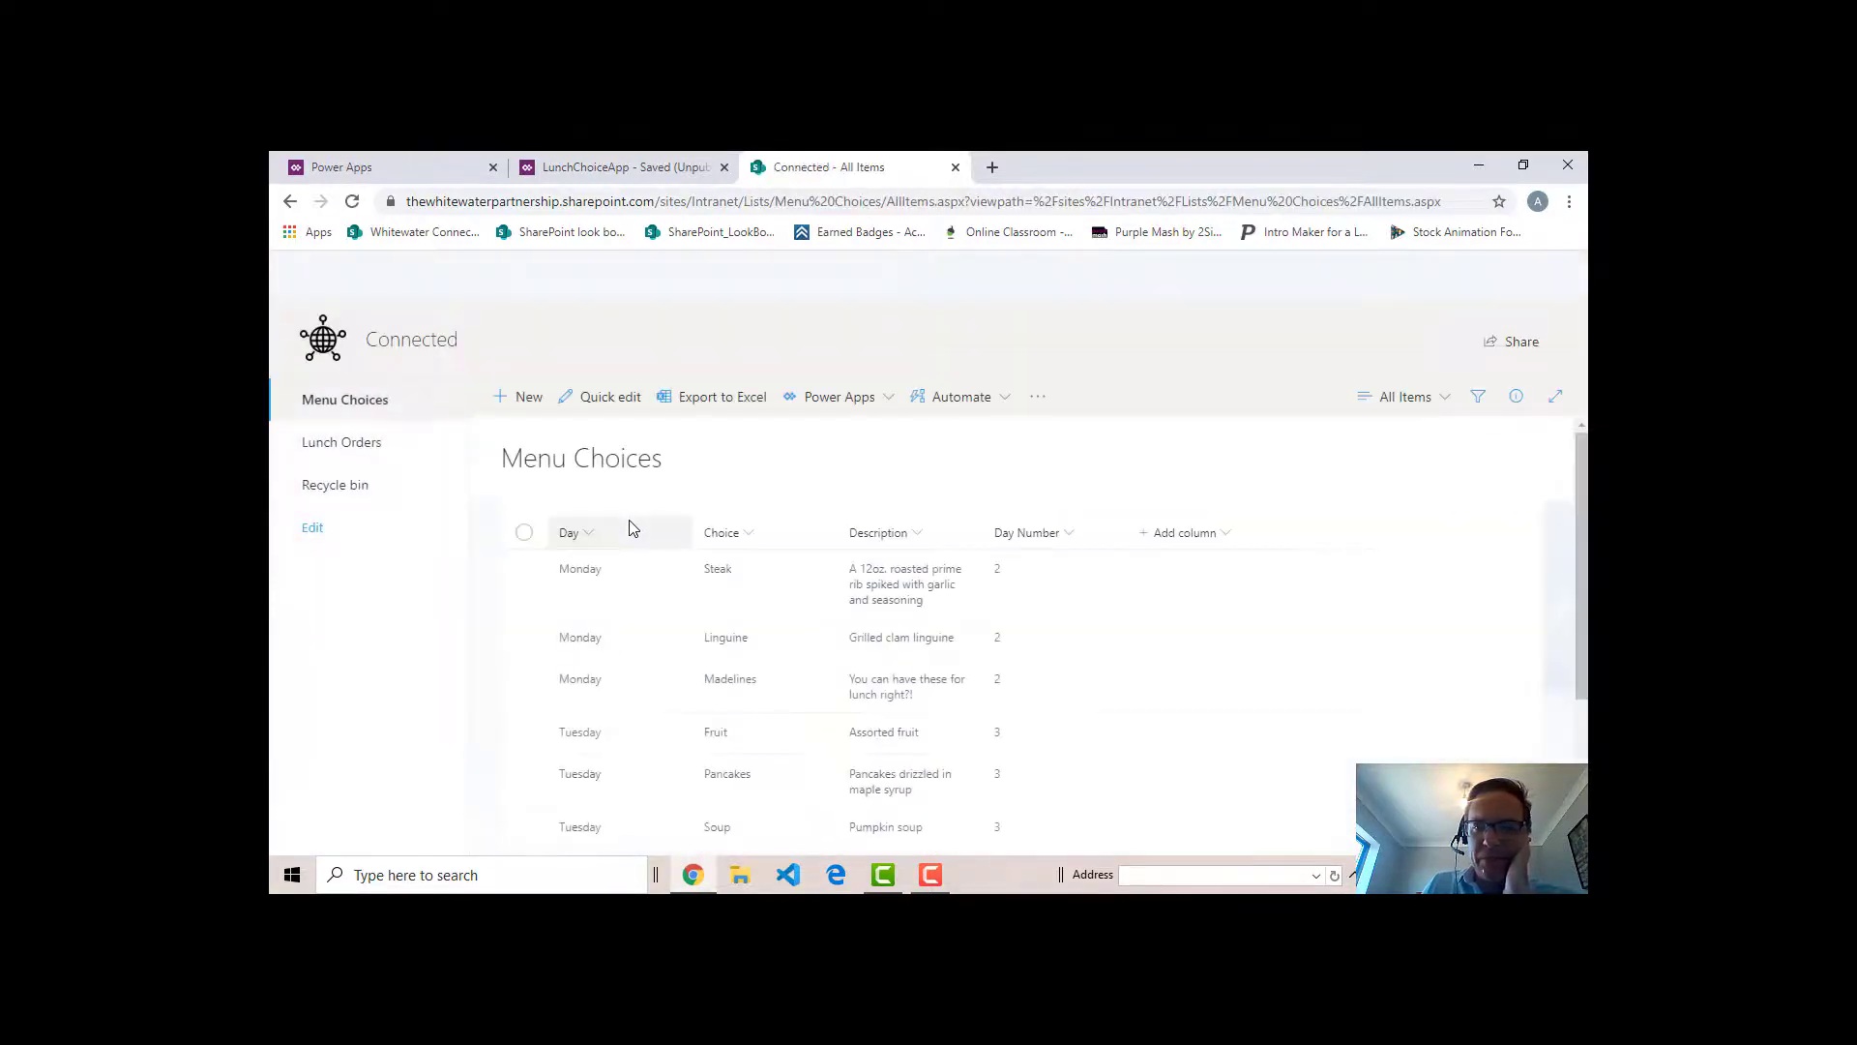
{"action": "scroll", "coordinate": [1016, 751], "scroll_direction": "down", "scroll_amount": 1}
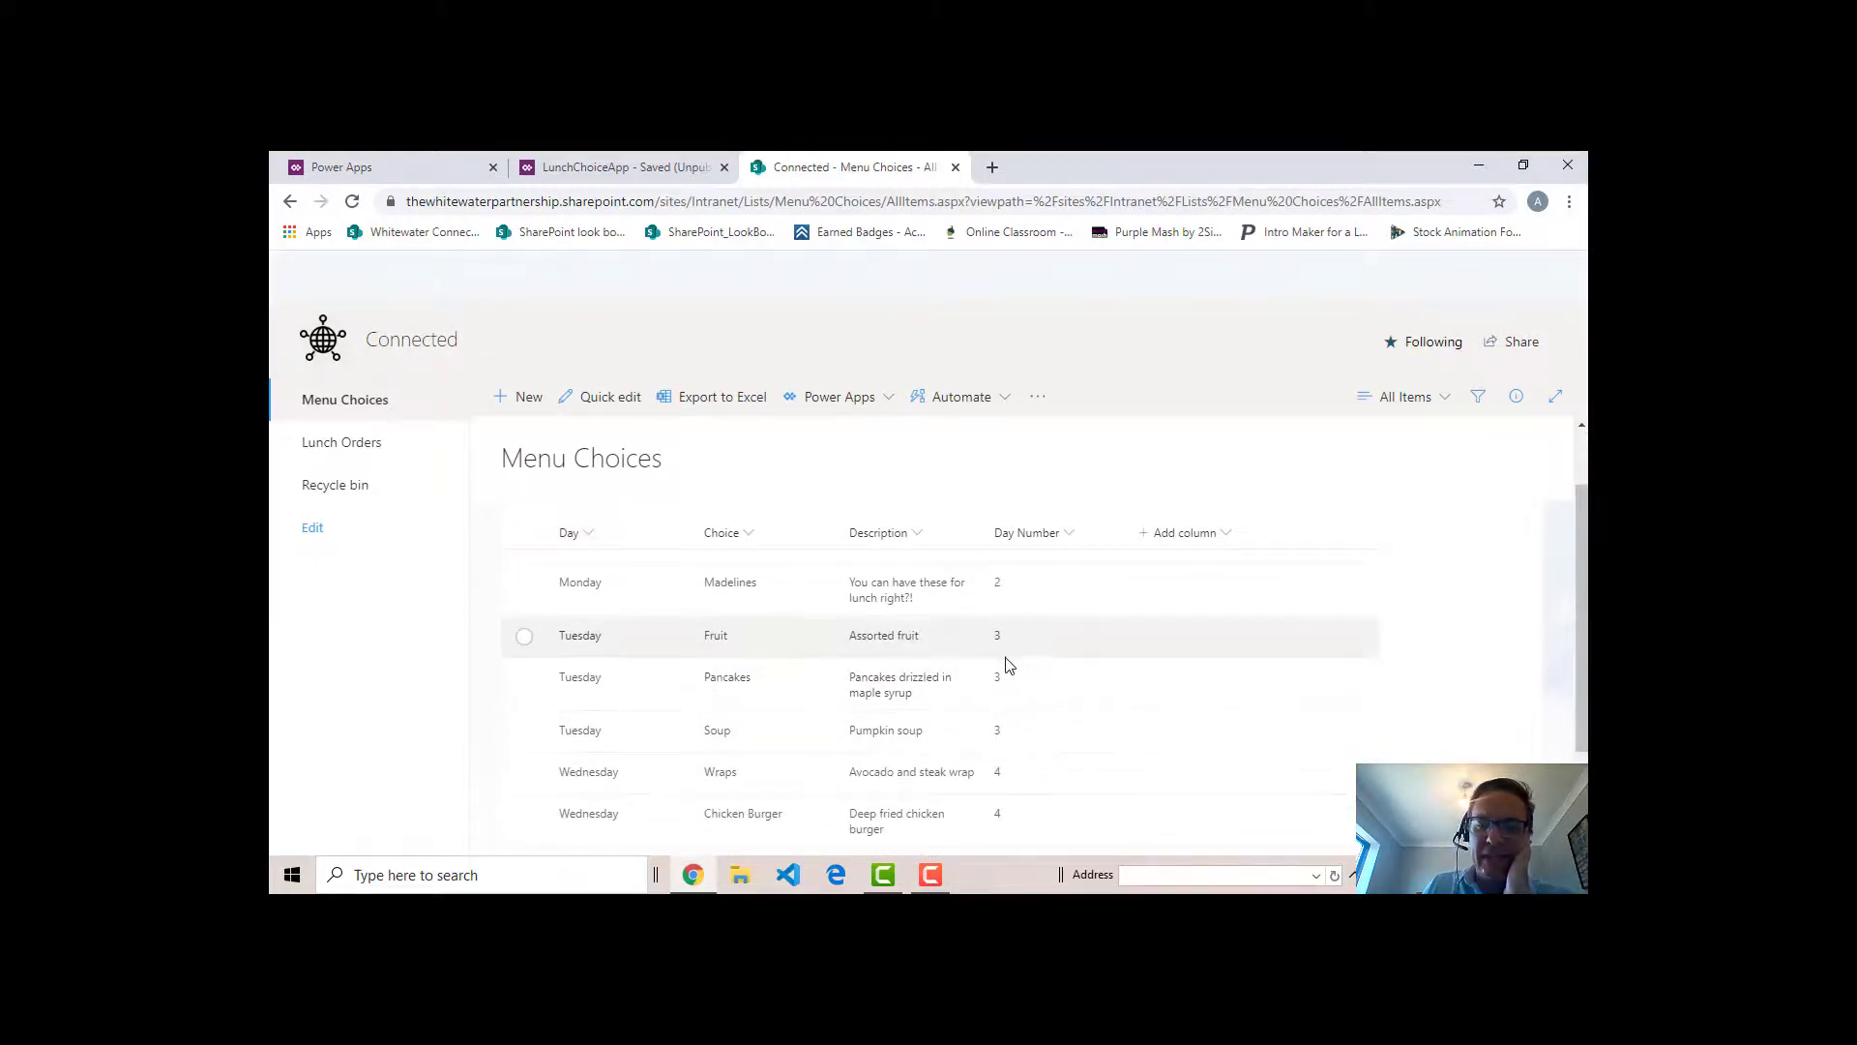
{"action": "left_click", "coordinate": [646, 169]}
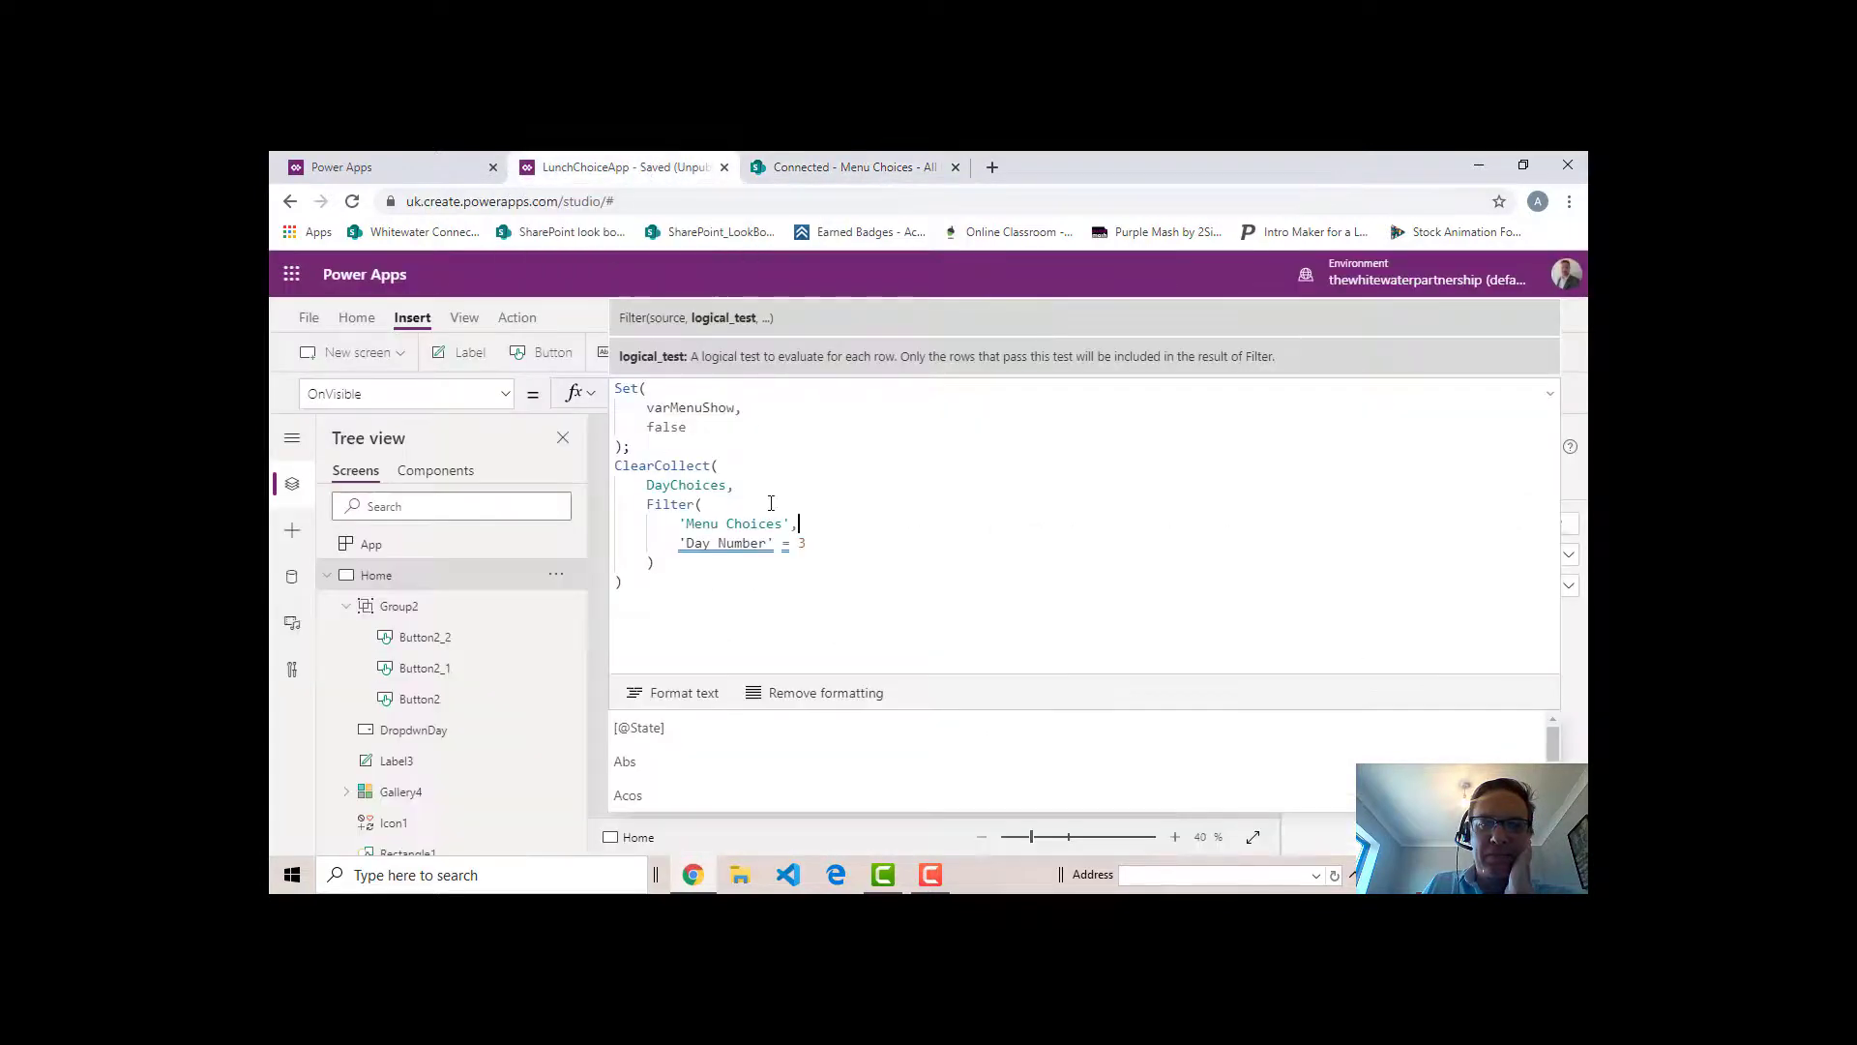
- Wrap 'Day Number' in a Value function within the filter condition of the OnVisible formula
{"action": "left_click", "coordinate": [680, 547]}
{"action": "type", "text": "Va"}
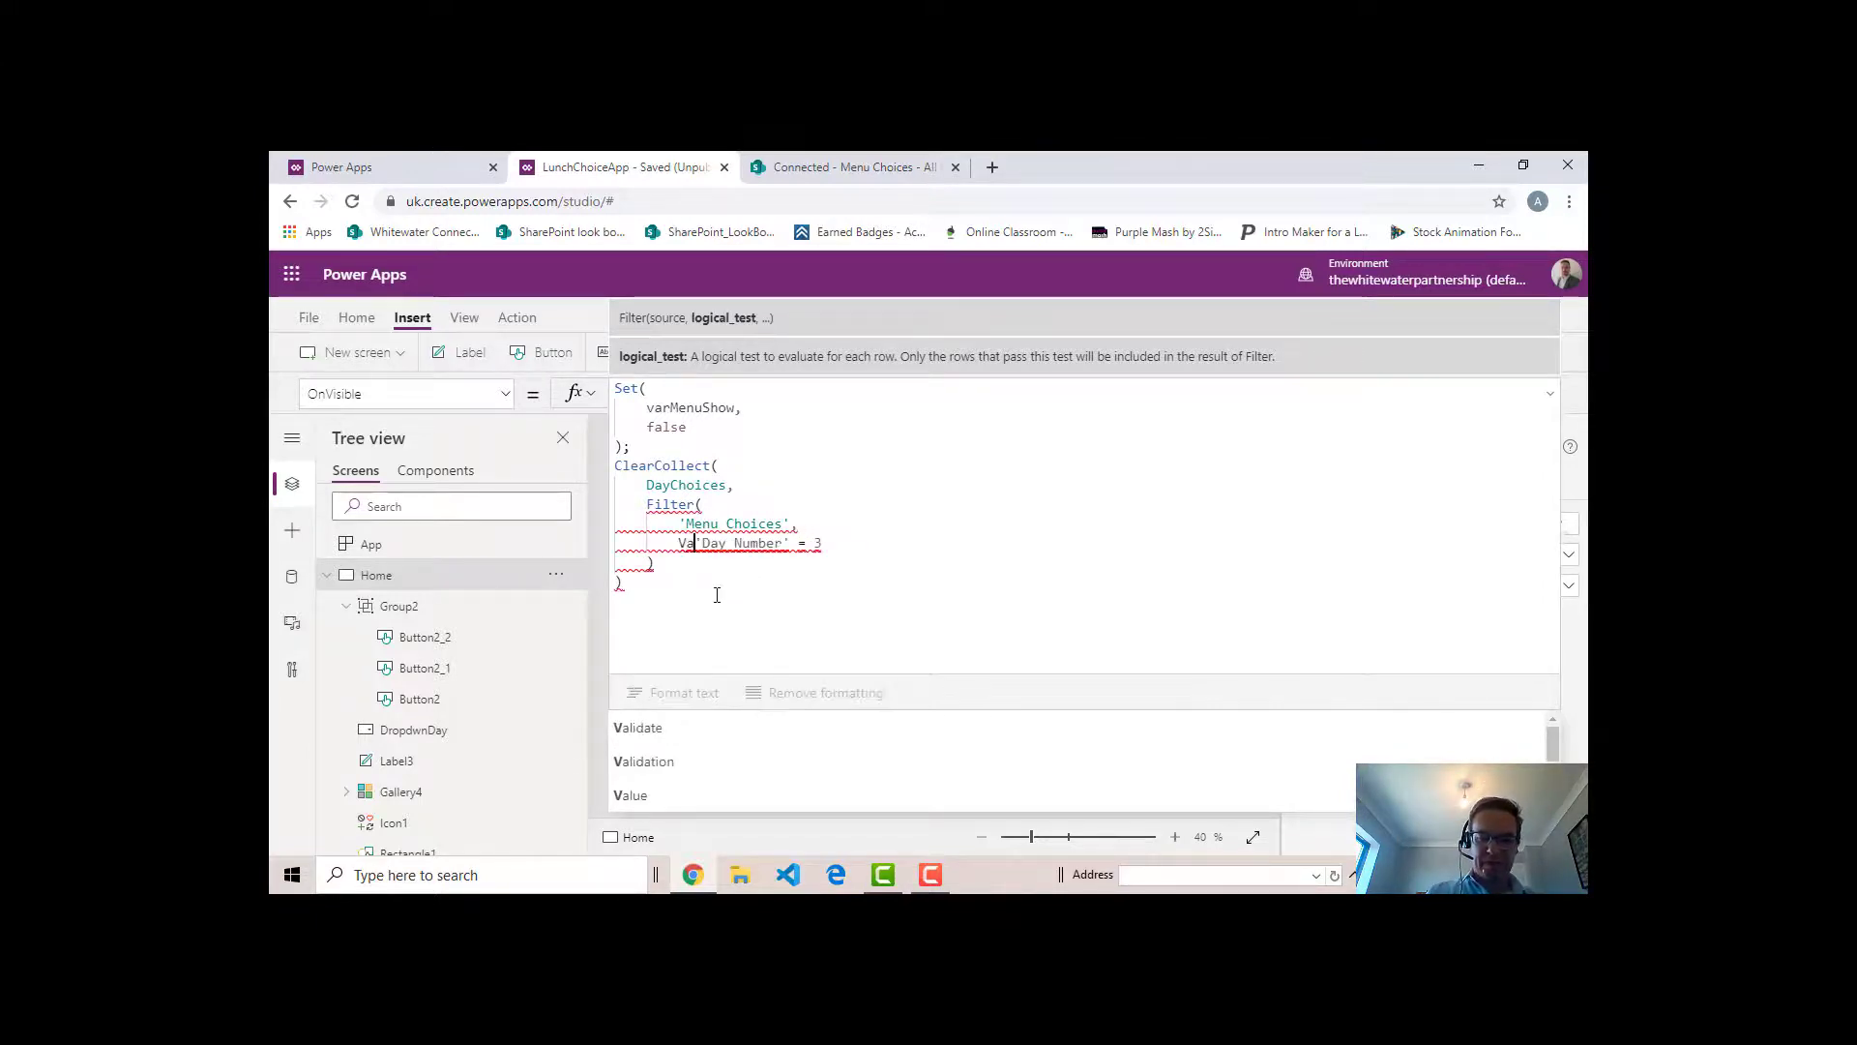
{"action": "type", "text": "lue"}
{"action": "key", "text": "BackSpace"}
{"action": "key", "text": "BackSpace"}
{"action": "key", "text": "BackSpace"}
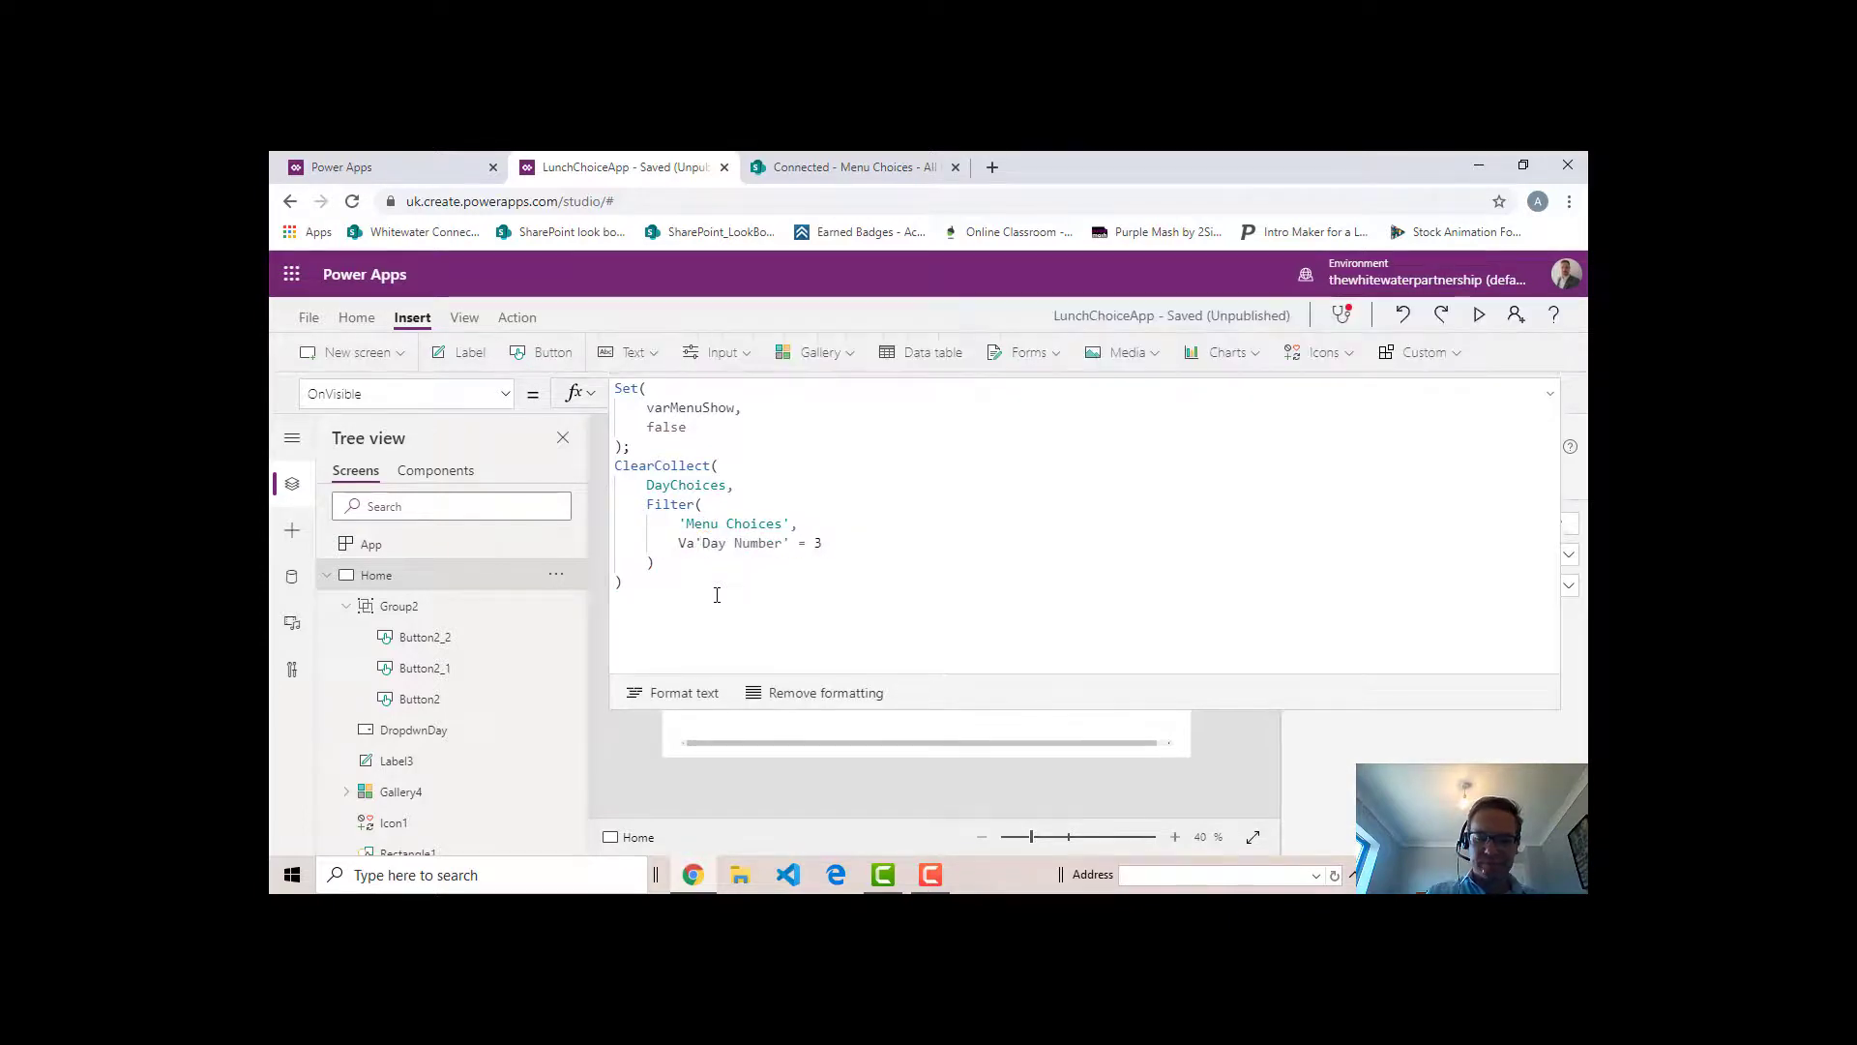
{"action": "type", "text": "lue("}
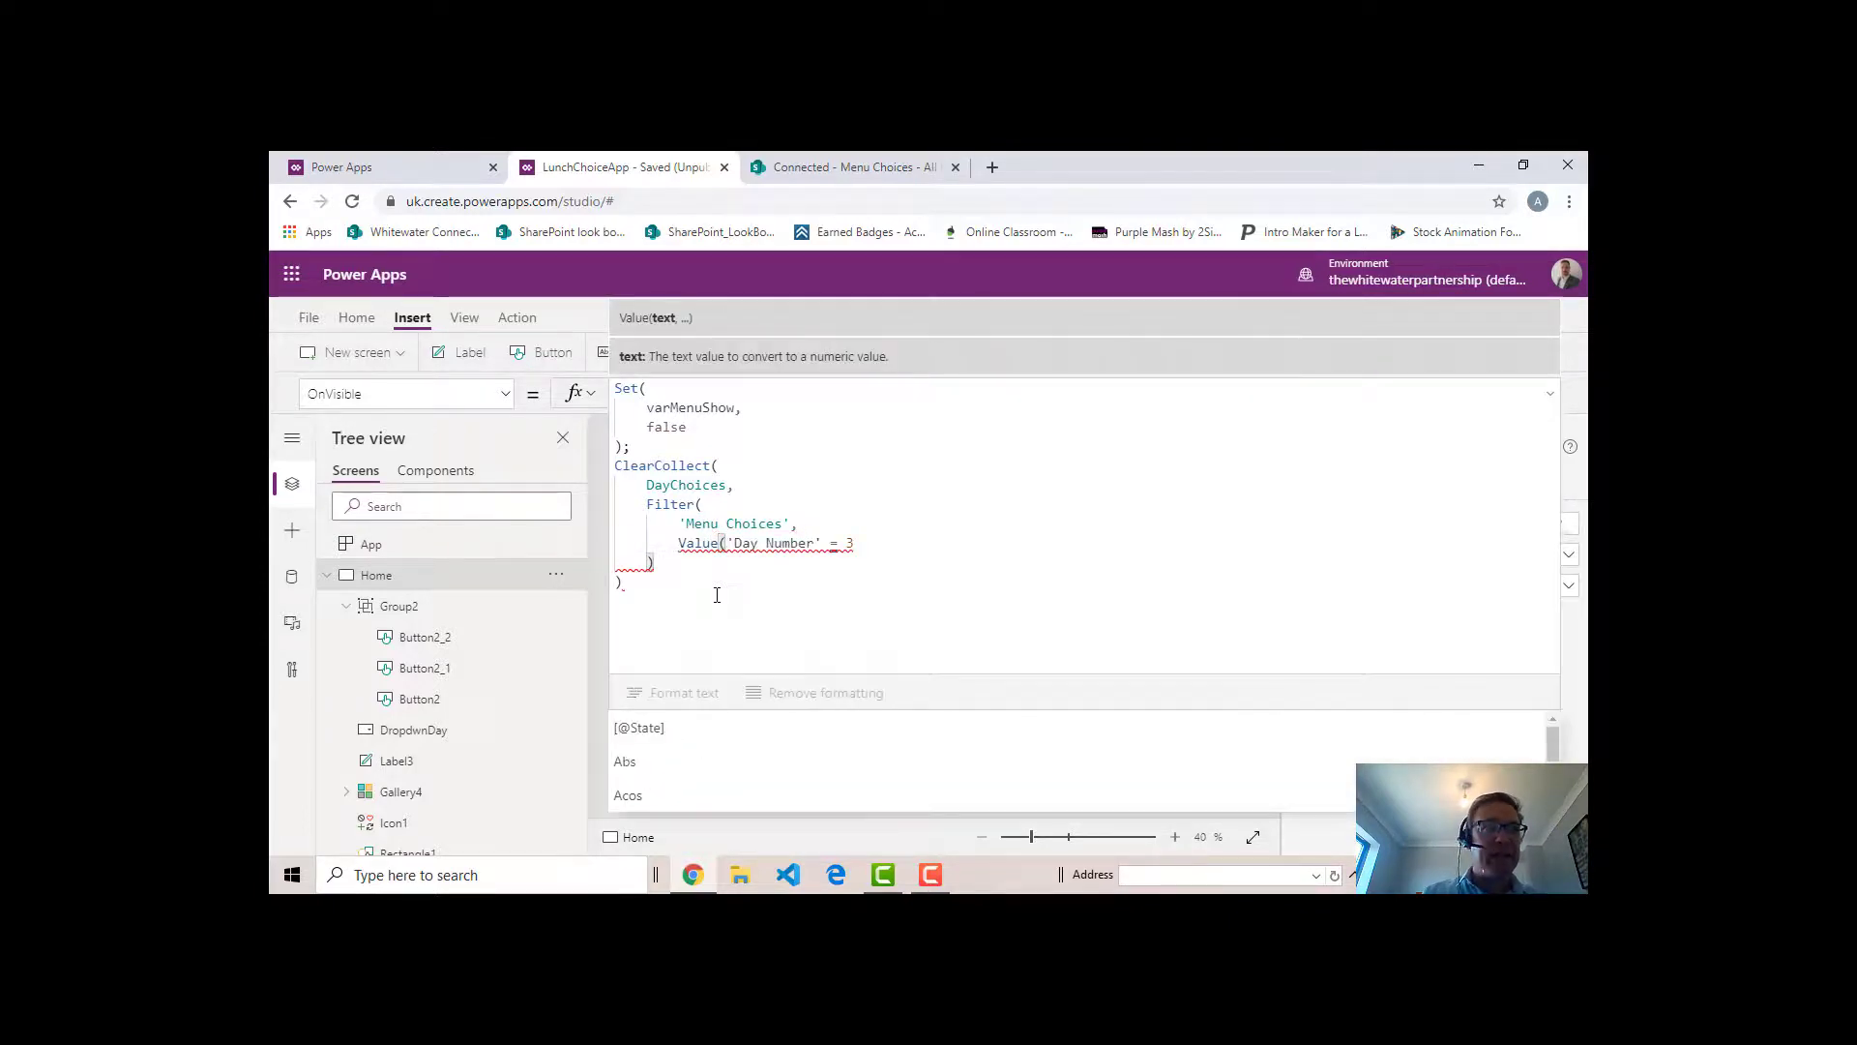
{"action": "left_click", "coordinate": [822, 546]}
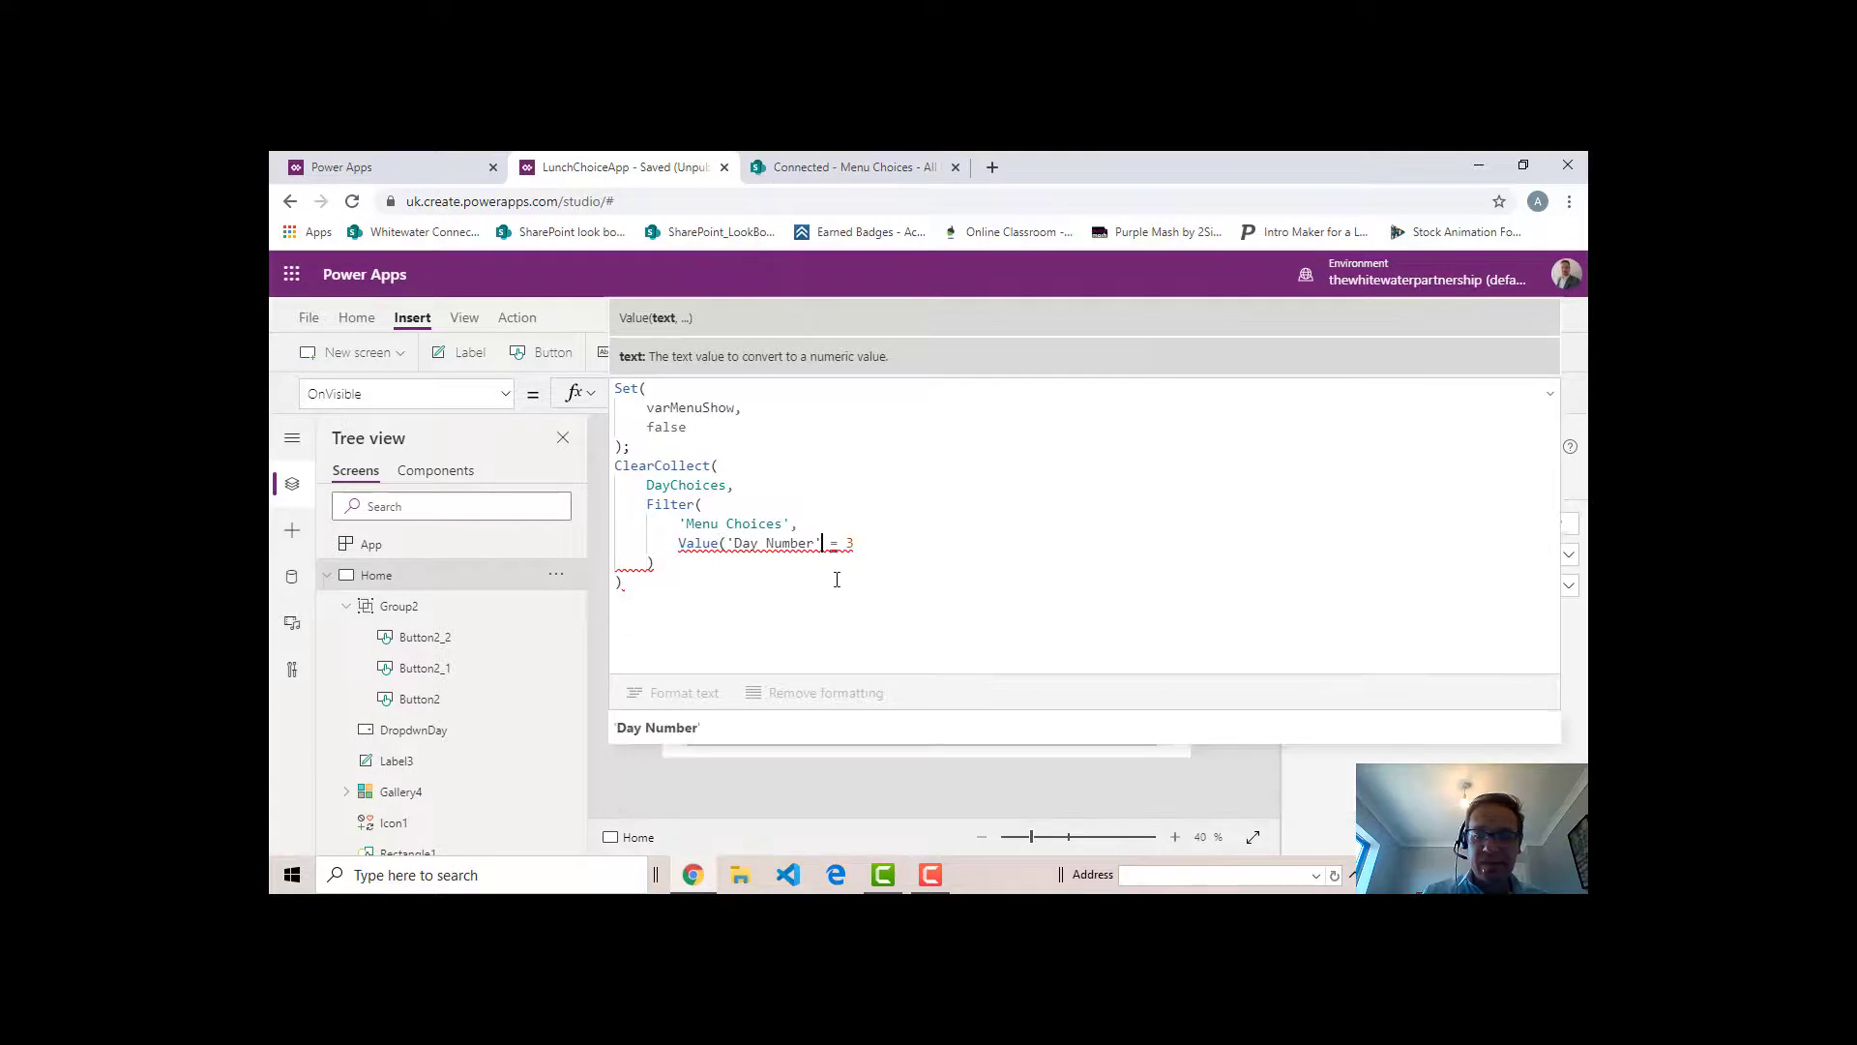
{"action": "type", "text": ")"}
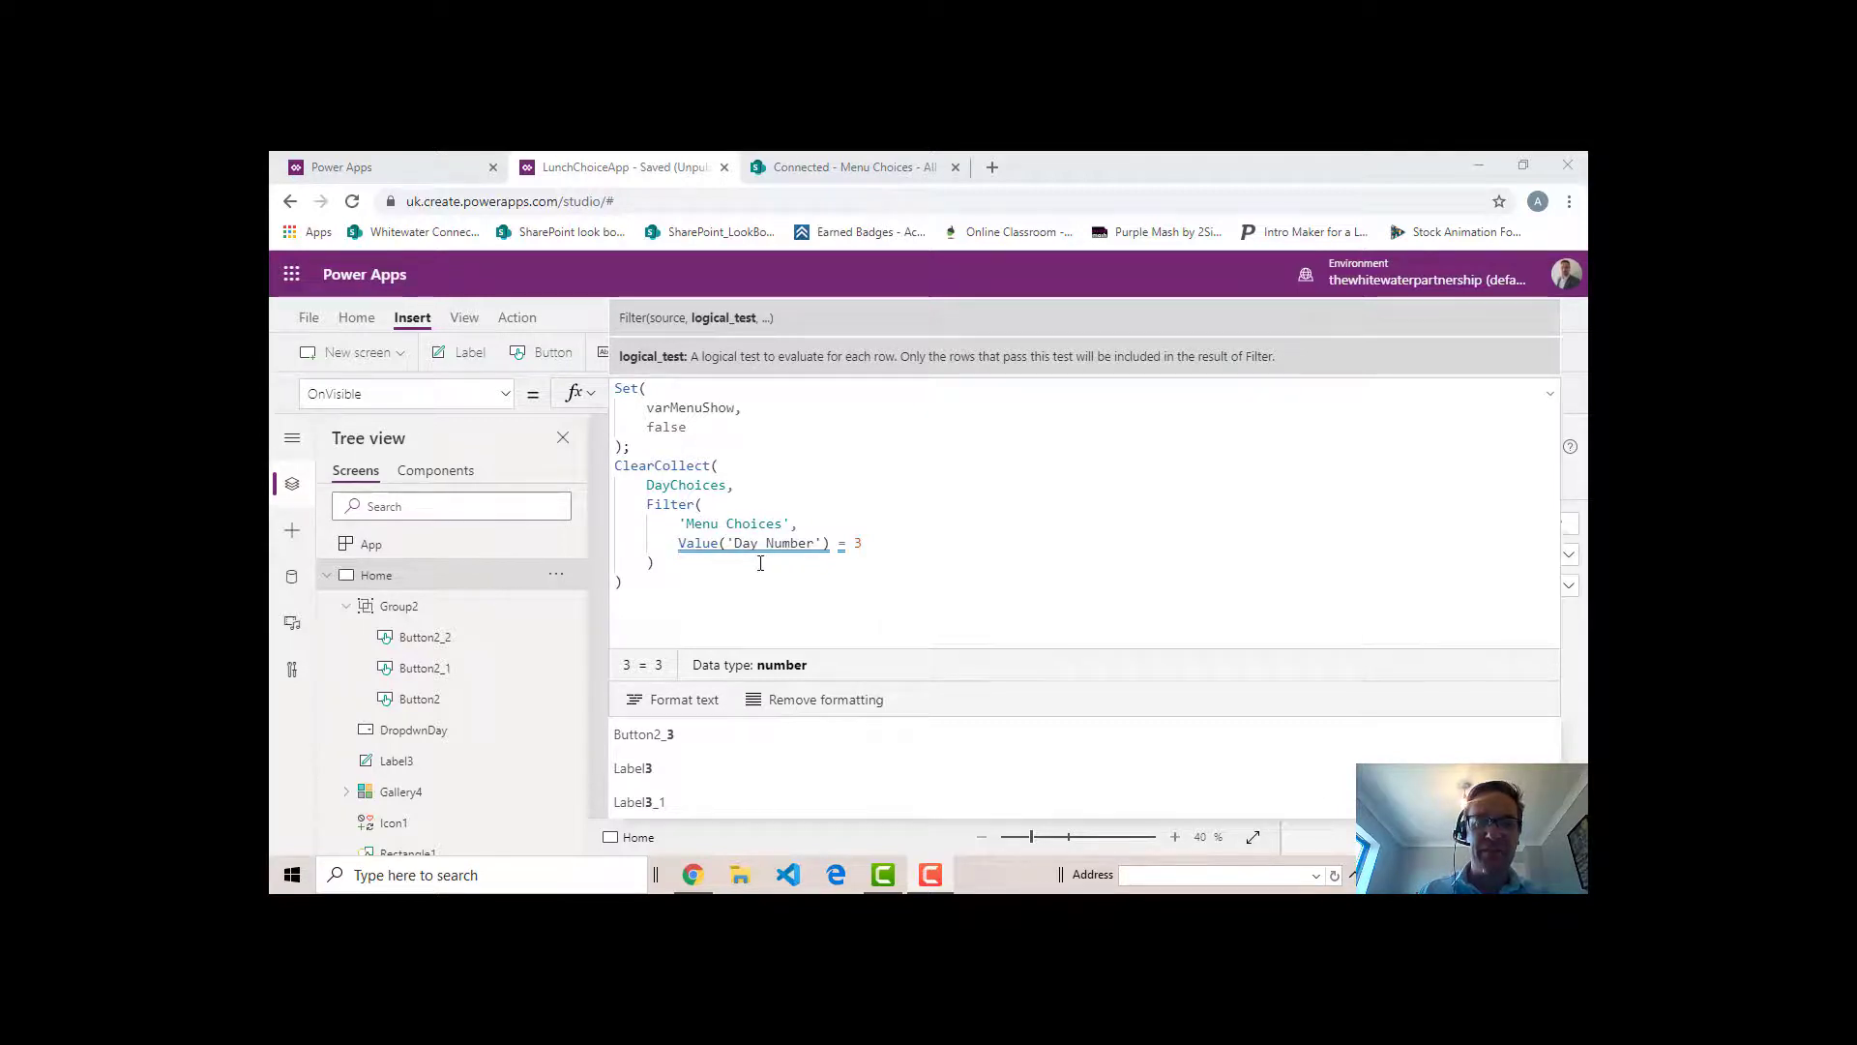
- Set the day number compared in the filter condition to 5 and collapse the formula editor
{"action": "left_click", "coordinate": [876, 545]}
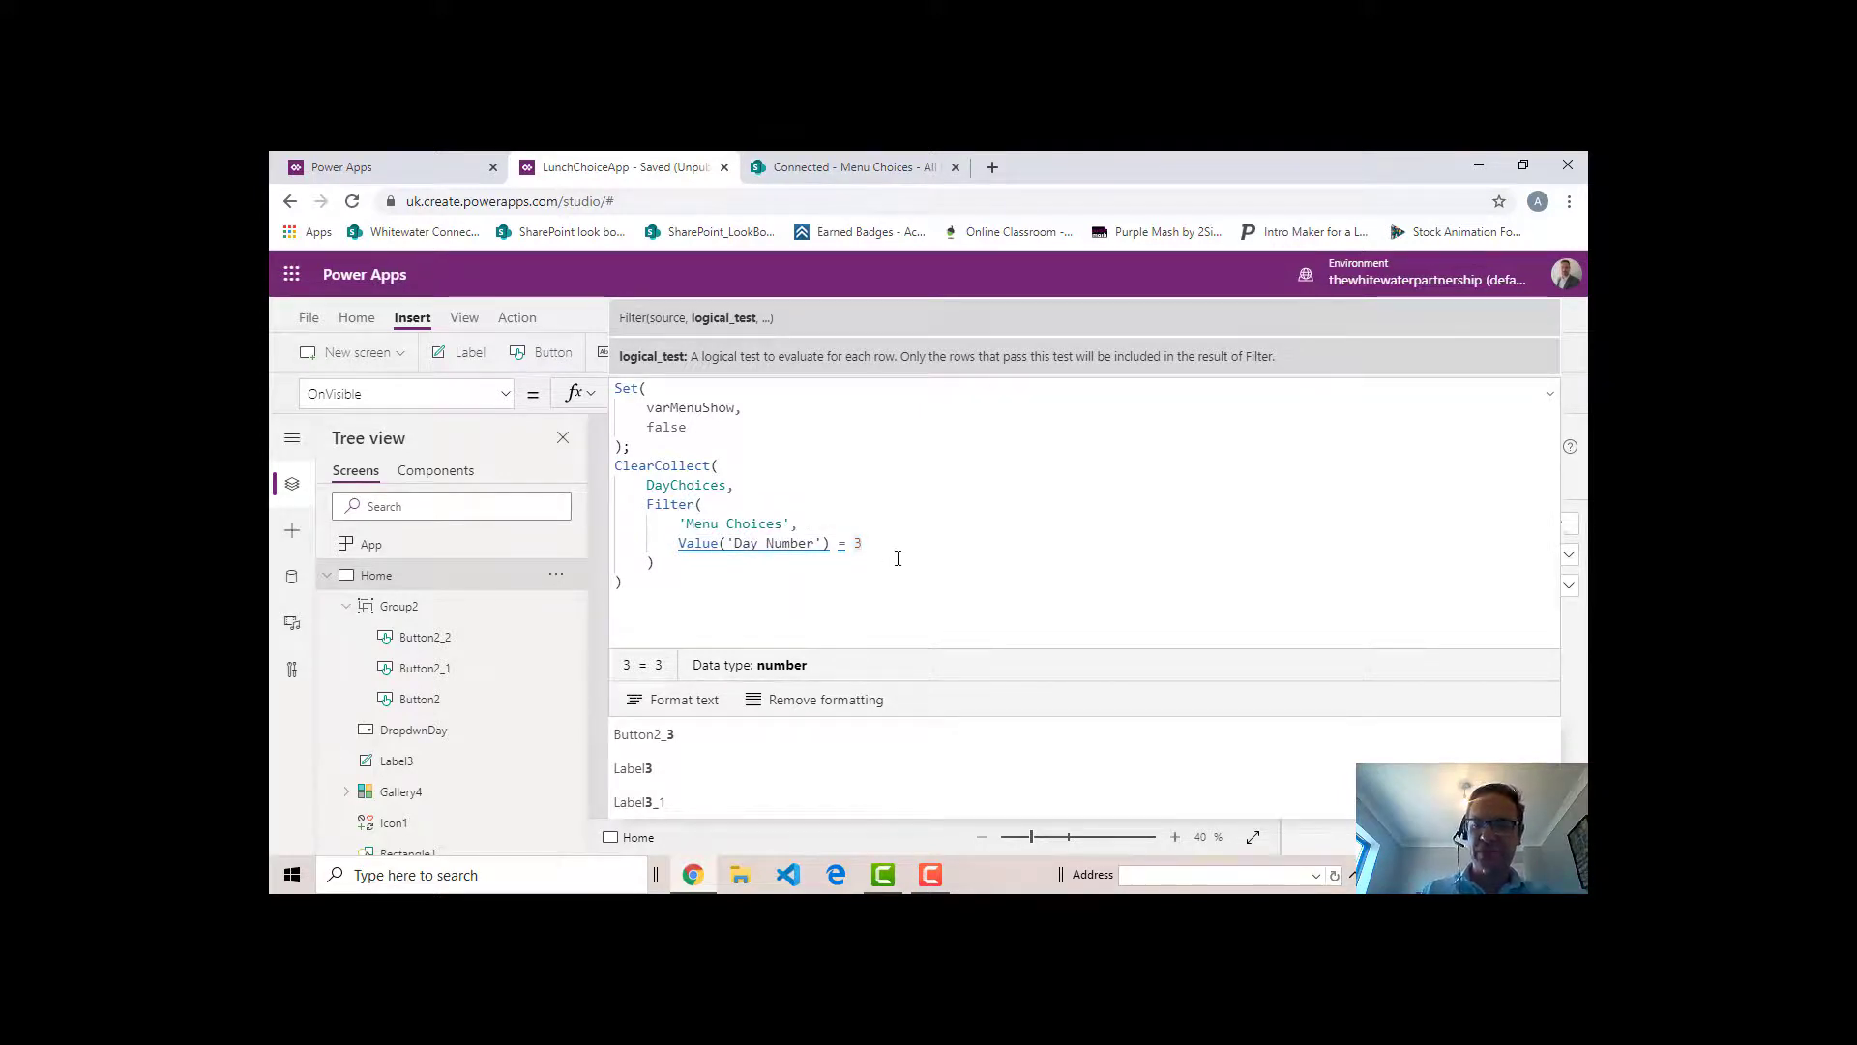
{"action": "key", "text": "BackSpace"}
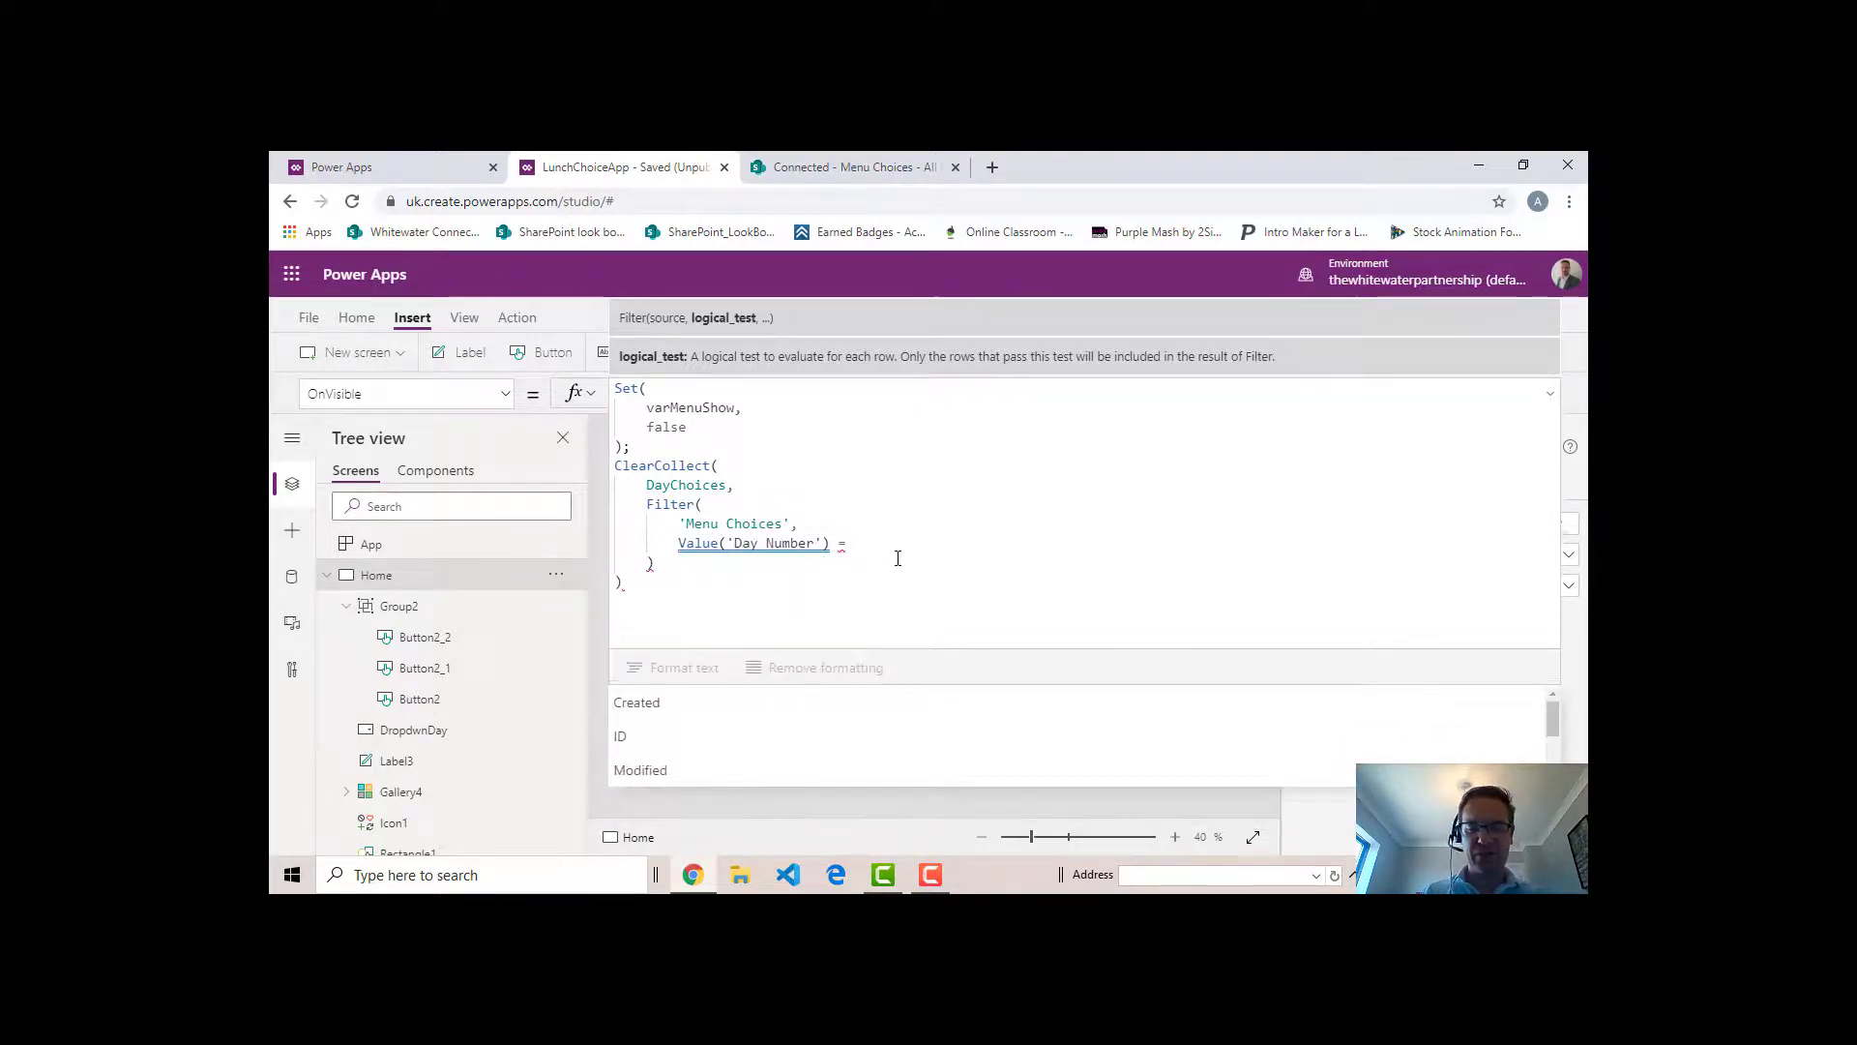
{"action": "type", "text": "5"}
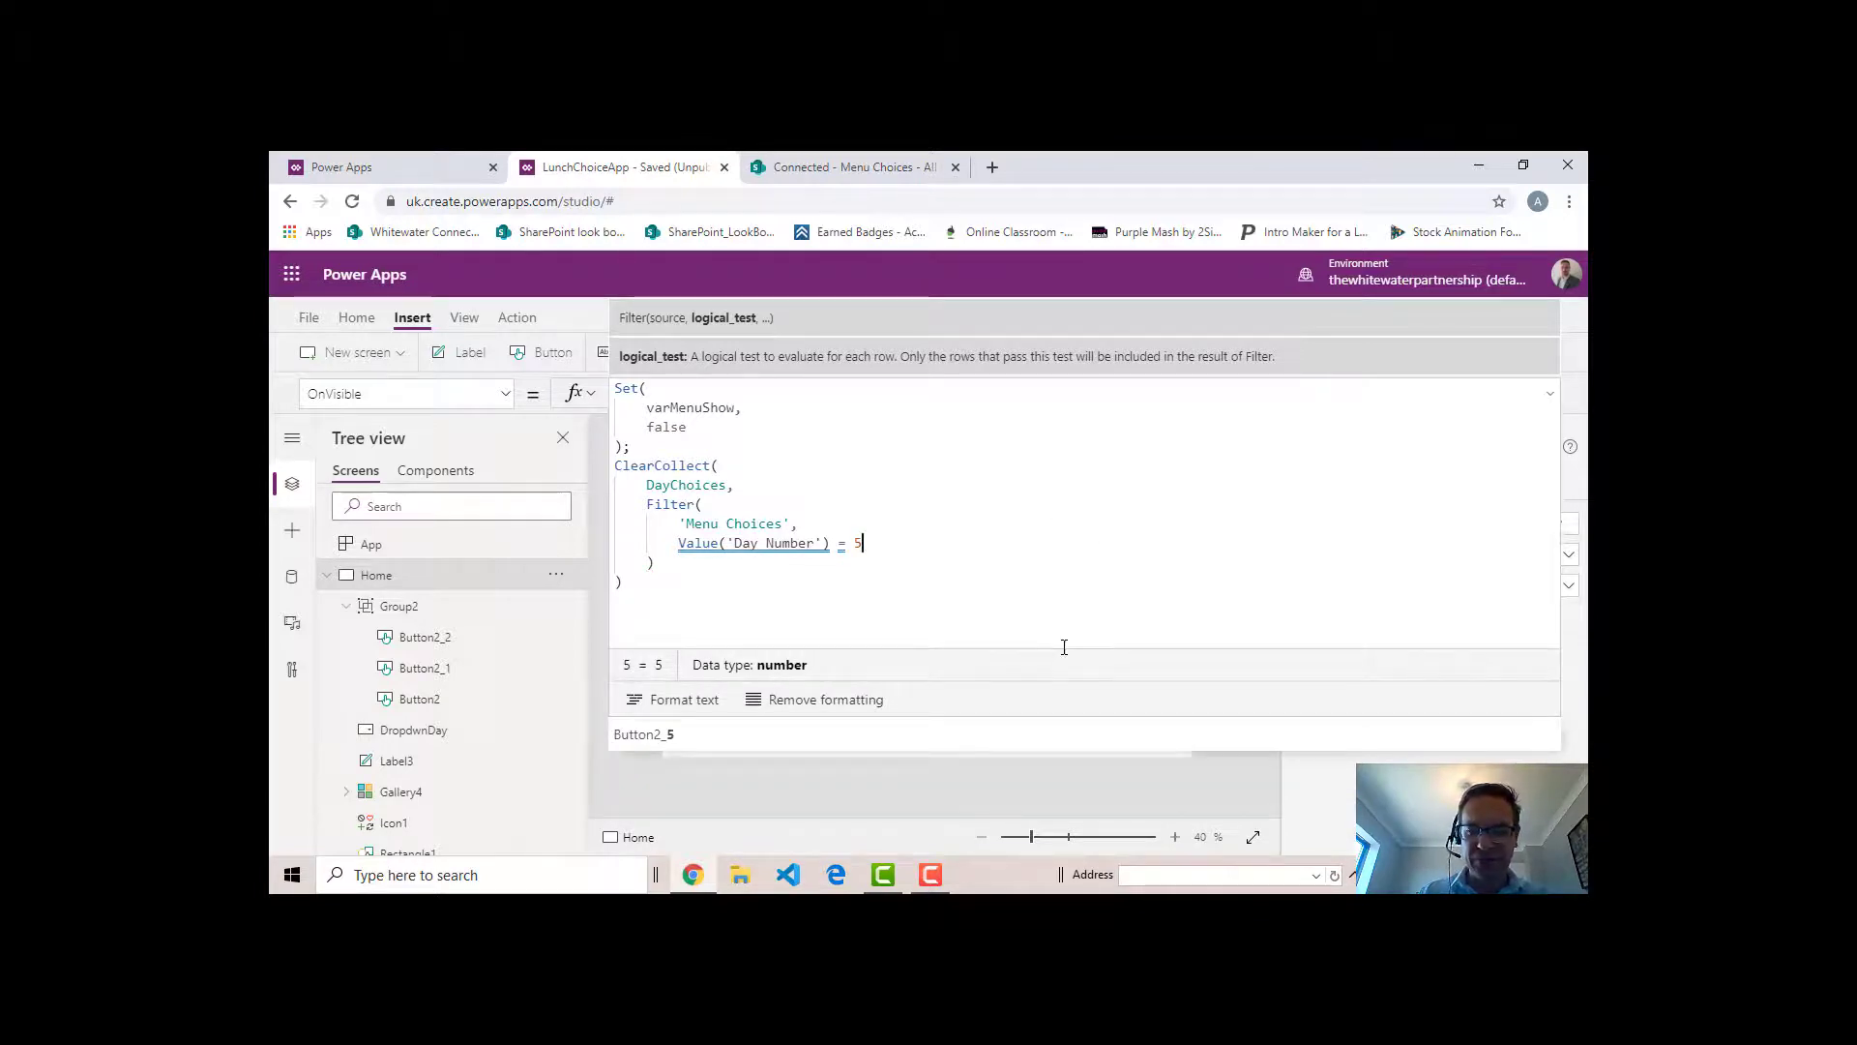
{"action": "left_click", "coordinate": [1551, 395]}
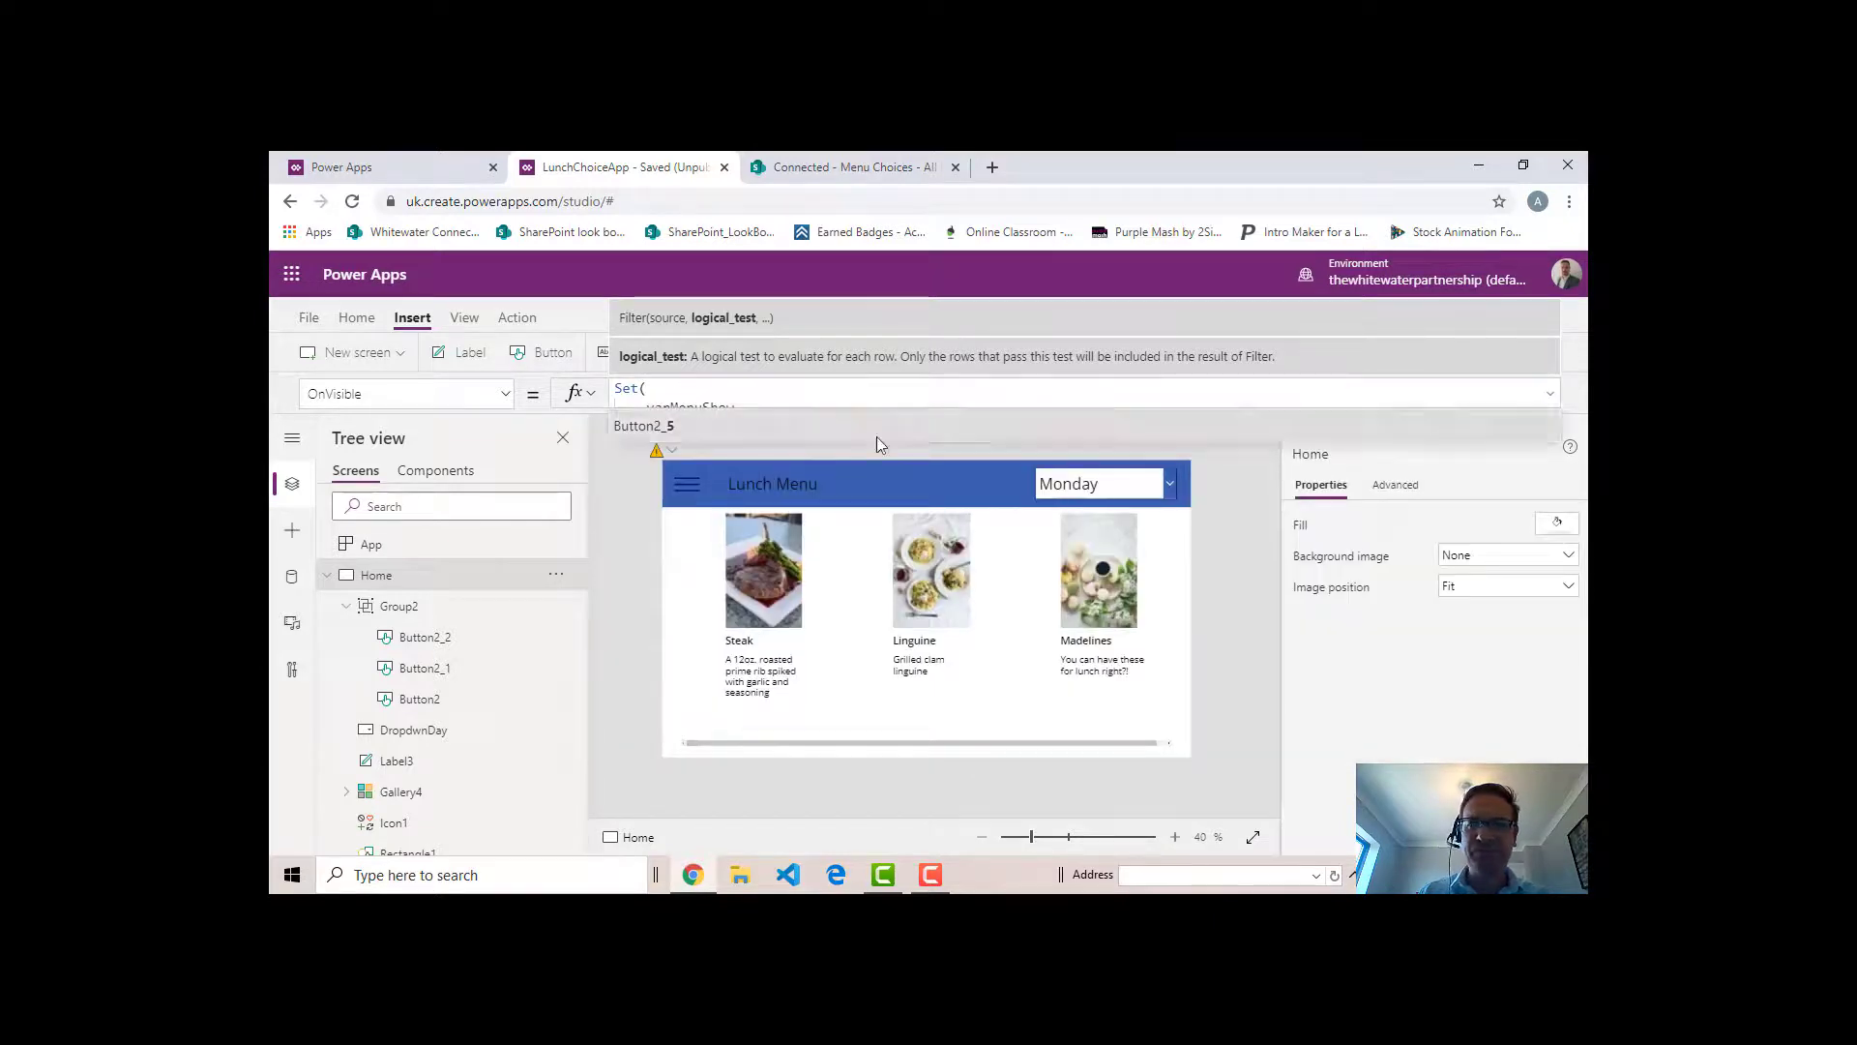
- Preview the app again, visit Orders and return to Menu to reload the collection, and close the preview
{"action": "left_click", "coordinate": [1557, 322]}
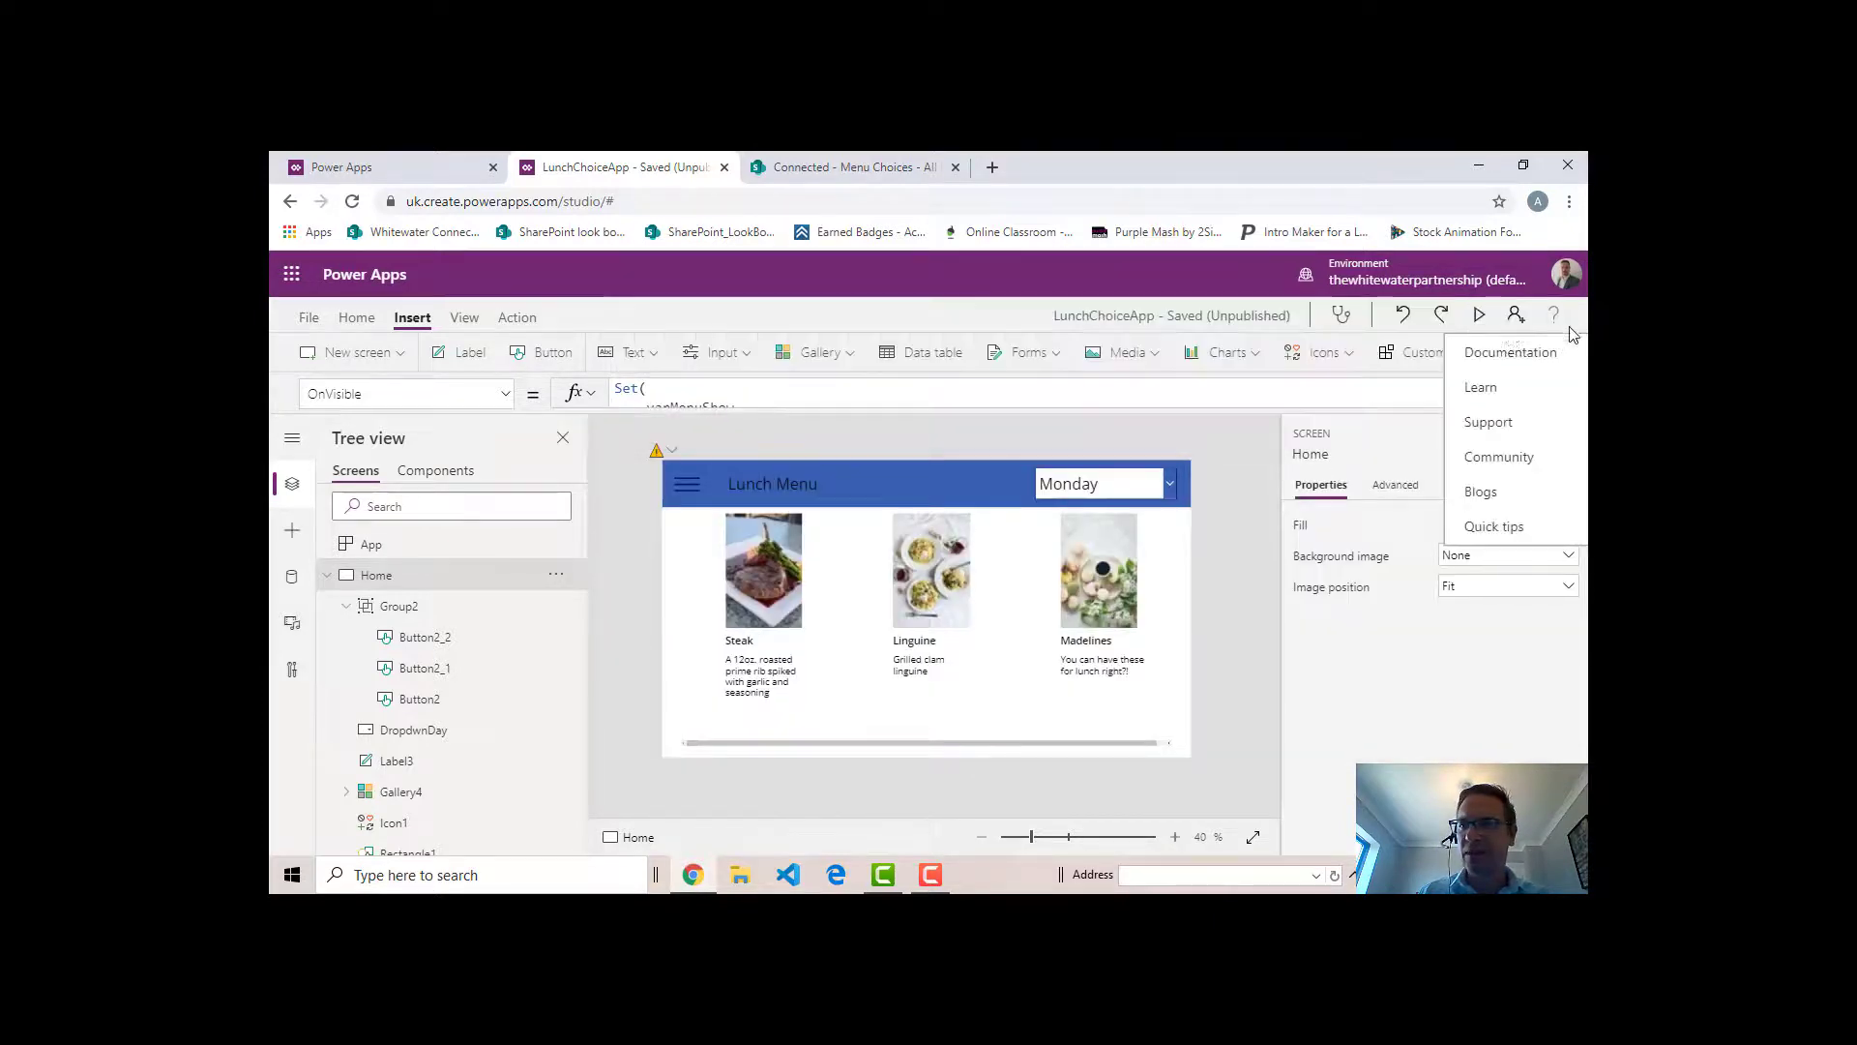
{"action": "left_click", "coordinate": [1478, 315]}
{"action": "left_click", "coordinate": [457, 305]}
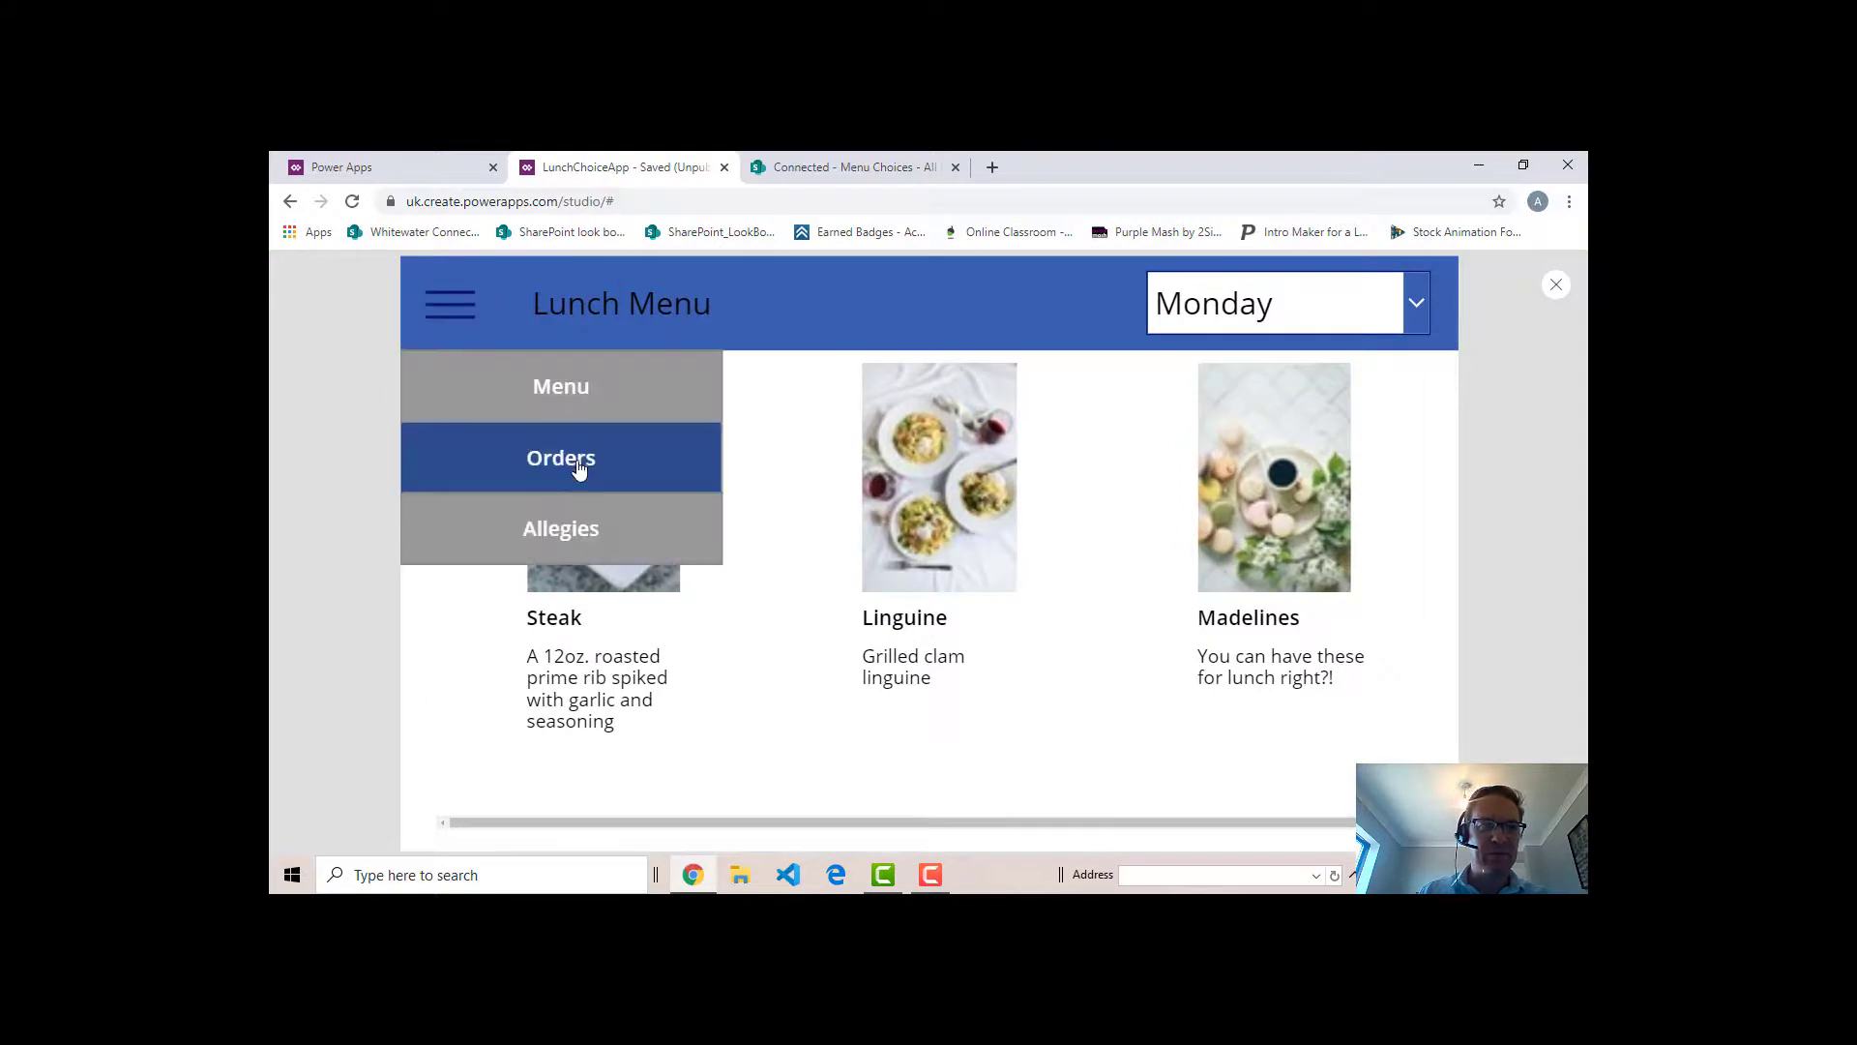
{"action": "left_click", "coordinate": [577, 468]}
{"action": "left_click", "coordinate": [456, 317]}
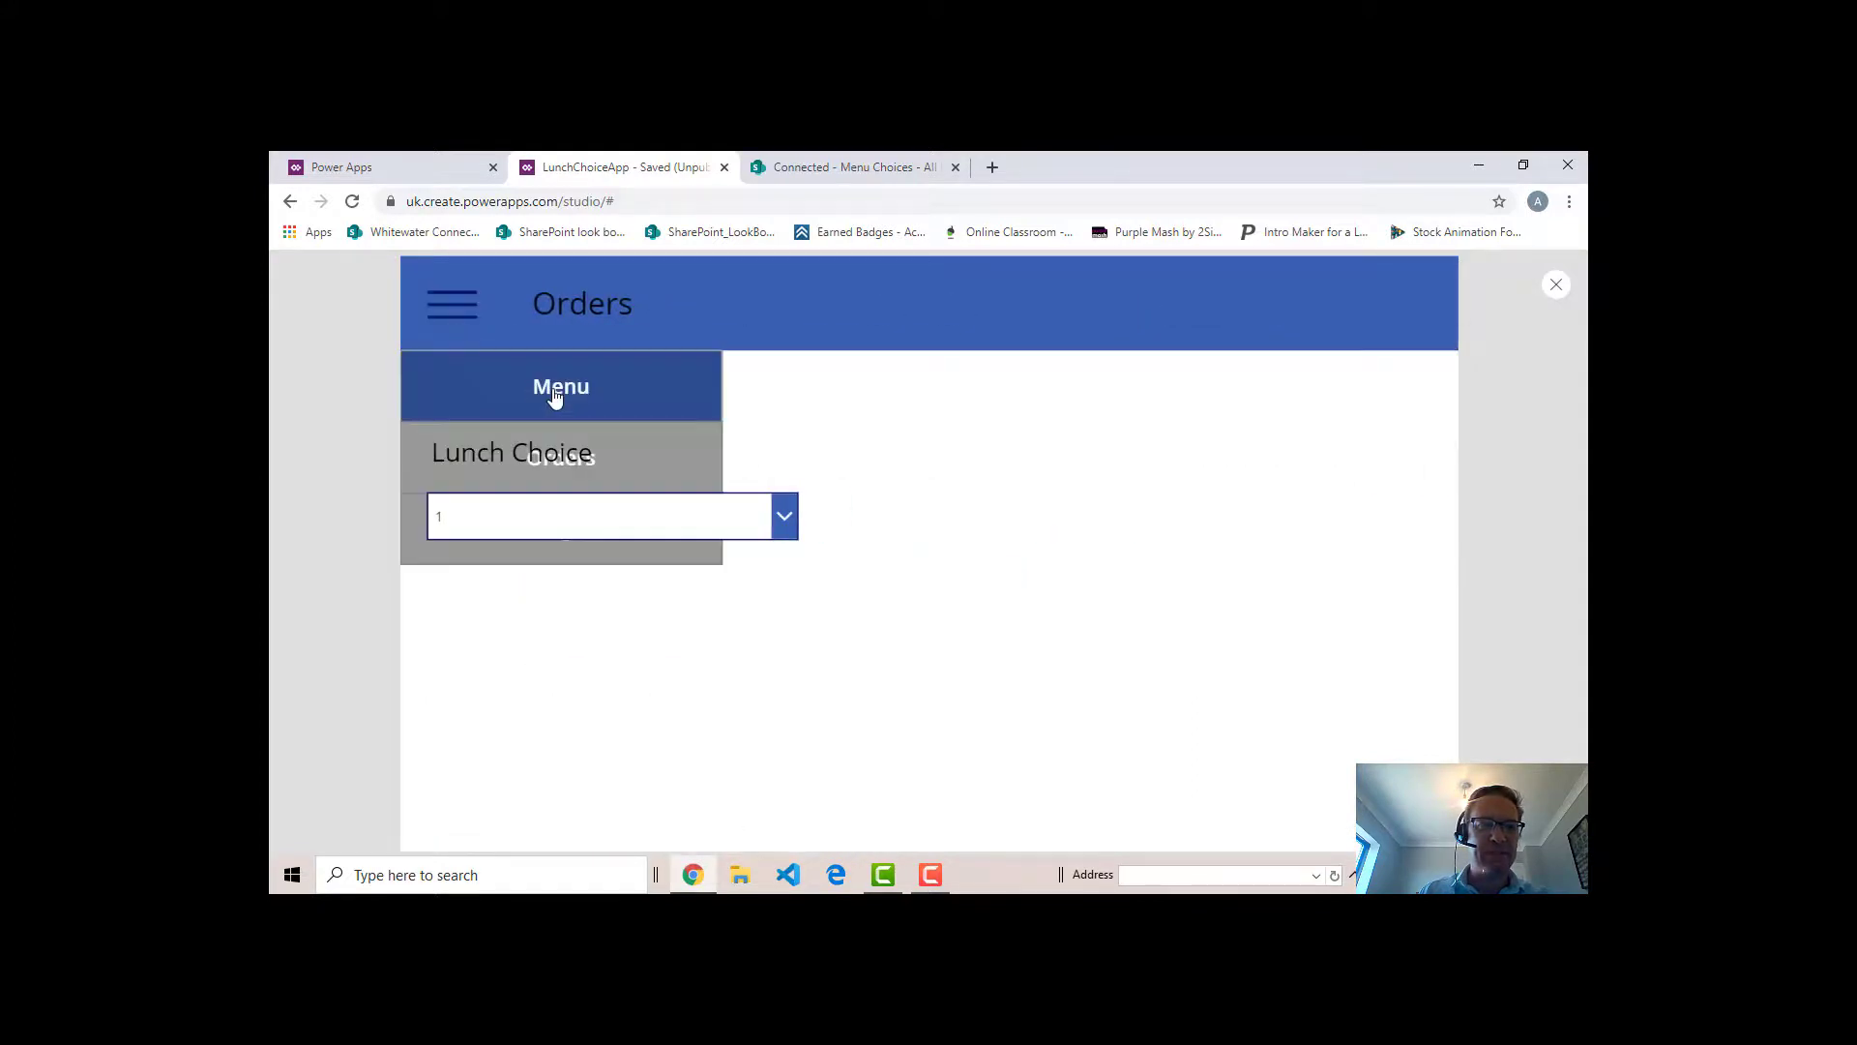
{"action": "left_click", "coordinate": [553, 392]}
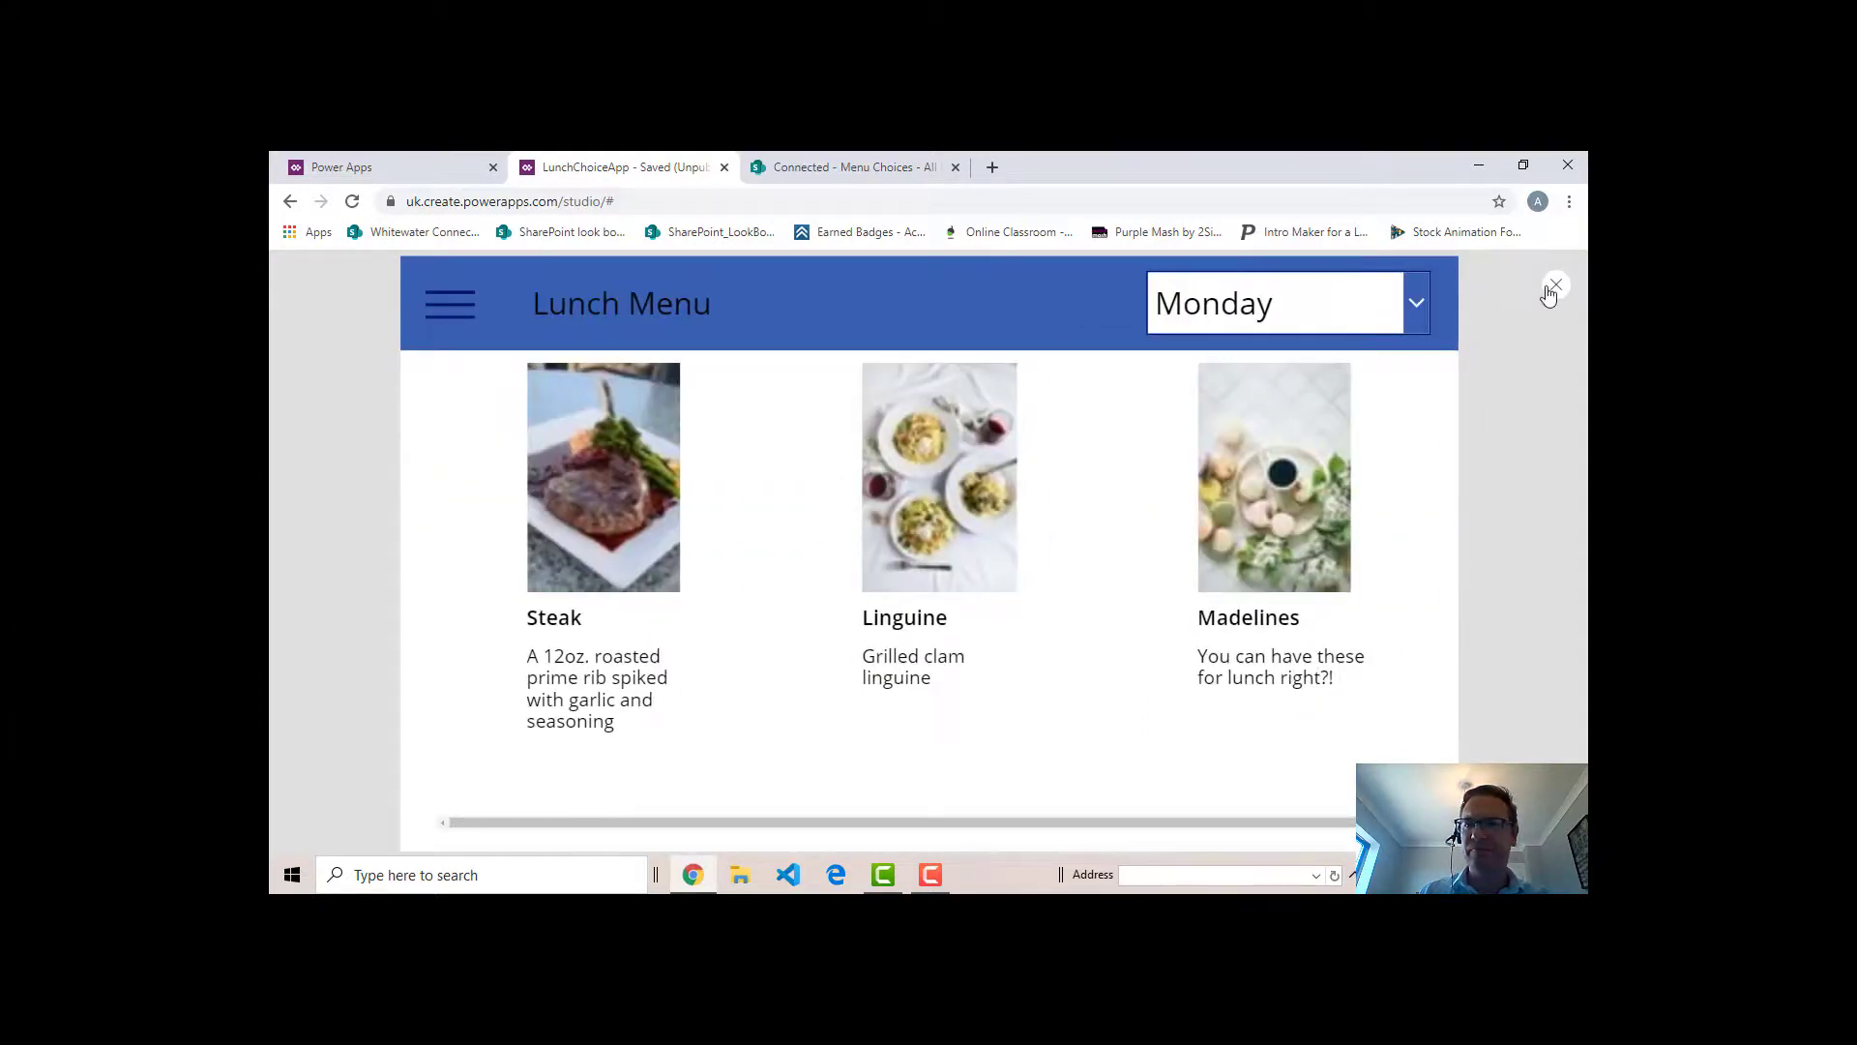
{"action": "left_click", "coordinate": [1554, 286]}
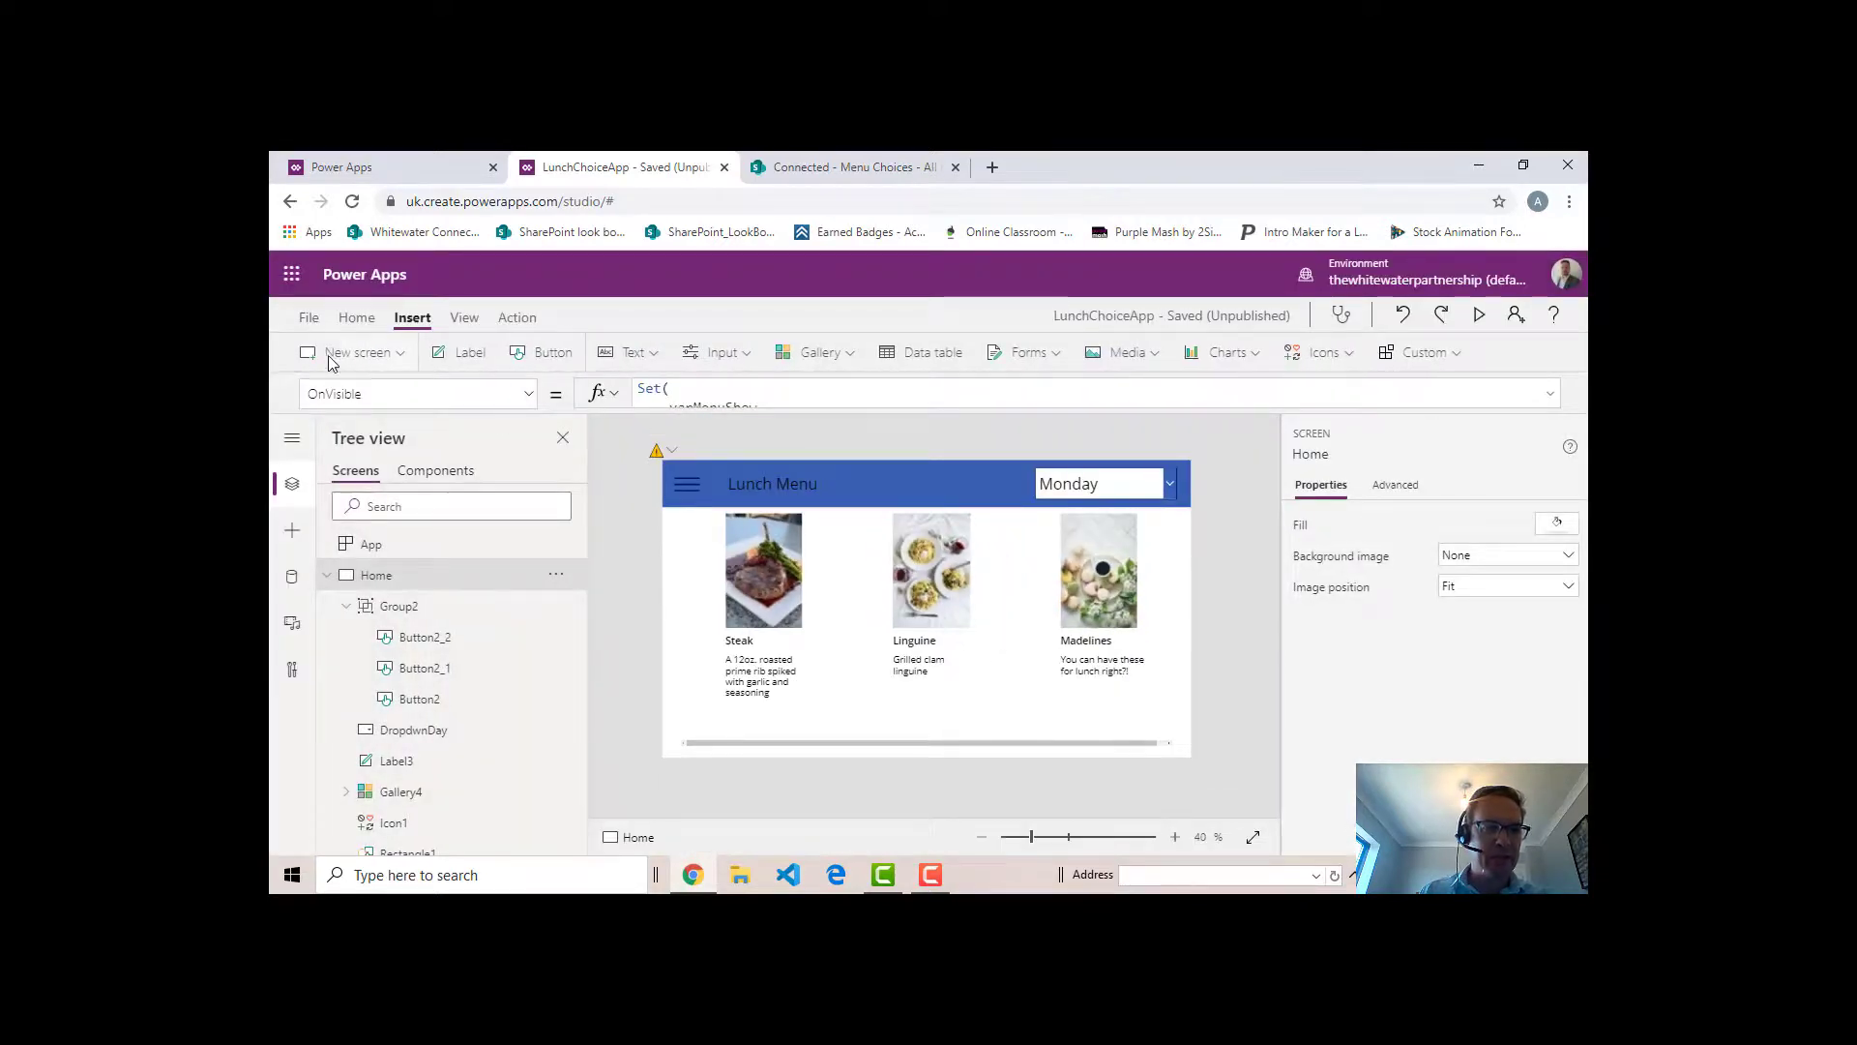
- Check which menu items the reloaded DayChoices collection holds and go back to the editor
{"action": "left_click", "coordinate": [308, 318]}
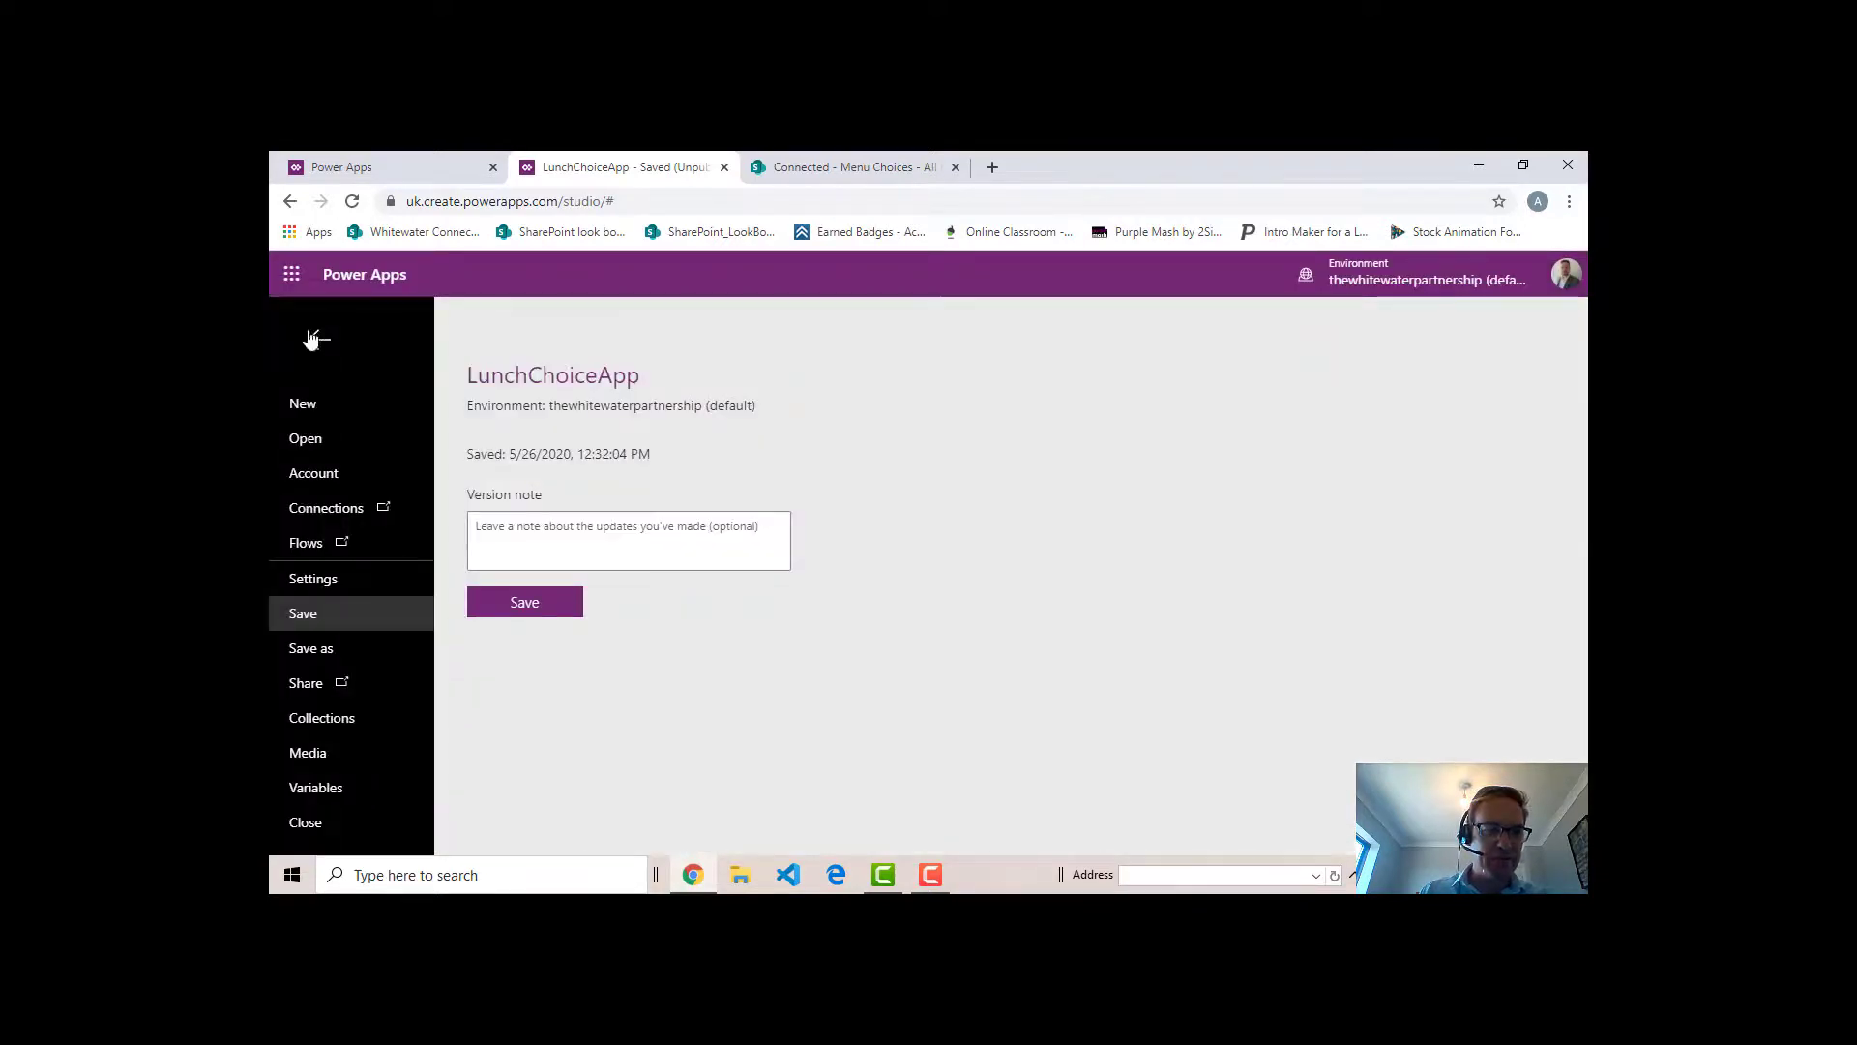
{"action": "left_click", "coordinate": [338, 726]}
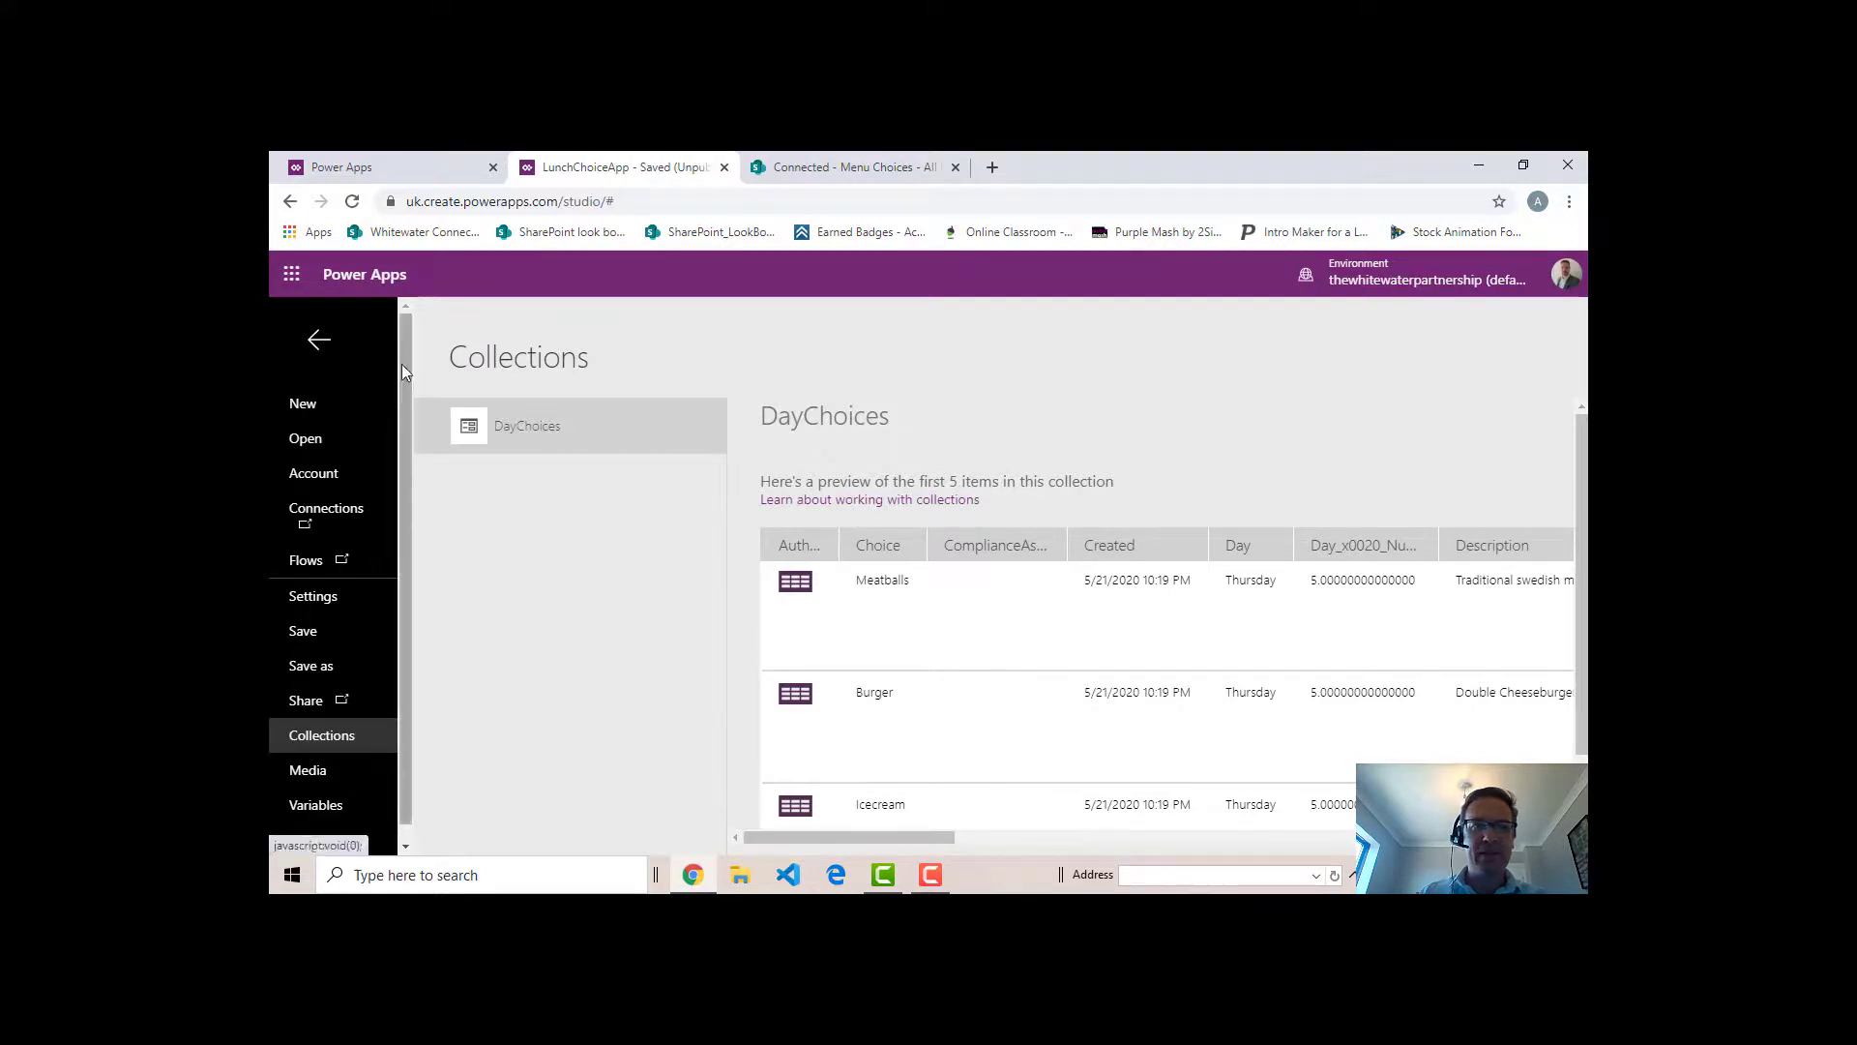
{"action": "left_click", "coordinate": [319, 340]}
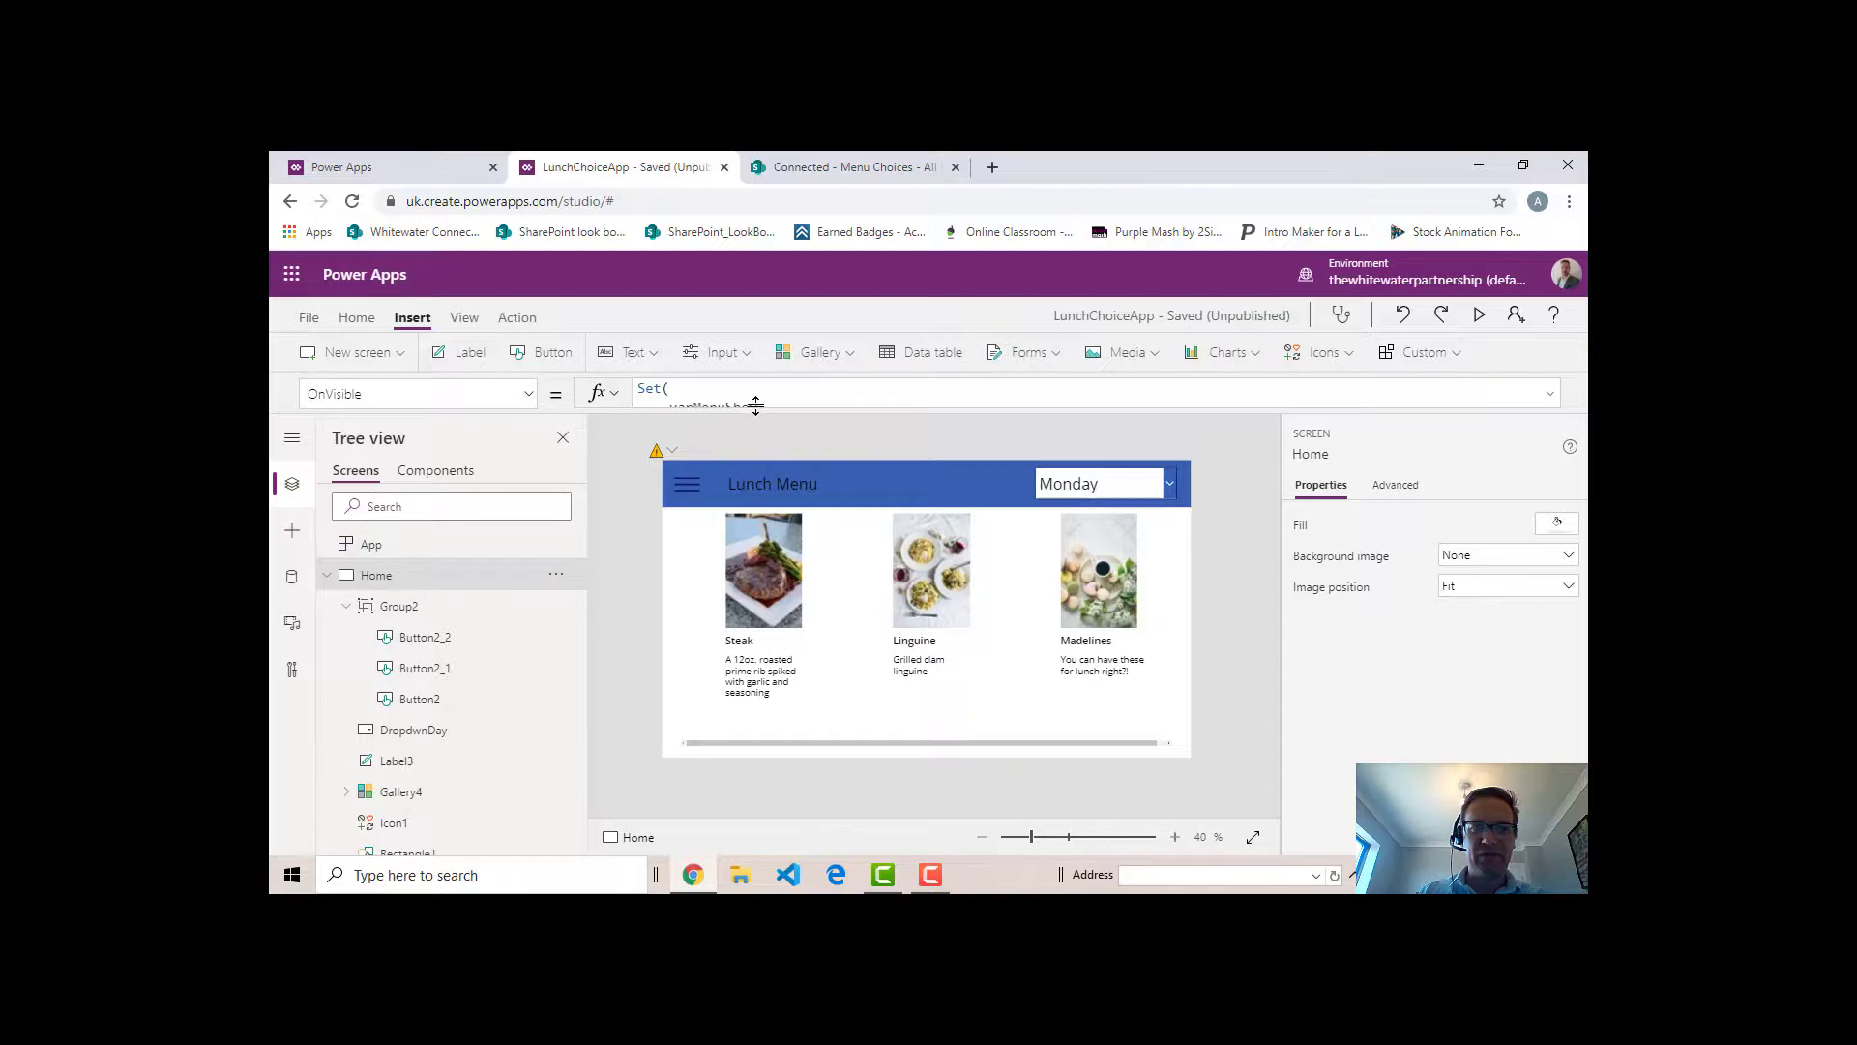
- Replace the fixed day number in the Home screen's OnVisible filter condition with Weekday(Now())
{"action": "left_click_drag", "start_coordinate": [752, 410], "coordinate": [758, 686]}
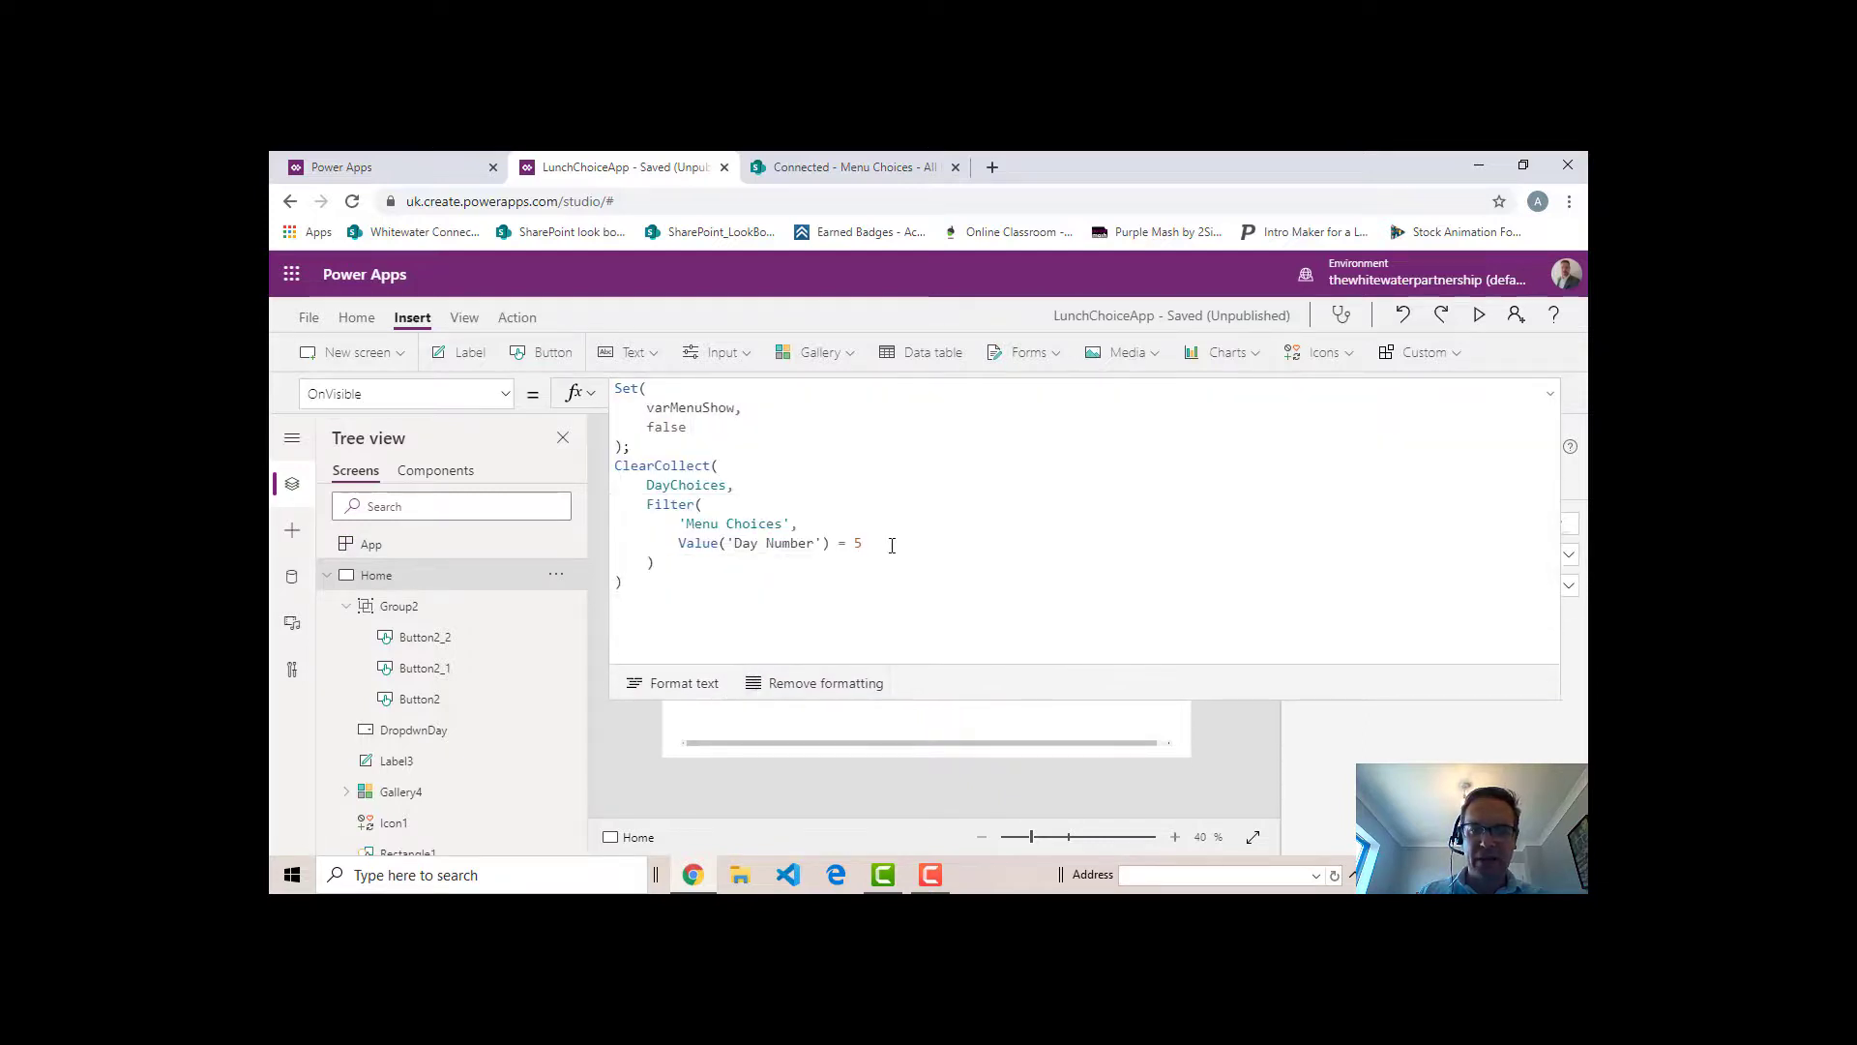
{"action": "left_click", "coordinate": [1013, 538]}
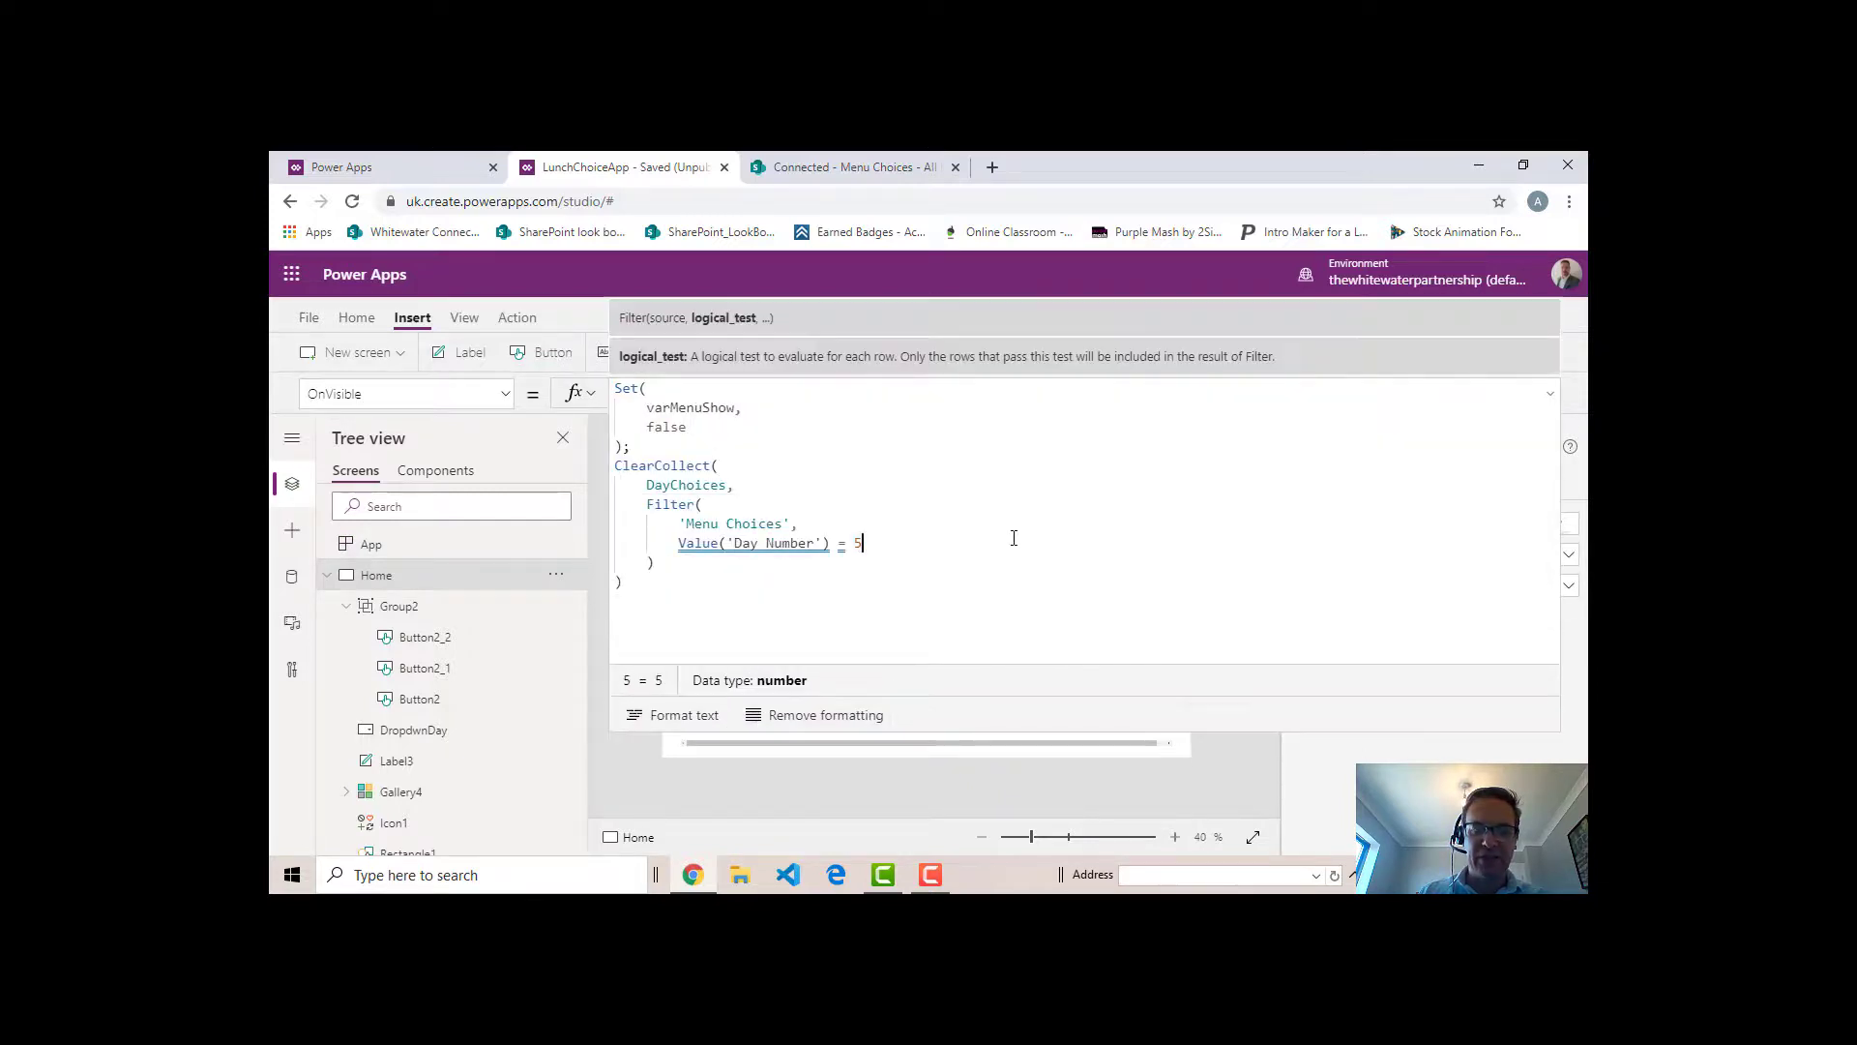
{"action": "left_click", "coordinate": [873, 539]}
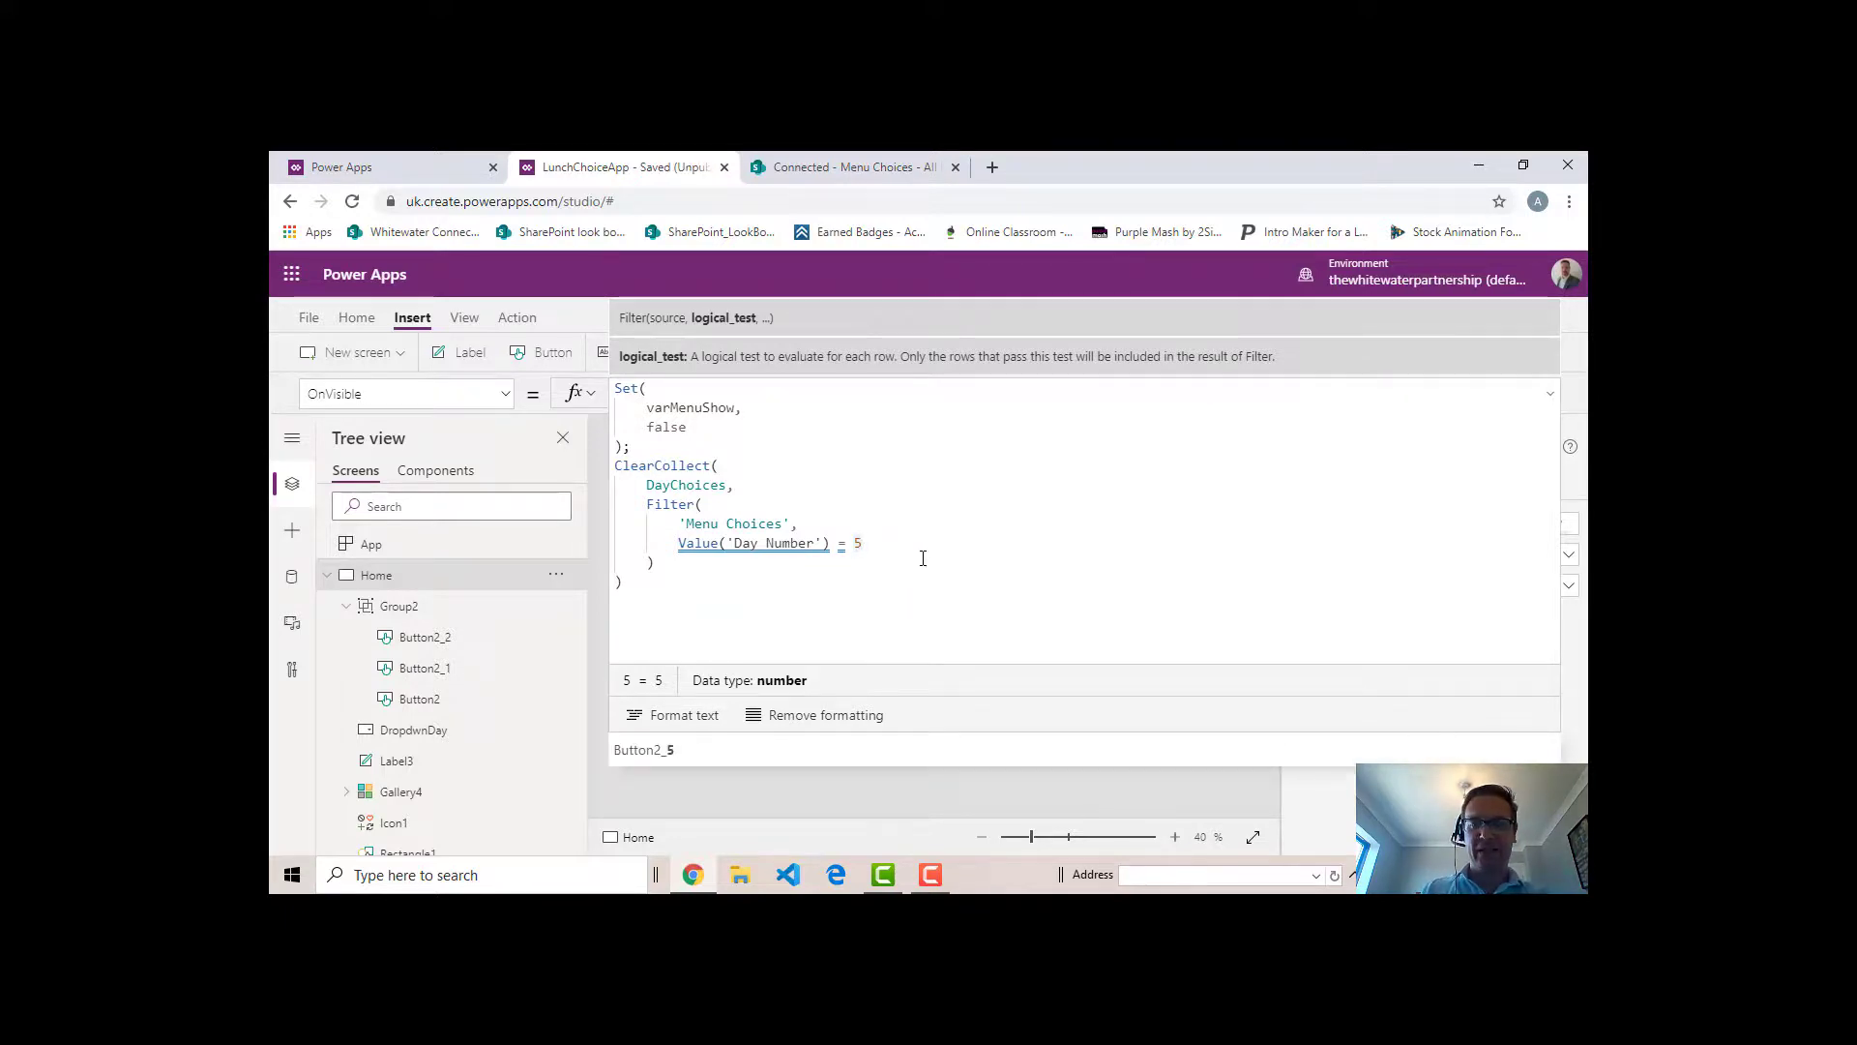
{"action": "key", "text": "BackSpace"}
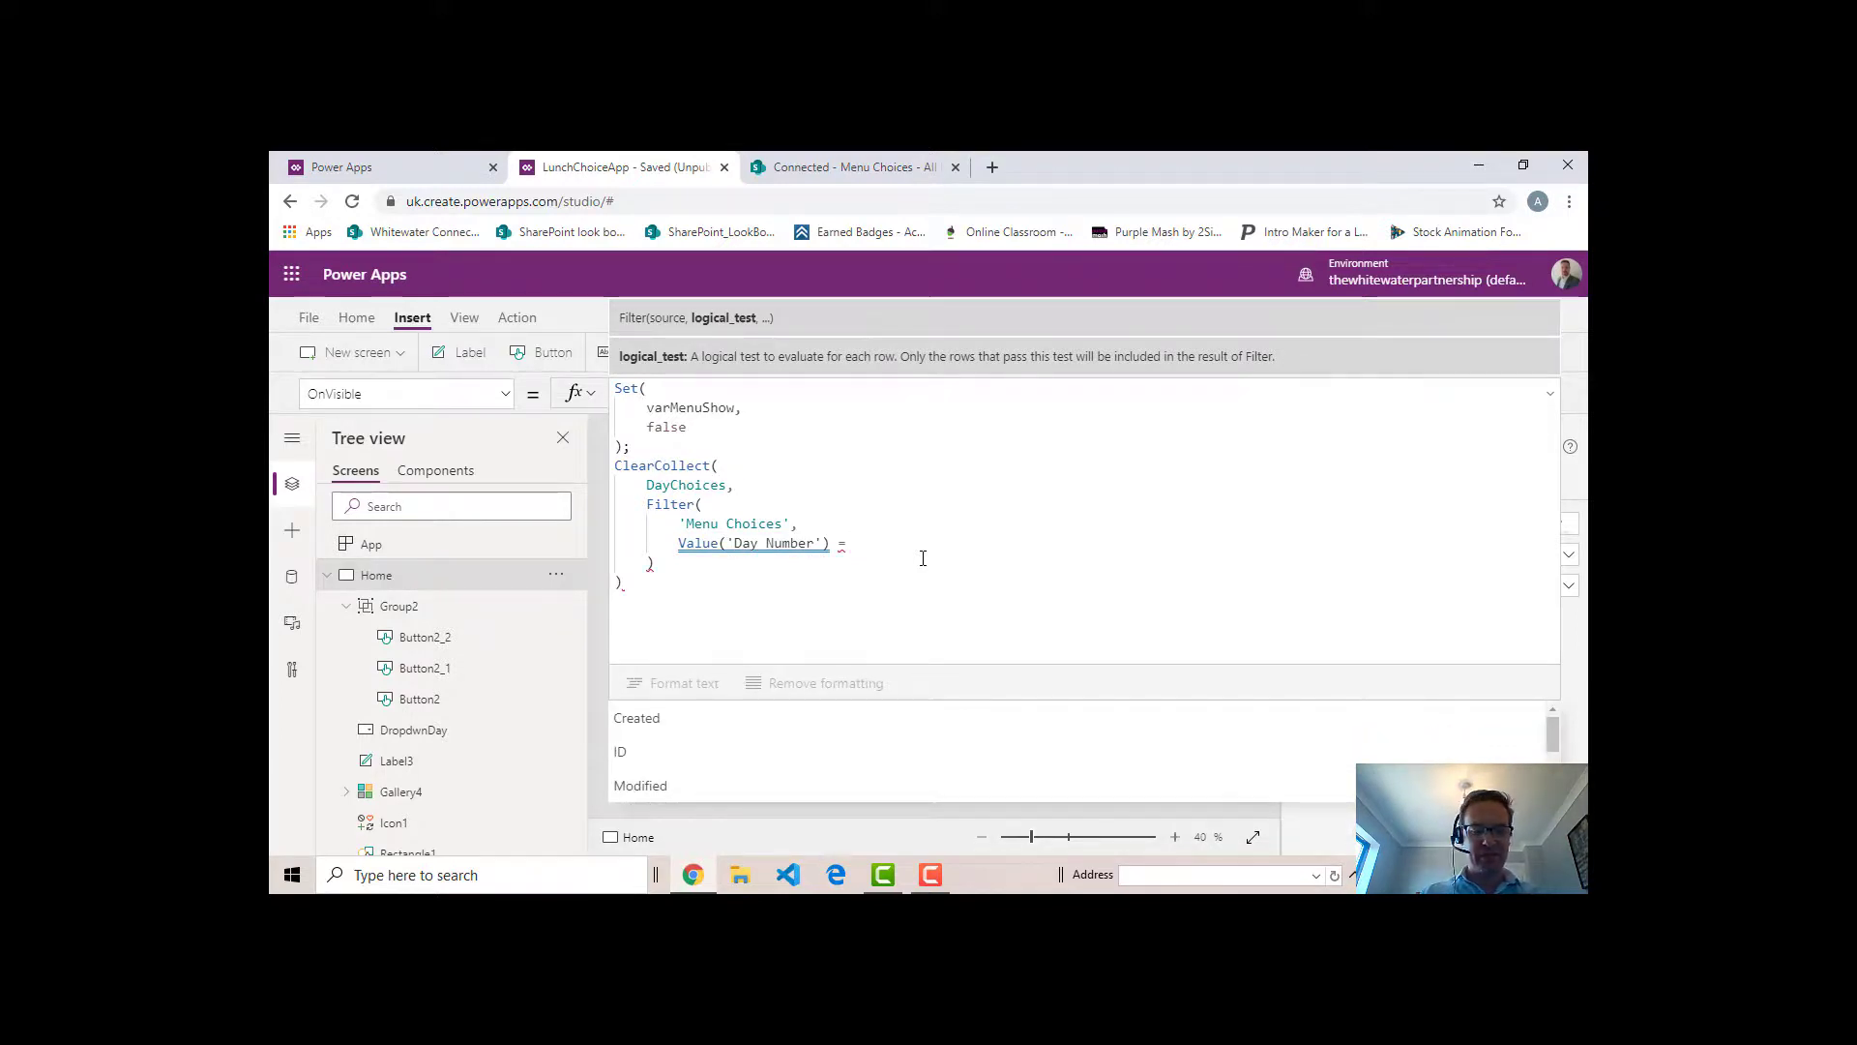
{"action": "type", "text": "Weekda"}
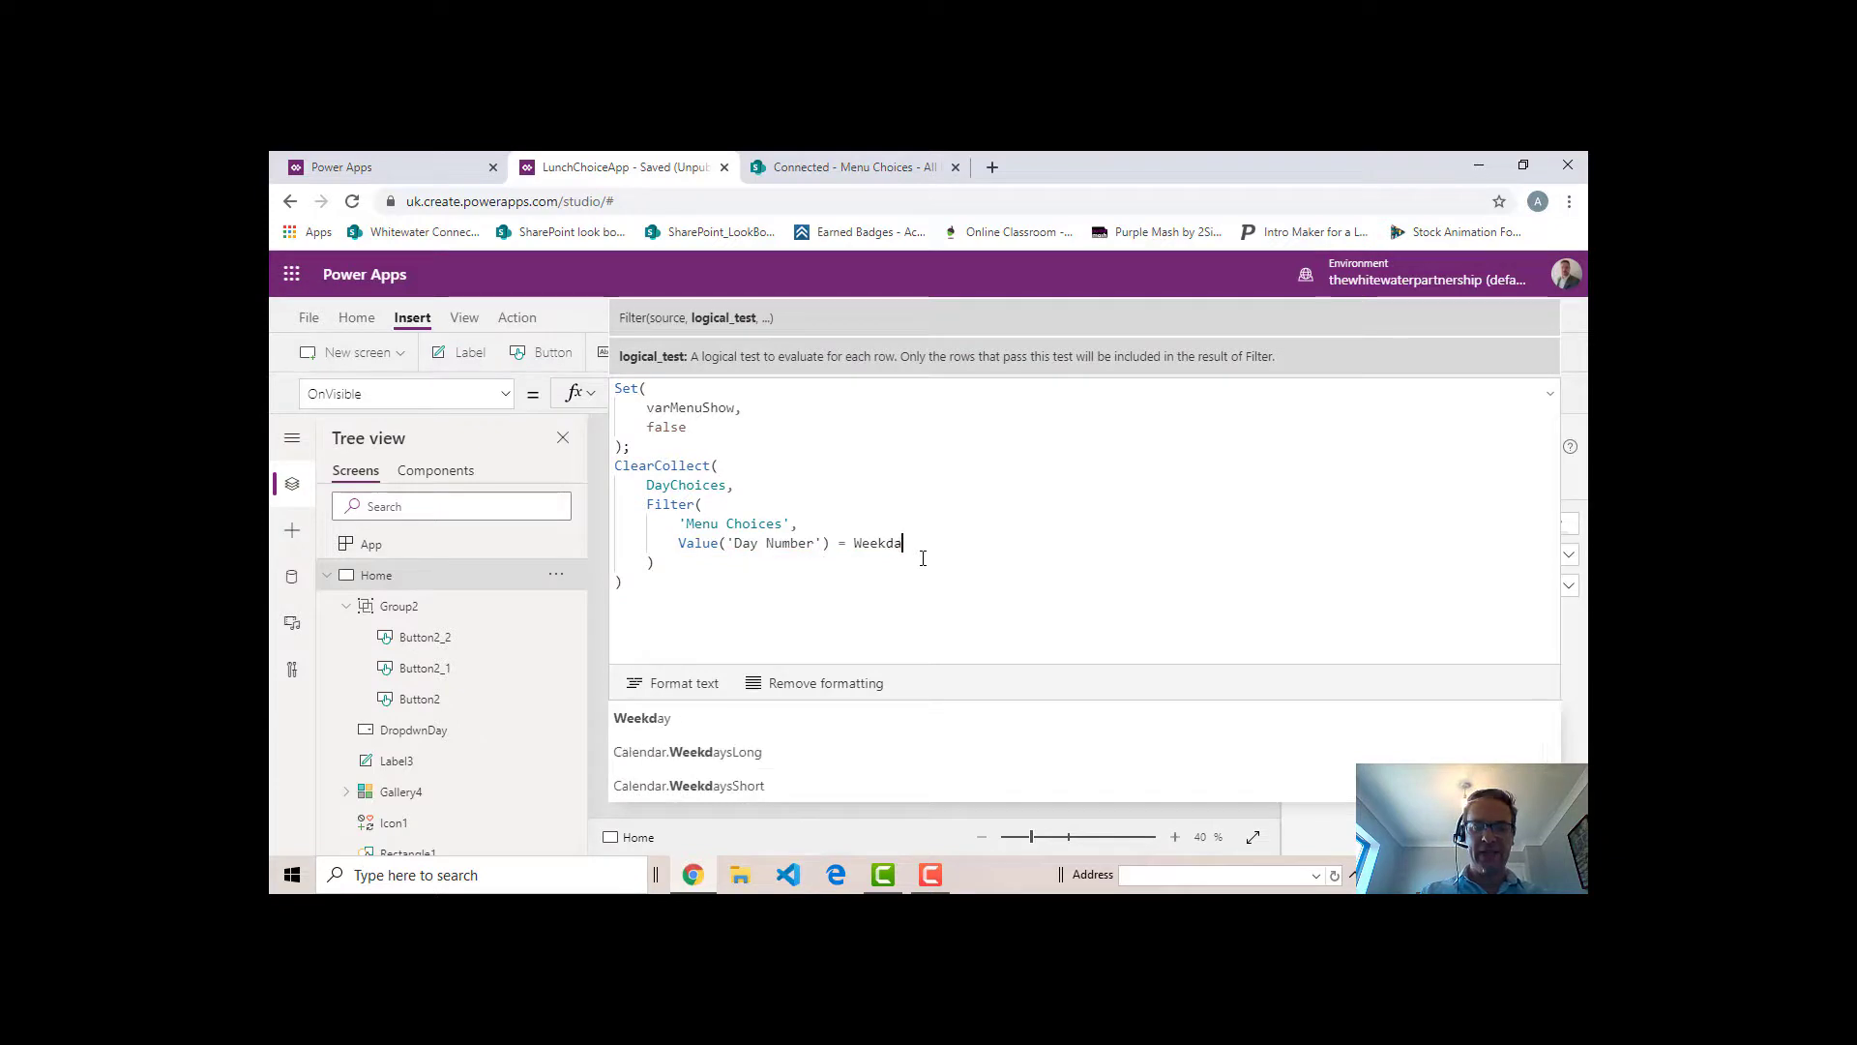
{"action": "type", "text": "y(N"}
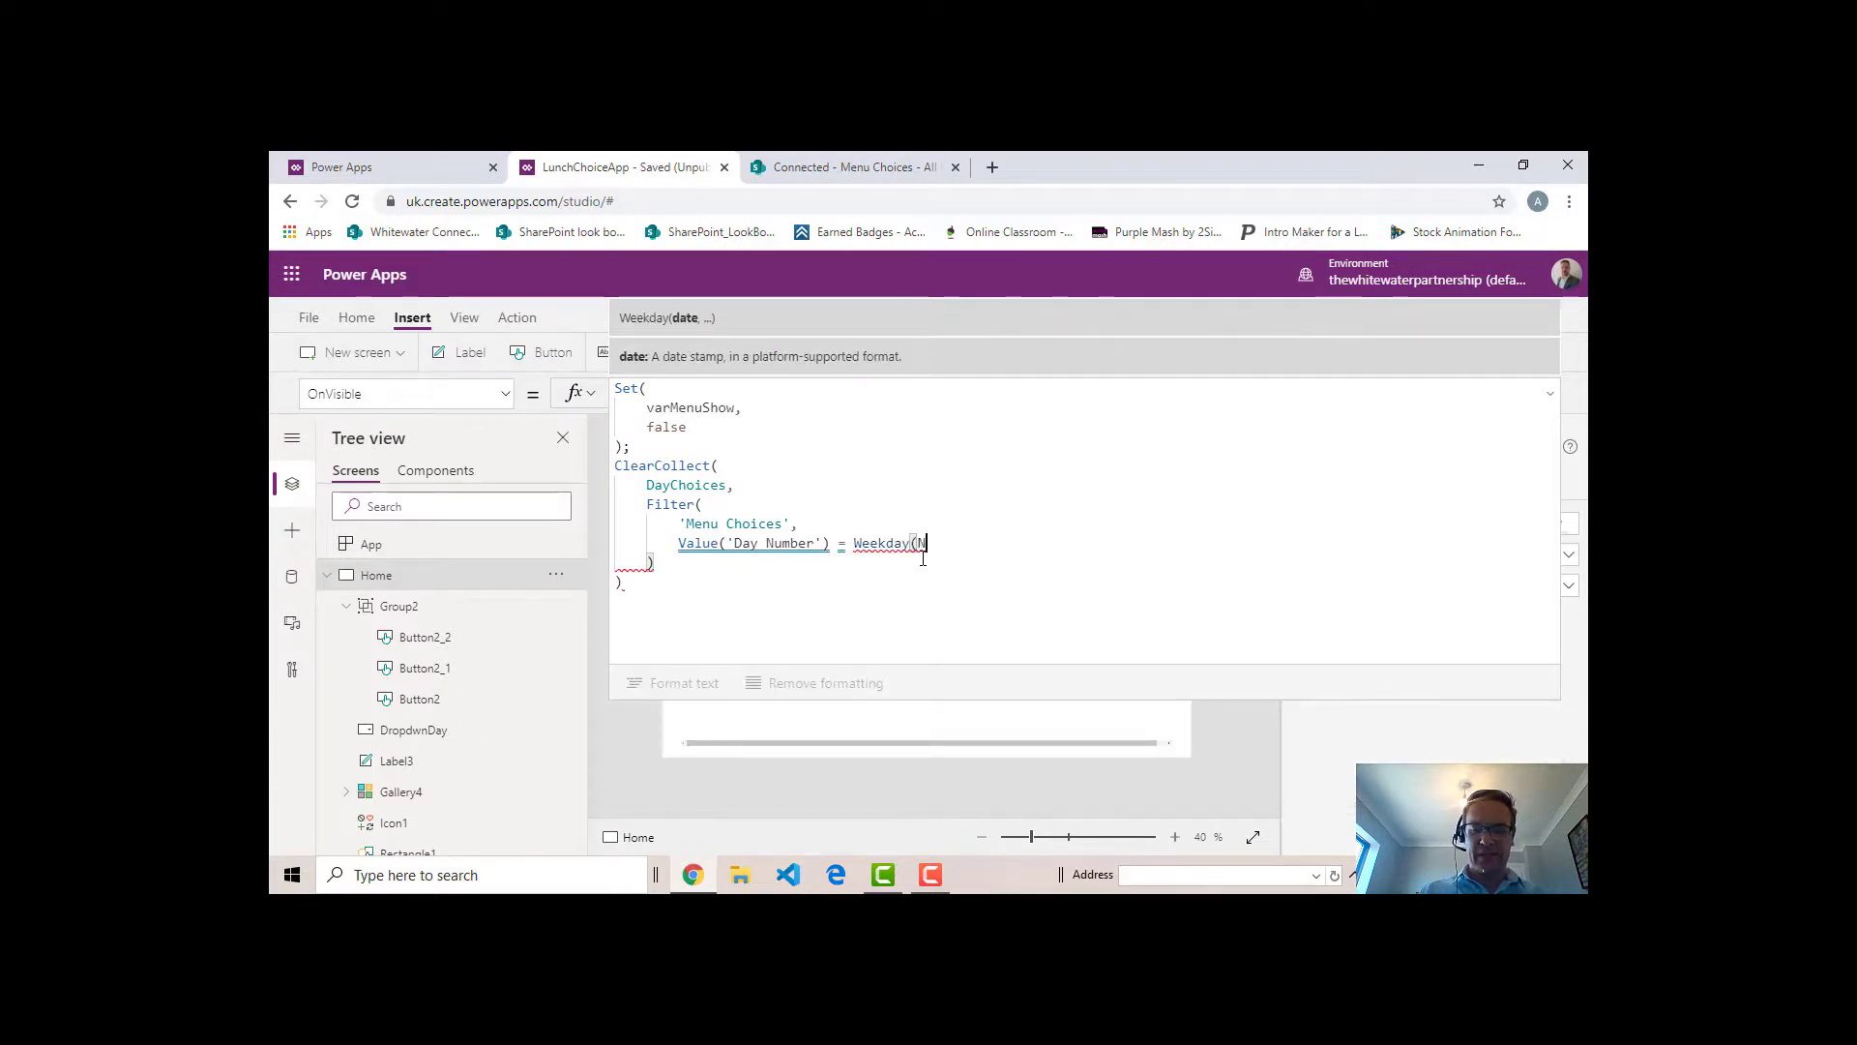
{"action": "type", "text": "ow()"}
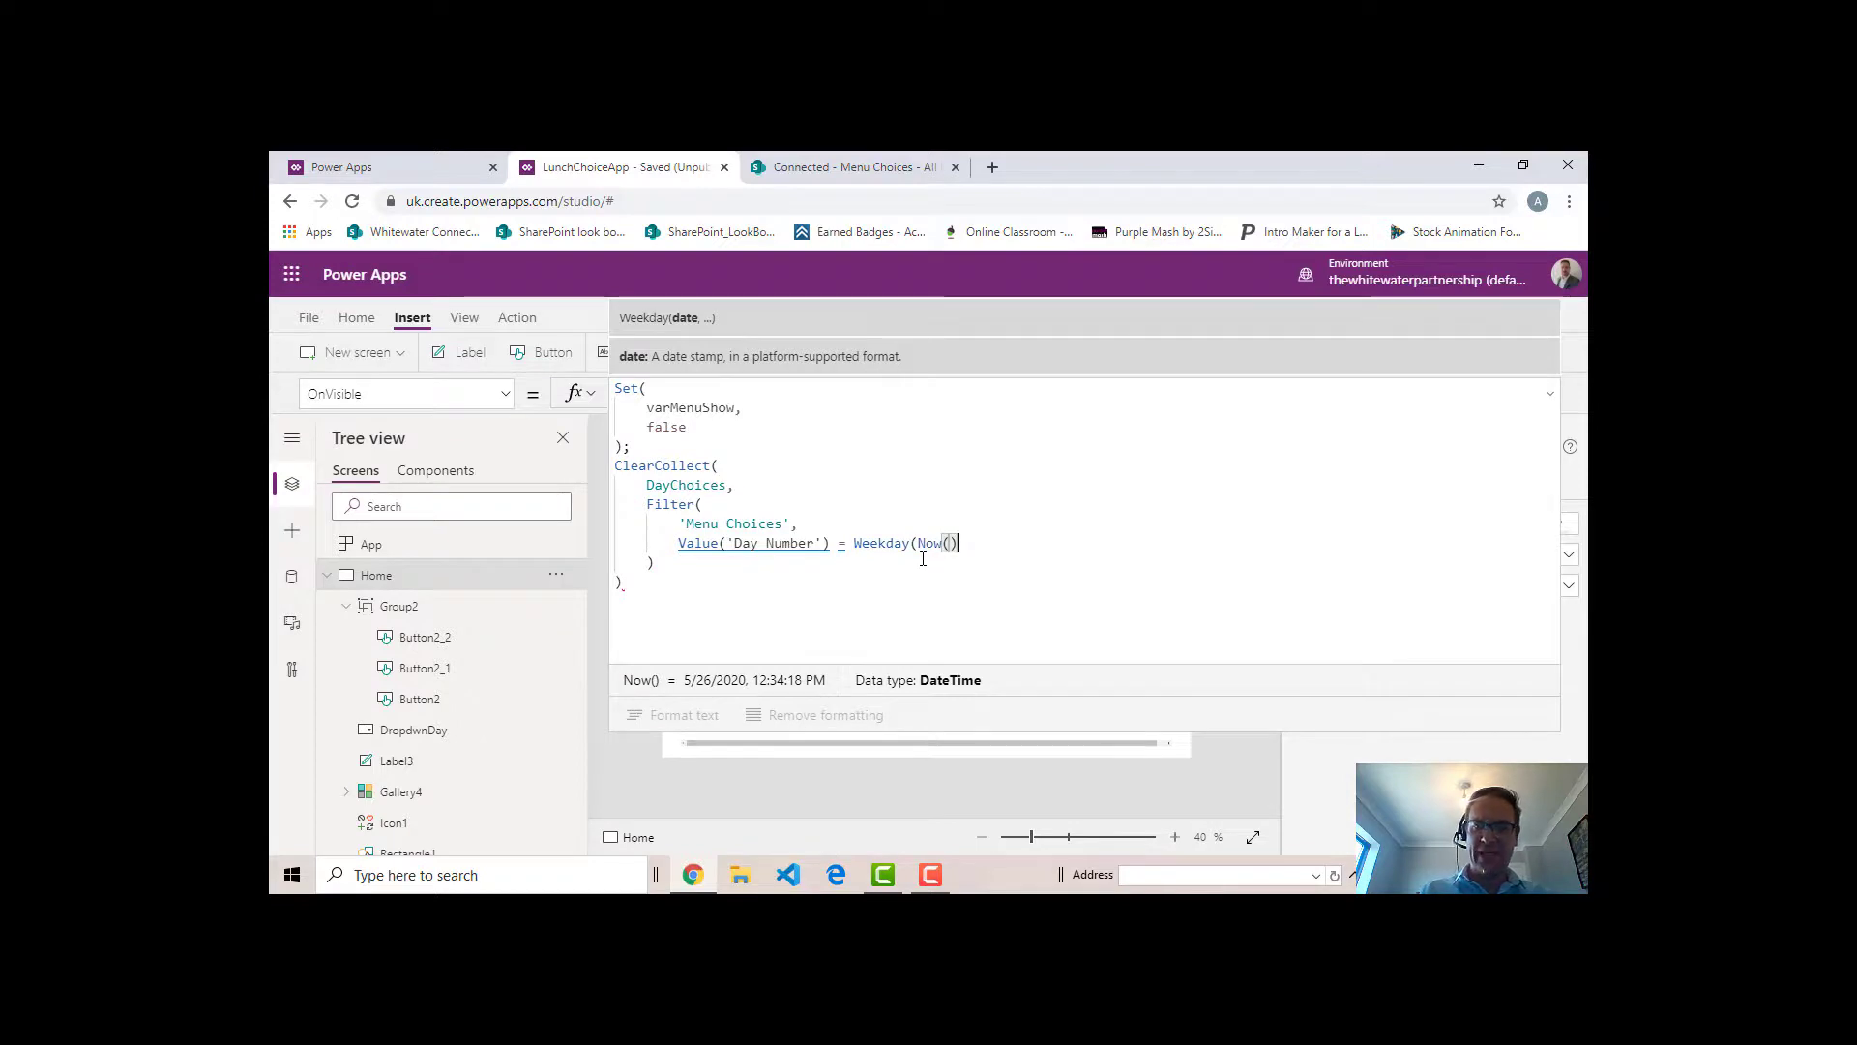
{"action": "type", "text": ")"}
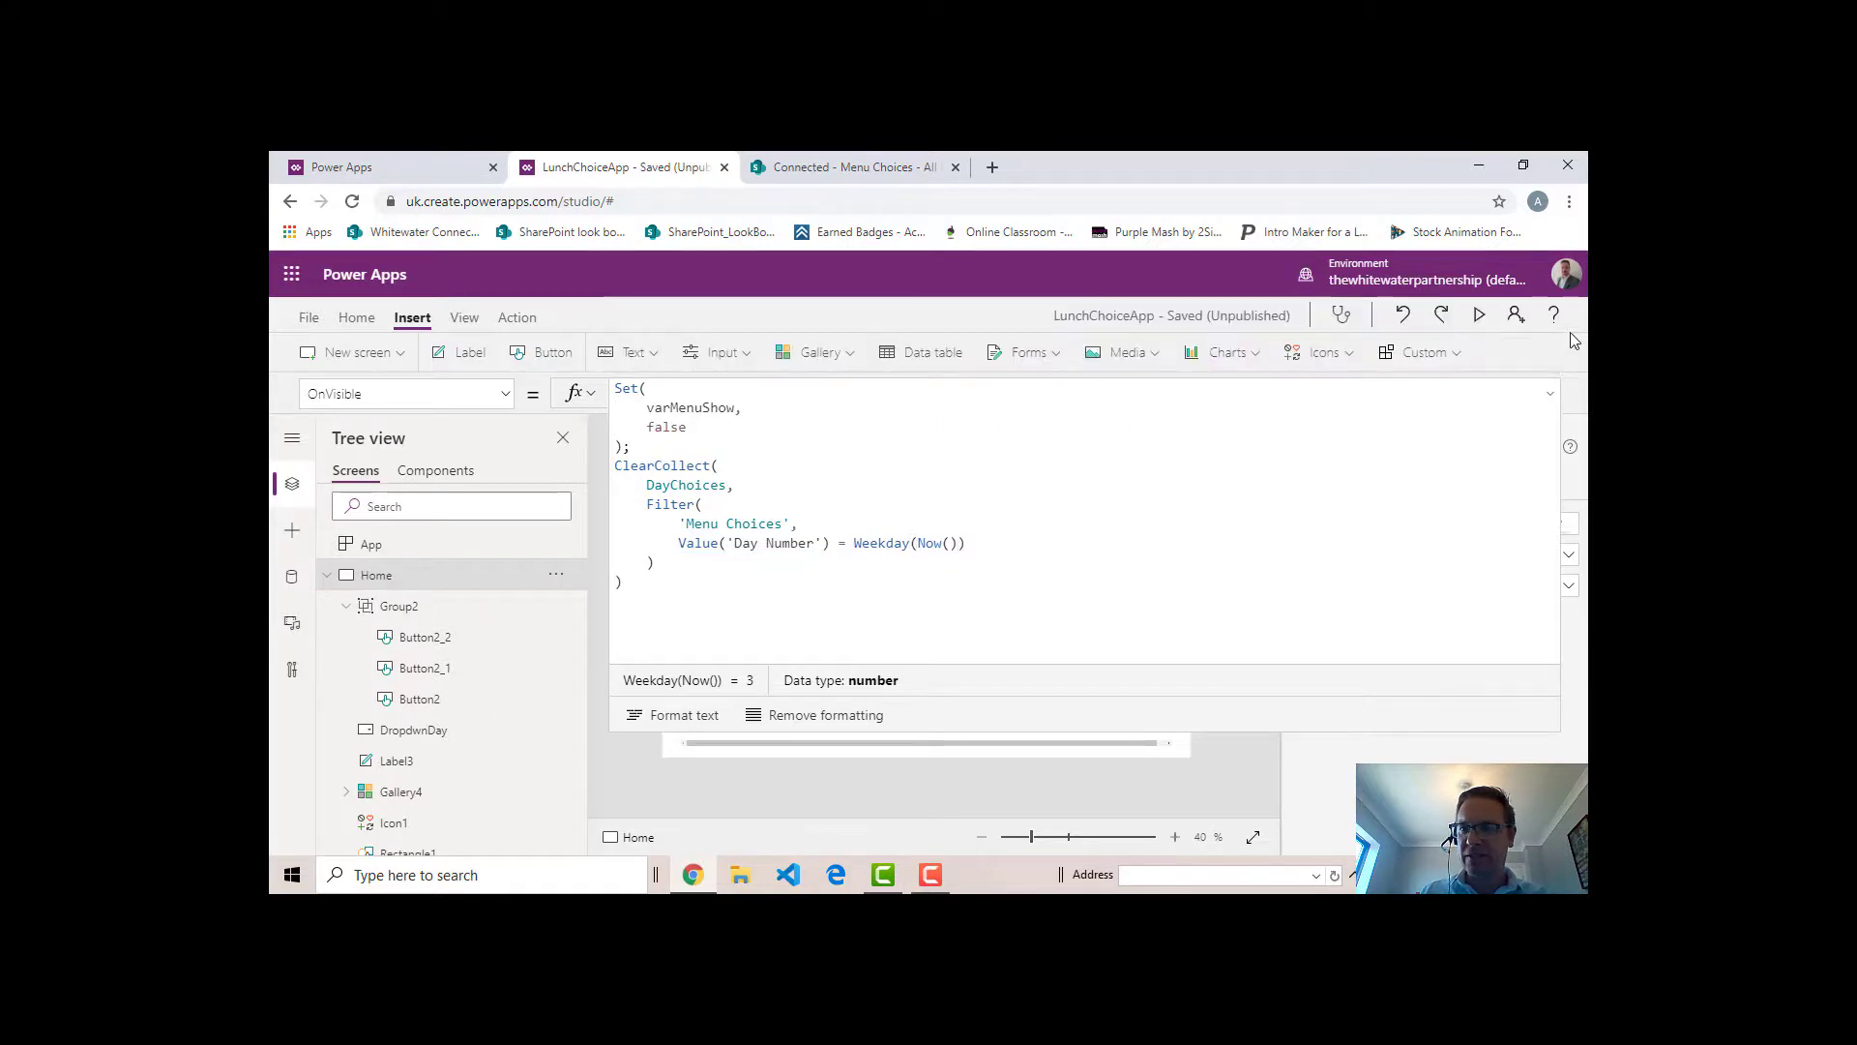
- Preview the app, go to Orders and back to Menu to reload DayChoices for the current weekday, and close the preview
{"action": "left_click", "coordinate": [1477, 321]}
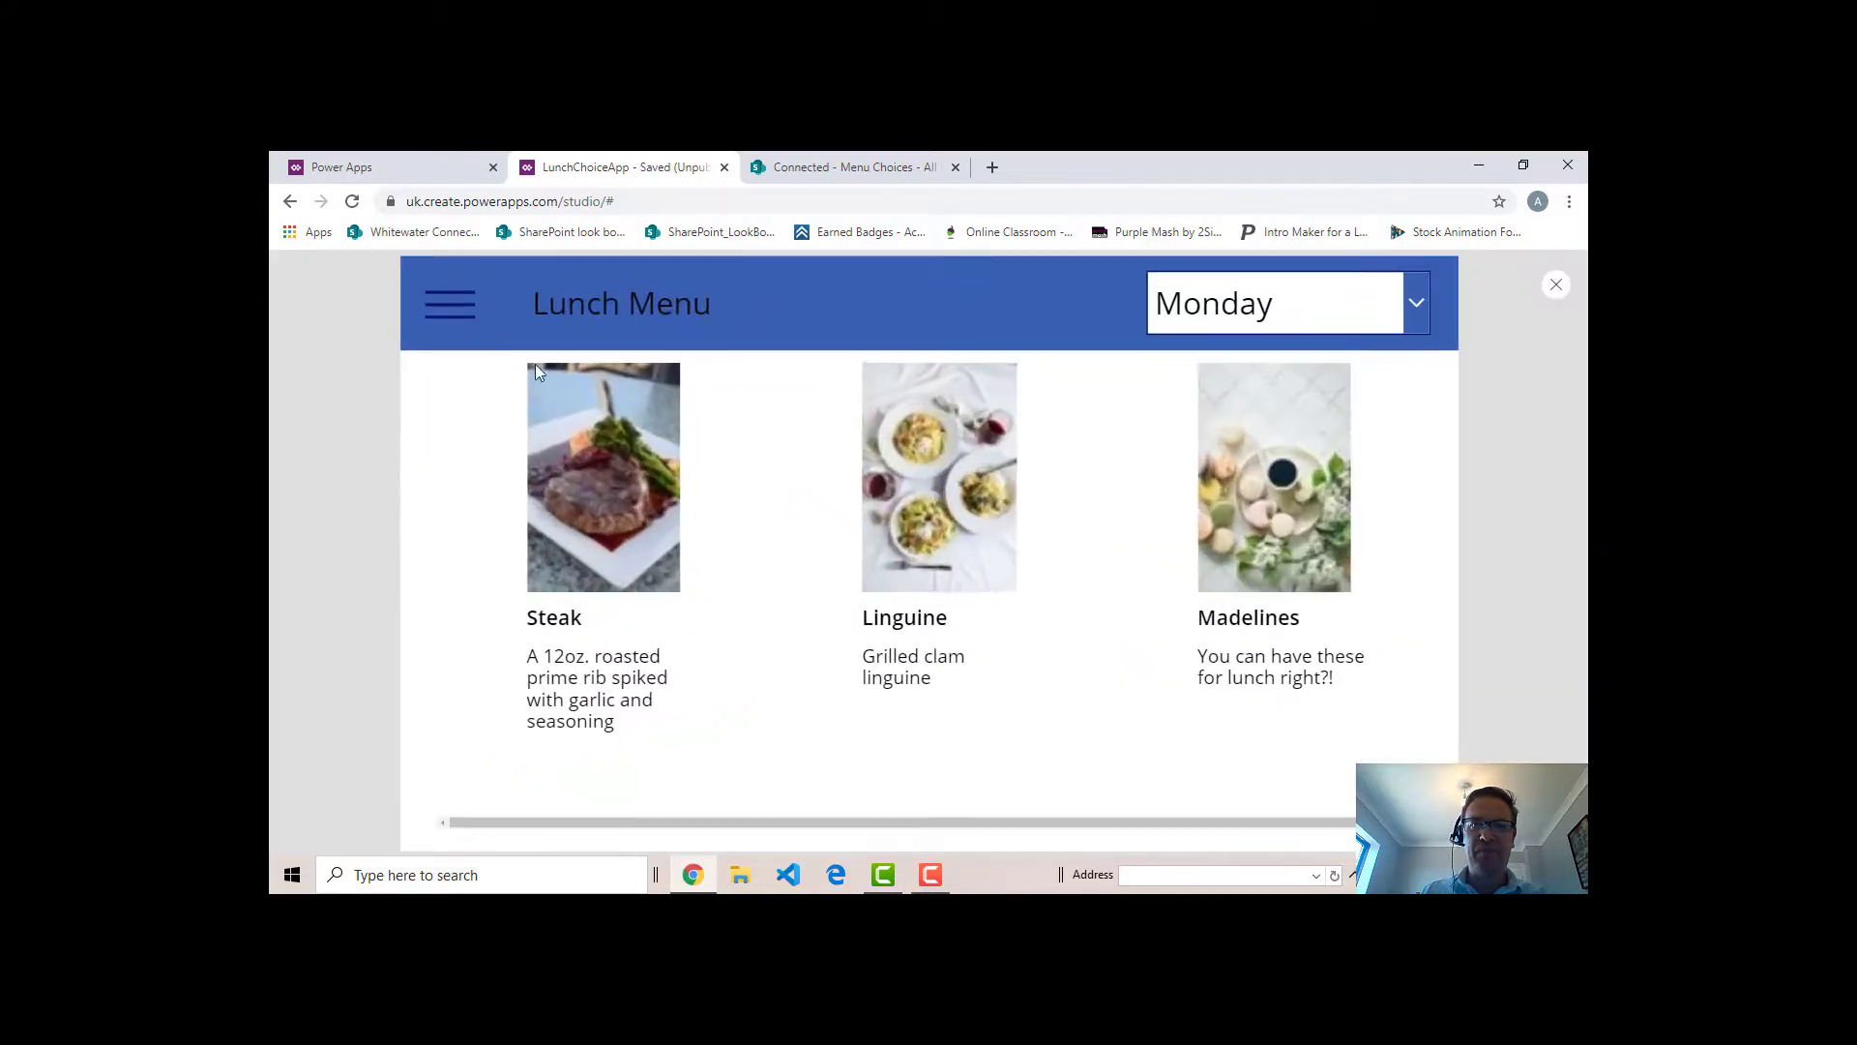
{"action": "left_click", "coordinate": [451, 305]}
{"action": "left_click", "coordinate": [589, 463]}
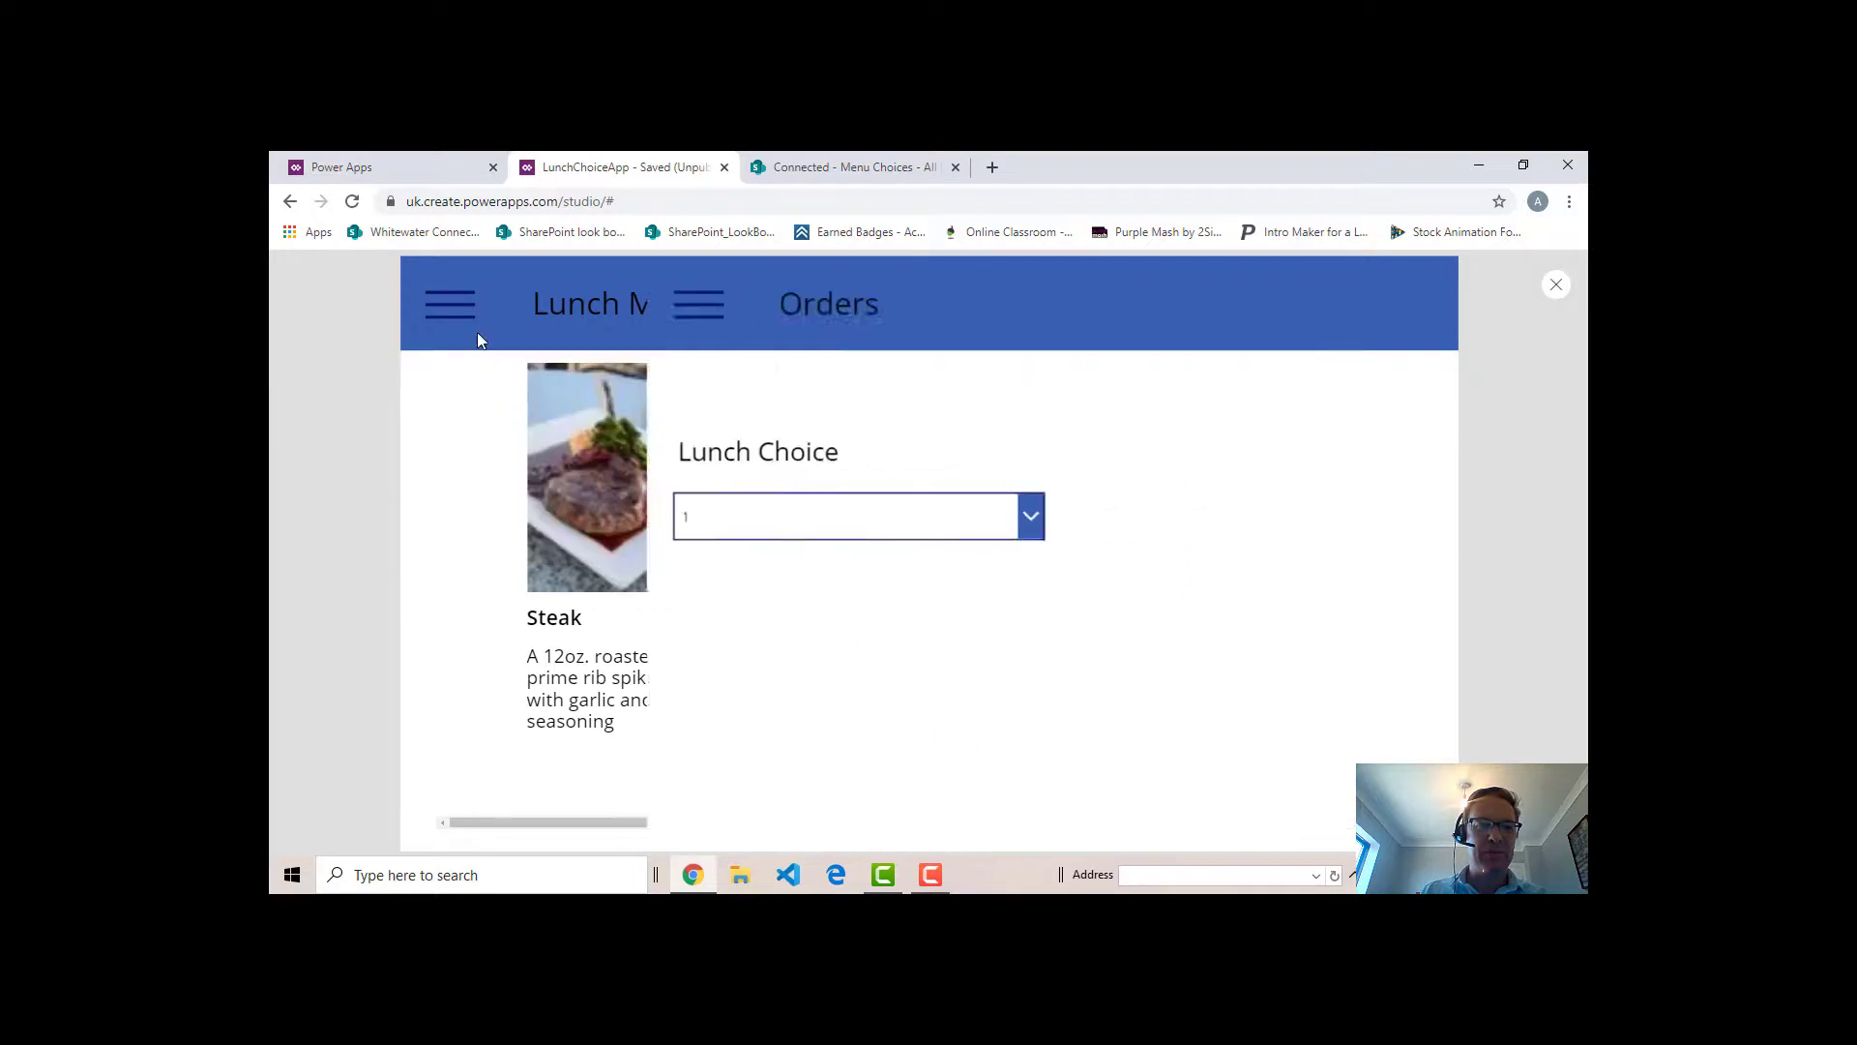
{"action": "left_click", "coordinate": [466, 331]}
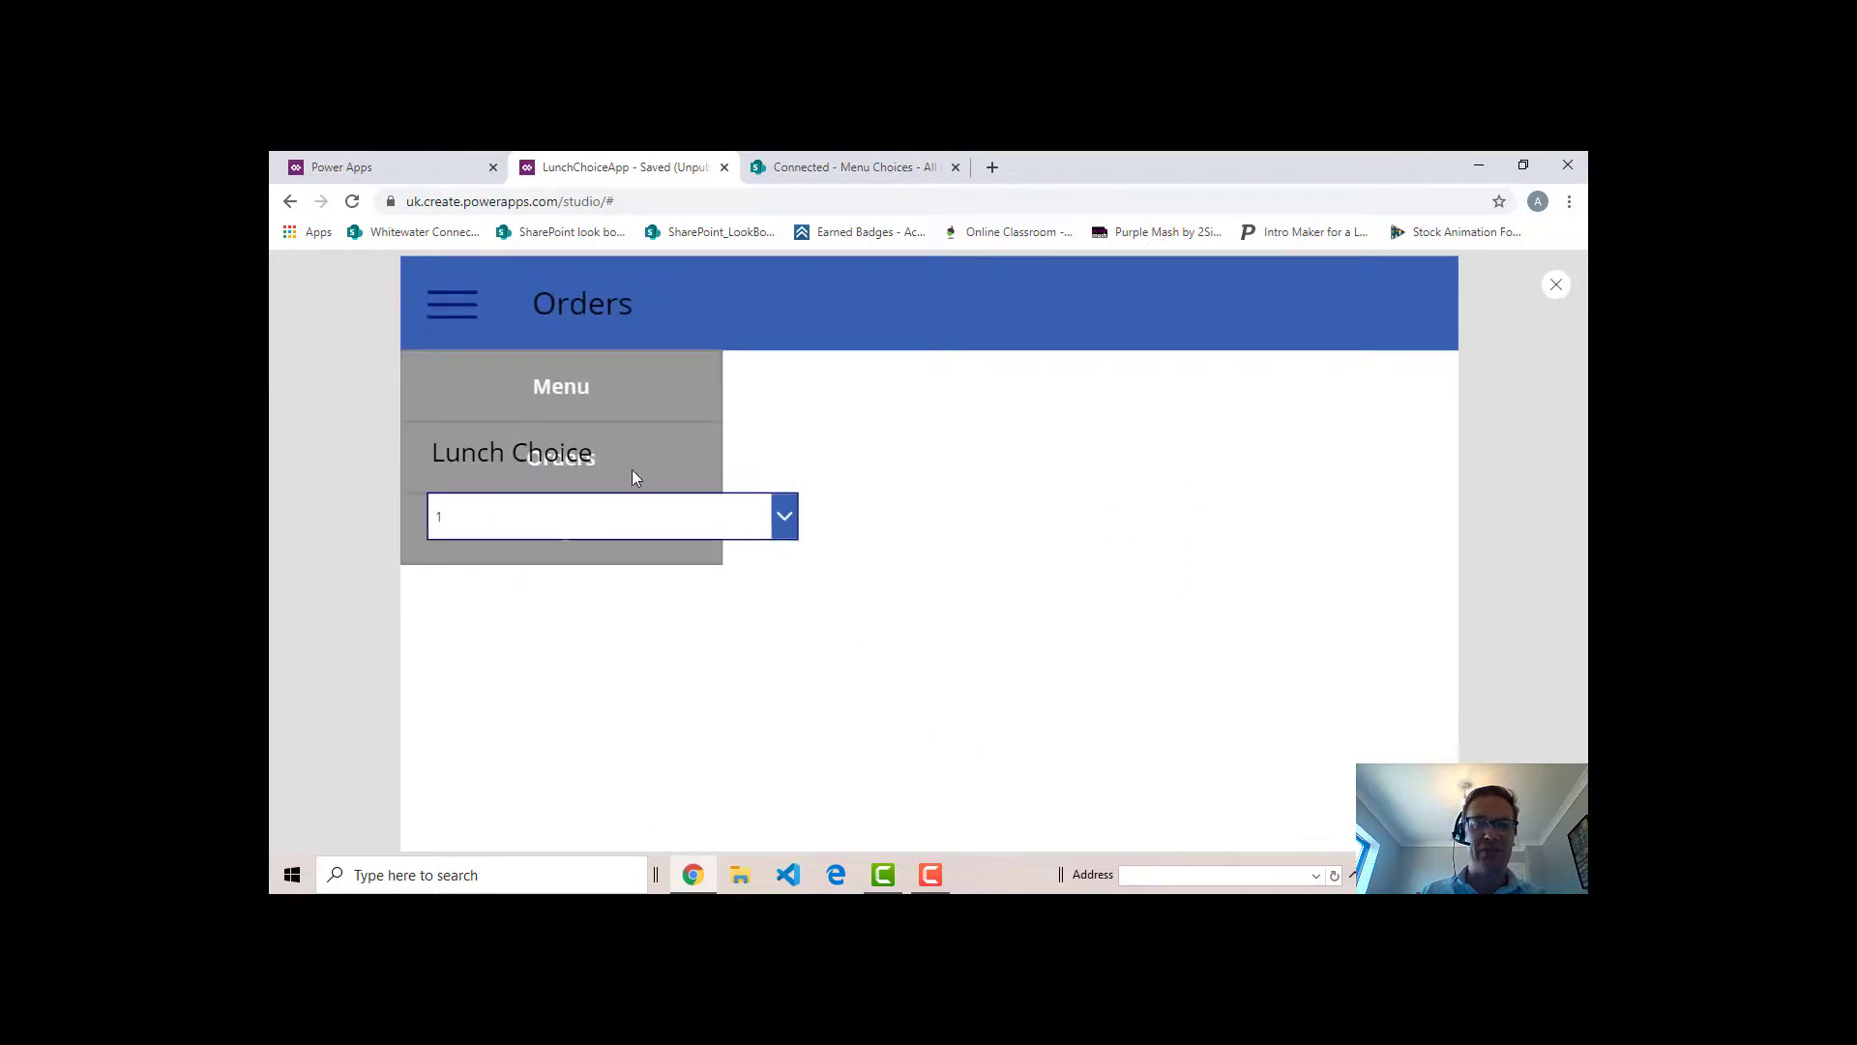
{"action": "left_click", "coordinate": [581, 387]}
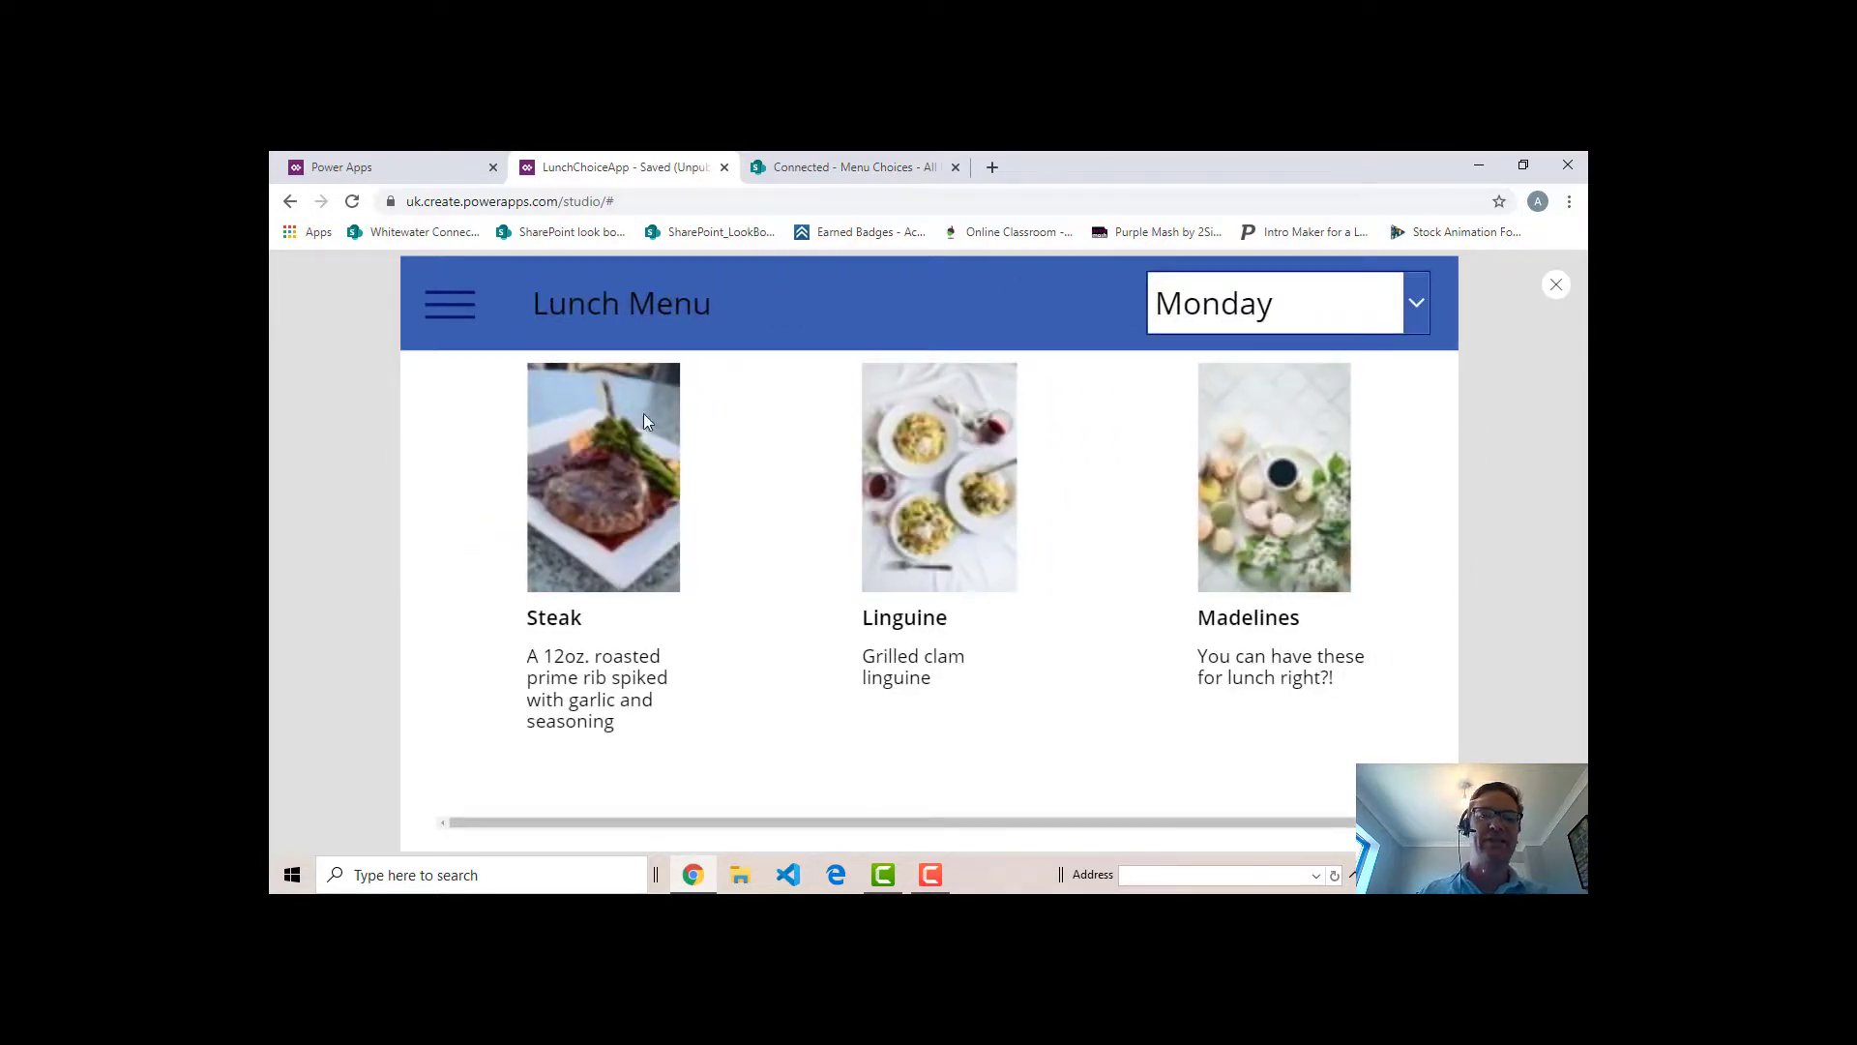
{"action": "left_click", "coordinate": [1557, 286]}
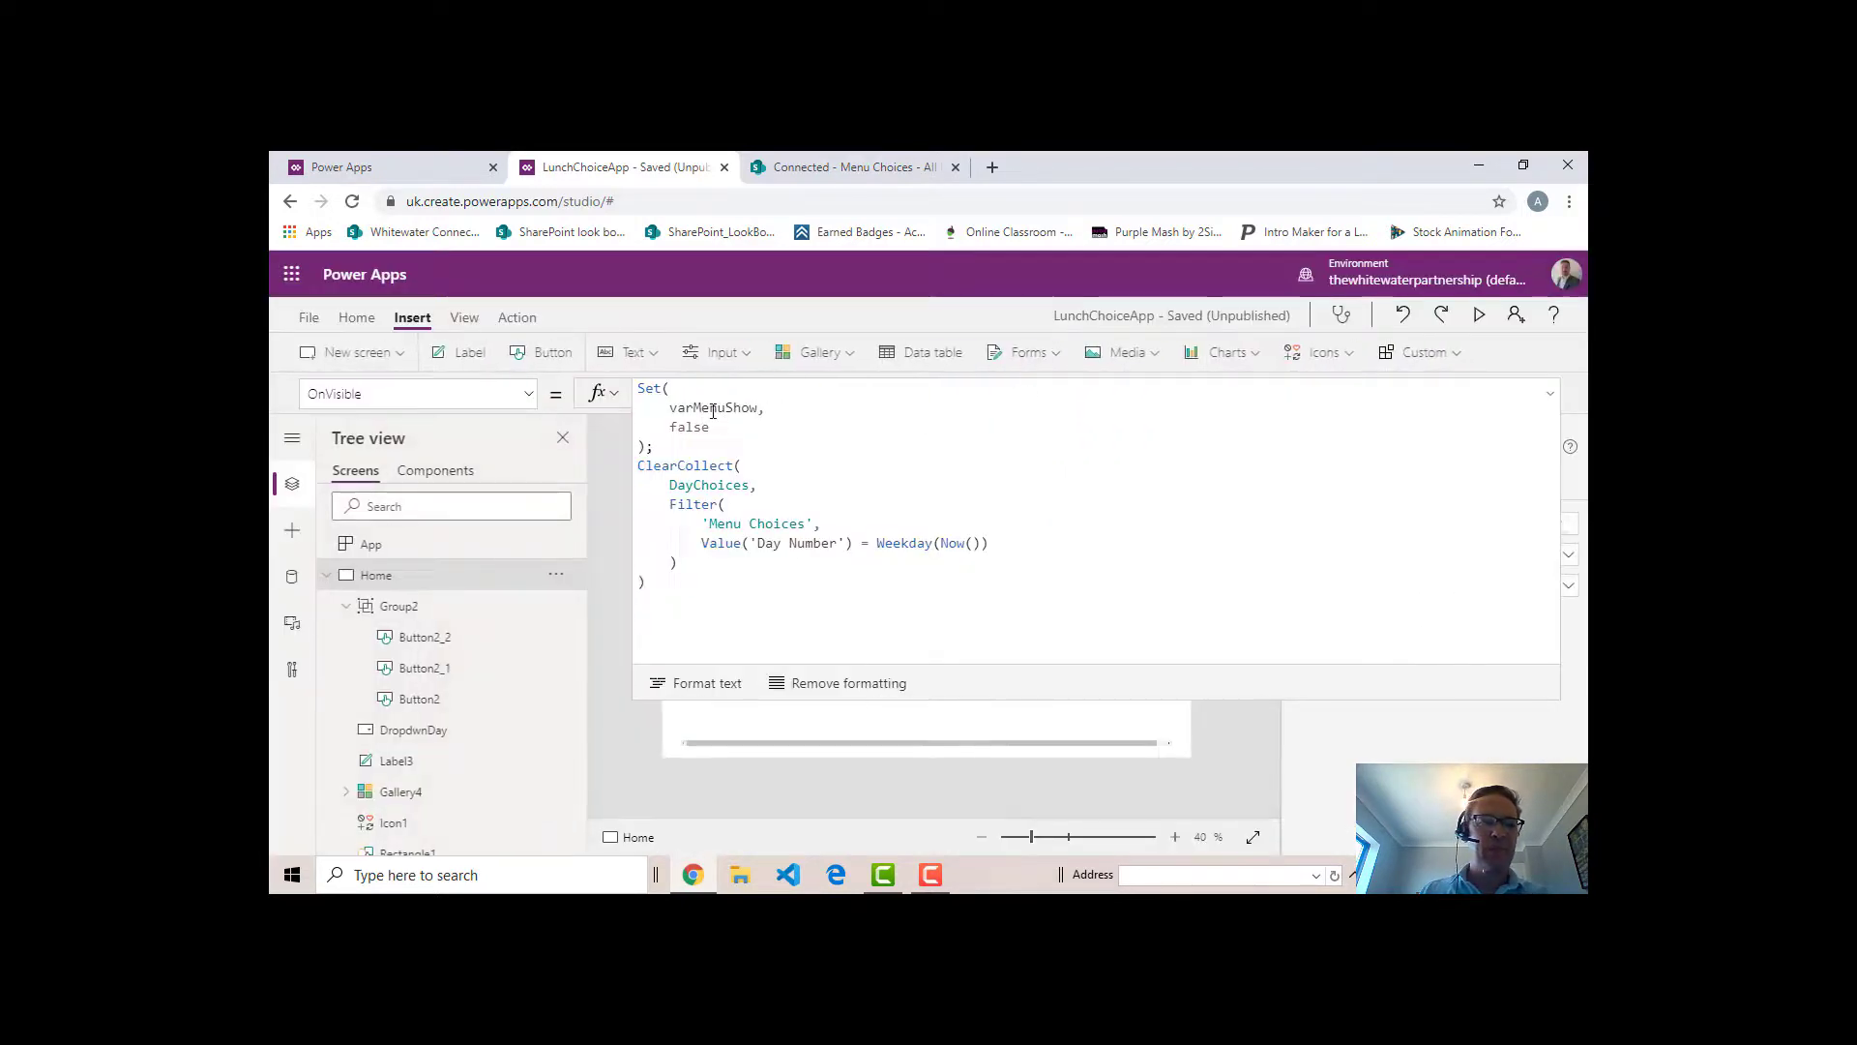
- Check which menu items the DayChoices collection holds, return to the editor and collapse the formula editor
{"action": "left_click", "coordinate": [356, 317]}
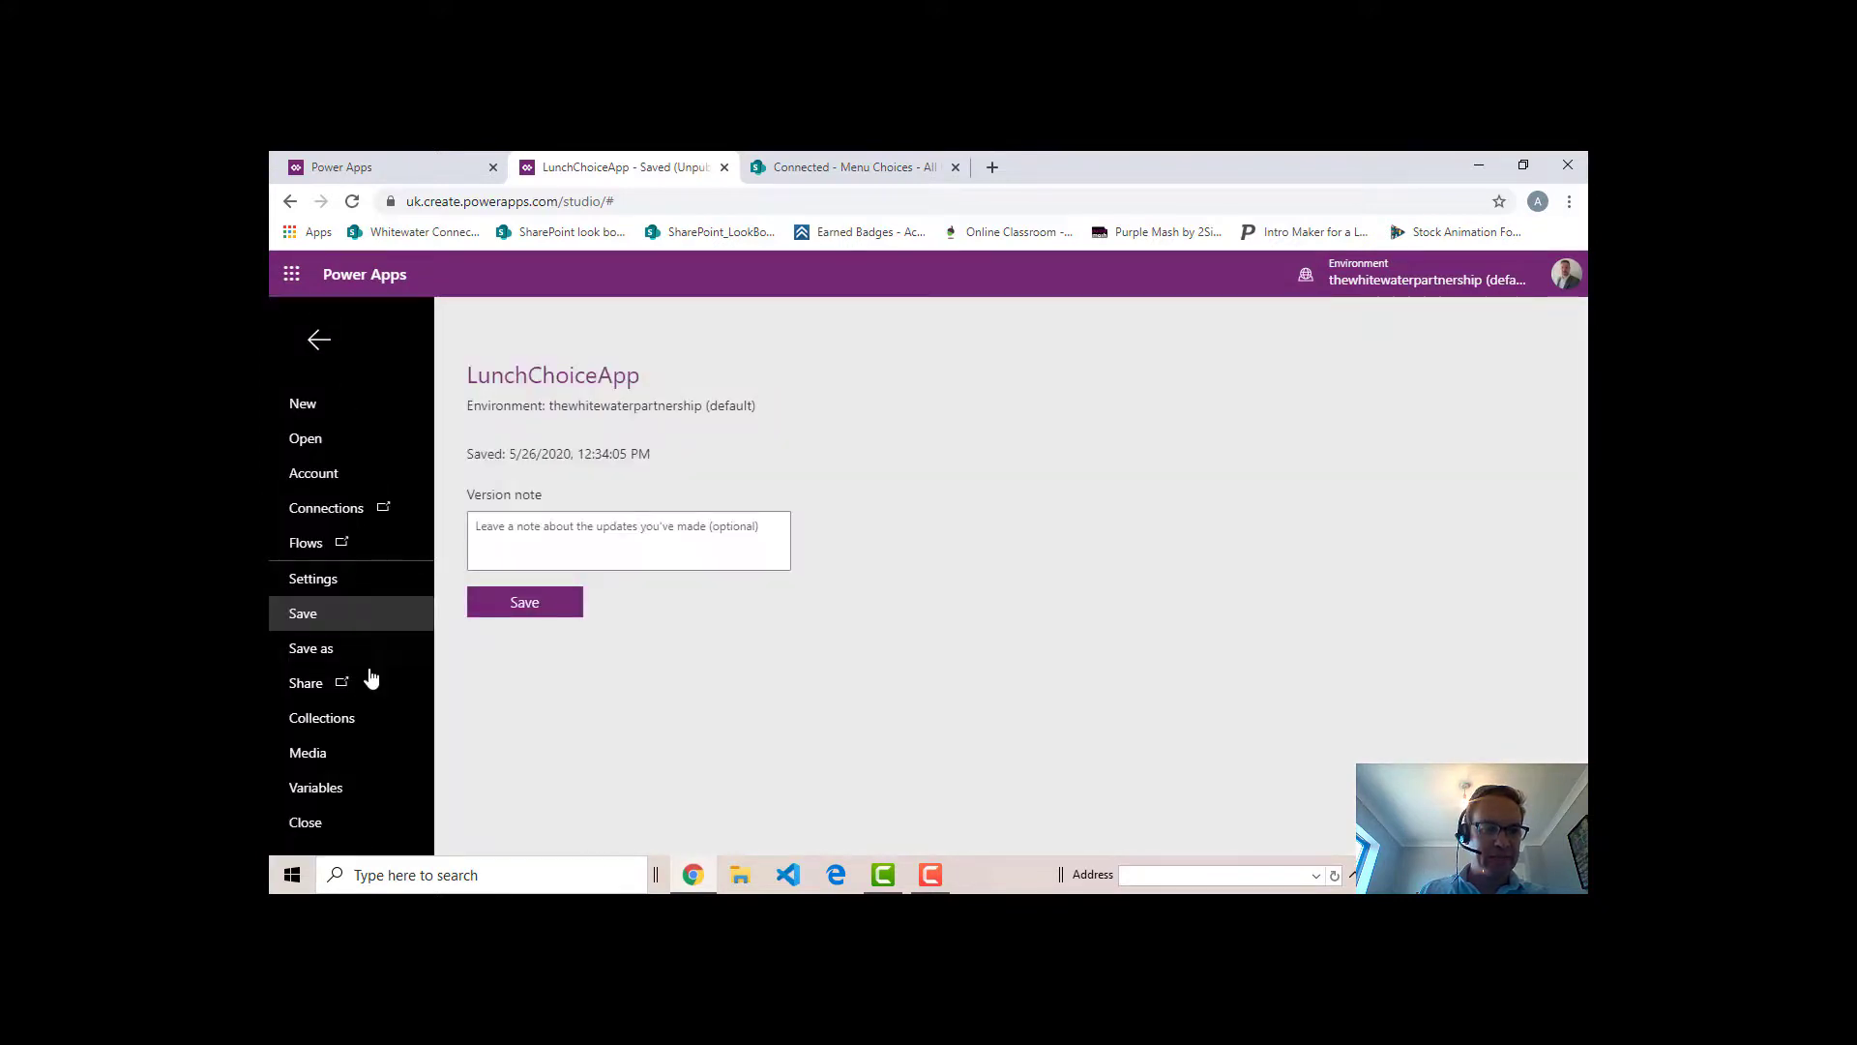
{"action": "left_click", "coordinate": [290, 718]}
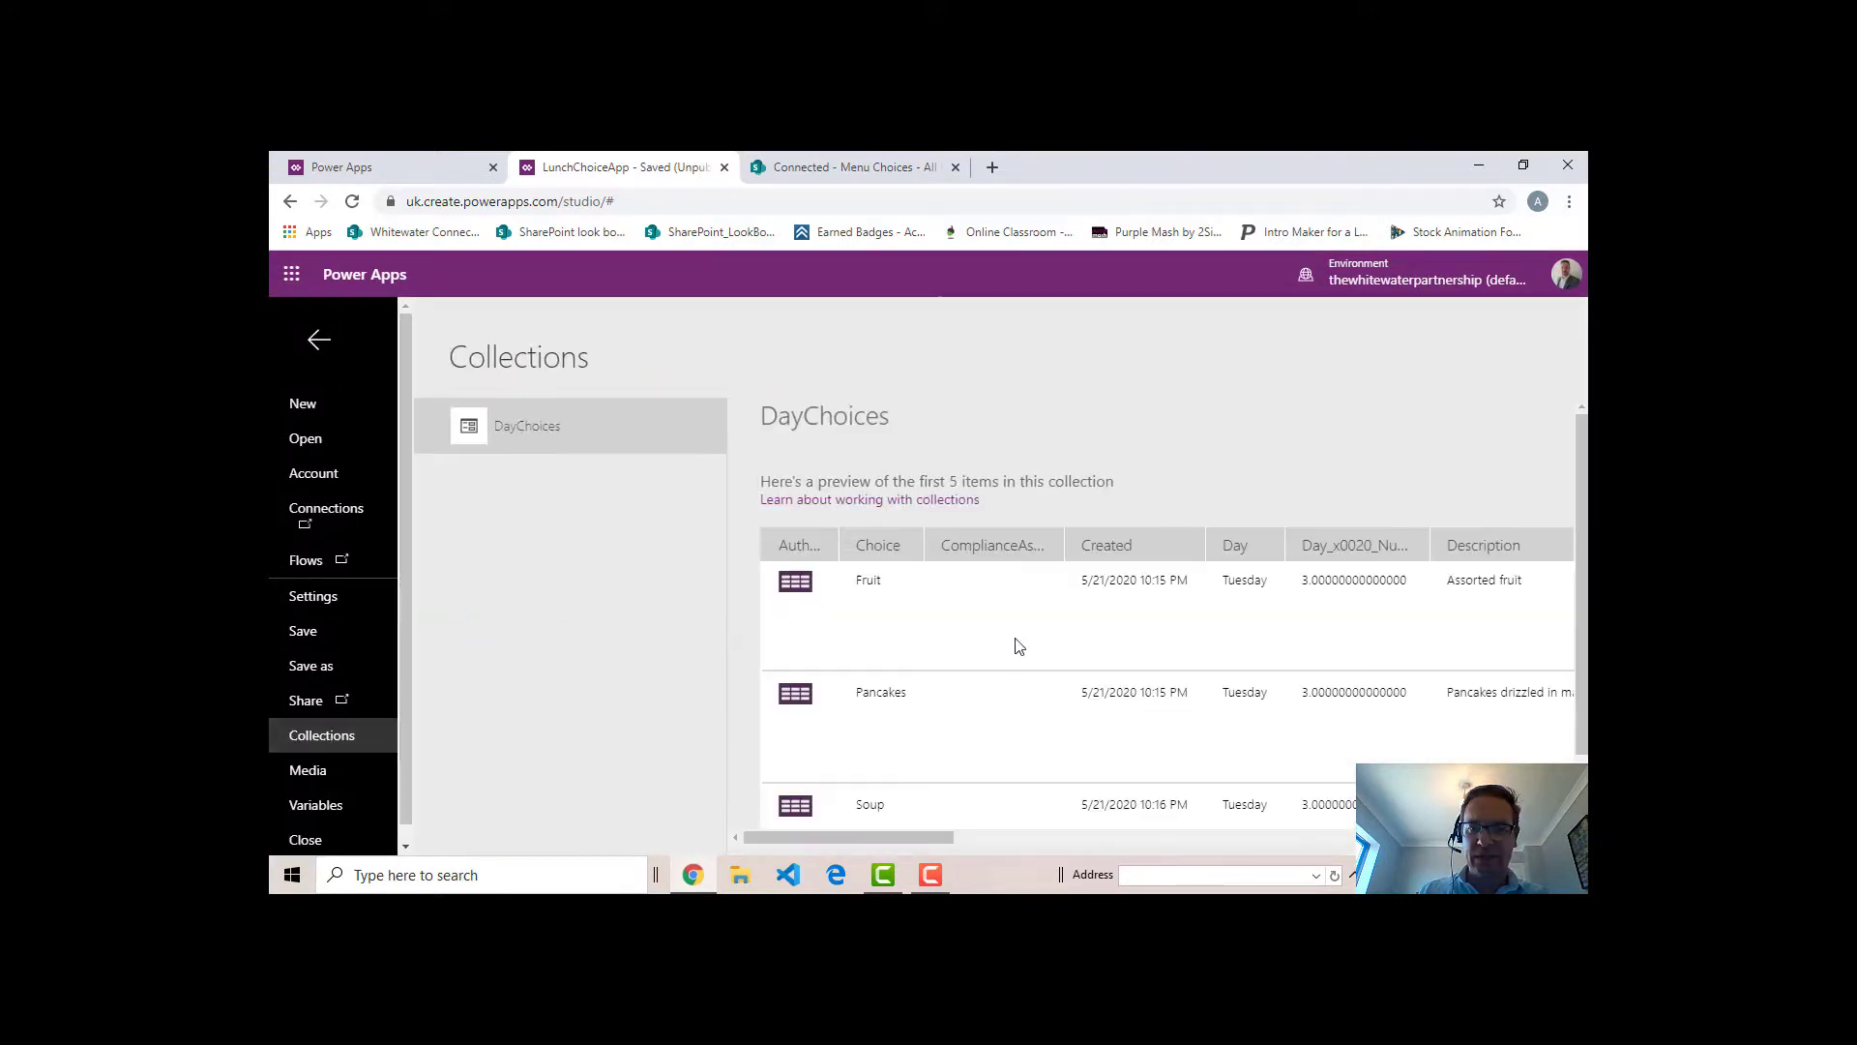
{"action": "scroll", "coordinate": [1134, 721], "scroll_direction": "down", "scroll_amount": 1}
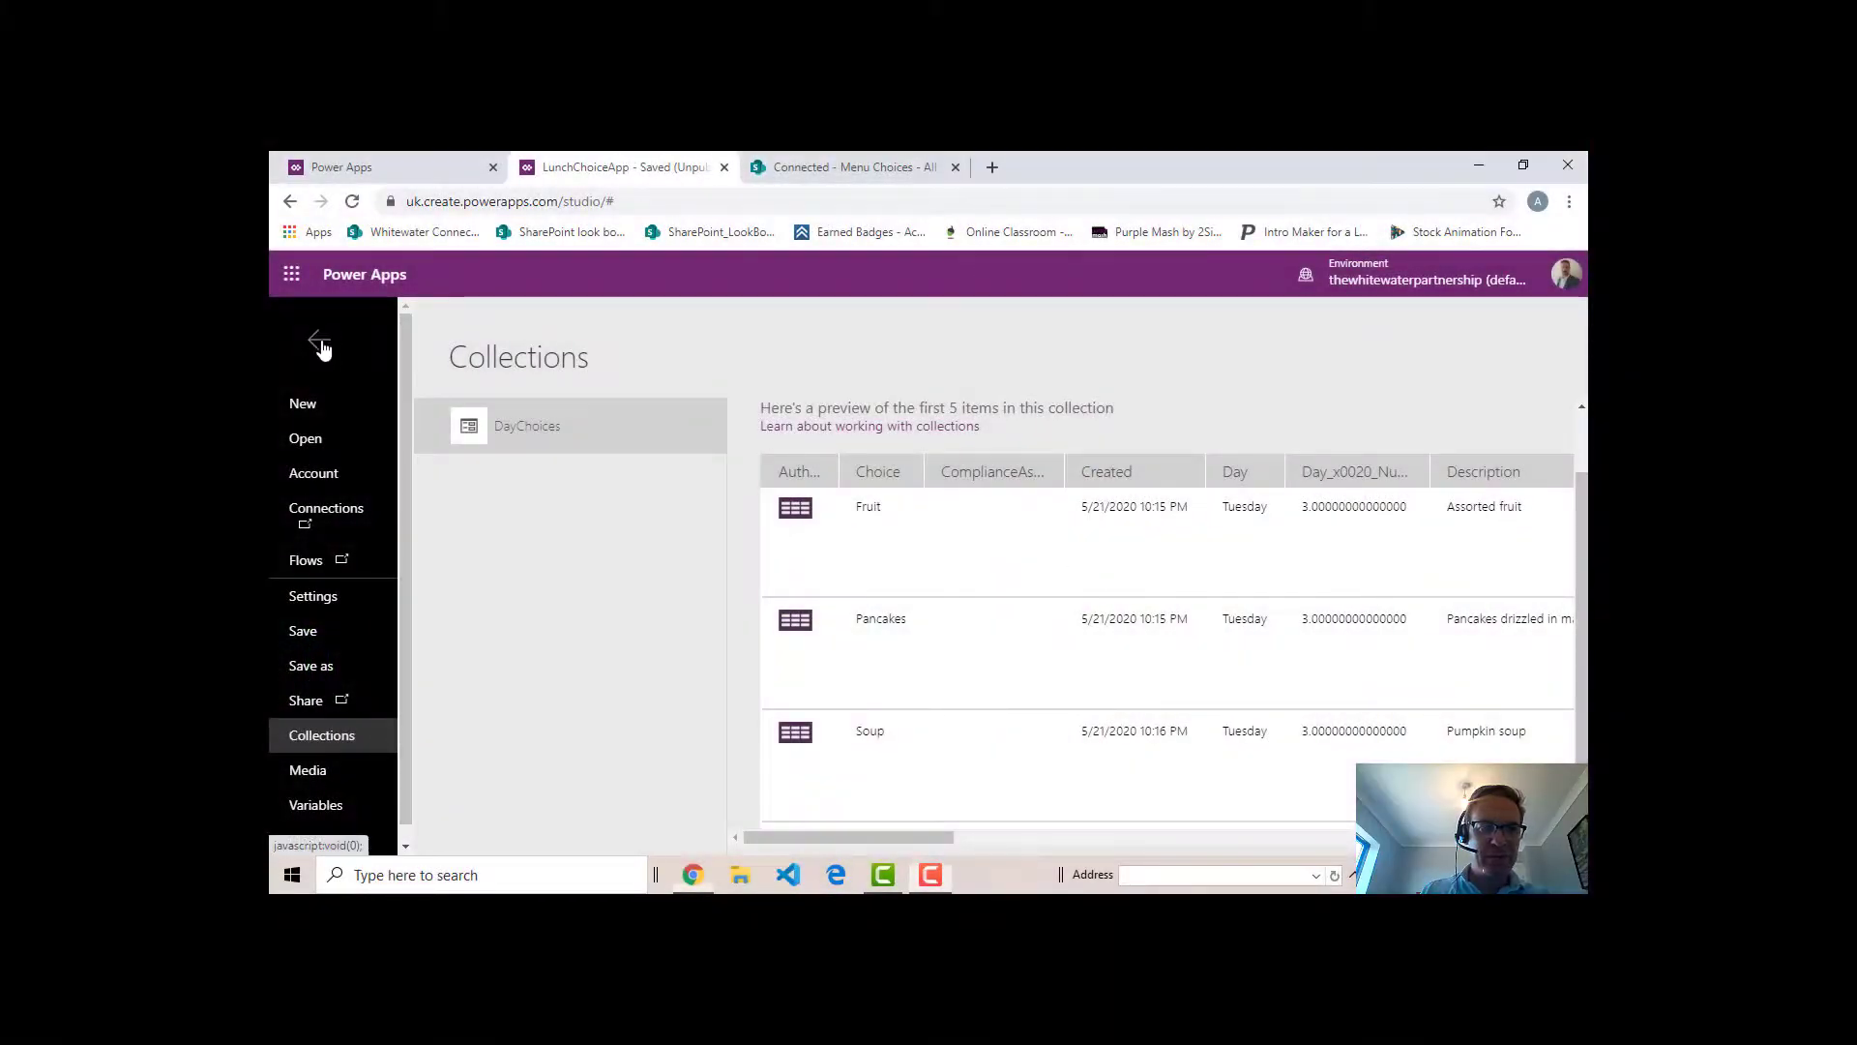
{"action": "left_click", "coordinate": [319, 339]}
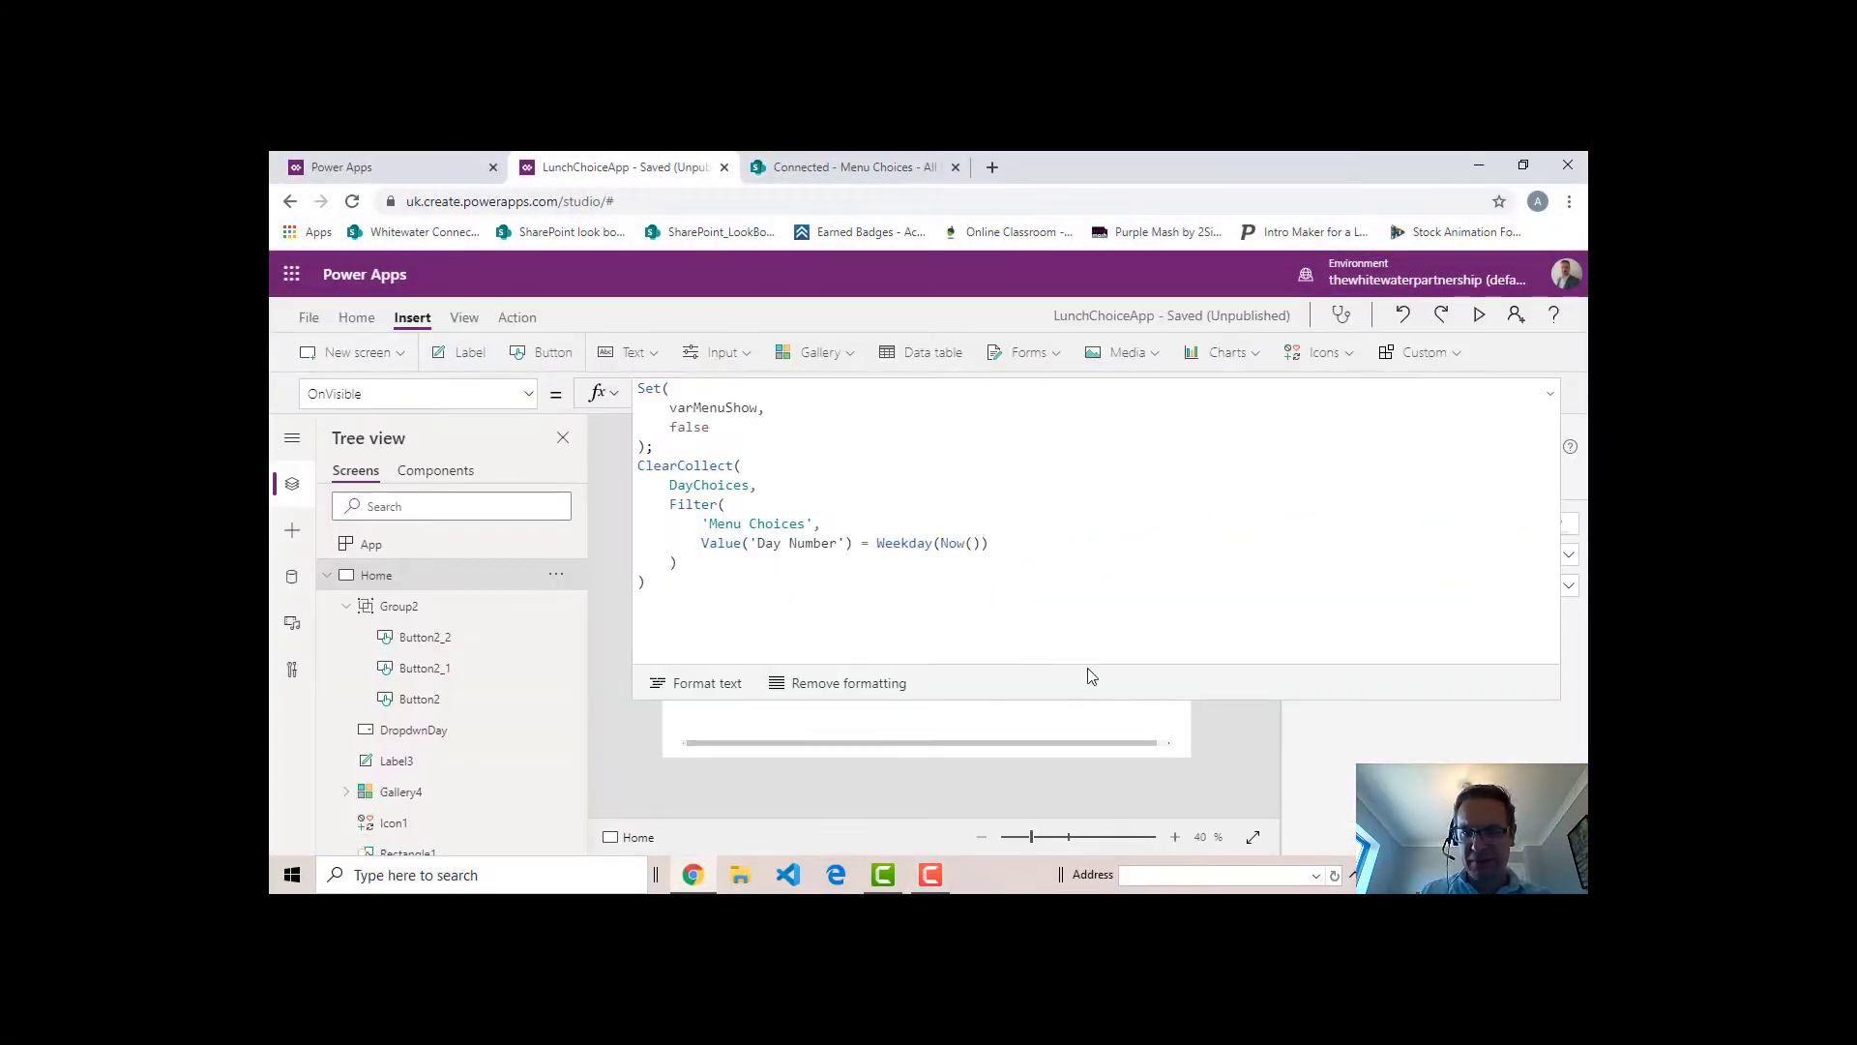
{"action": "left_click", "coordinate": [1091, 702]}
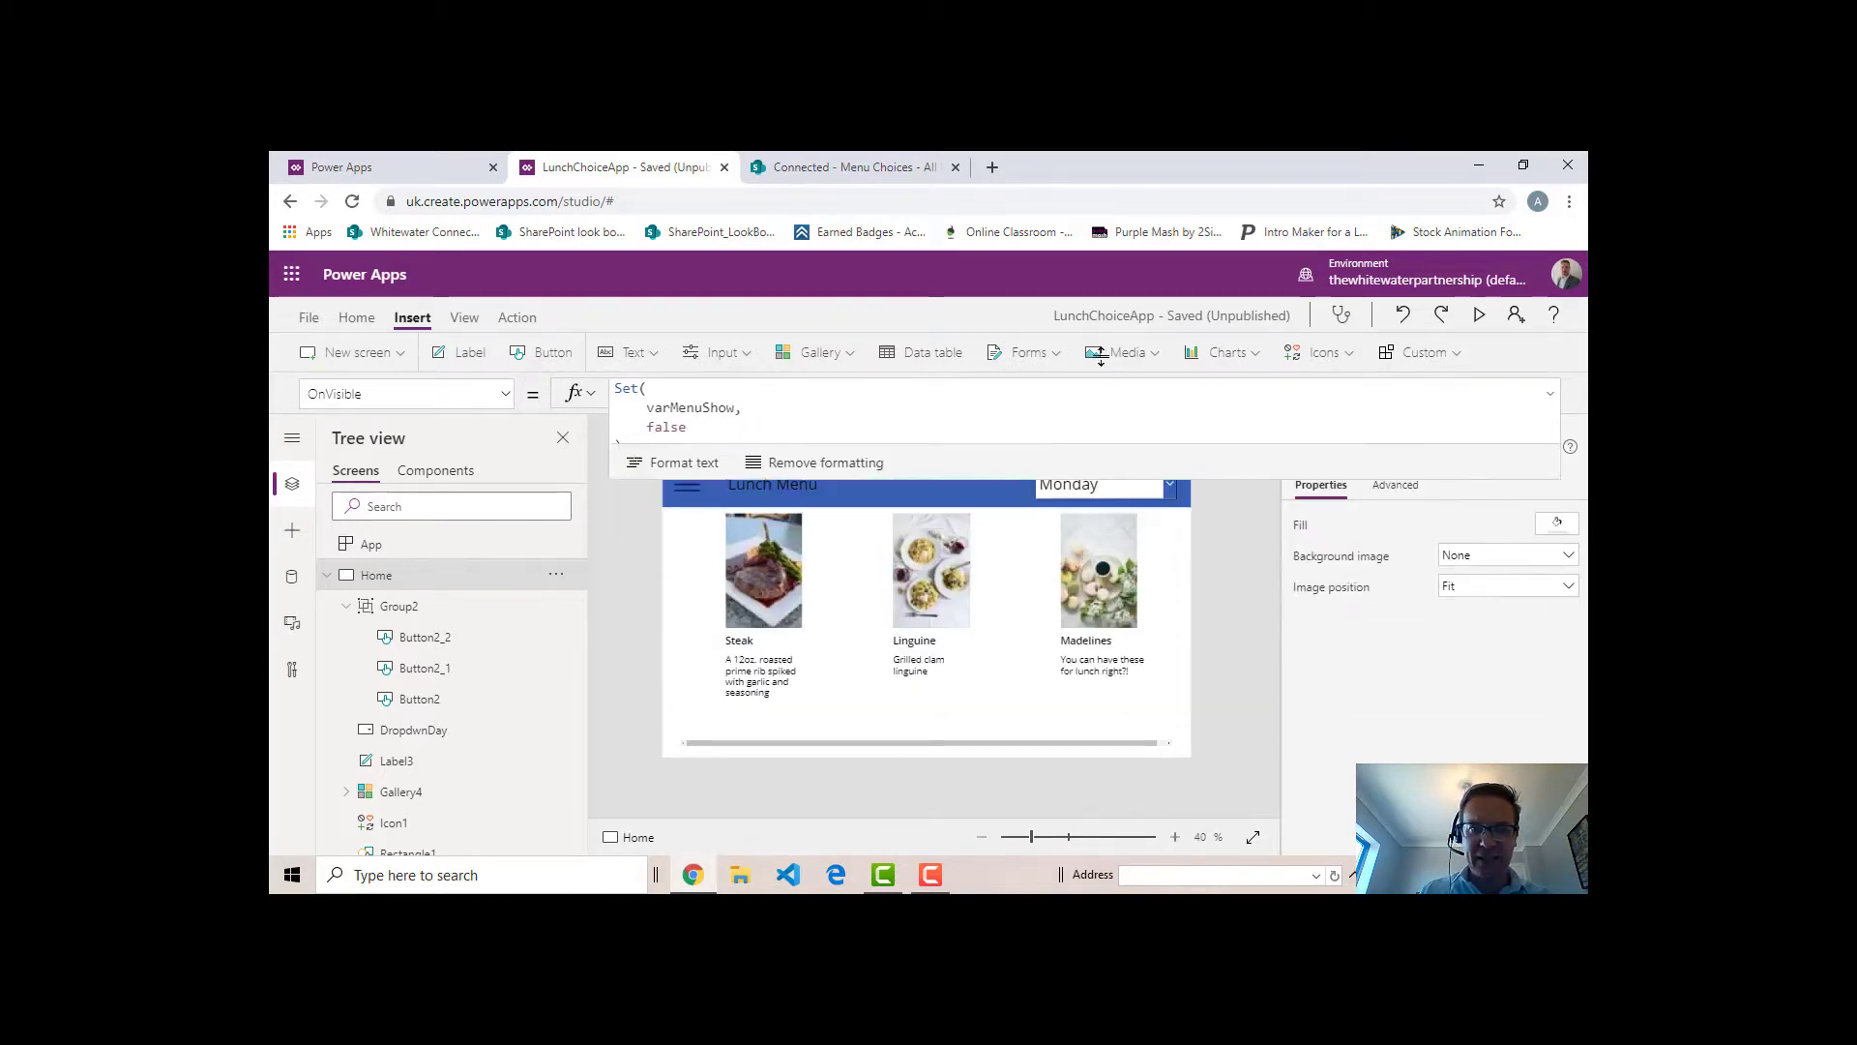
- Clear the Items formula of the Lunch Choice drop down on the Orders screen
{"action": "left_click", "coordinate": [327, 575]}
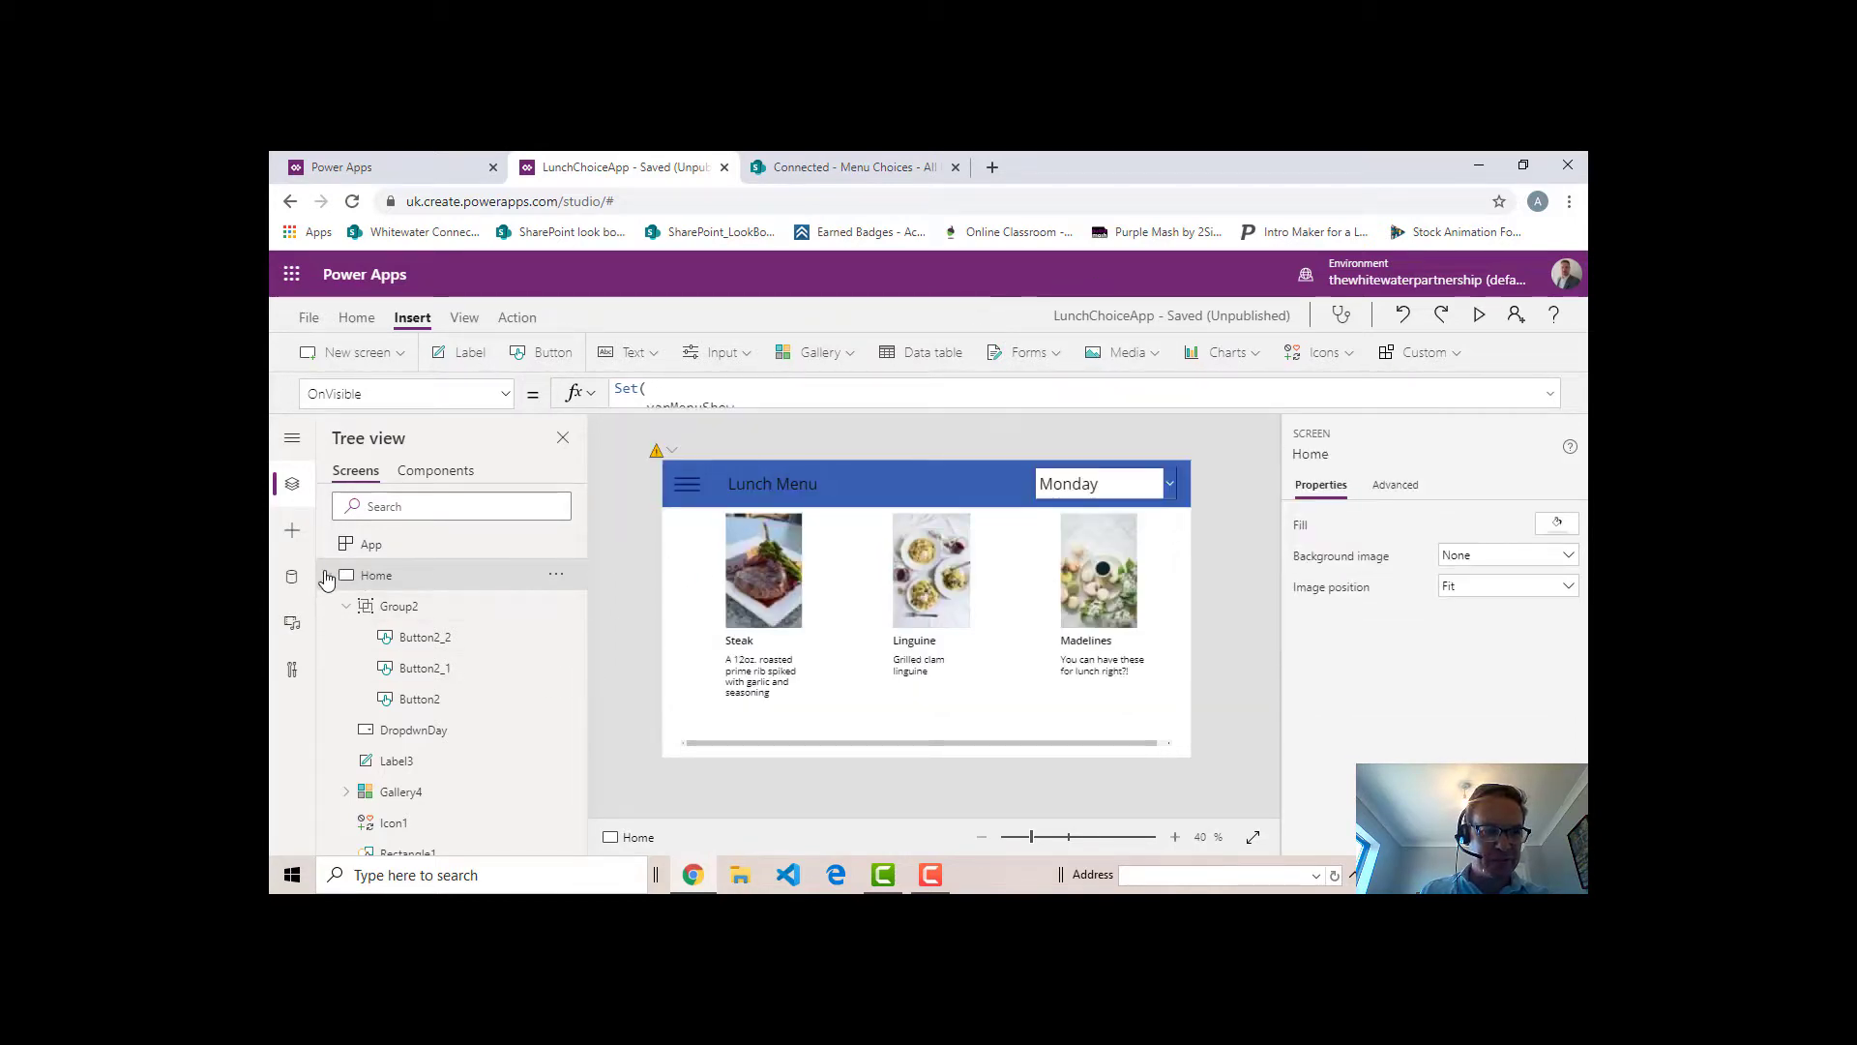
{"action": "left_click", "coordinate": [386, 613]}
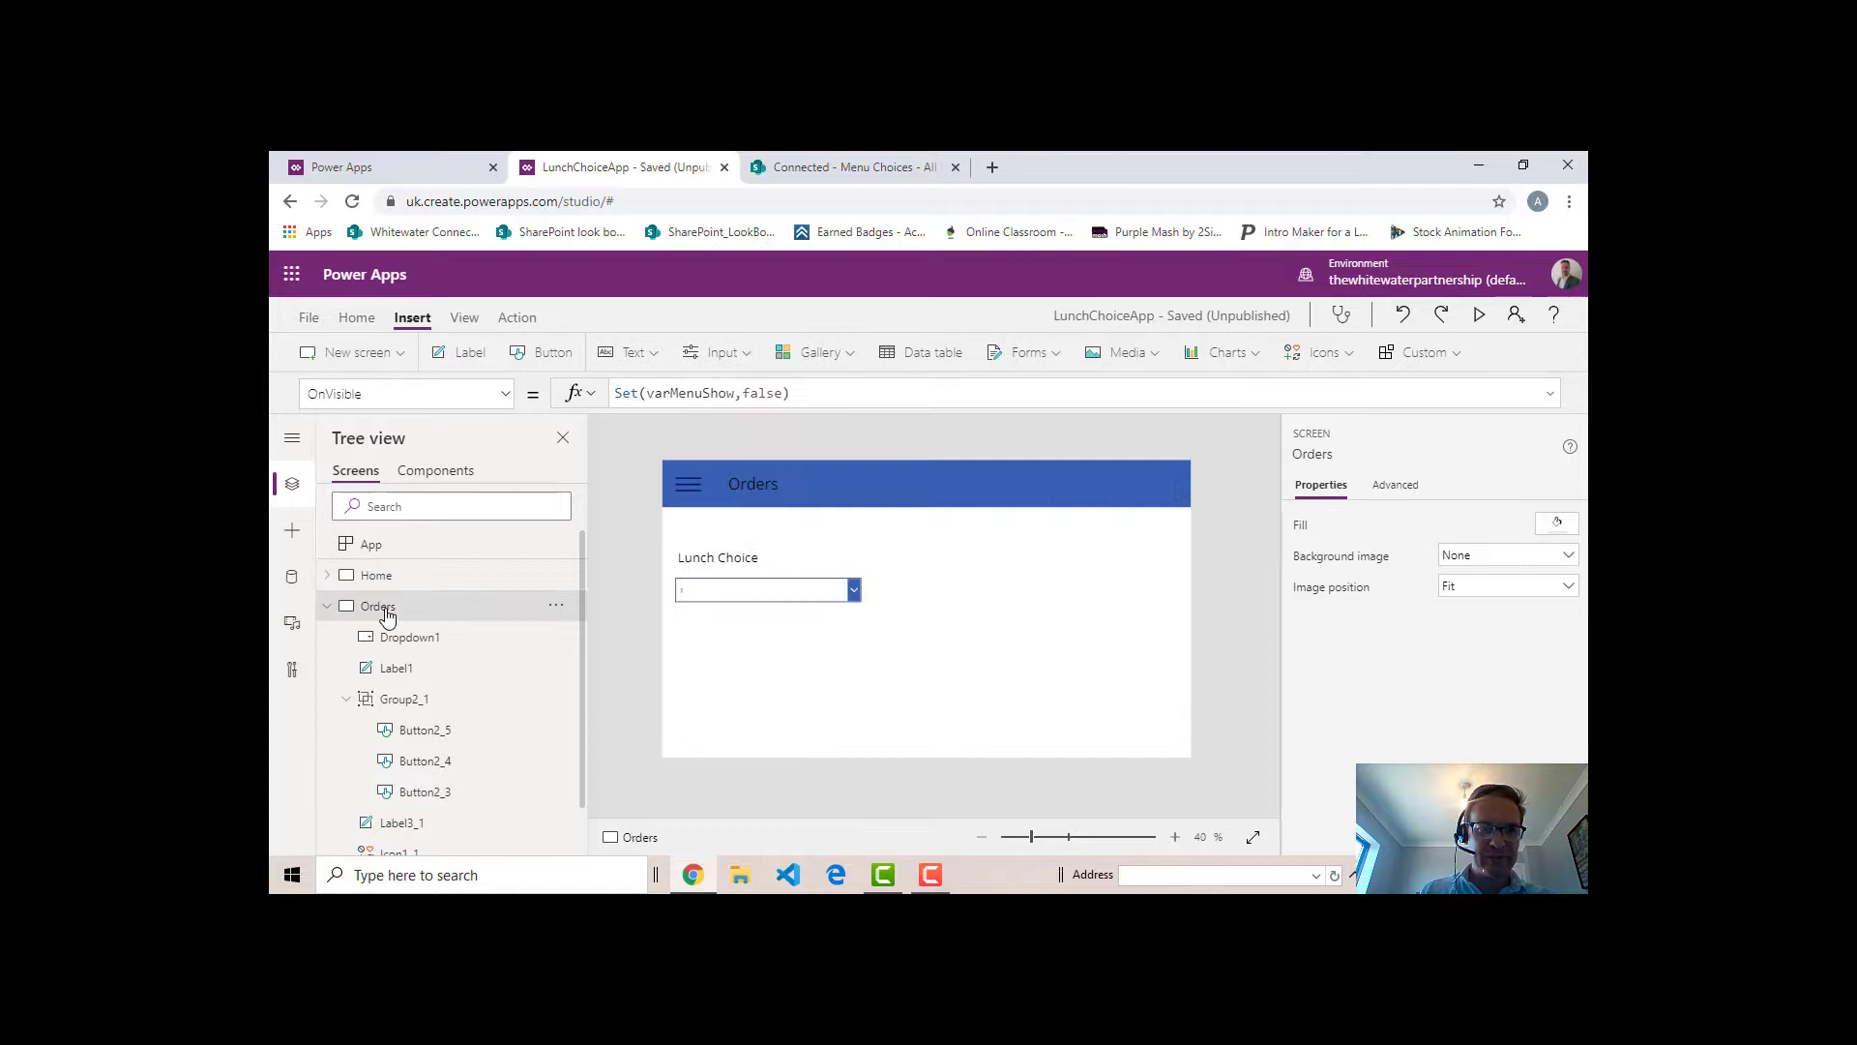
{"action": "left_click", "coordinate": [784, 600]}
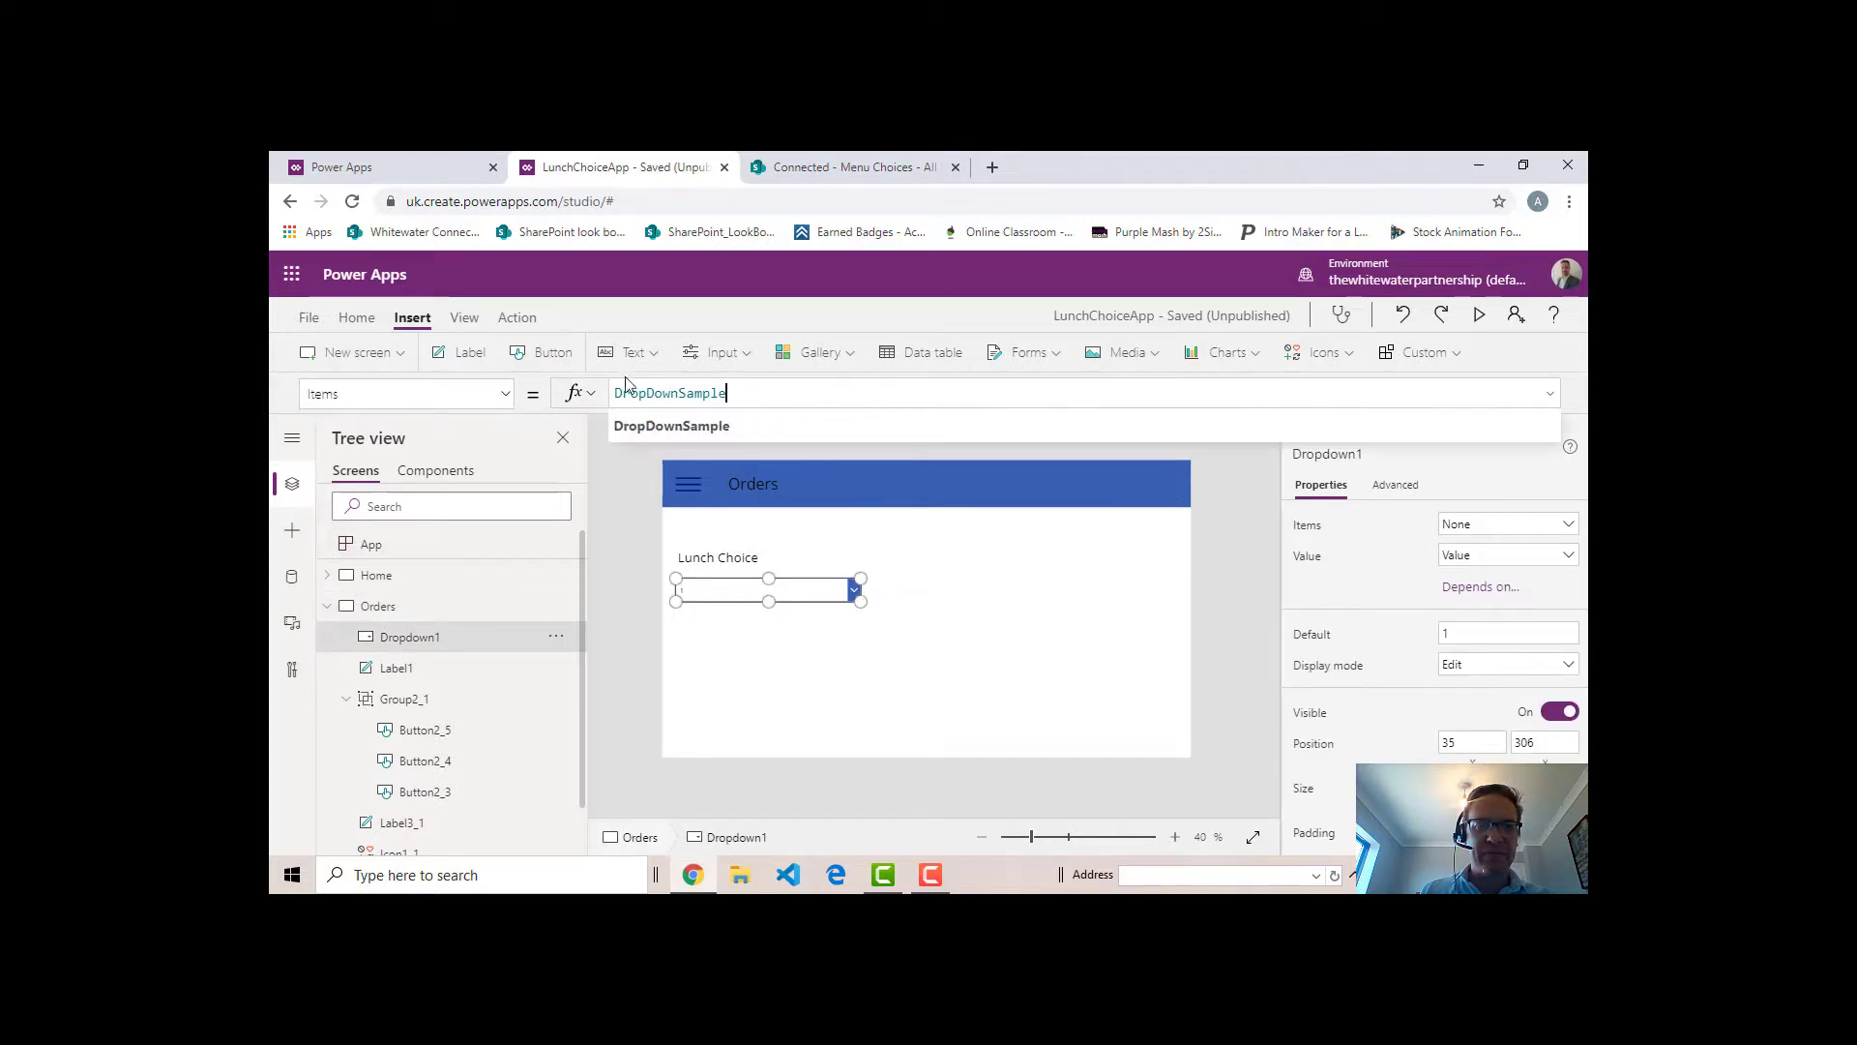
{"action": "key", "text": "ctrl+a"}
{"action": "key", "text": "BackSpace"}
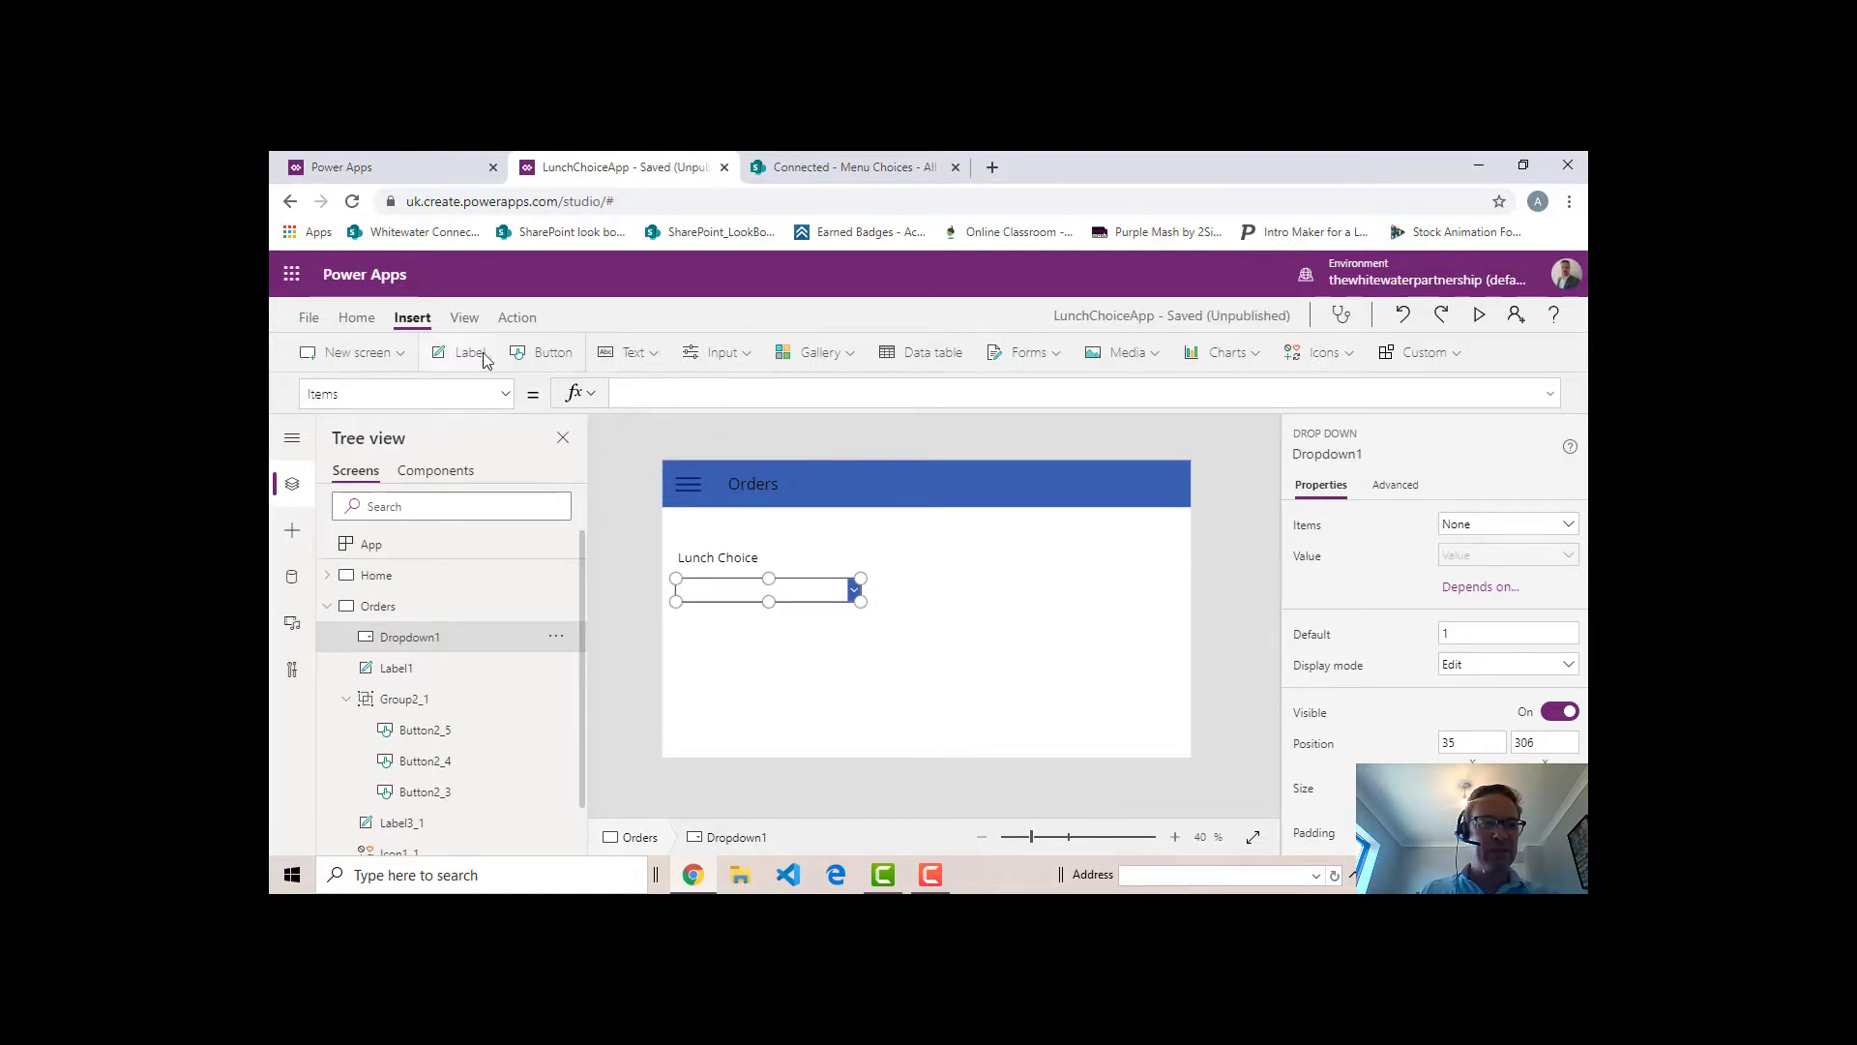
- Look up the name of the available collection in the app's collections list and return to the editor
{"action": "left_click", "coordinate": [309, 317]}
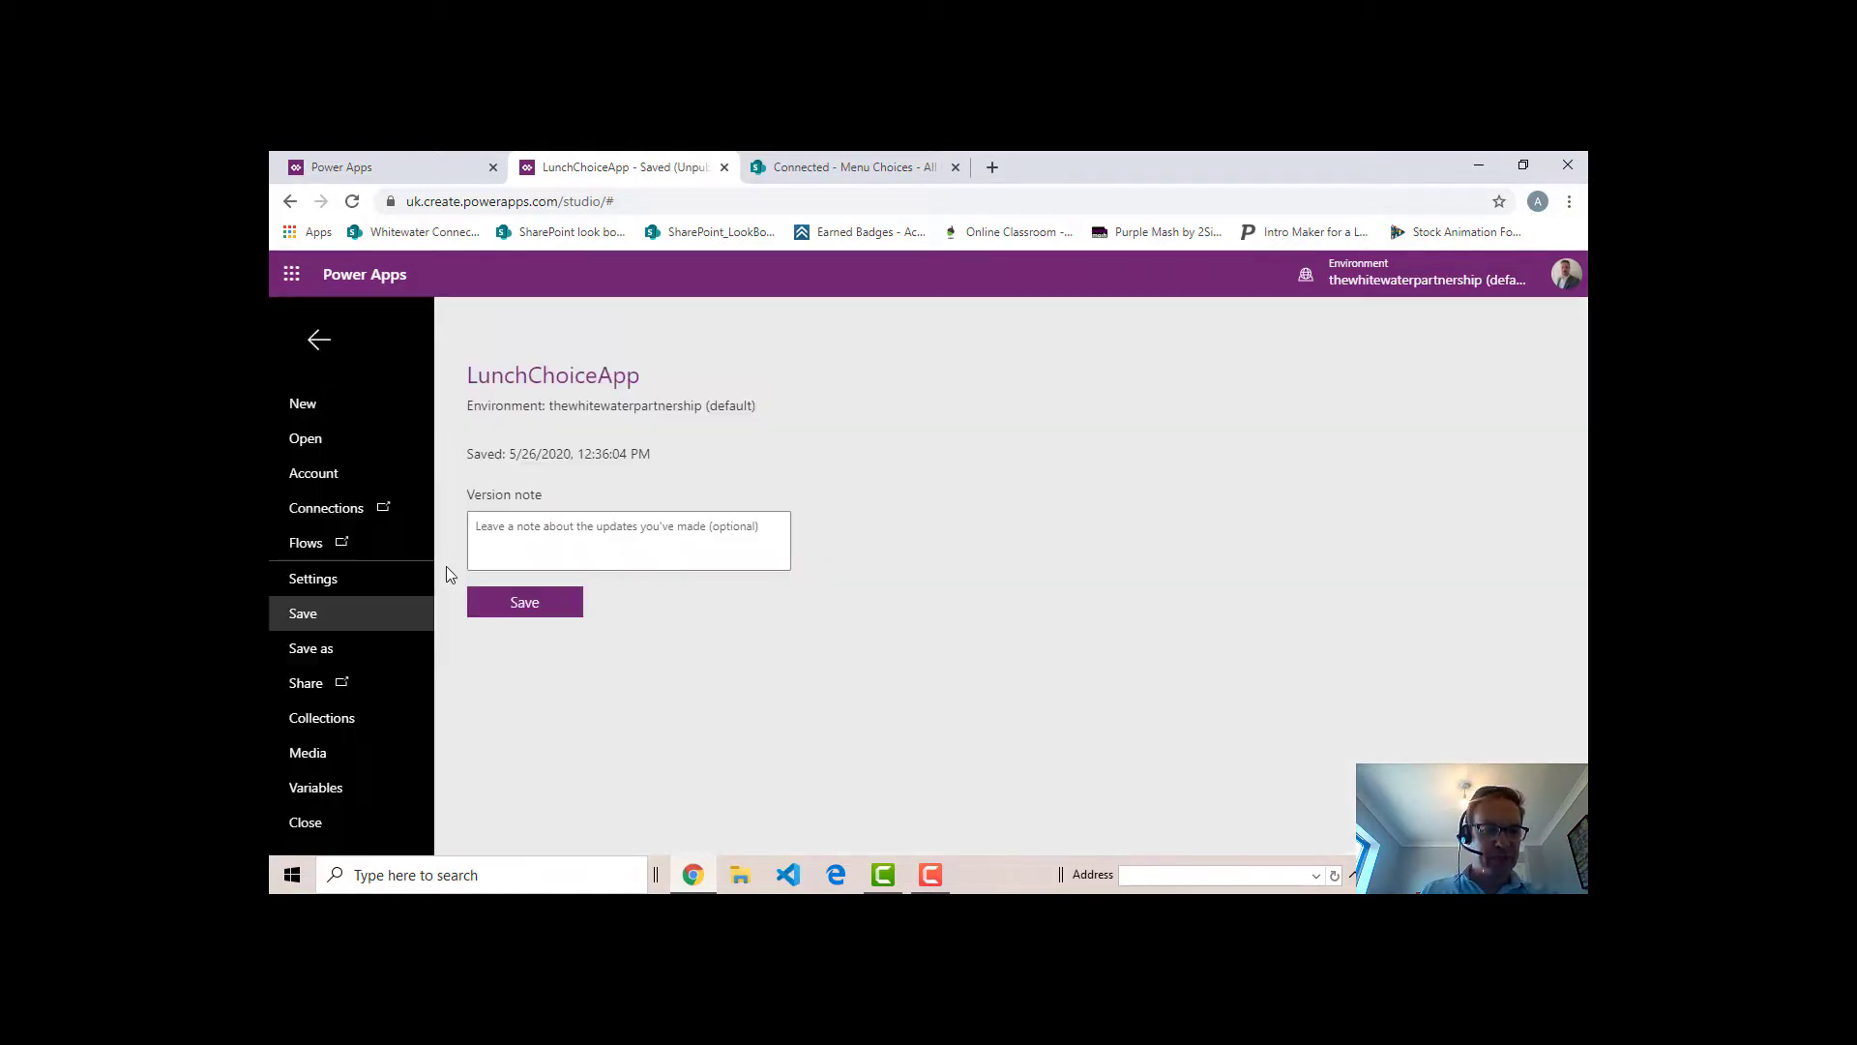
{"action": "left_click", "coordinate": [353, 718]}
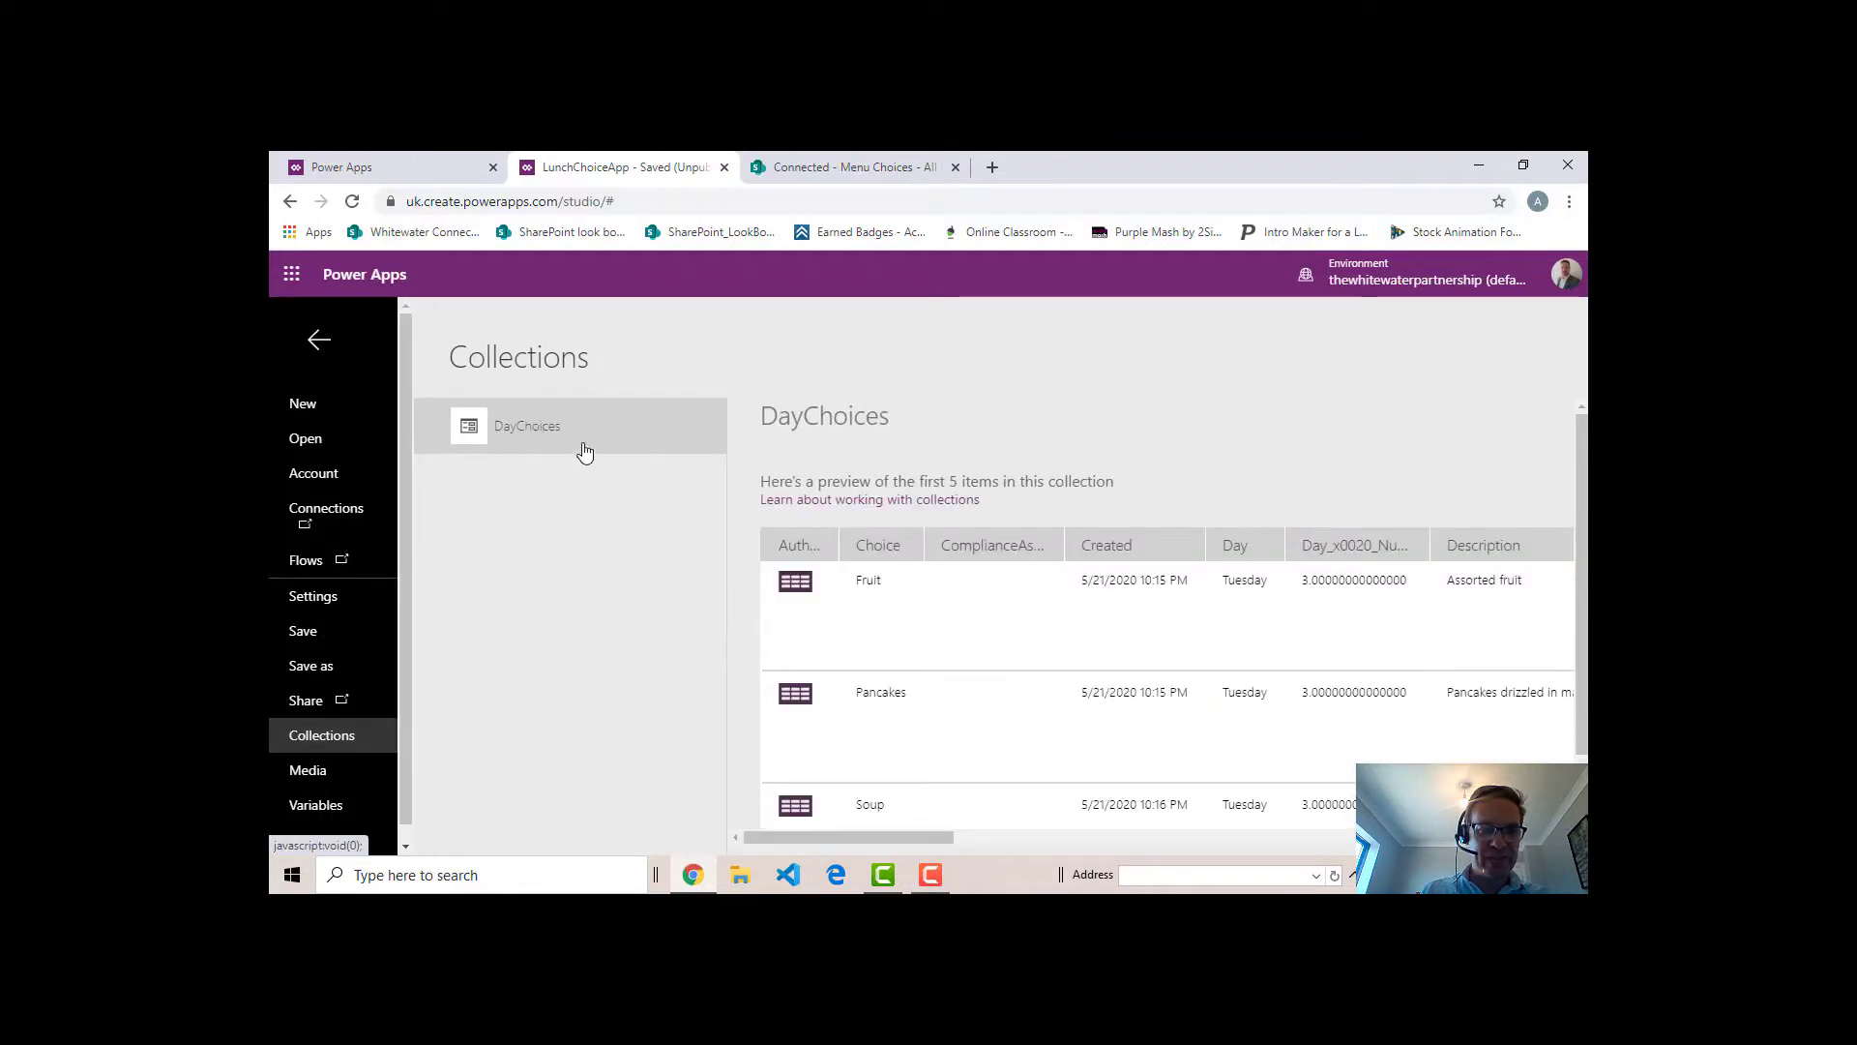
{"action": "left_click", "coordinate": [319, 339]}
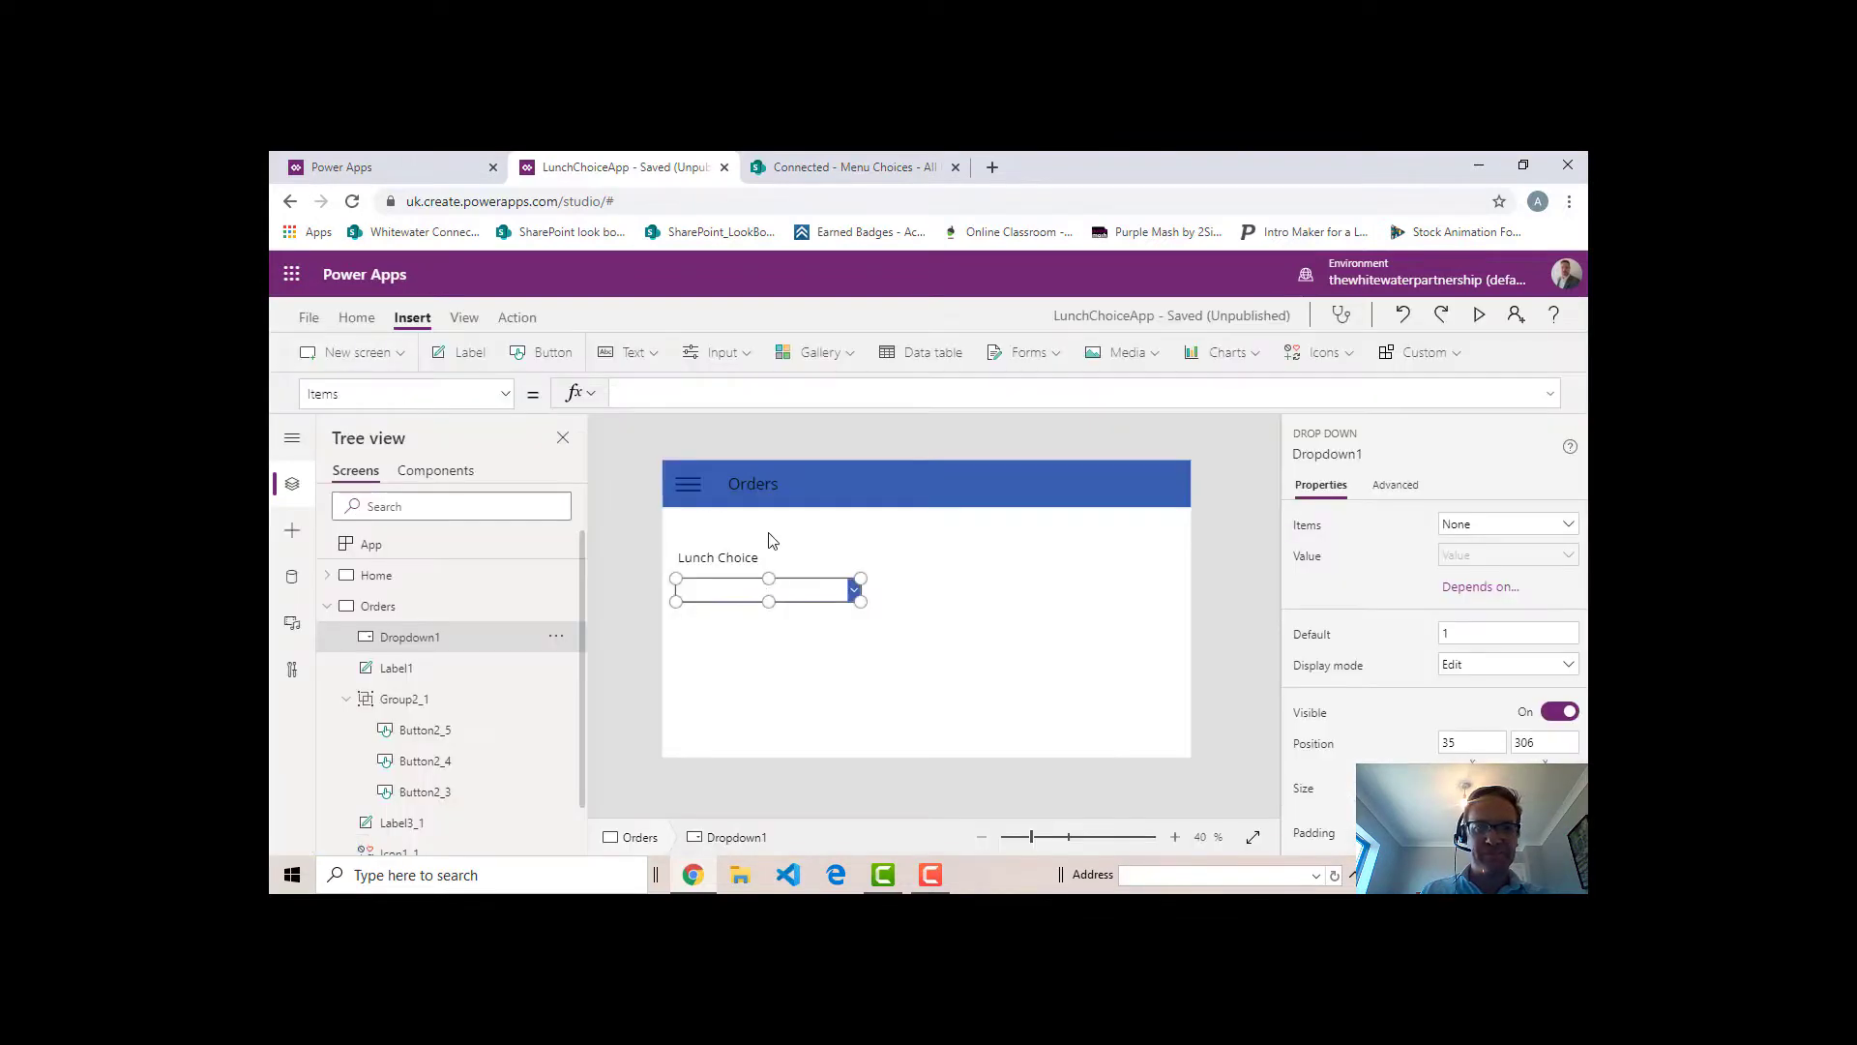
- Set the Lunch Choice drop down's Items formula to DayChoices.Choice
{"action": "left_click", "coordinate": [719, 399]}
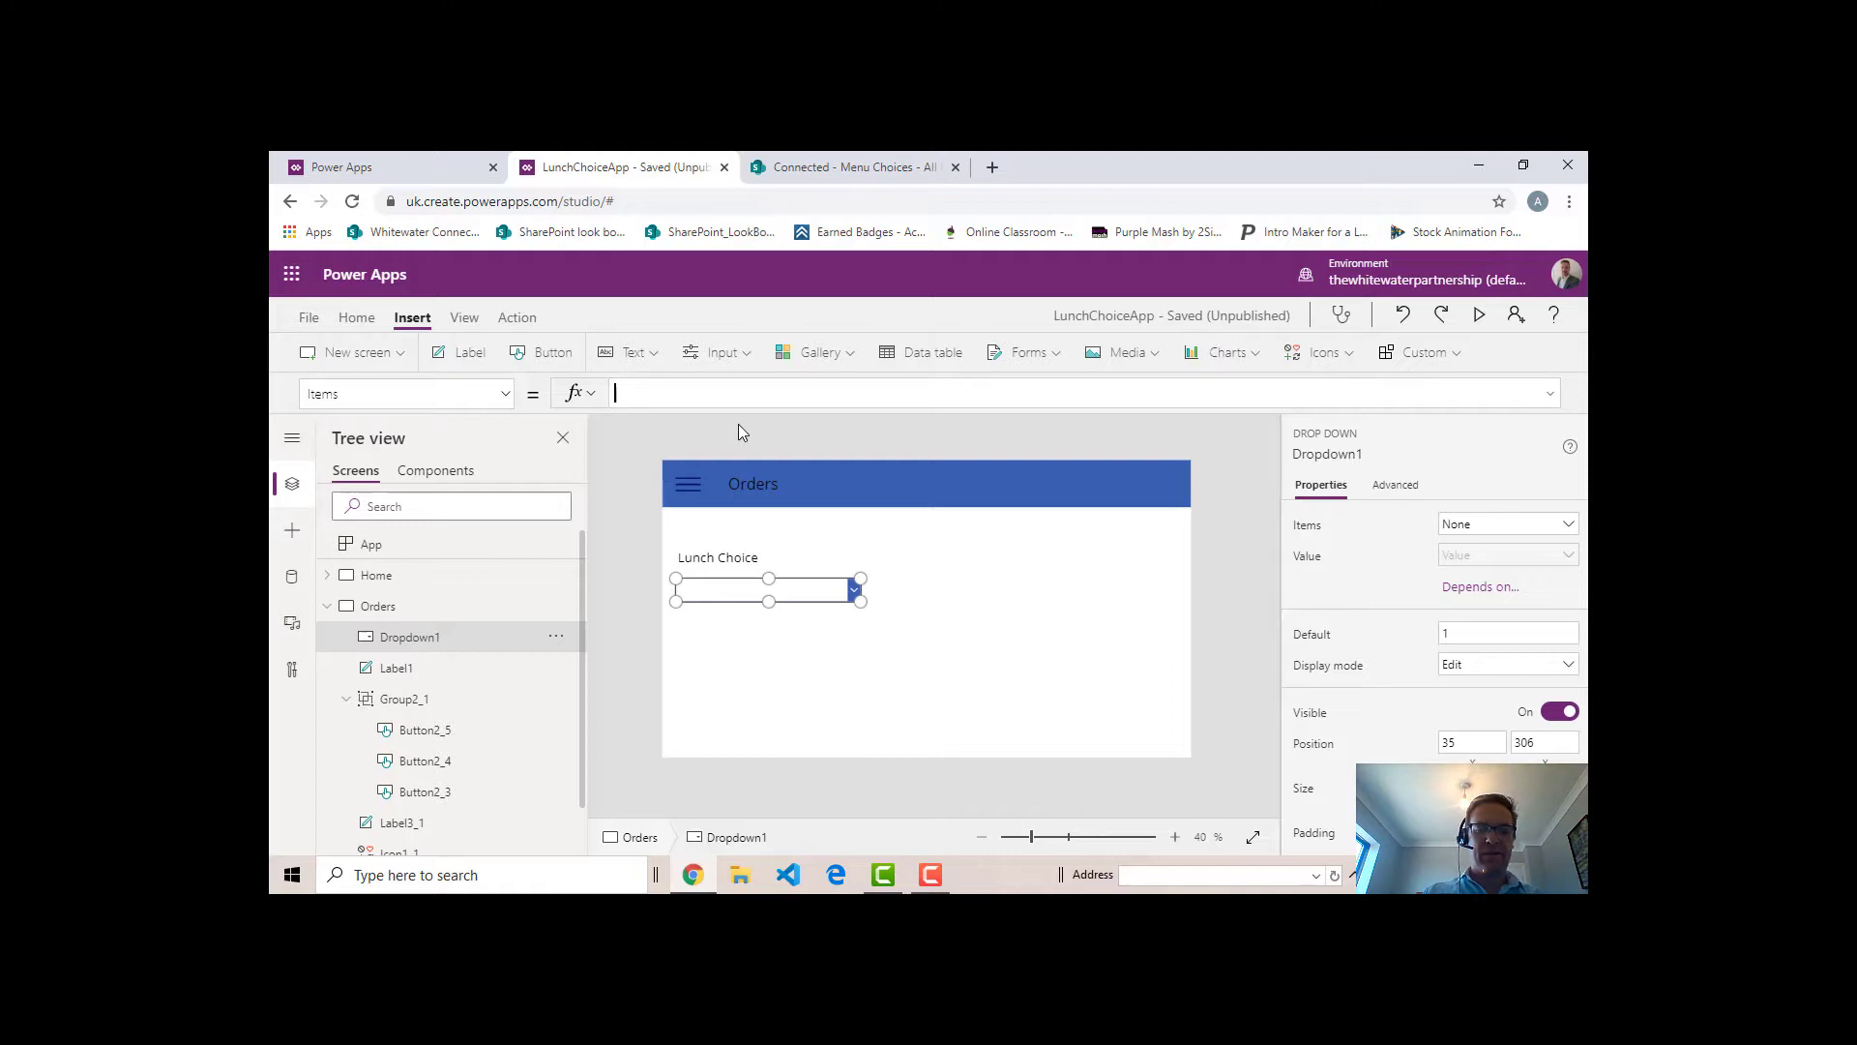
{"action": "type", "text": "DayCh"}
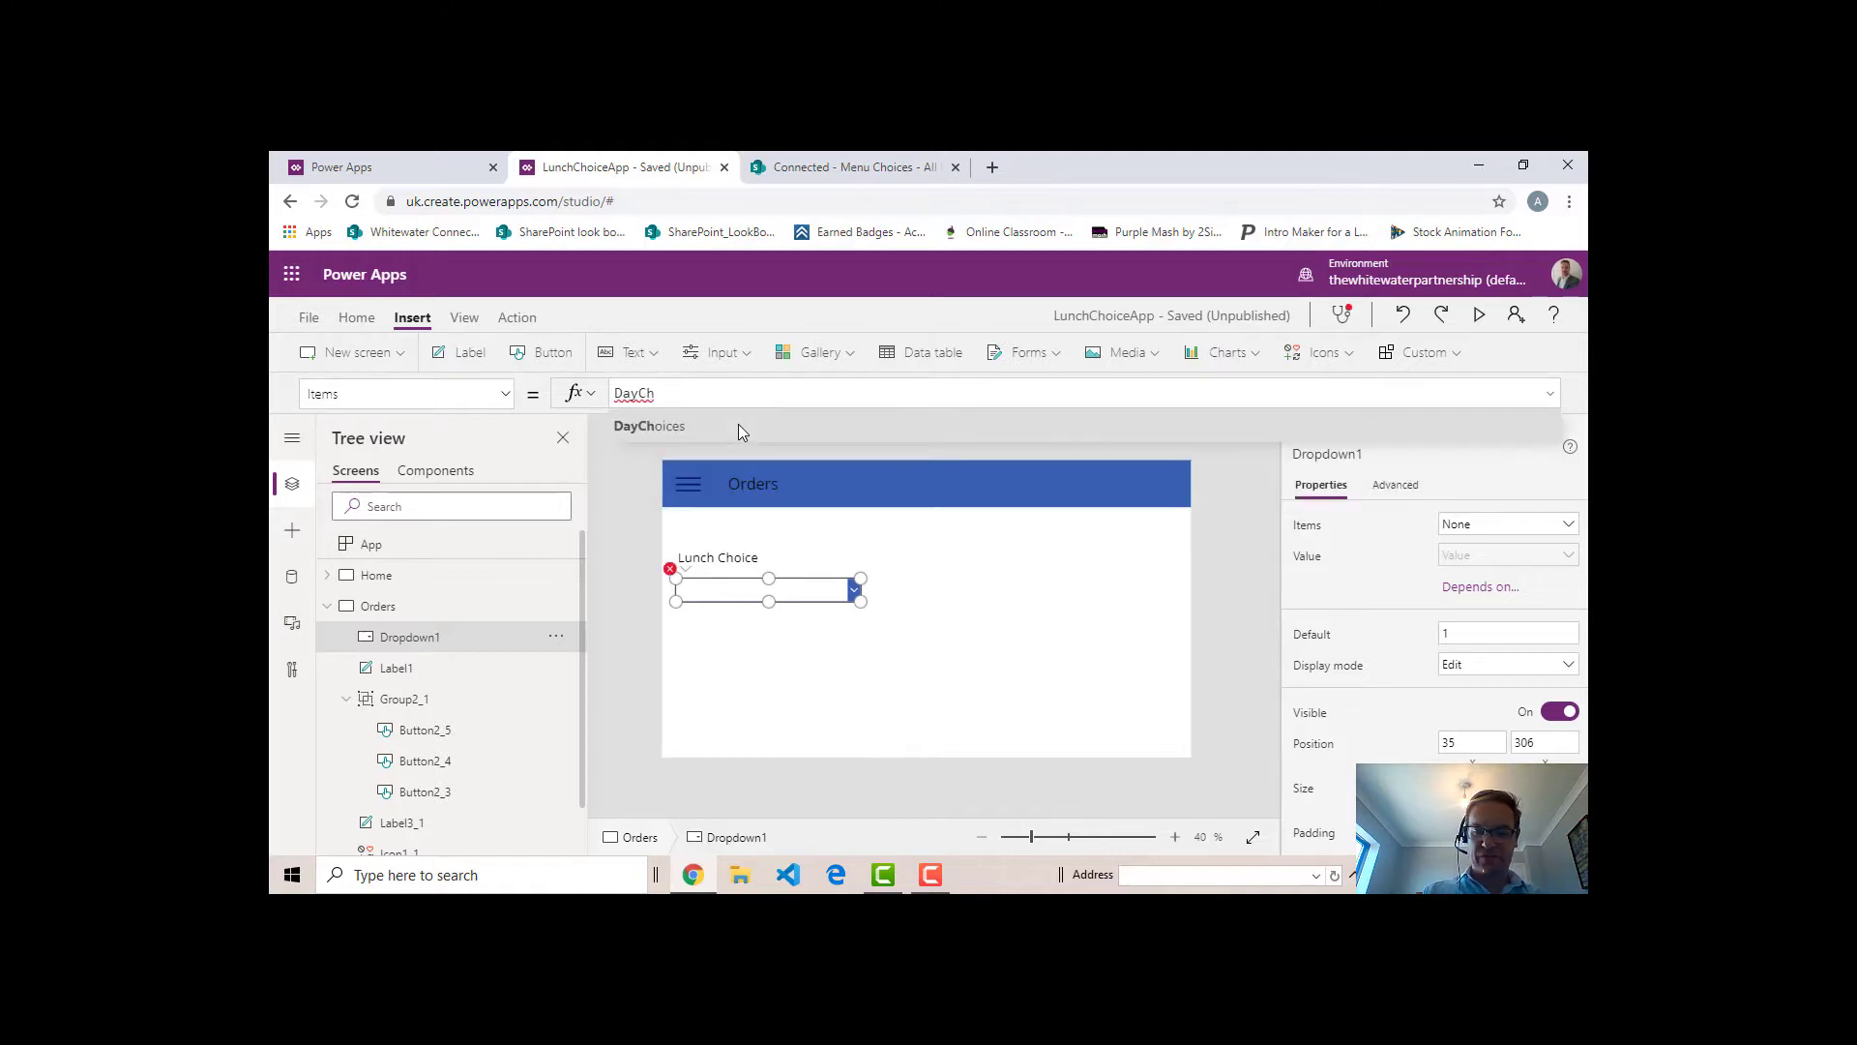
{"action": "type", "text": "oices."}
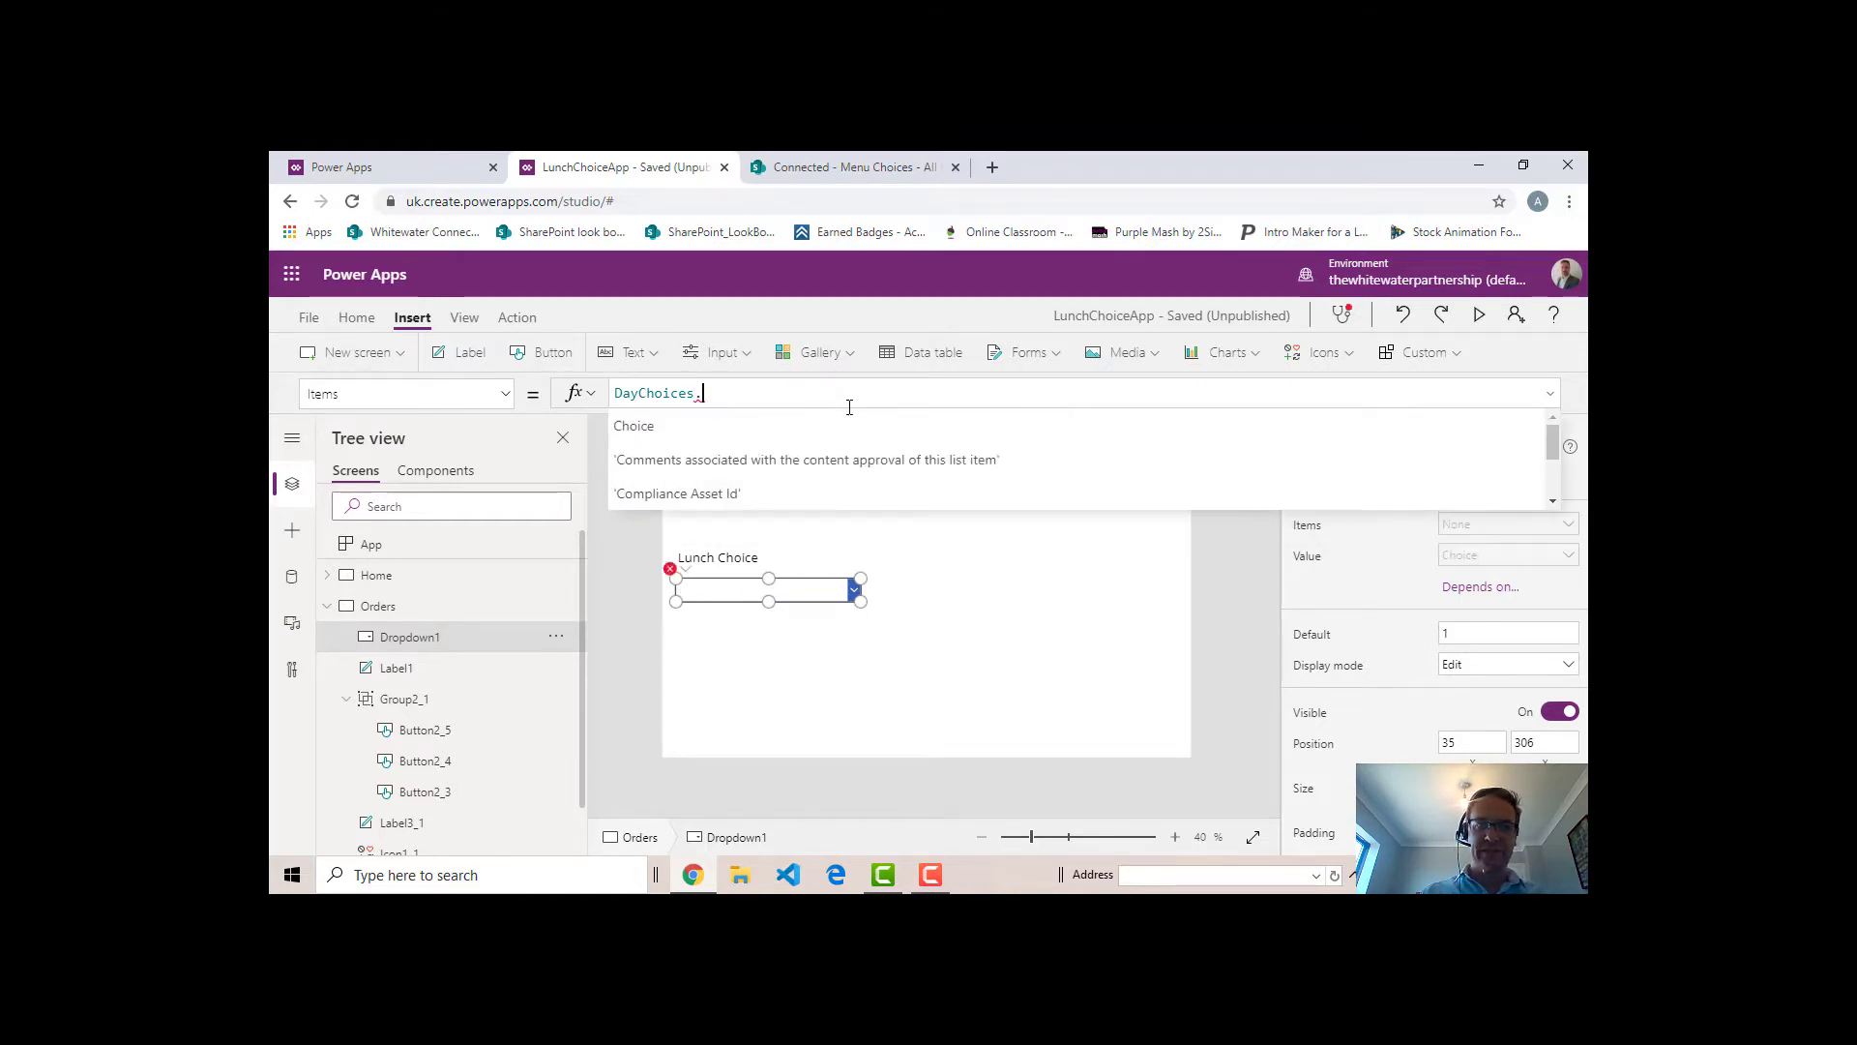
{"action": "left_click", "coordinate": [683, 423]}
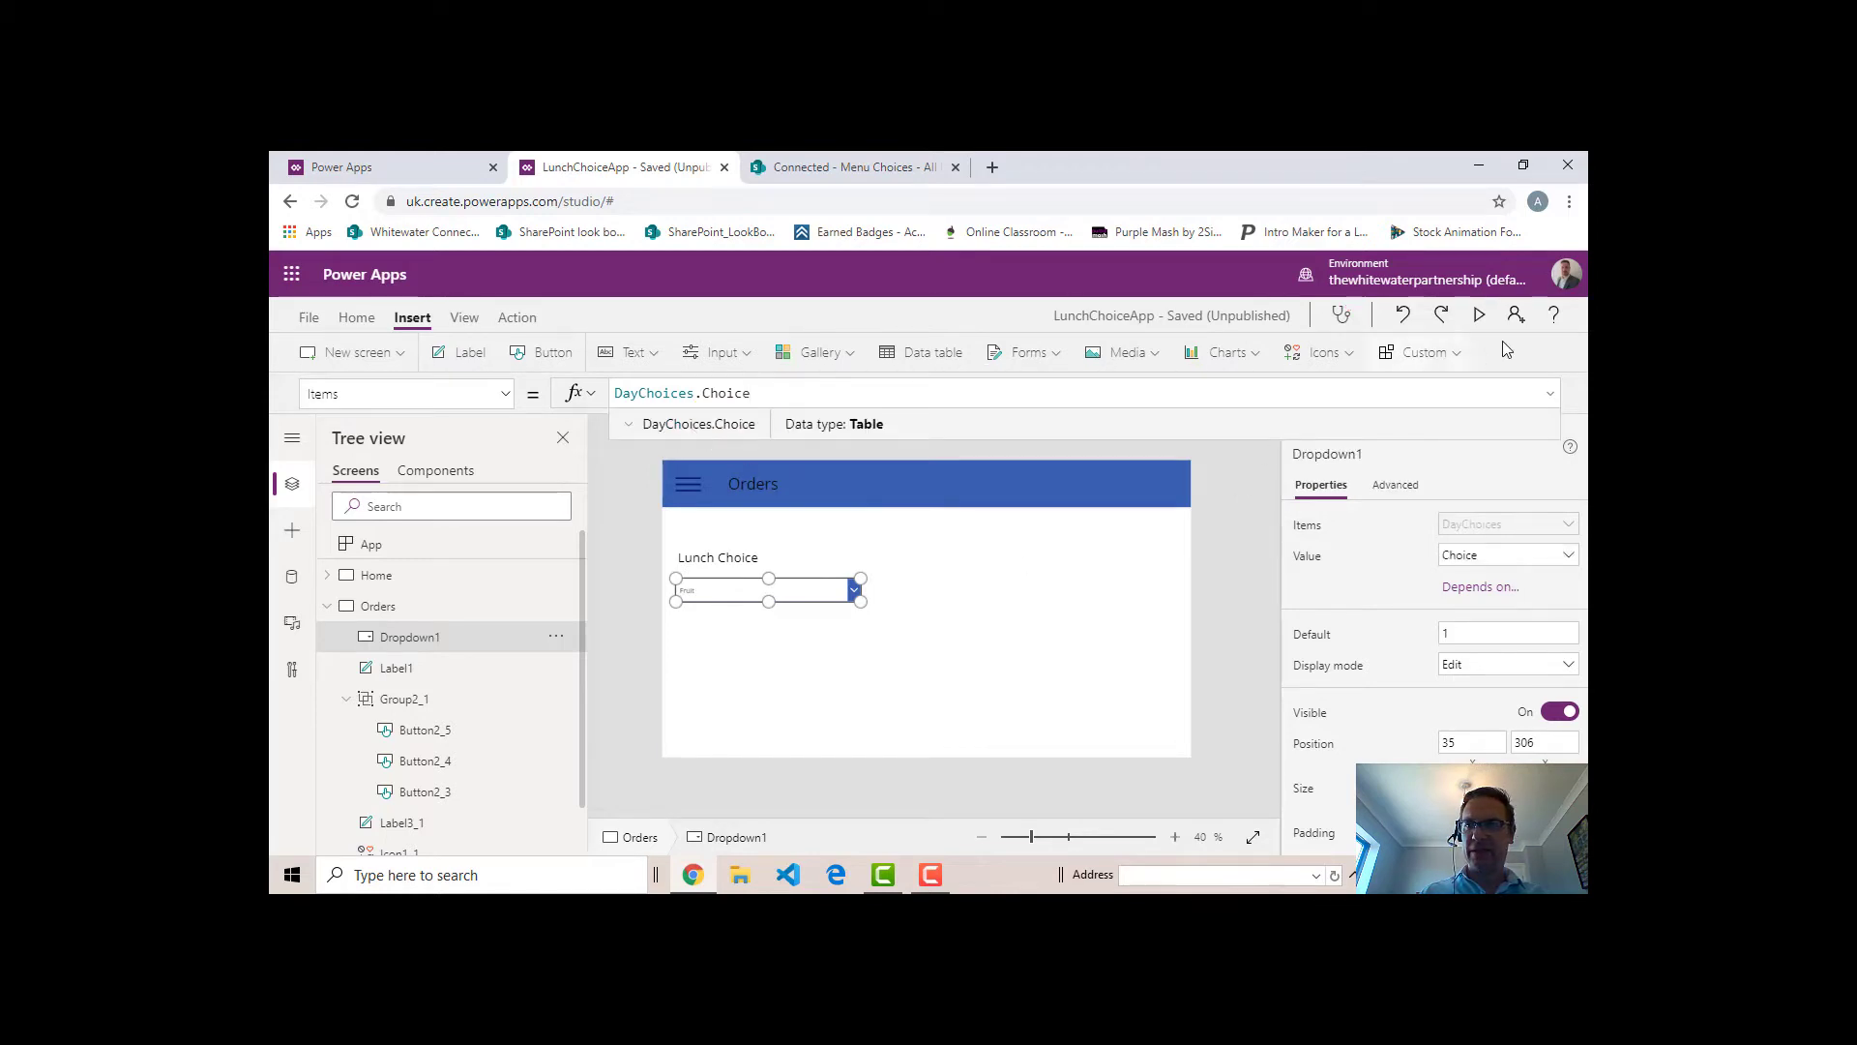
- Preview the Orders screen, test the Lunch Choice drop down by choosing Pancakes and Soup, and close the preview
{"action": "left_click", "coordinate": [1479, 314]}
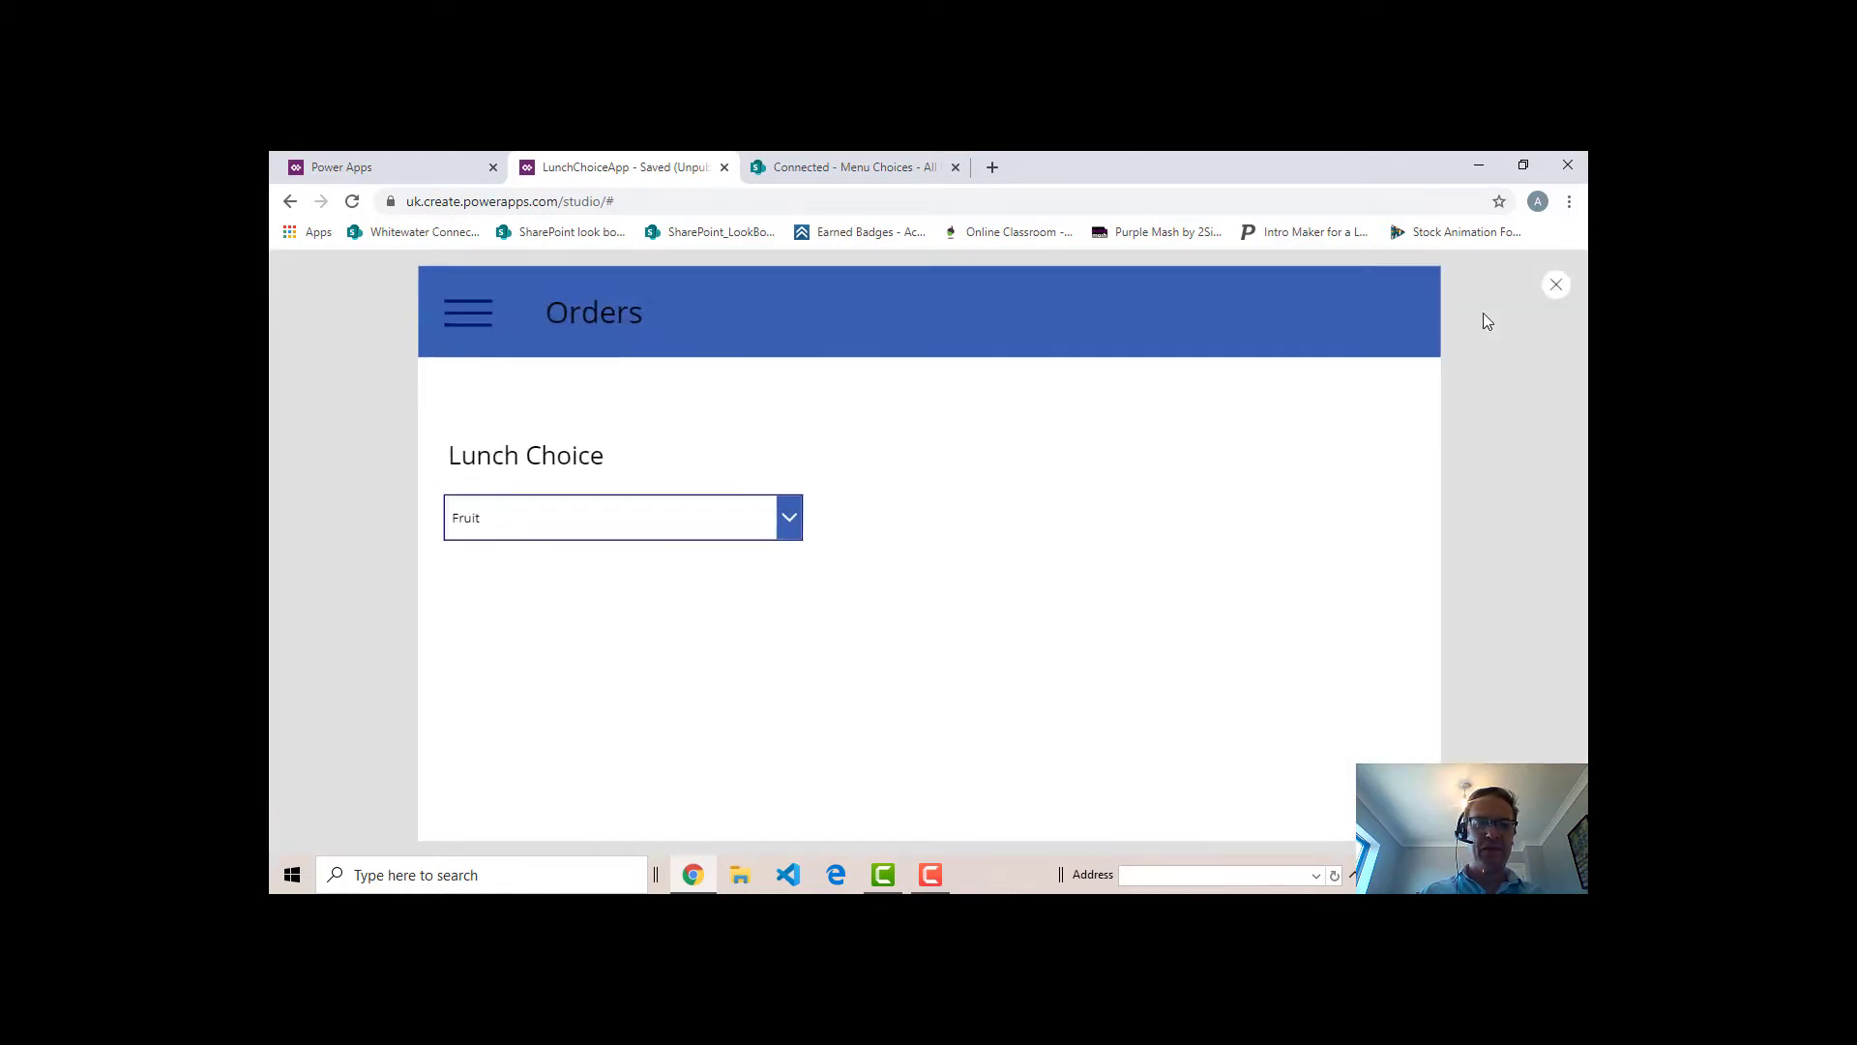
{"action": "left_click", "coordinate": [783, 523]}
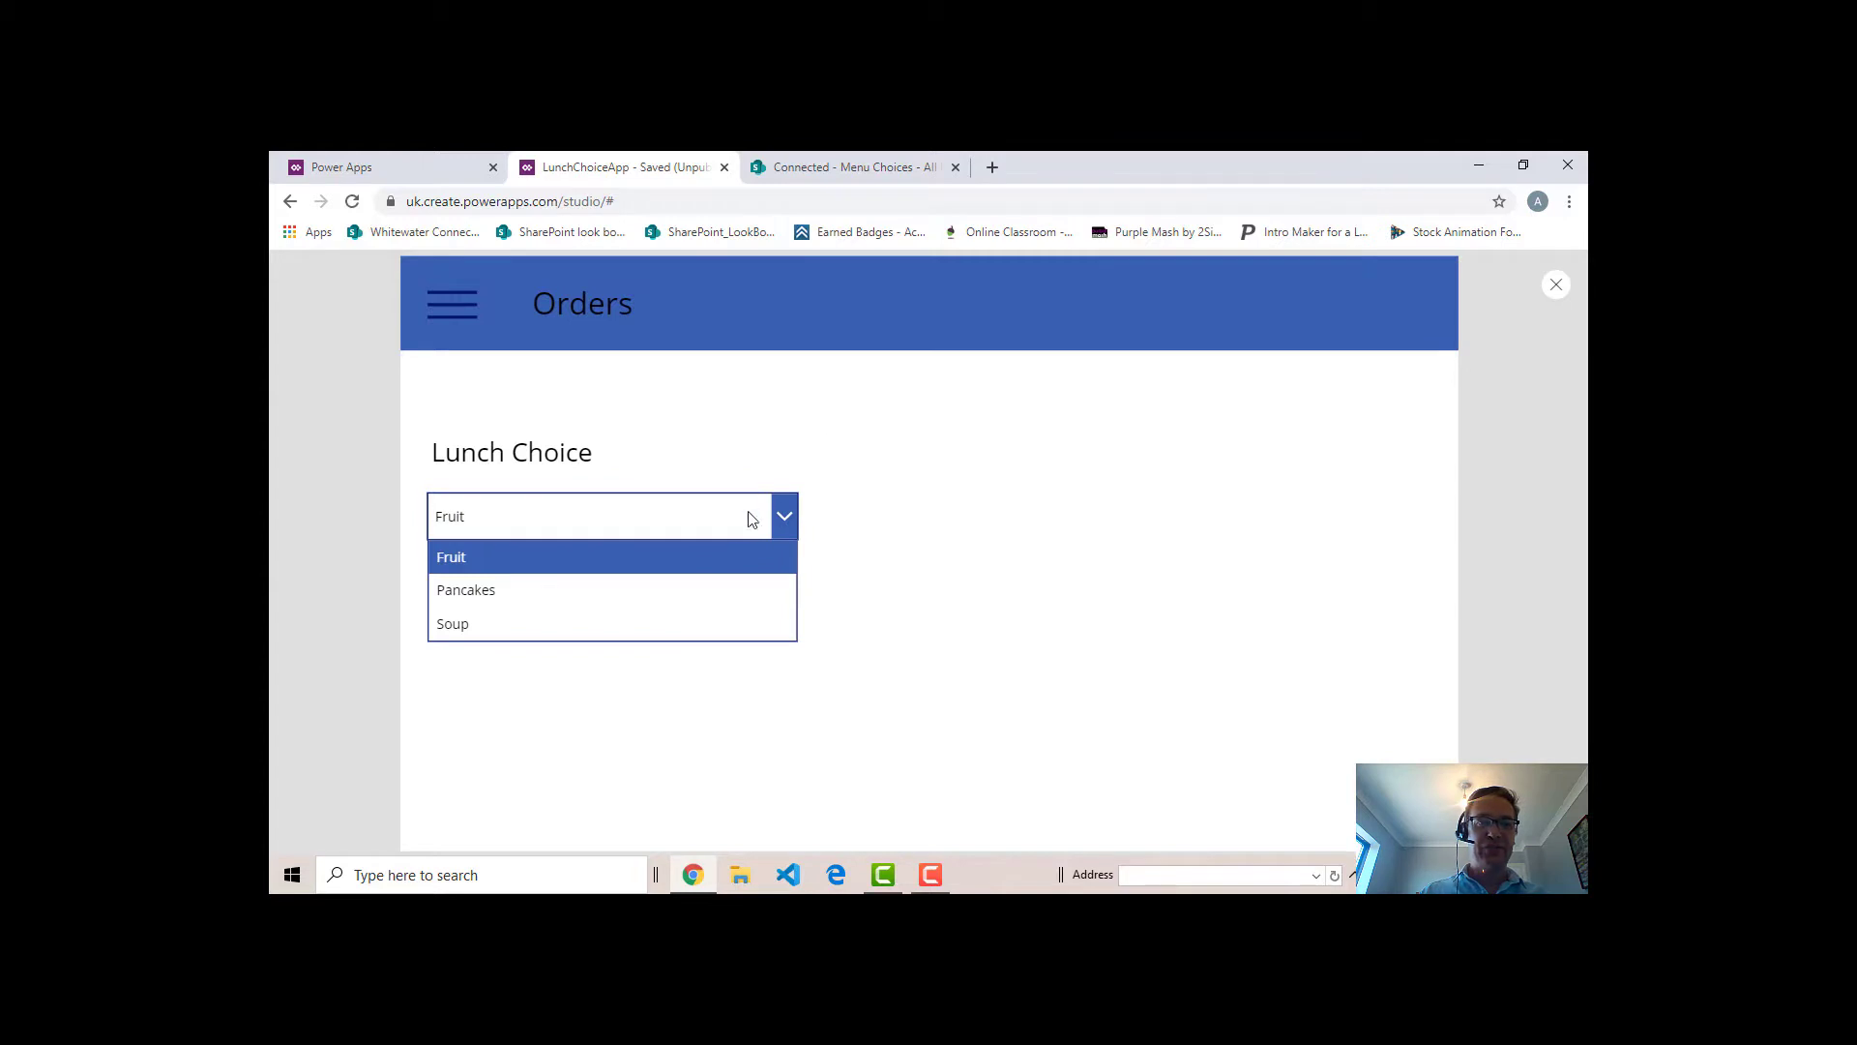
{"action": "left_click", "coordinate": [551, 590]}
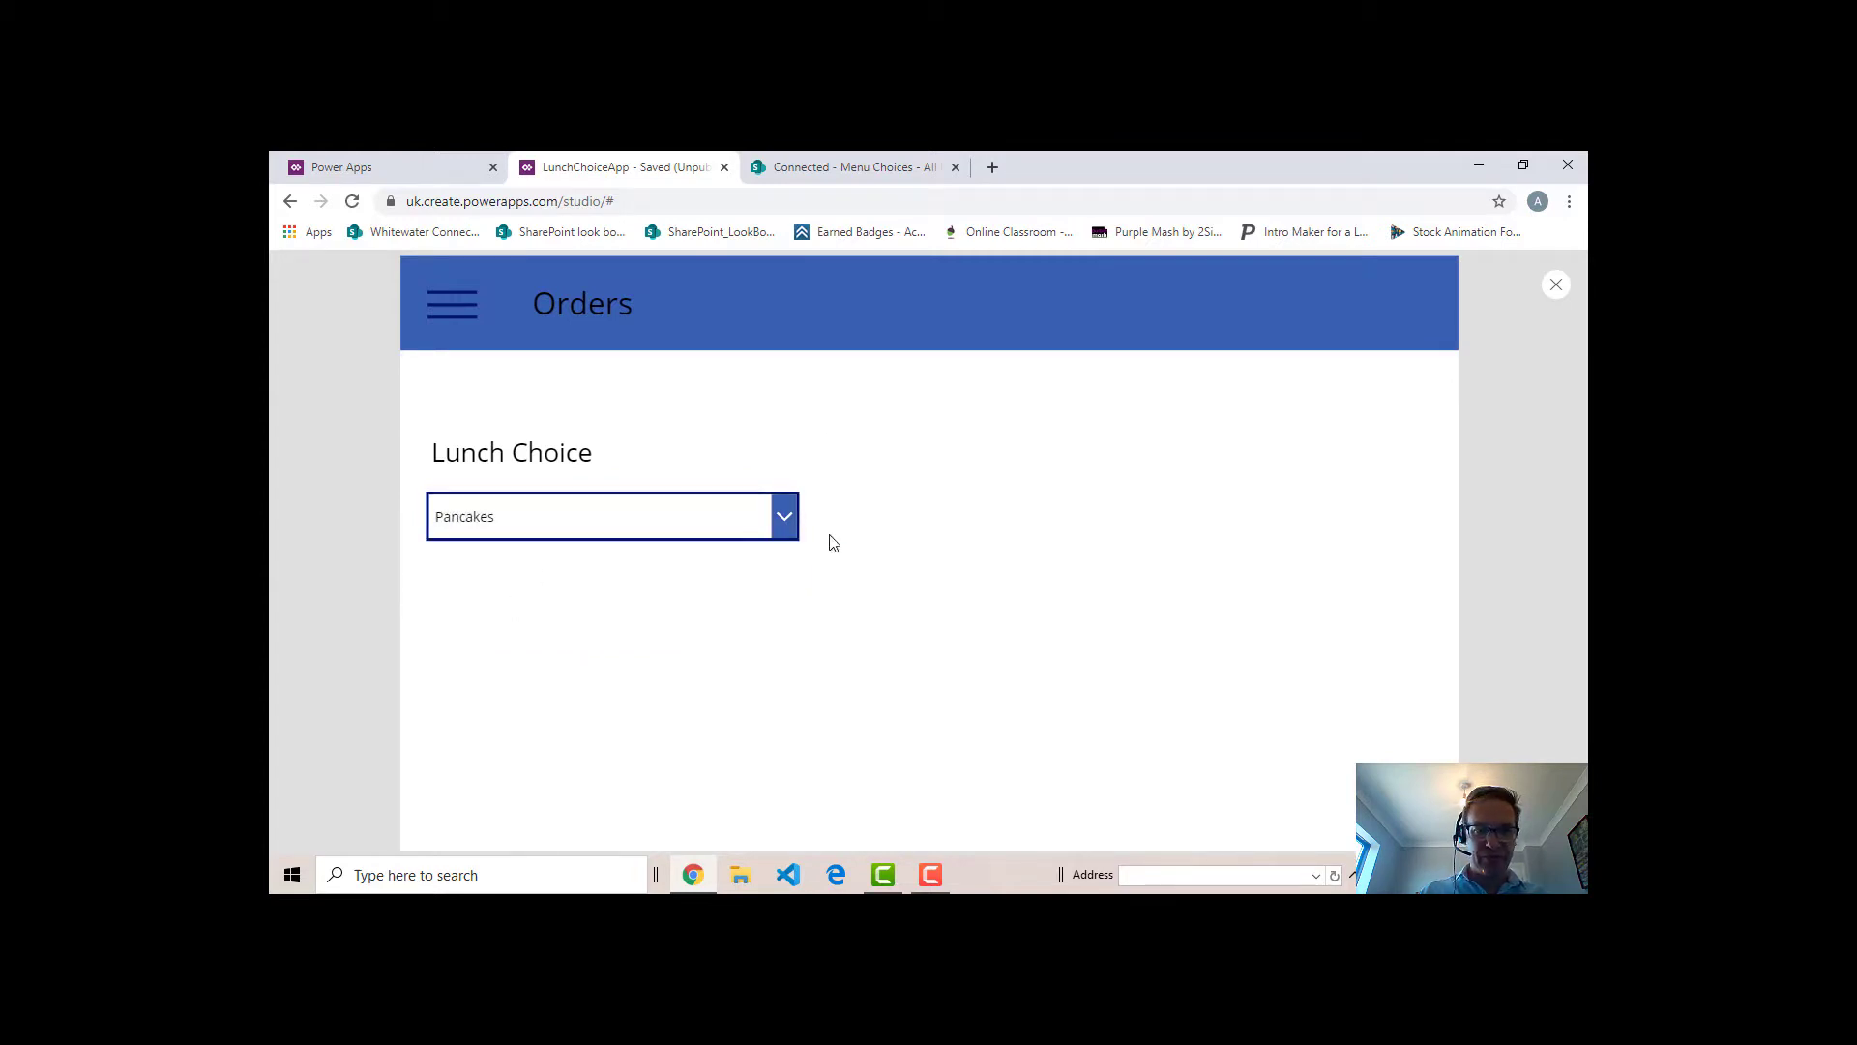
{"action": "left_click", "coordinate": [778, 521]}
{"action": "left_click", "coordinate": [552, 624]}
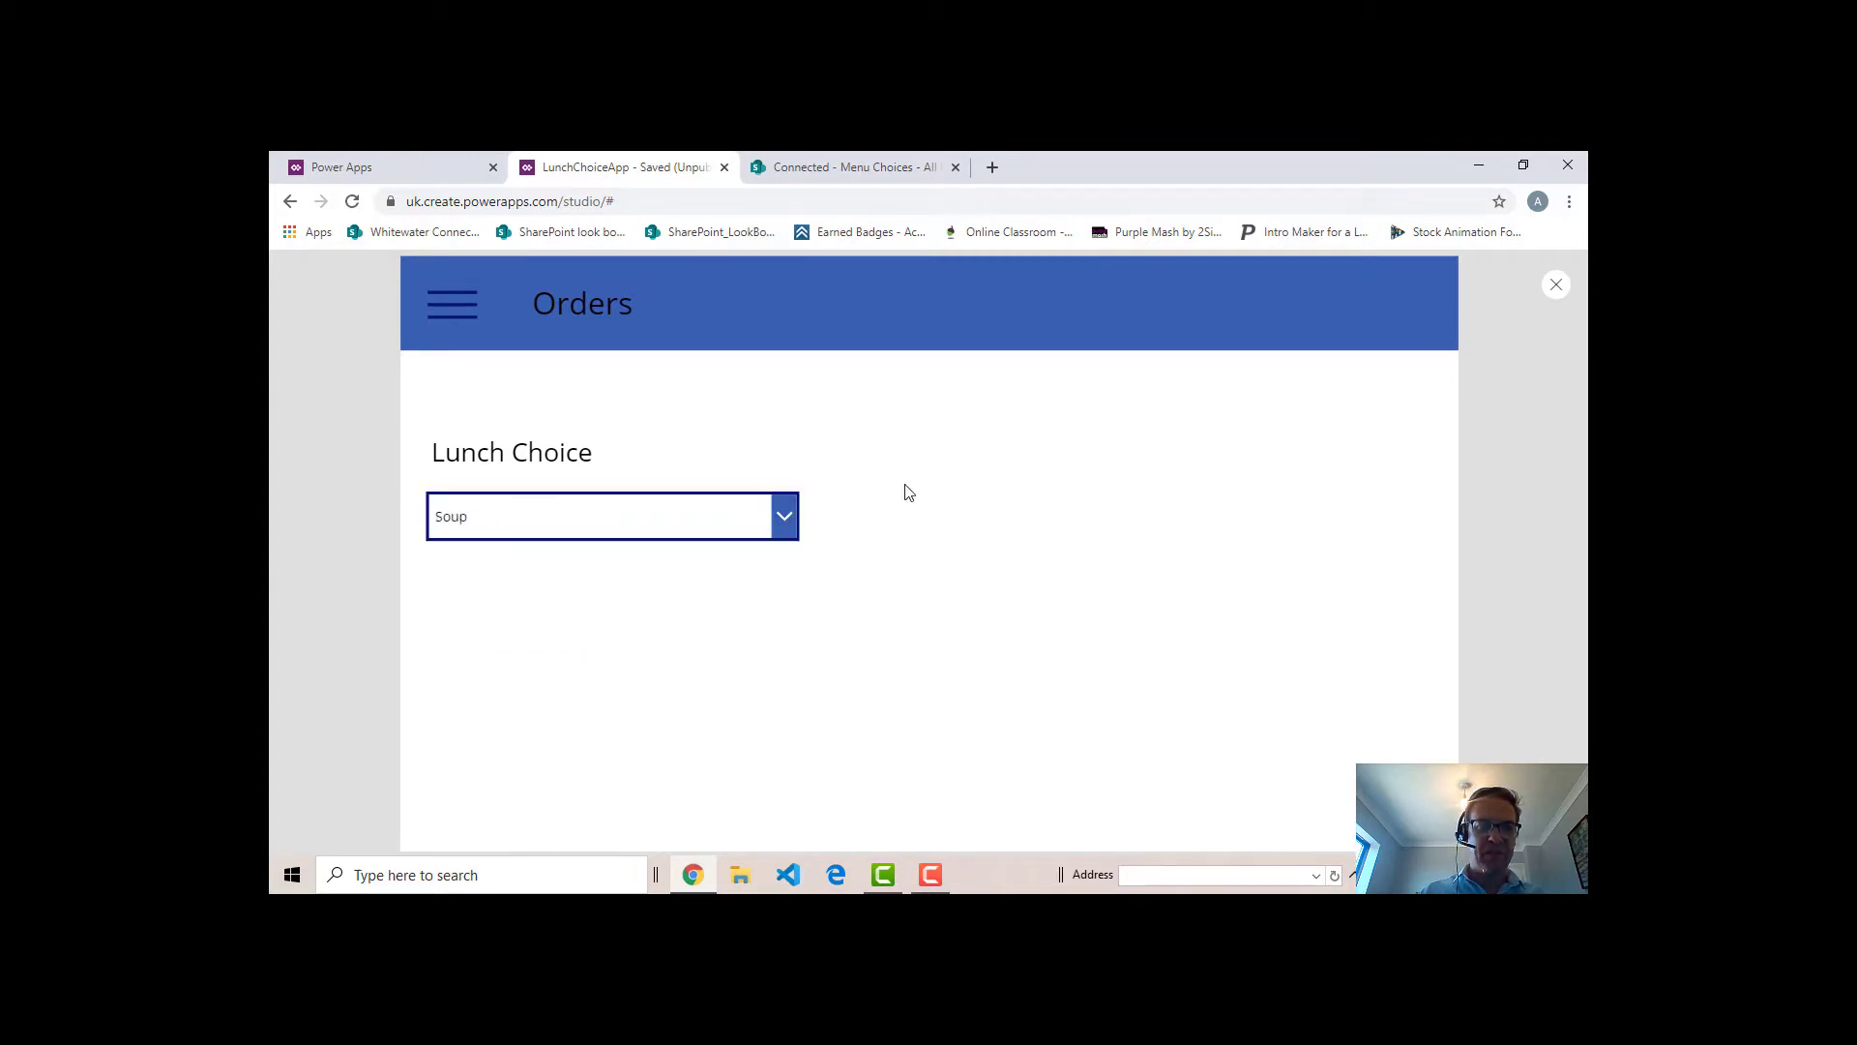
{"action": "left_click", "coordinate": [1556, 288]}
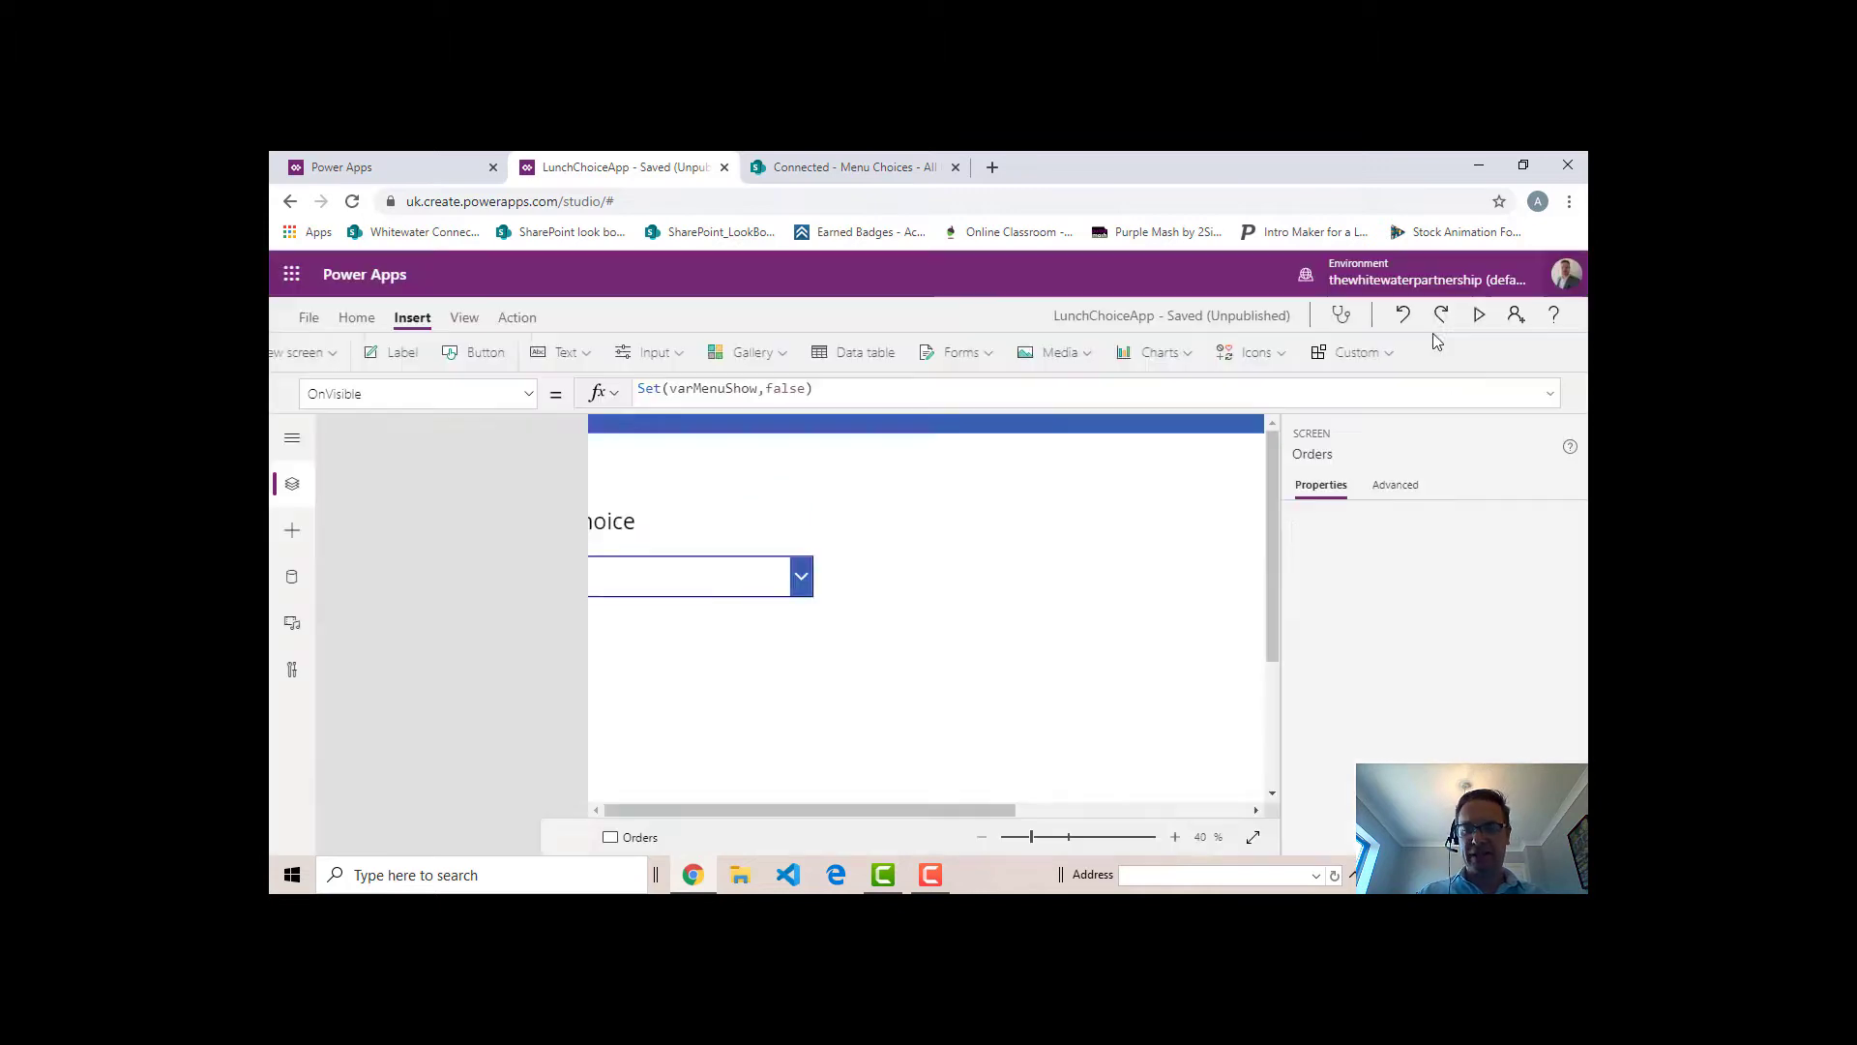